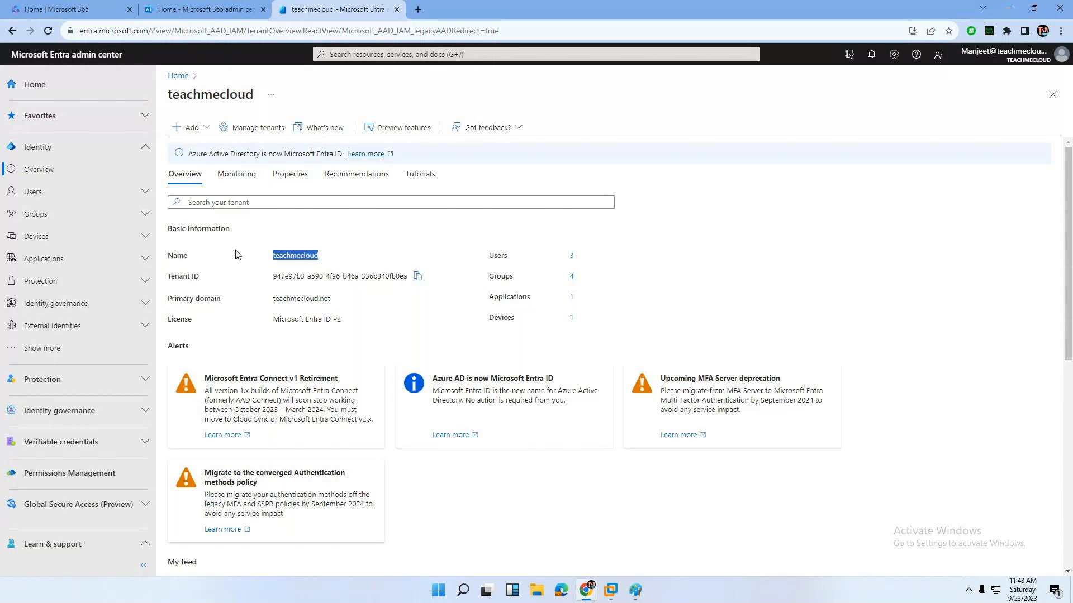
- Review the tenant's name, tenant ID and primary domain on the tenant overview
{"action": "left_click_drag", "start_coordinate": [273, 276], "coordinate": [419, 278]}
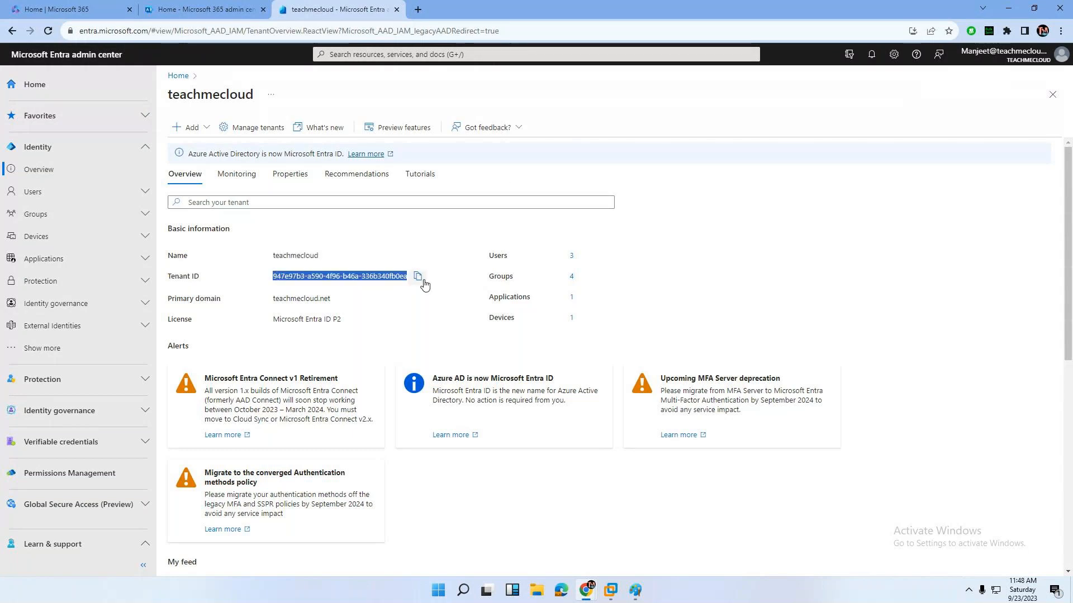
{"action": "double_click", "coordinate": [280, 299]}
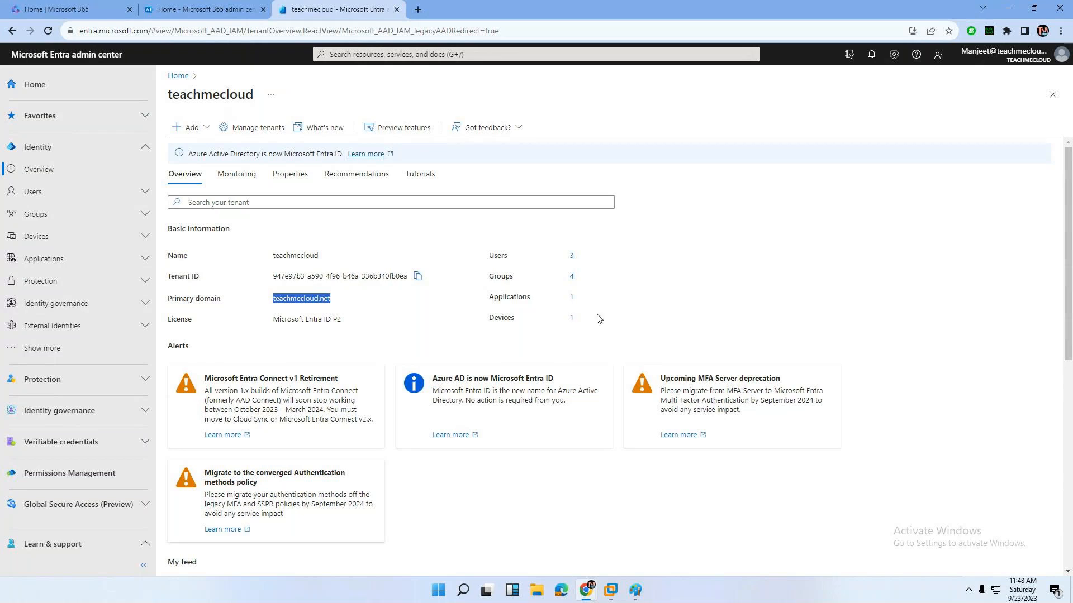
{"action": "left_click", "coordinate": [383, 316]}
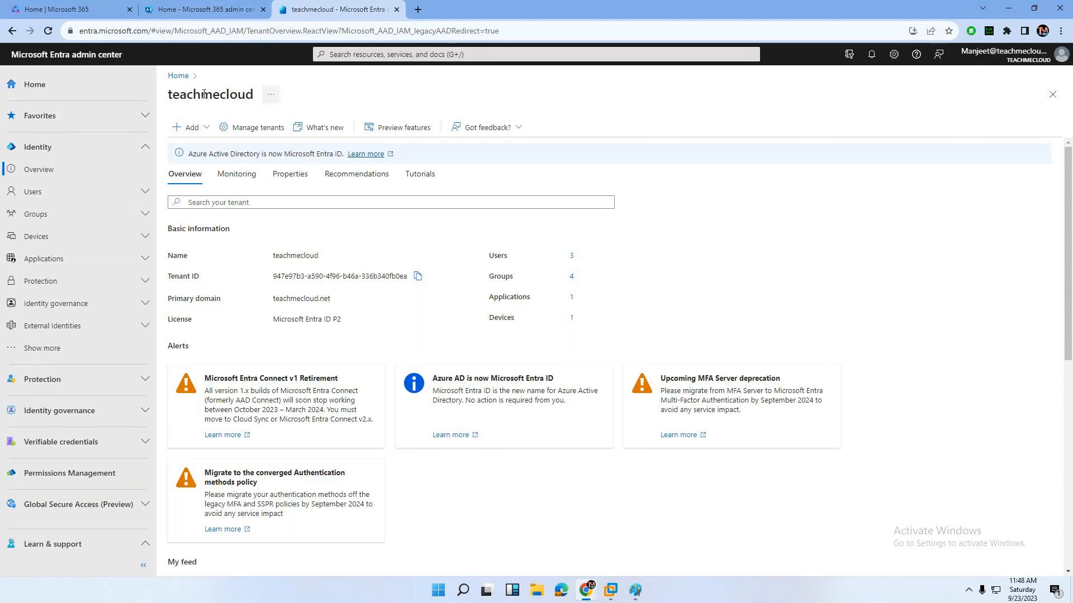
- Open the All users list and refresh it
{"action": "left_click", "coordinate": [34, 193]}
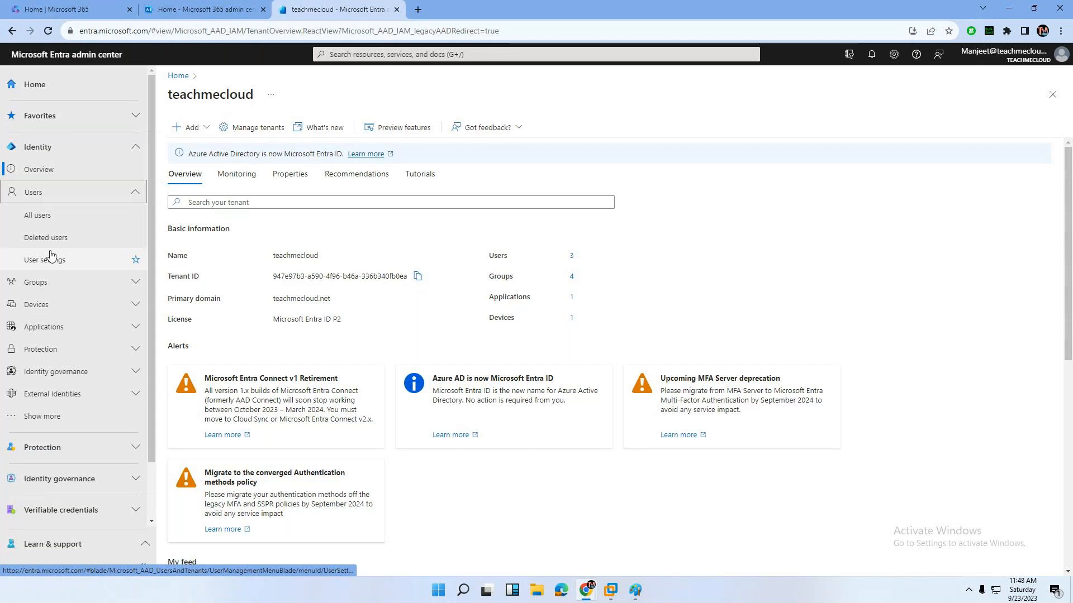
{"action": "left_click", "coordinate": [41, 214]}
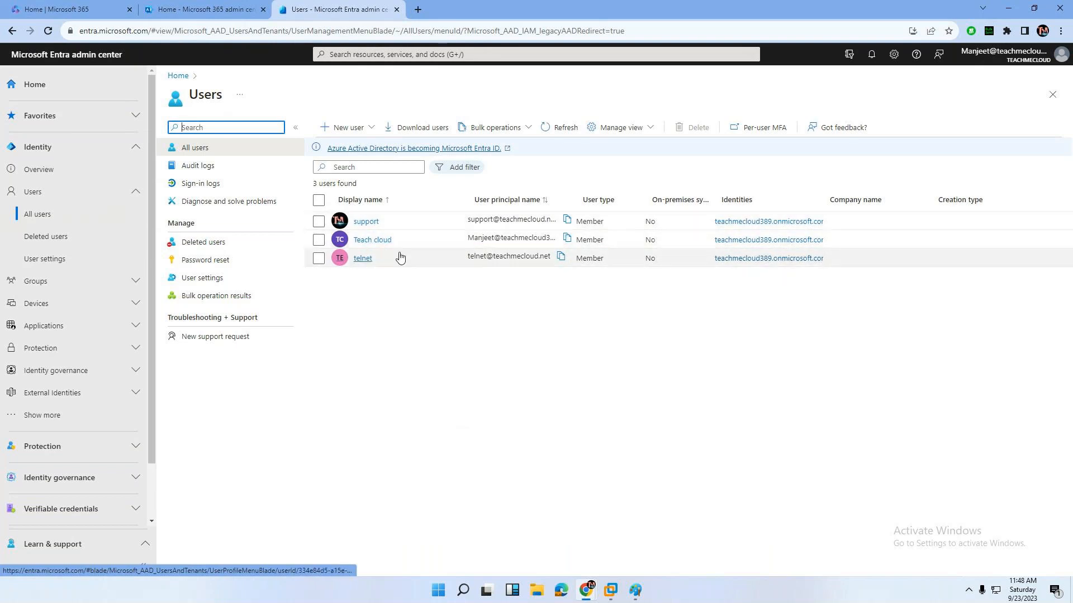
{"action": "left_click", "coordinate": [556, 127]}
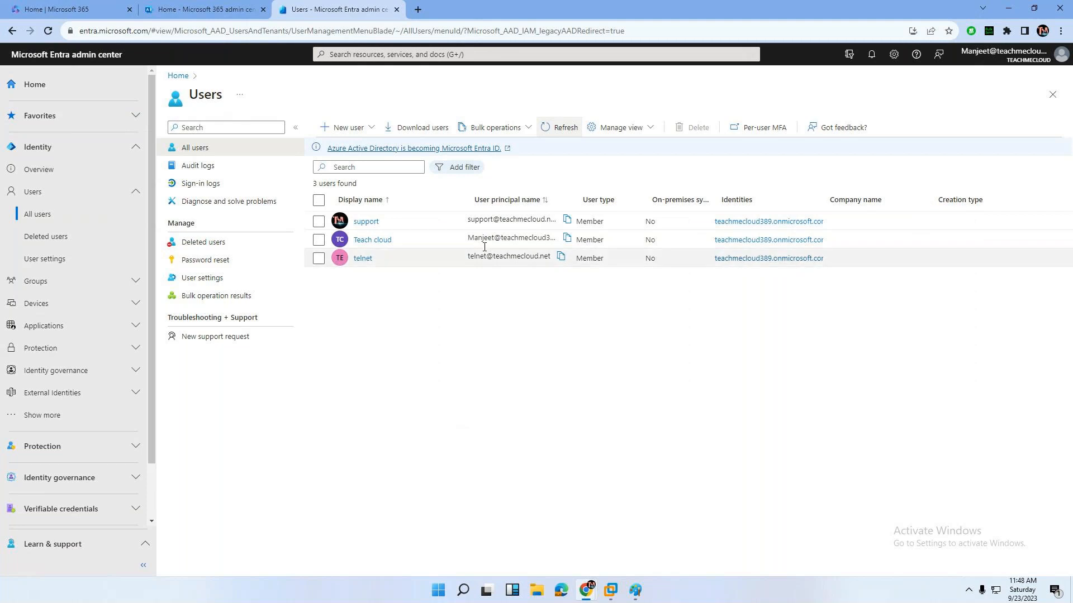
- Switch to the Azure AD virtual machine to check its Windows installation progress, then minimize VMware Workstation
{"action": "mouse_move", "coordinate": [611, 591]}
{"action": "left_click", "coordinate": [669, 520]}
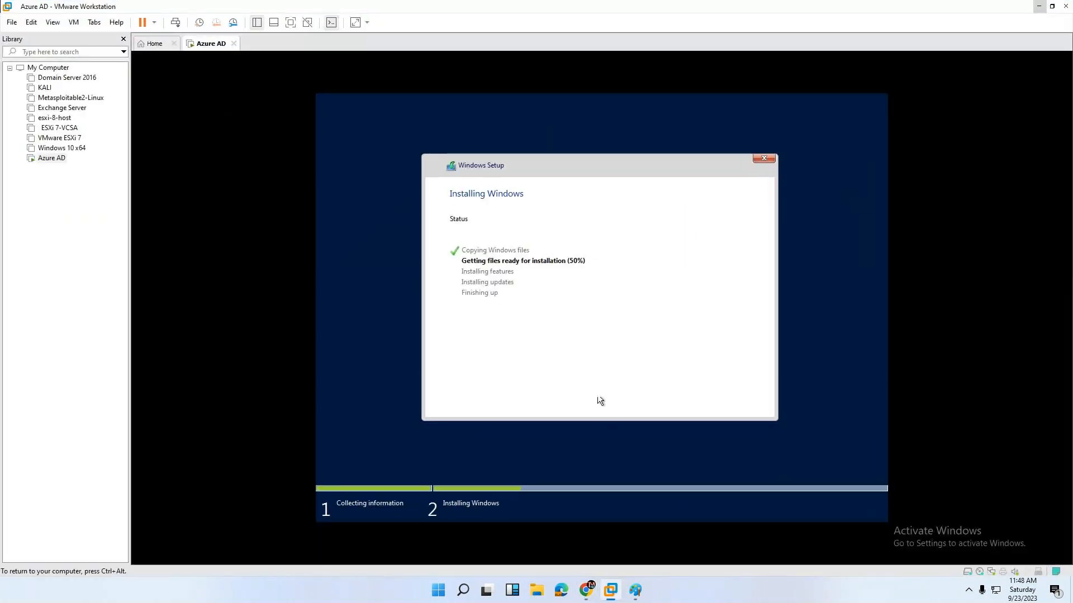
{"action": "key", "text": "ctrl+alt"}
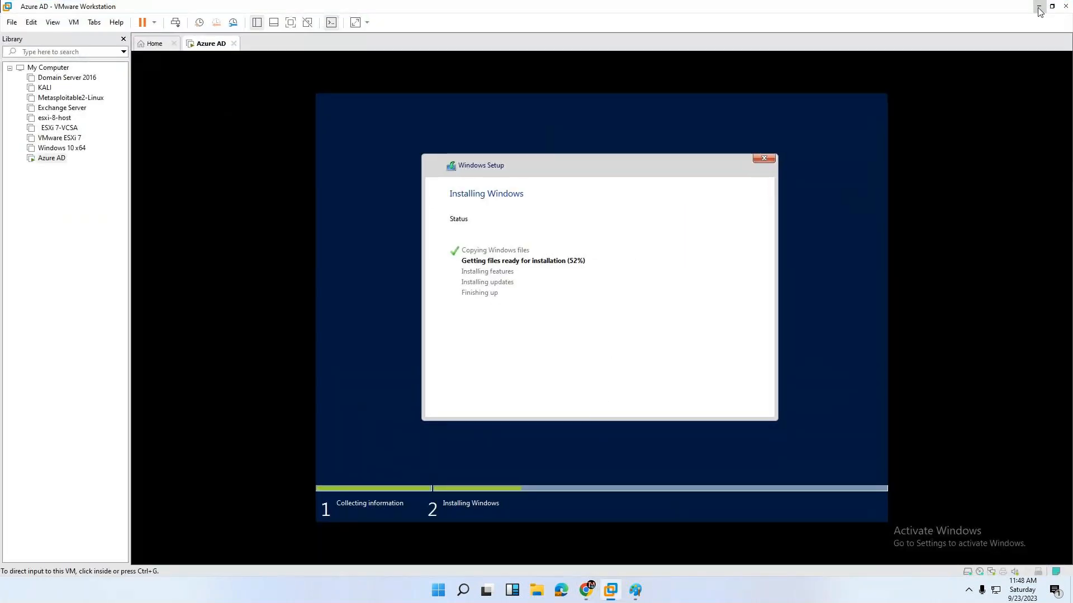
{"action": "left_click", "coordinate": [1039, 9]}
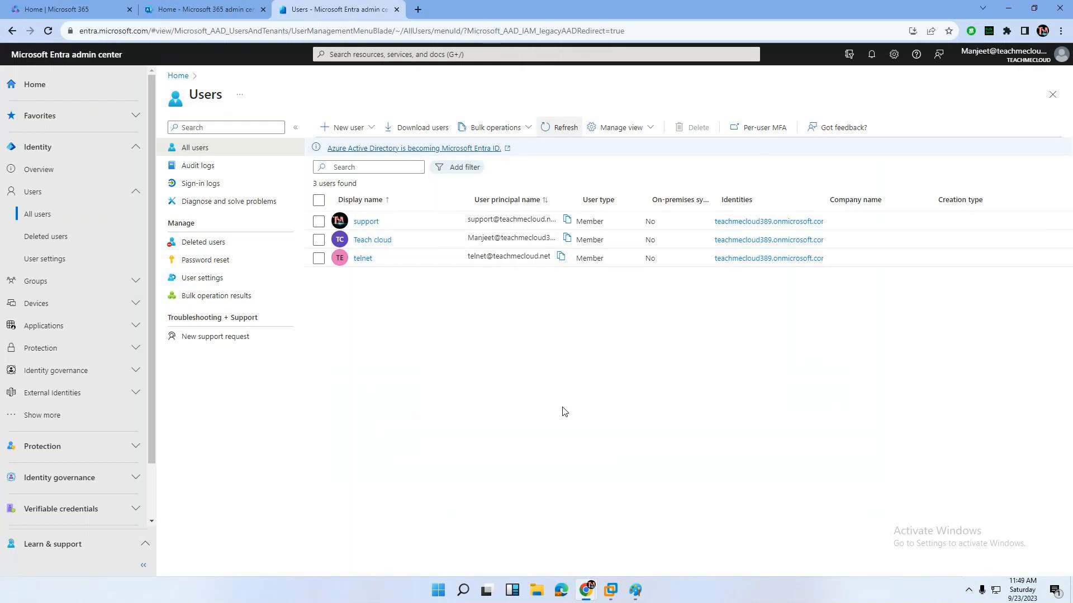
- Refresh the users list and look over the New user options without choosing one
{"action": "left_click", "coordinate": [559, 127]}
{"action": "left_click", "coordinate": [352, 127]}
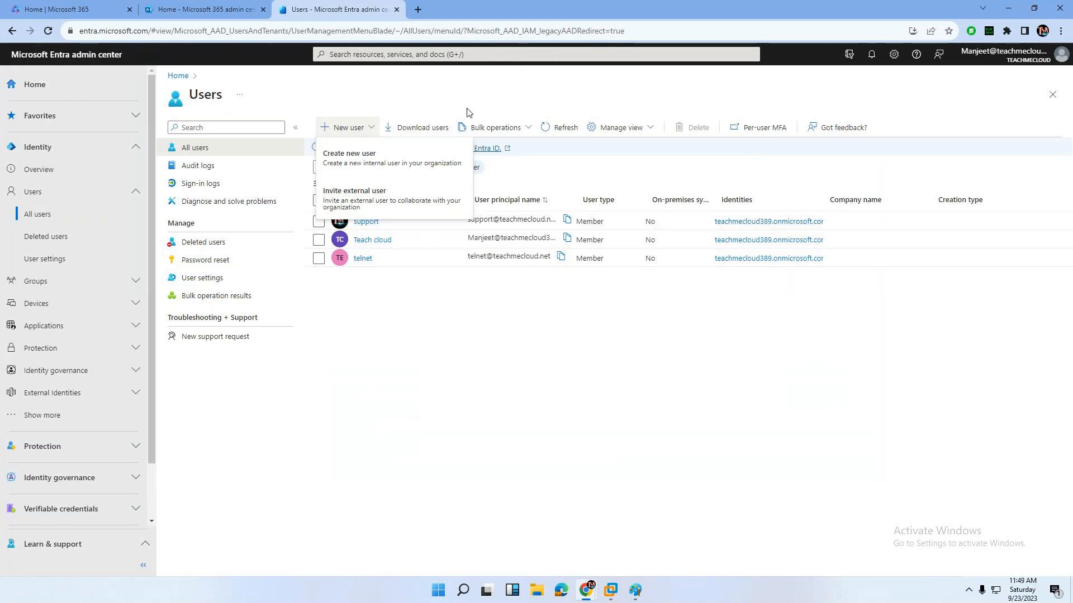
{"action": "left_click", "coordinate": [391, 366]}
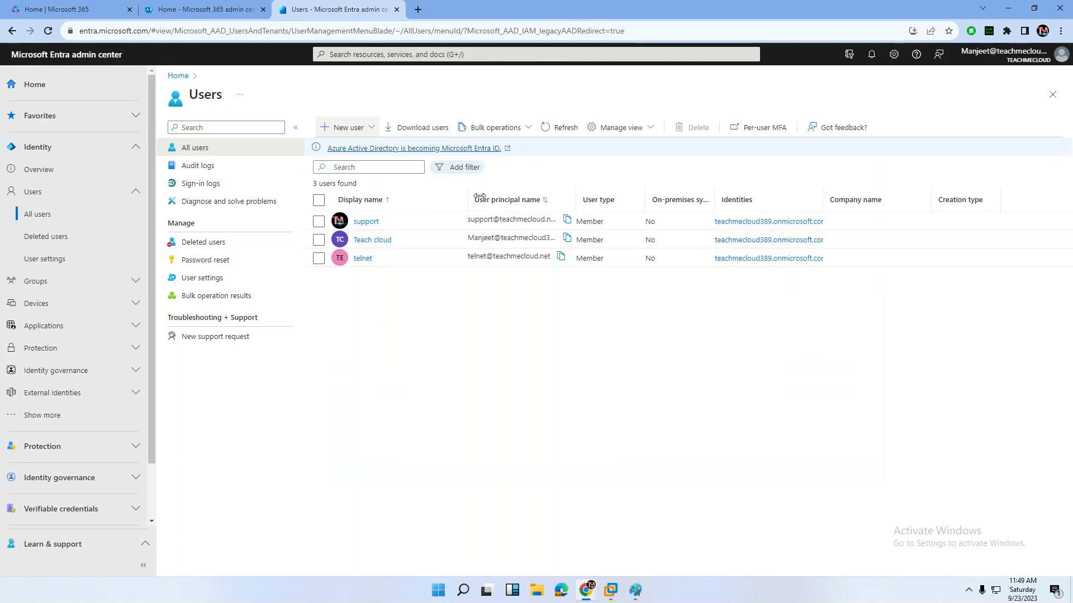
- Start a Bulk create of users and download the CSV template
{"action": "left_click", "coordinate": [530, 128]}
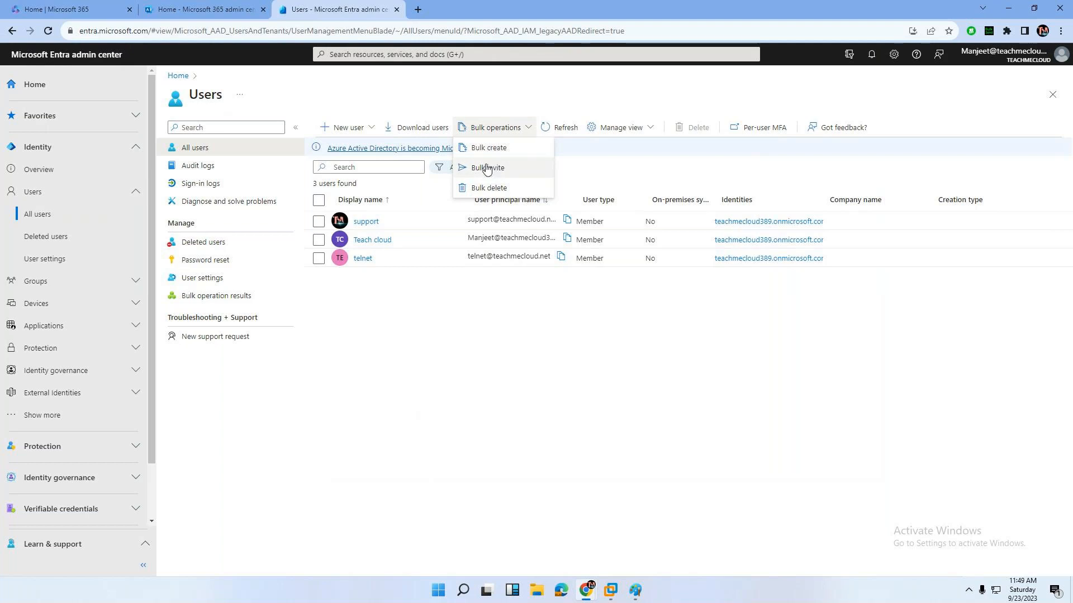
{"action": "left_click", "coordinate": [475, 148]}
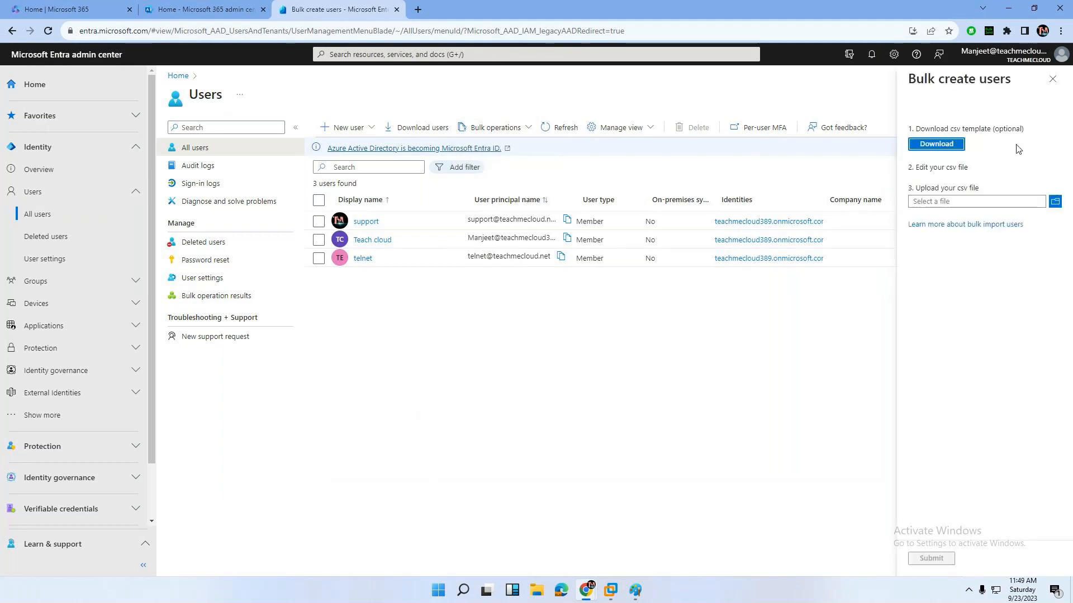
{"action": "left_click", "coordinate": [931, 145]}
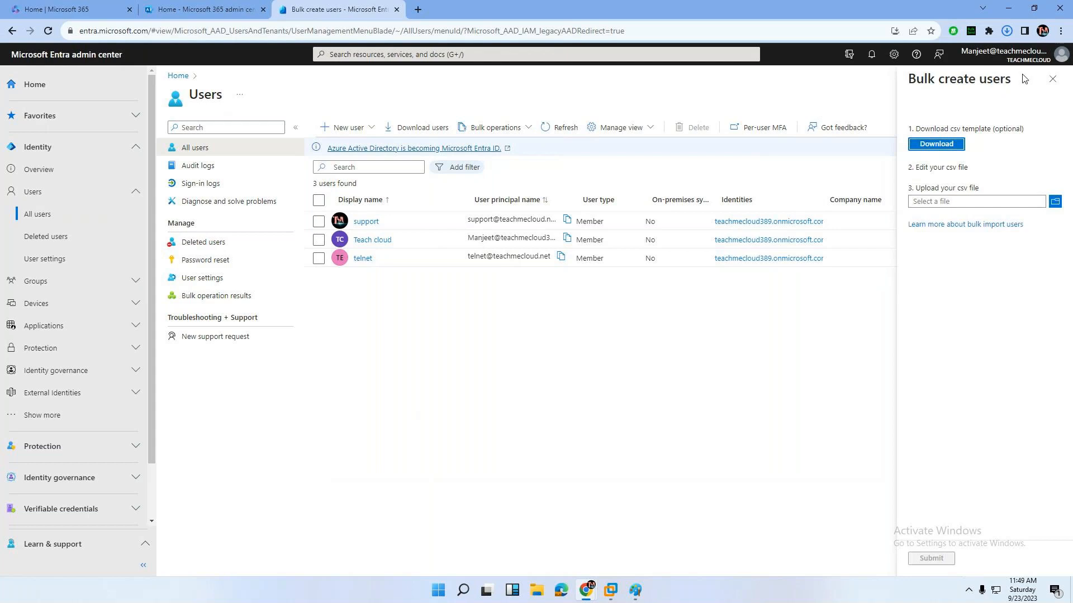
- Switch to Excel by opening the downloaded UserCreateTemplate (2).csv and dismiss the Office activation dialog
{"action": "left_click", "coordinate": [1007, 30]}
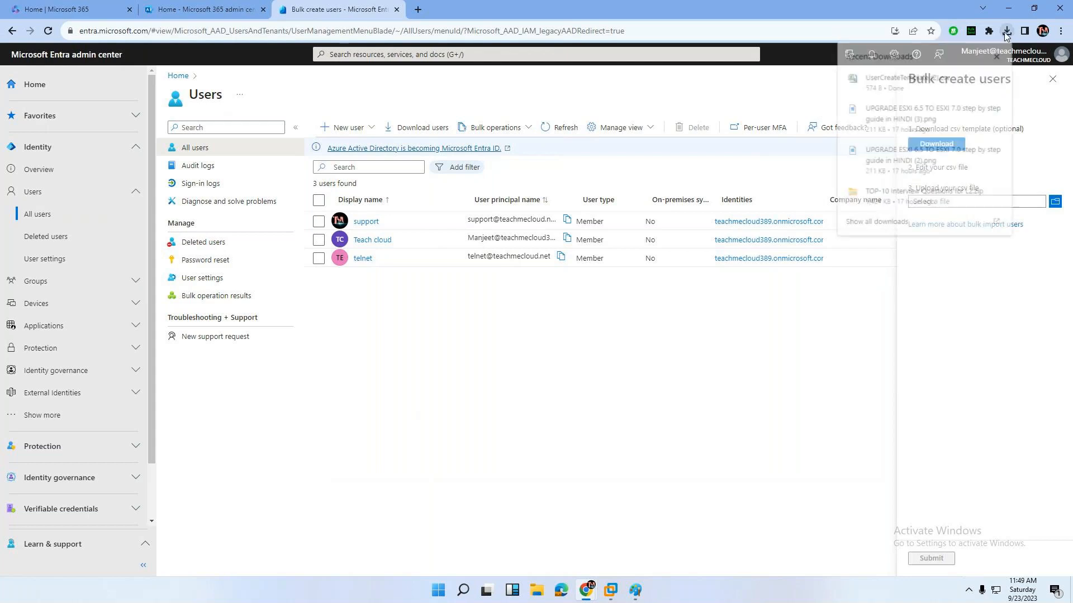
{"action": "left_click", "coordinate": [907, 82]}
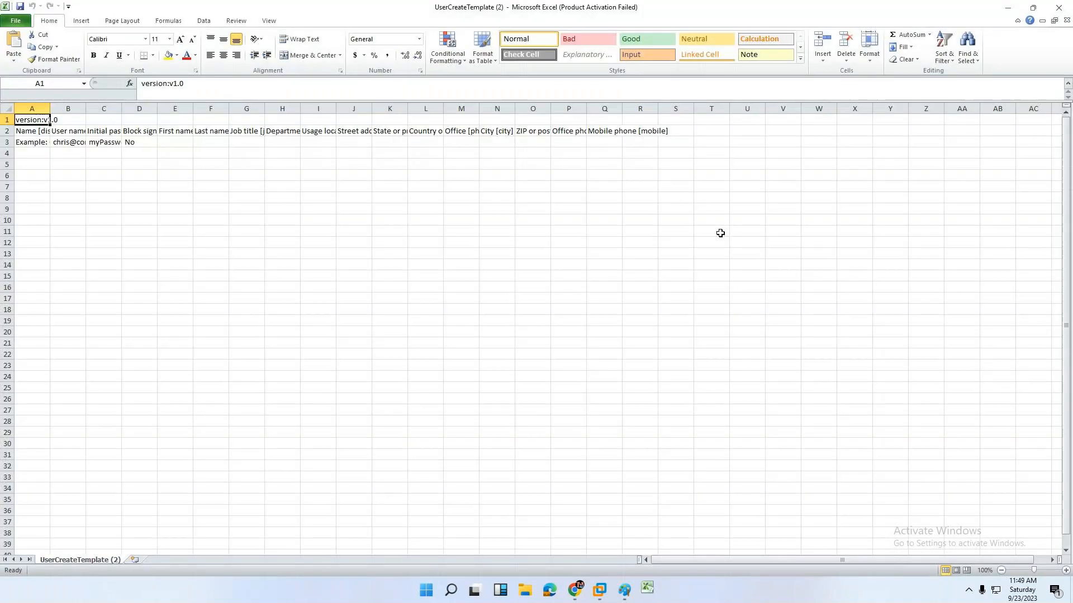
{"action": "left_click", "coordinate": [649, 399]}
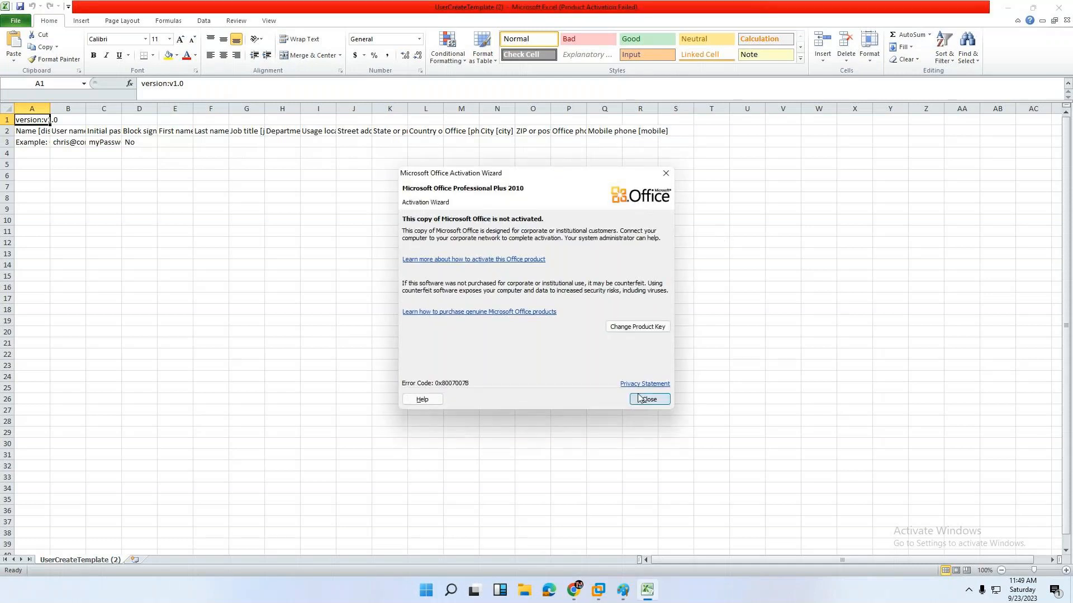
- Widen columns A to C so the template's header names are readable
{"action": "left_click_drag", "start_coordinate": [50, 112], "coordinate": [269, 163]}
{"action": "left_click_drag", "start_coordinate": [74, 131], "coordinate": [210, 204]}
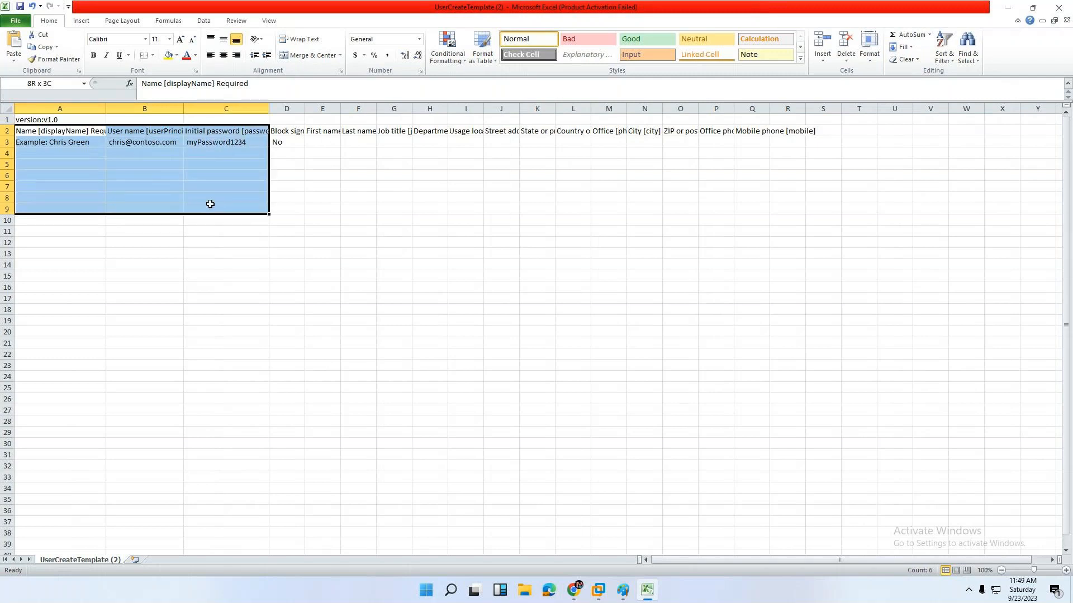
{"action": "left_click", "coordinate": [238, 274]}
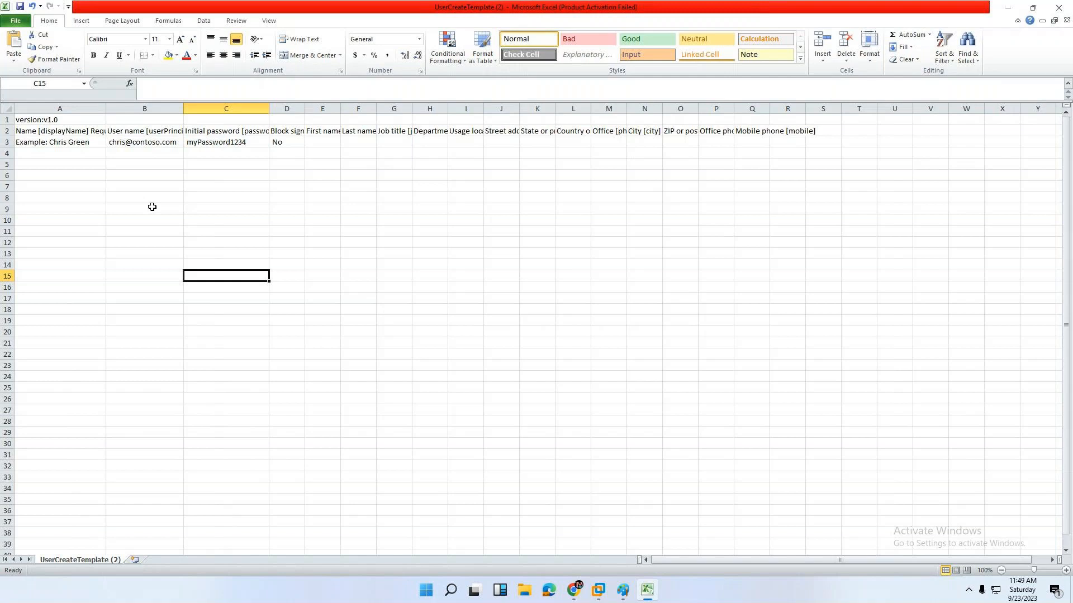
{"action": "double_click", "coordinate": [105, 109]}
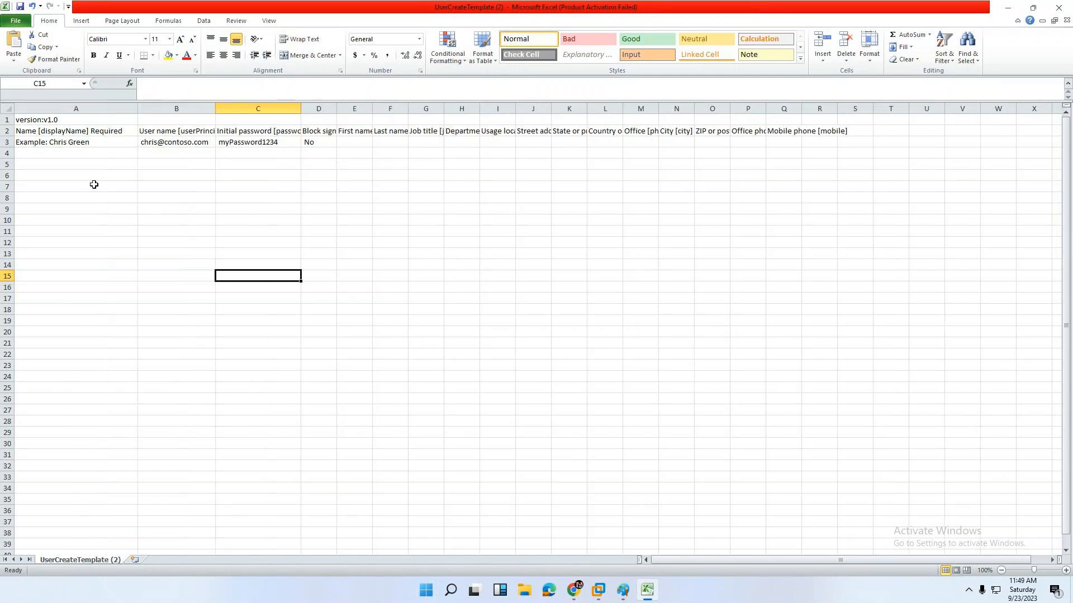
- Enter display name gcp with its teachmecloud.net user principal name in row 4, and widen the user name column
{"action": "left_click", "coordinate": [90, 151]}
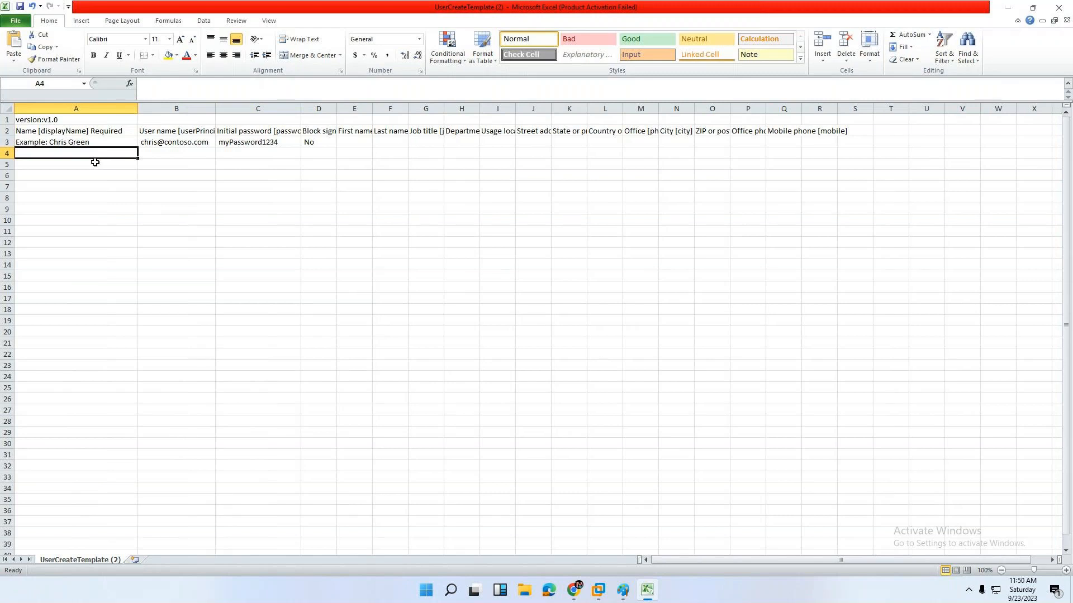
{"action": "type", "text": "gcp"}
{"action": "key", "text": "Tab"}
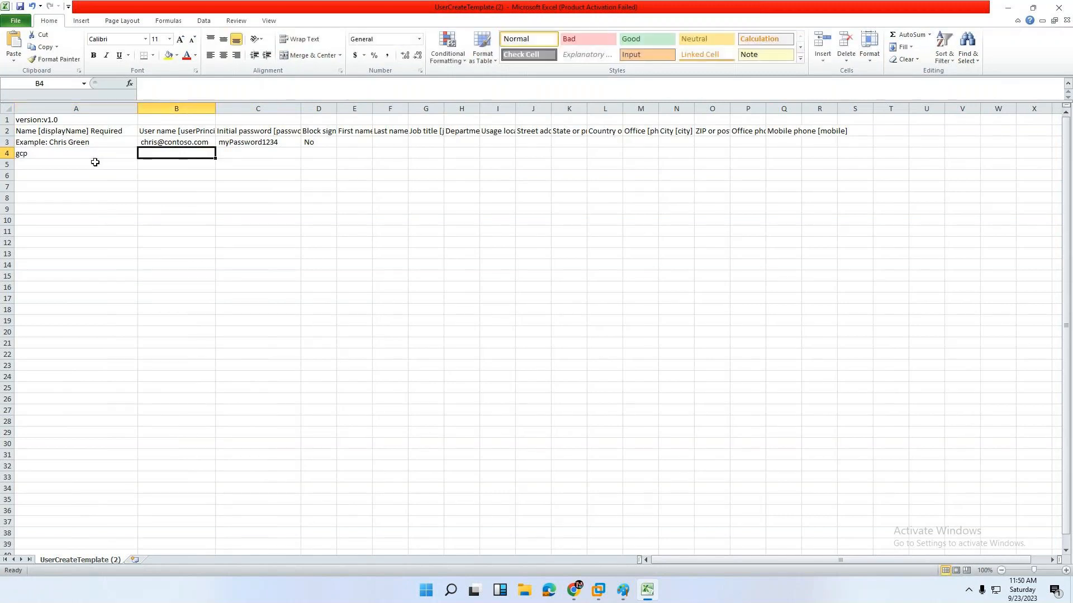
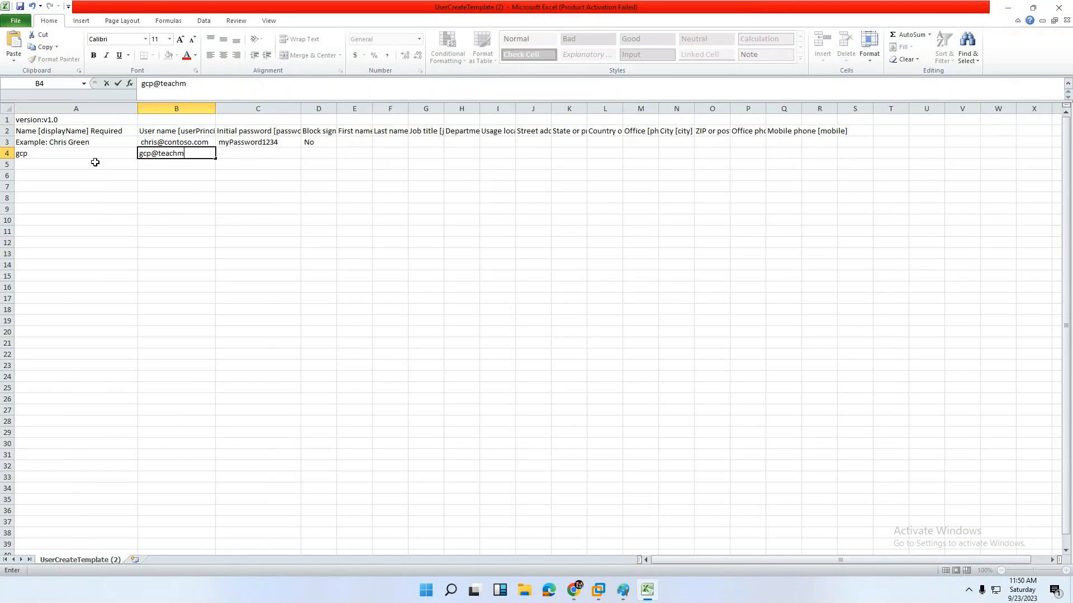
{"action": "left_click", "coordinate": [213, 110]}
{"action": "left_click_drag", "start_coordinate": [216, 108], "coordinate": [250, 137]}
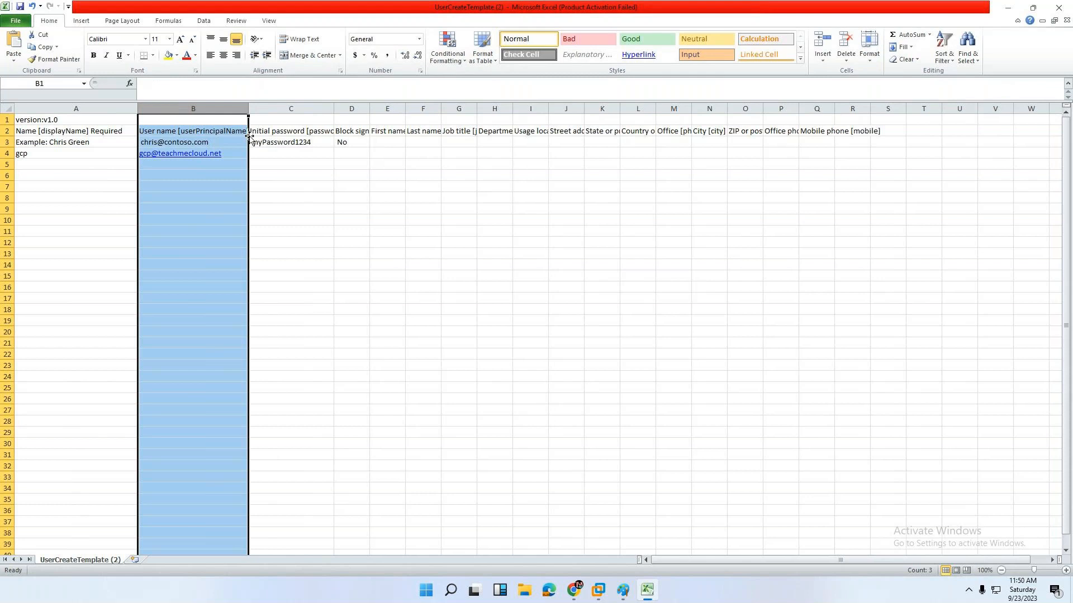
- Enter the initial password for gcp and set its Block sign in value to No
{"action": "left_click", "coordinate": [268, 155]}
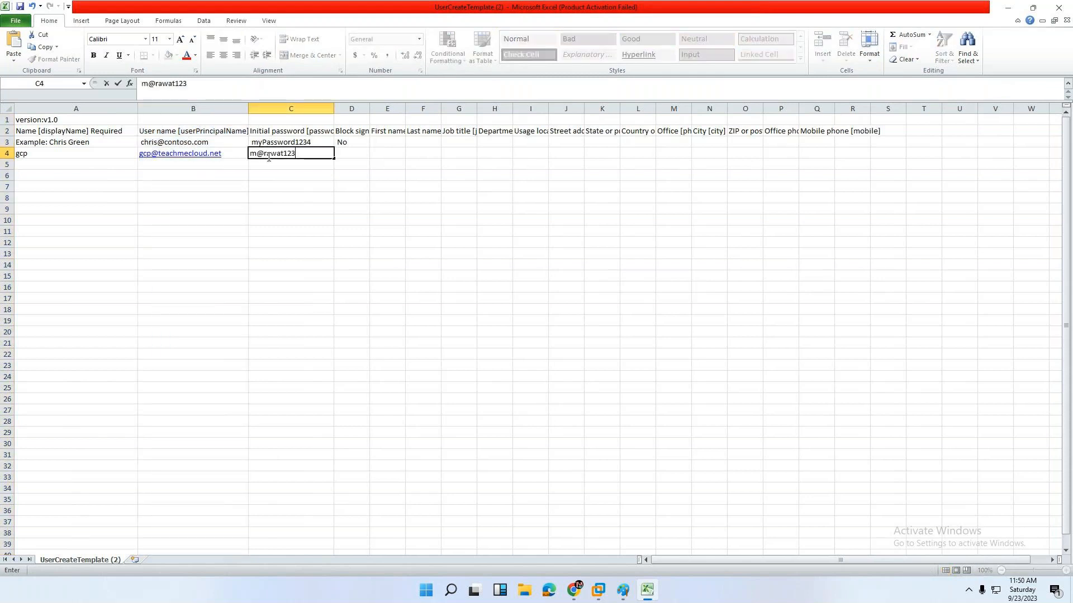
{"action": "key", "text": "Tab"}
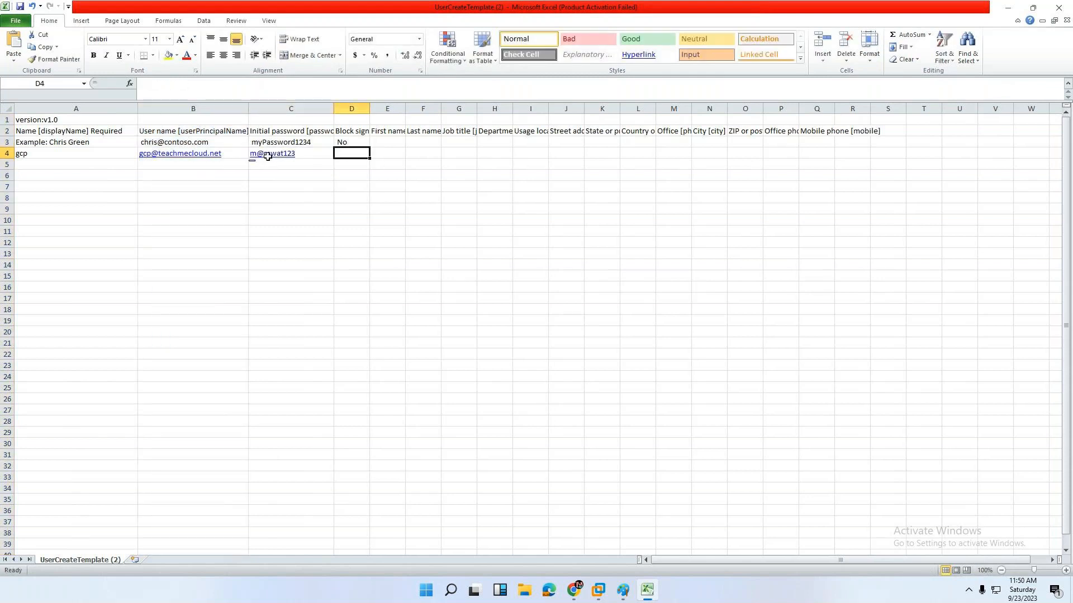
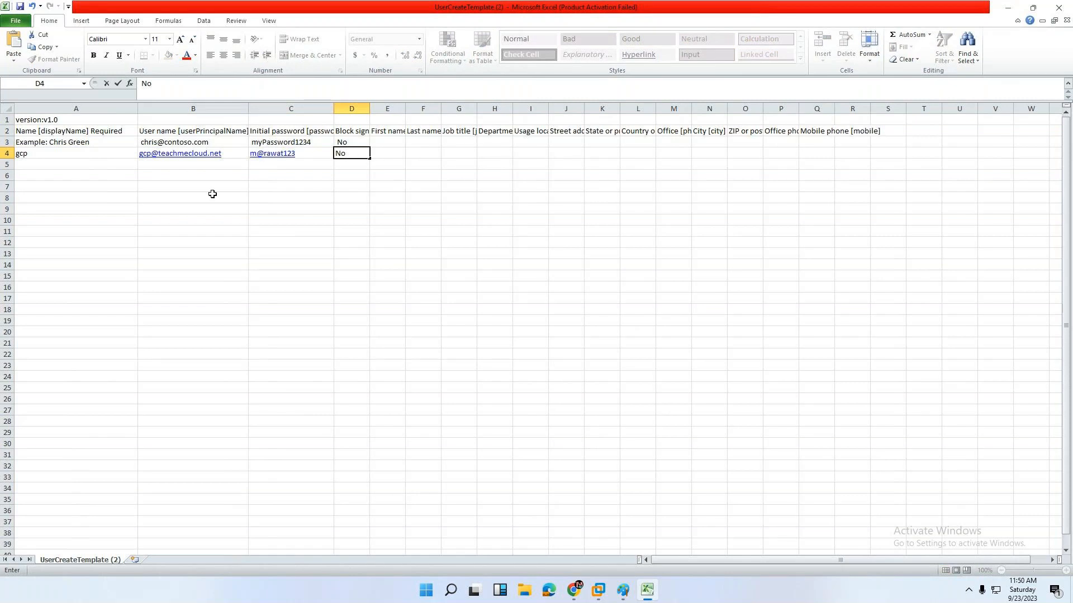
{"action": "key", "text": "Return"}
- Enter display name AWS with its teachmecloud.net user principal name in row 5
{"action": "type", "text": "A"}
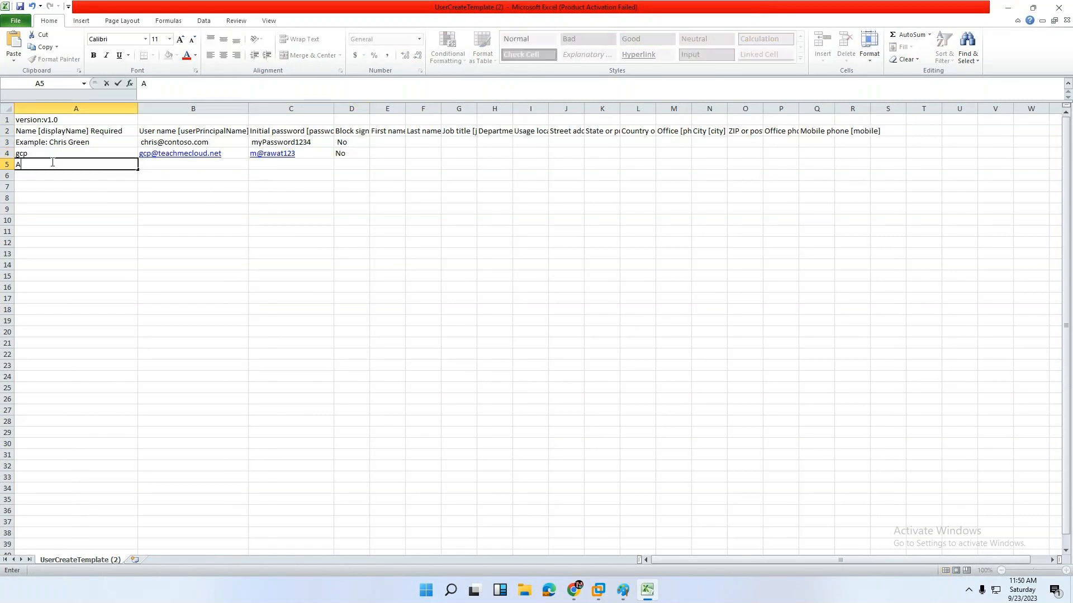
{"action": "type", "text": "WS"}
{"action": "left_click", "coordinate": [78, 220]}
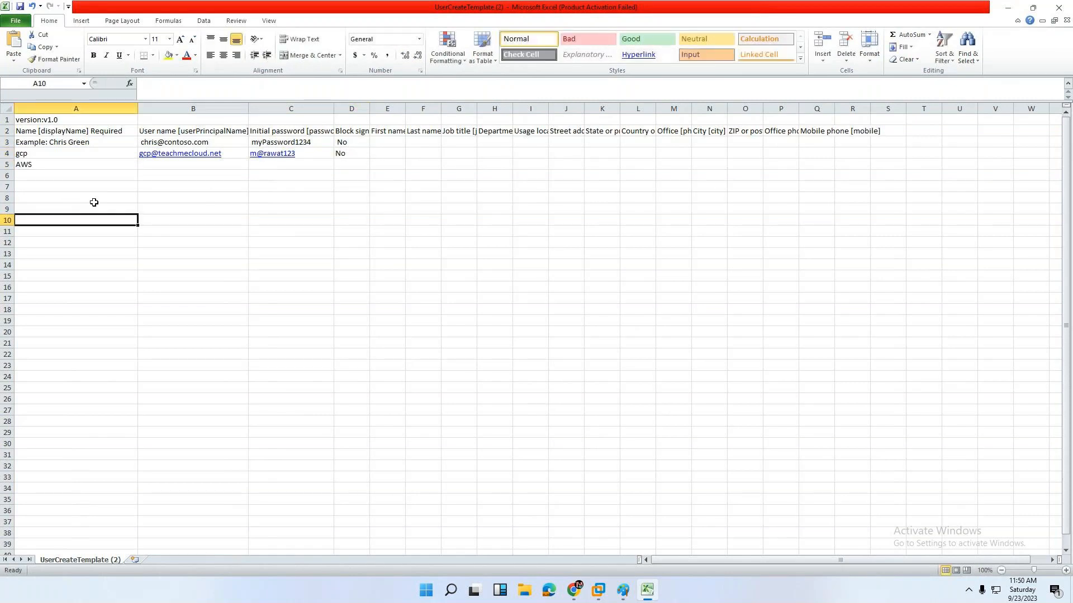
{"action": "left_click", "coordinate": [157, 169]}
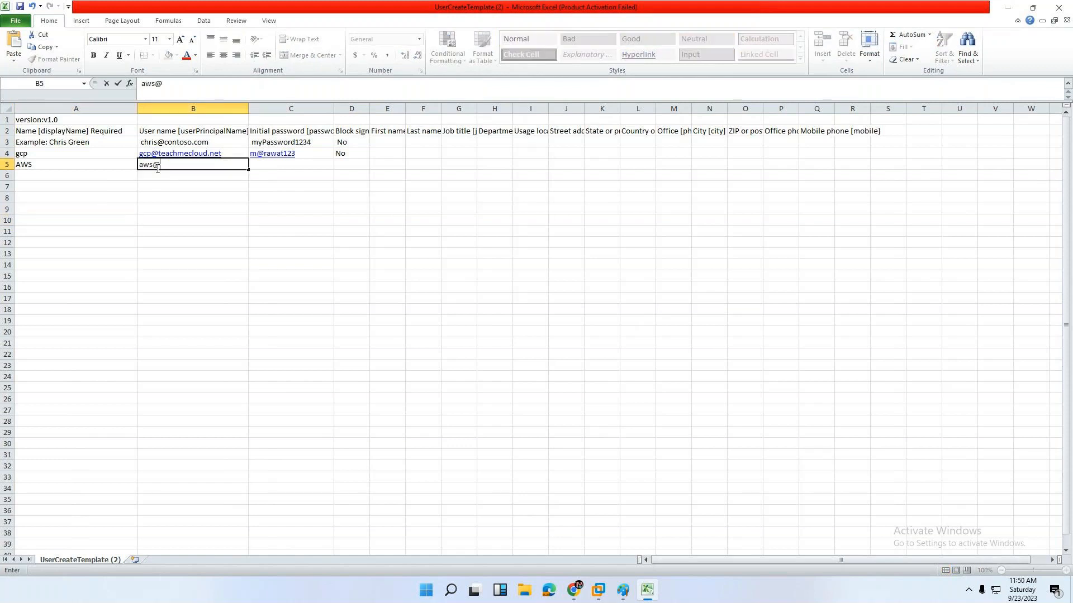
{"action": "key", "text": "Tab"}
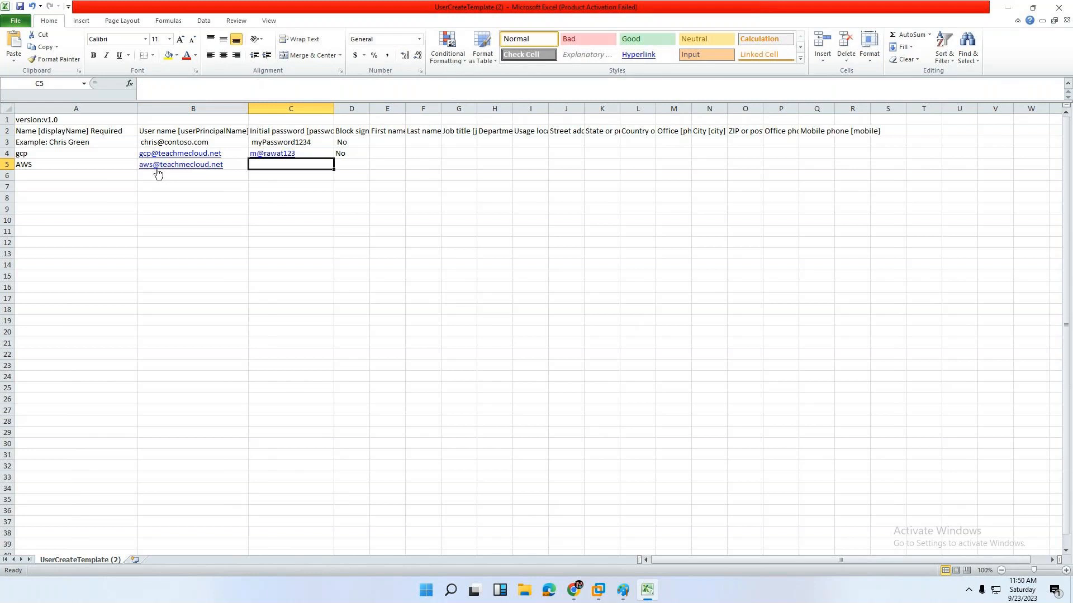
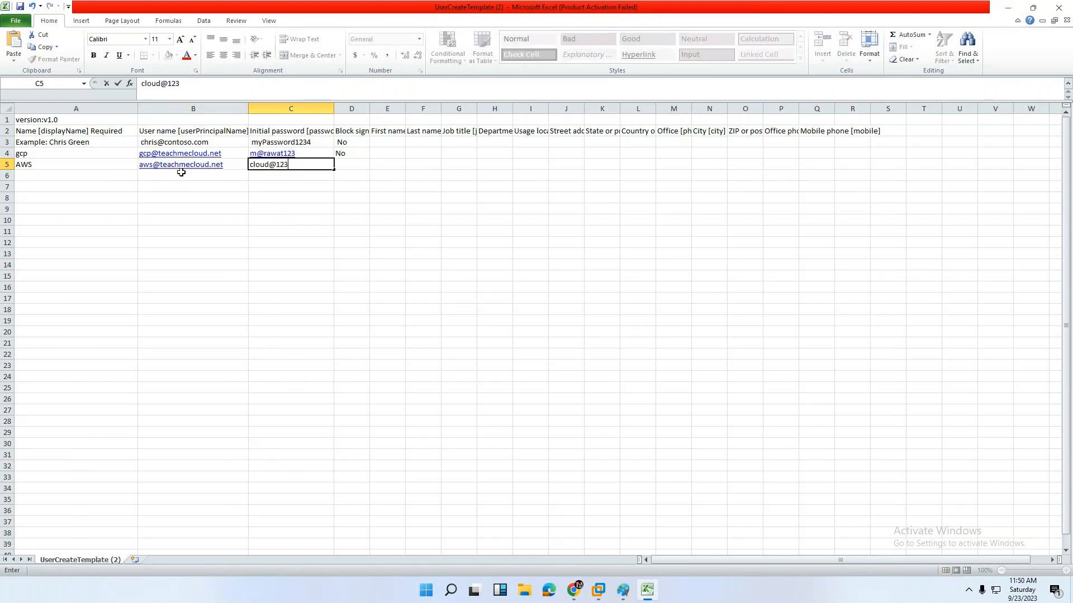
- Enter the initial password for AWS and set its Block sign in value to No
{"action": "left_click", "coordinate": [360, 162]}
{"action": "type", "text": "No"}
- Enter display name tata in row 6 and move to its user name cell
{"action": "left_click", "coordinate": [39, 165]}
{"action": "left_click", "coordinate": [41, 177]}
{"action": "type", "text": "tata"}
{"action": "key", "text": "Tab"}
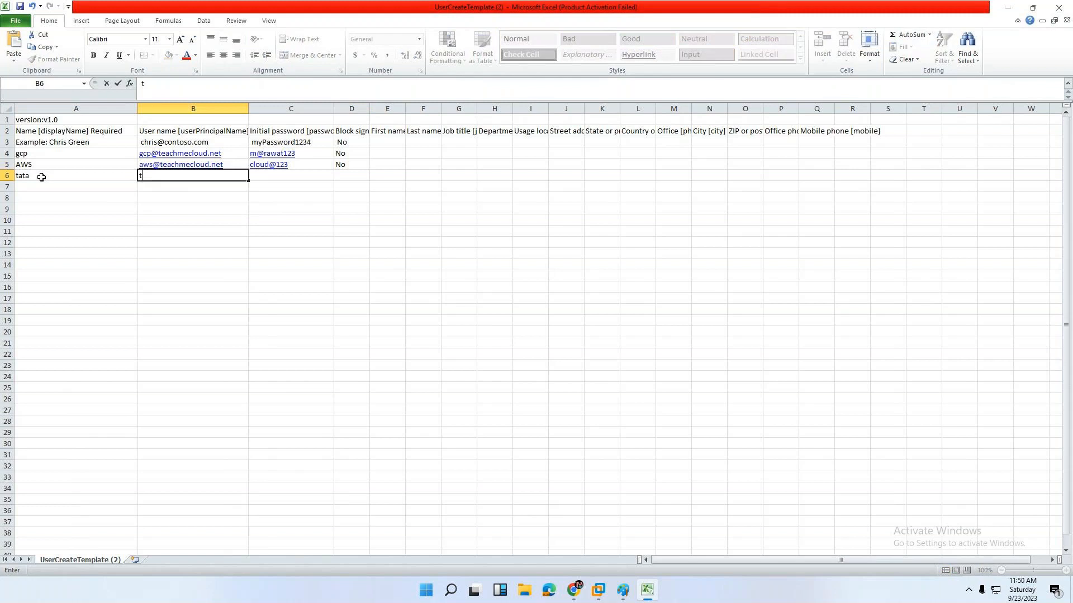
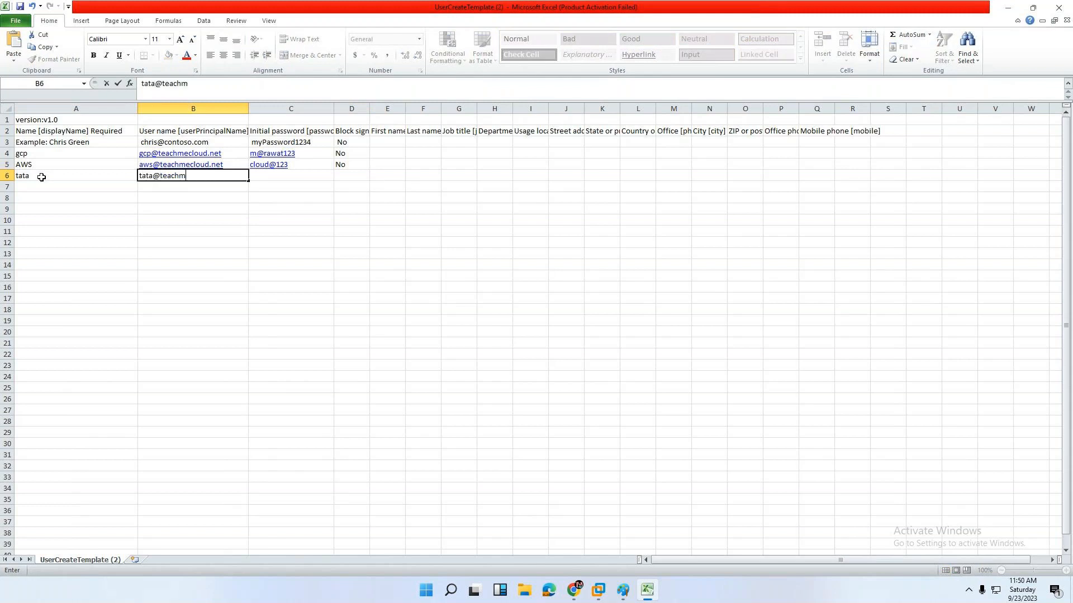
{"action": "key", "text": "Tab"}
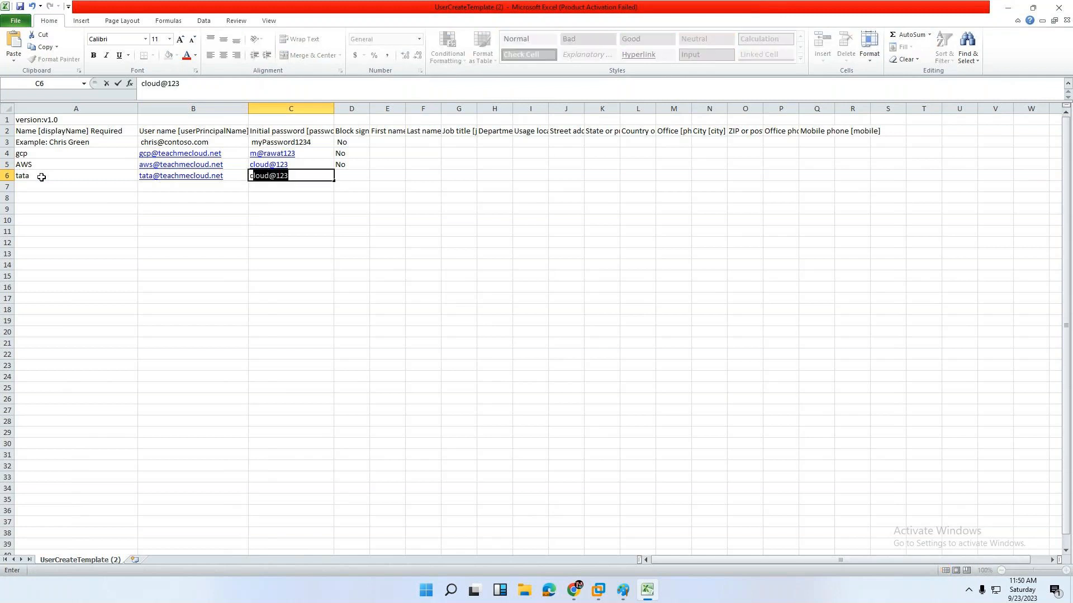
- Enter the initial password for tata and set its Block sign in value to No
{"action": "key", "text": "Tab"}
{"action": "type", "text": "No"}
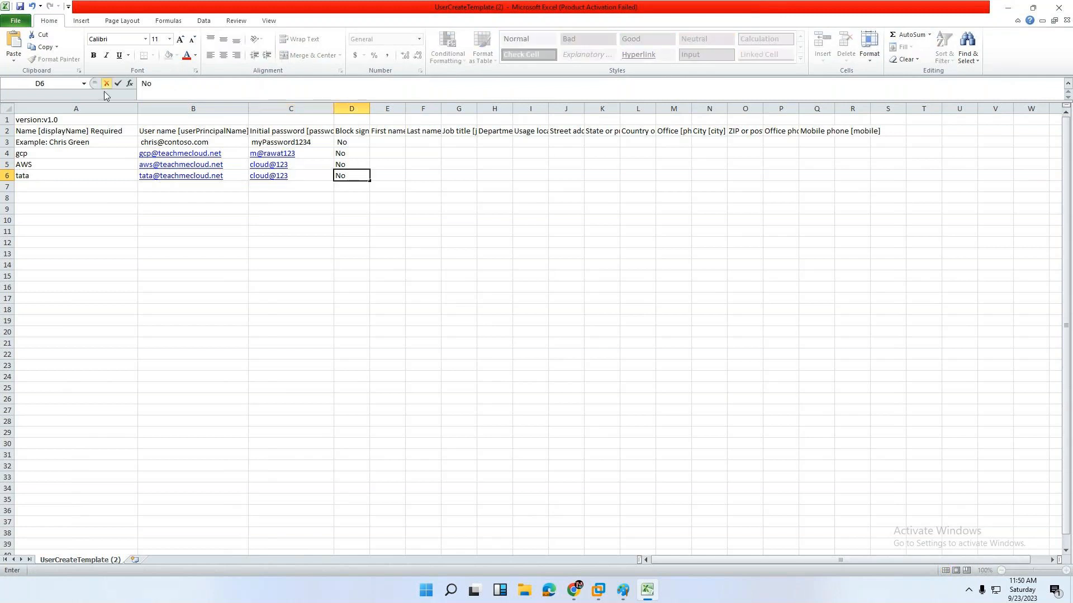
- Delete the example row with Chris Green from the template
{"action": "left_click", "coordinate": [93, 145]}
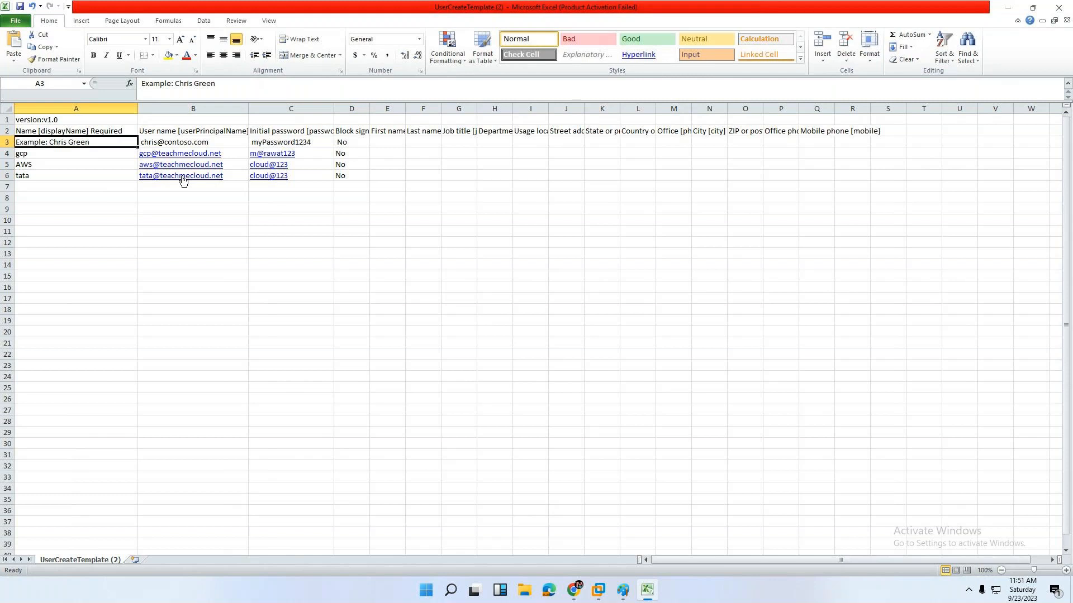
{"action": "right_click", "coordinate": [8, 145]}
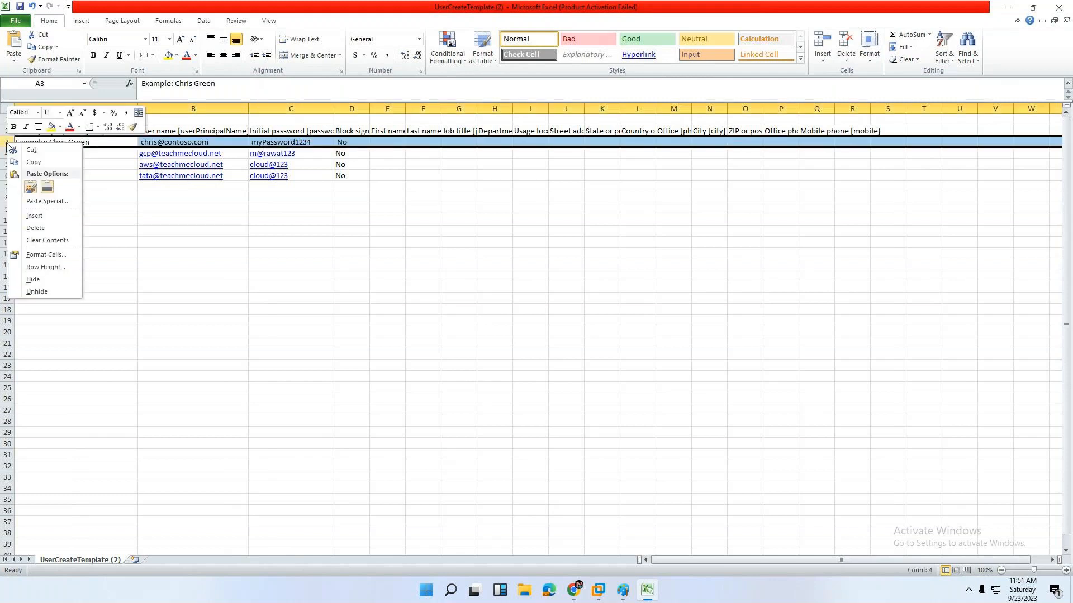
{"action": "left_click", "coordinate": [36, 228]}
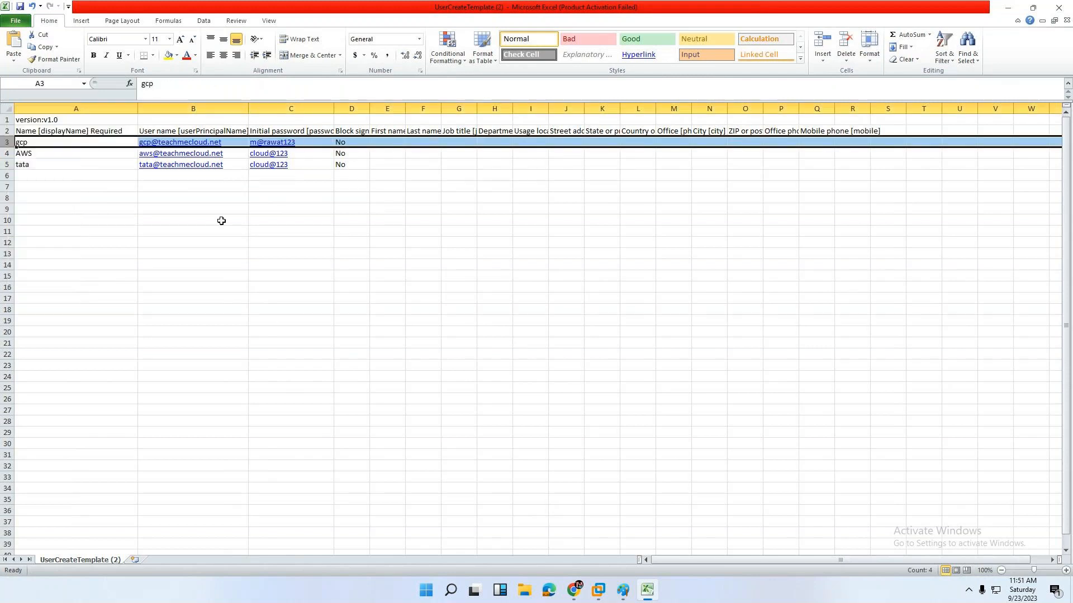
{"action": "left_click", "coordinate": [222, 220]}
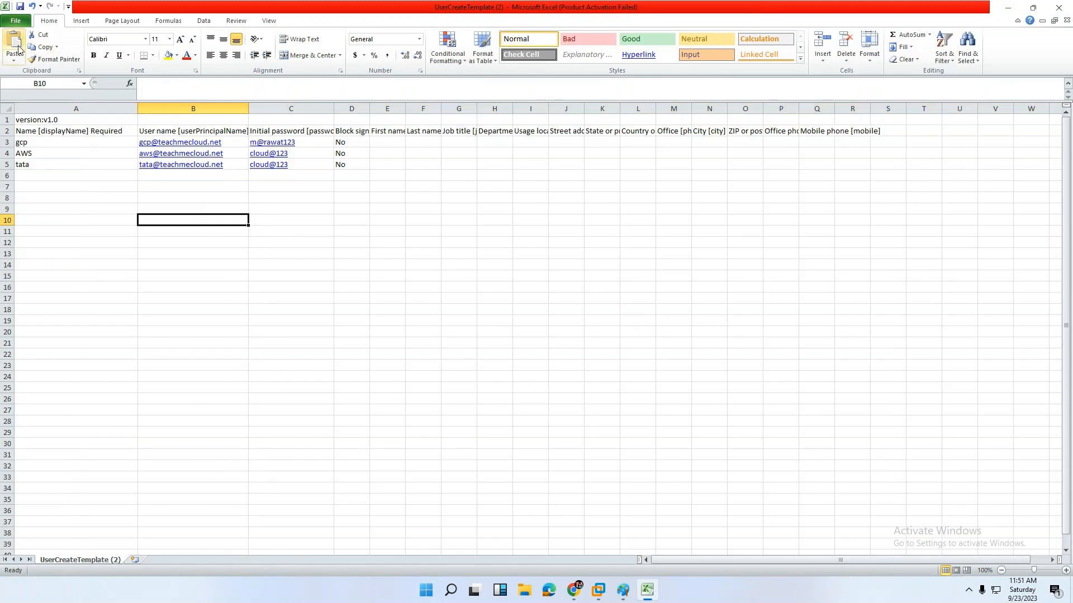
{"action": "left_click", "coordinate": [16, 21]}
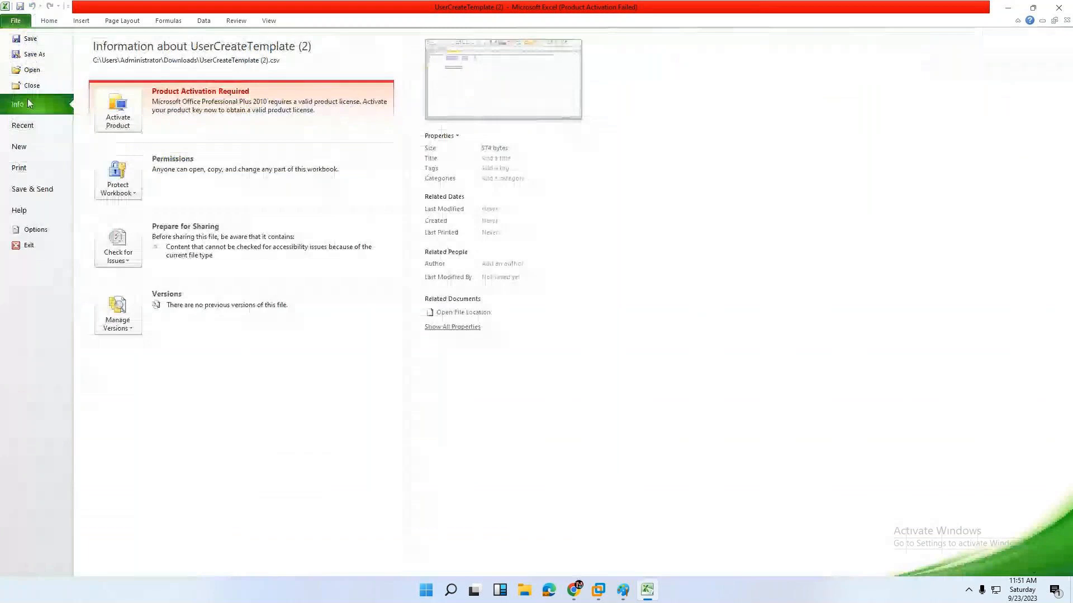
{"action": "key", "text": "Escape"}
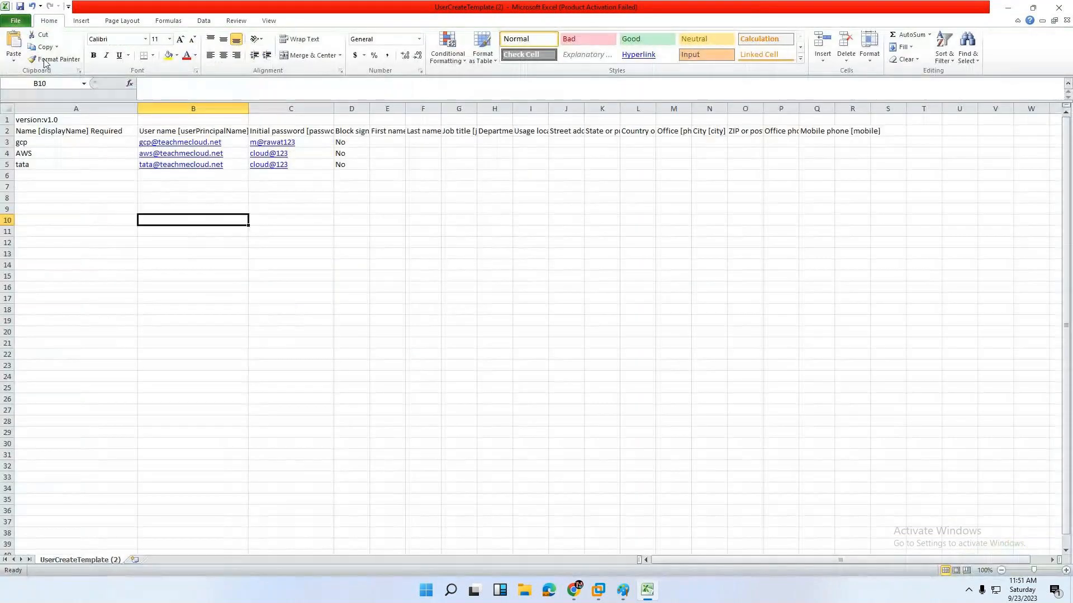
- Save the sheet to the Desktop as bulkusers in CSV (Macintosh) format
{"action": "key", "text": "F12"}
{"action": "left_click", "coordinate": [241, 239]}
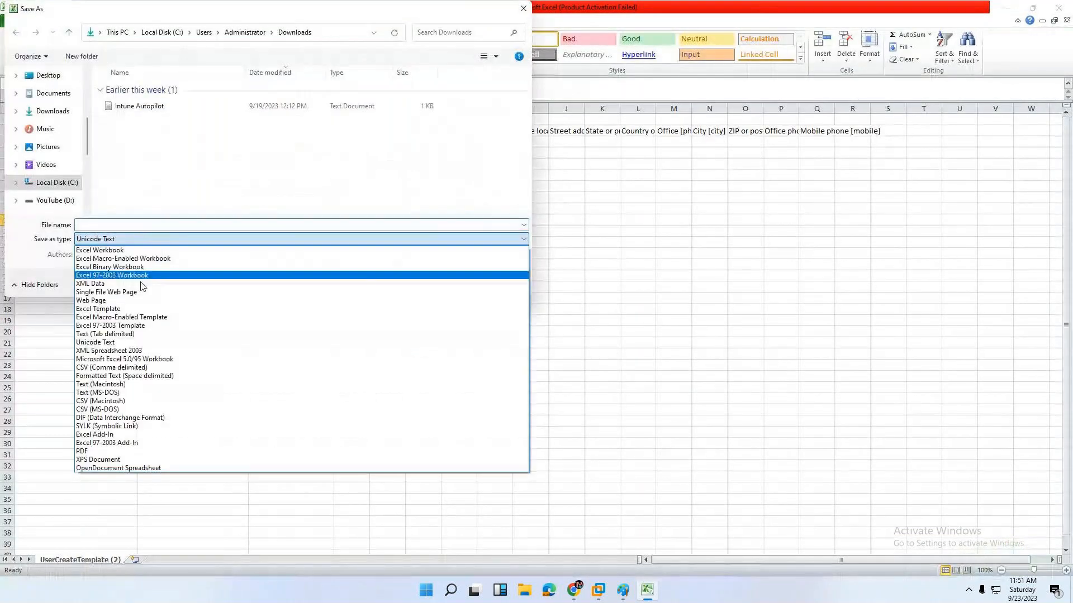
{"action": "left_click", "coordinate": [105, 402]}
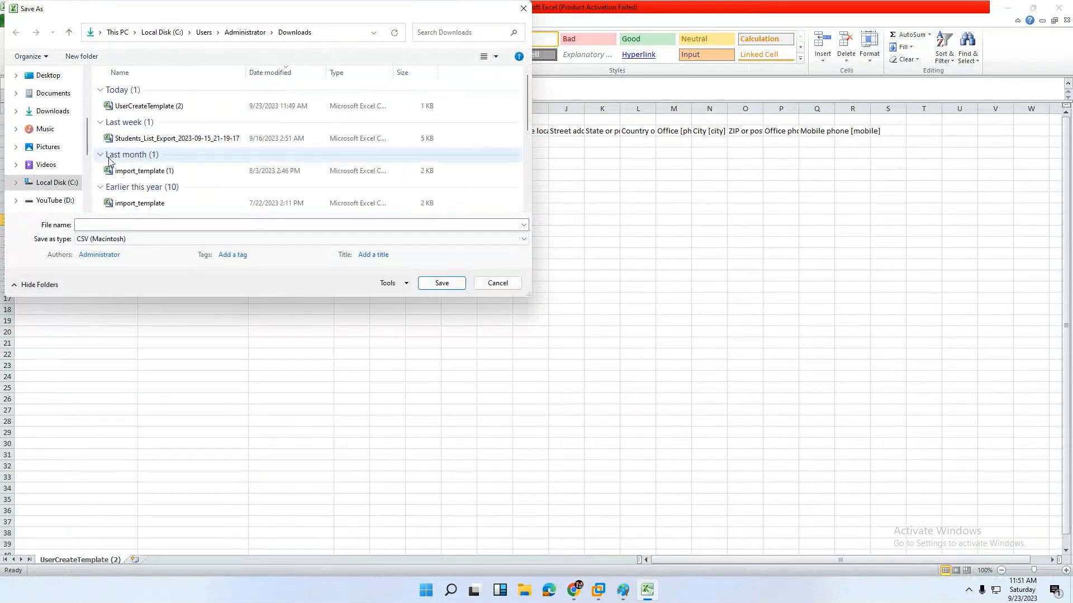
{"action": "left_click", "coordinate": [48, 75]}
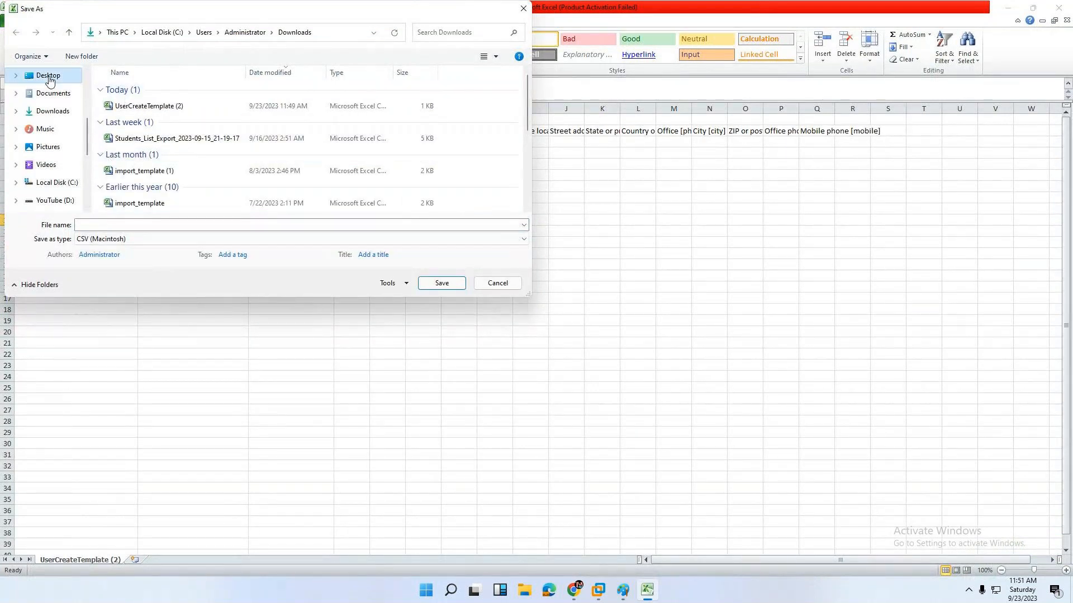
{"action": "left_click", "coordinate": [179, 223]}
{"action": "type", "text": "bul"}
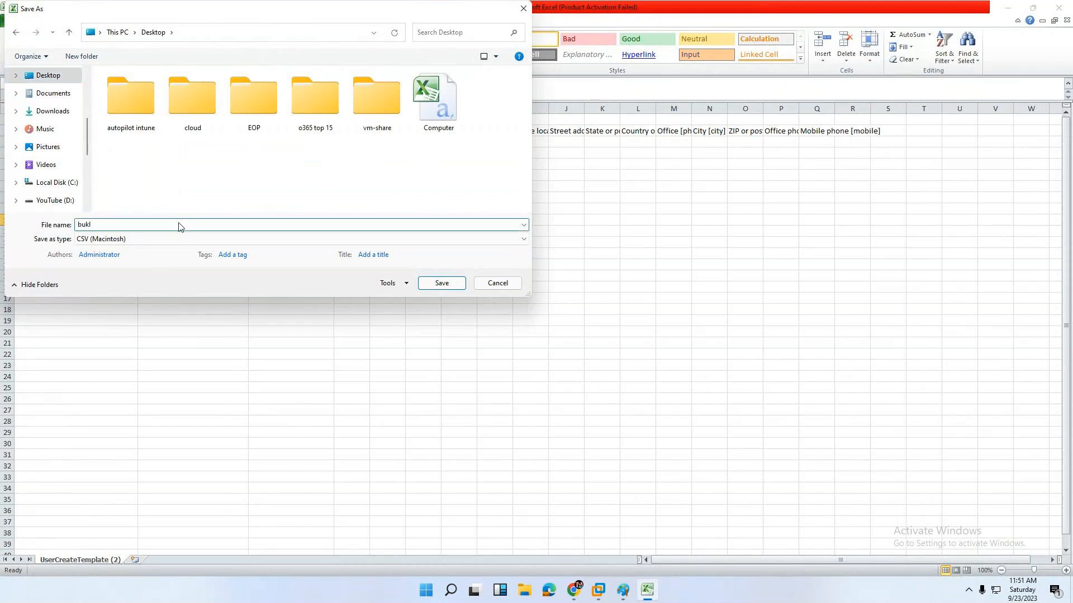
{"action": "type", "text": "k"}
{"action": "key", "text": "BackSpace"}
{"action": "type", "text": "lkusers"}
{"action": "left_click", "coordinate": [442, 284]}
{"action": "left_click", "coordinate": [493, 333]}
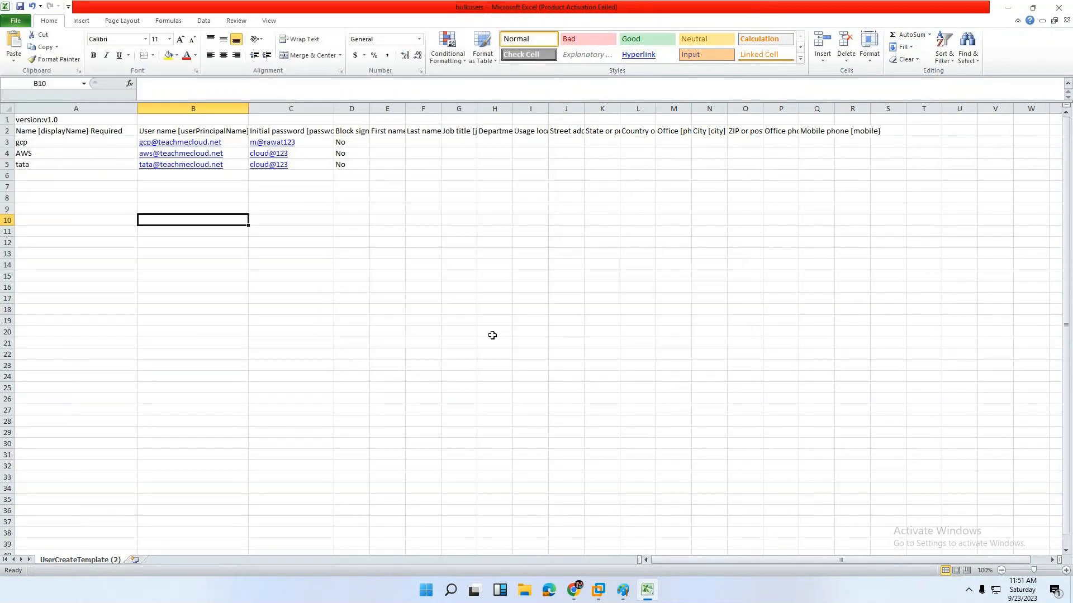
- Switch to the Entra admin center and try to upload bulkusers.csv as the user CSV file
{"action": "left_click", "coordinate": [574, 591]}
{"action": "left_click", "coordinate": [447, 530]}
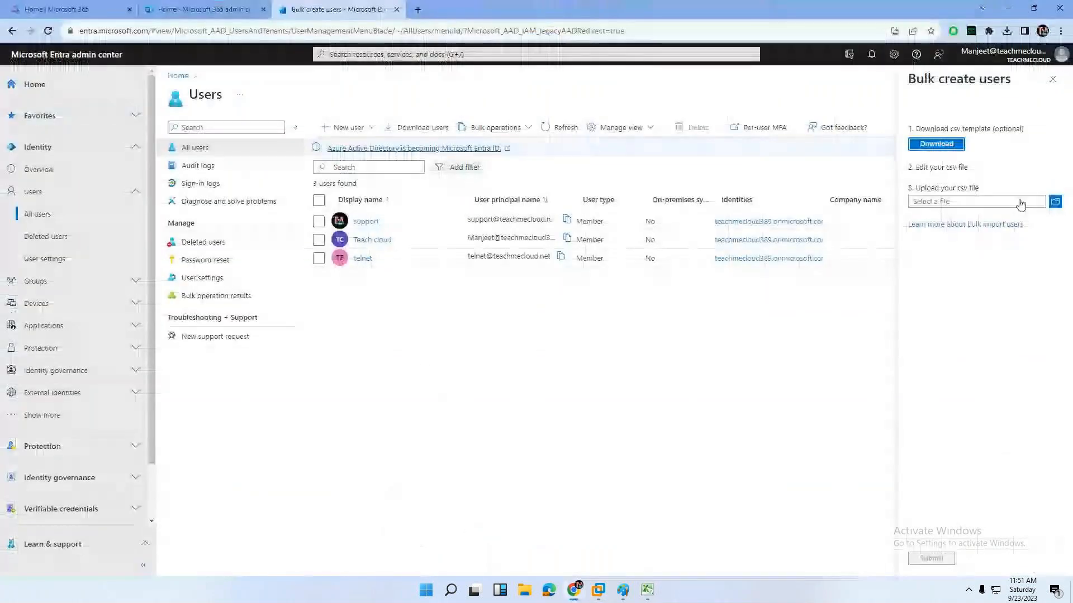
{"action": "left_click", "coordinate": [1055, 201]}
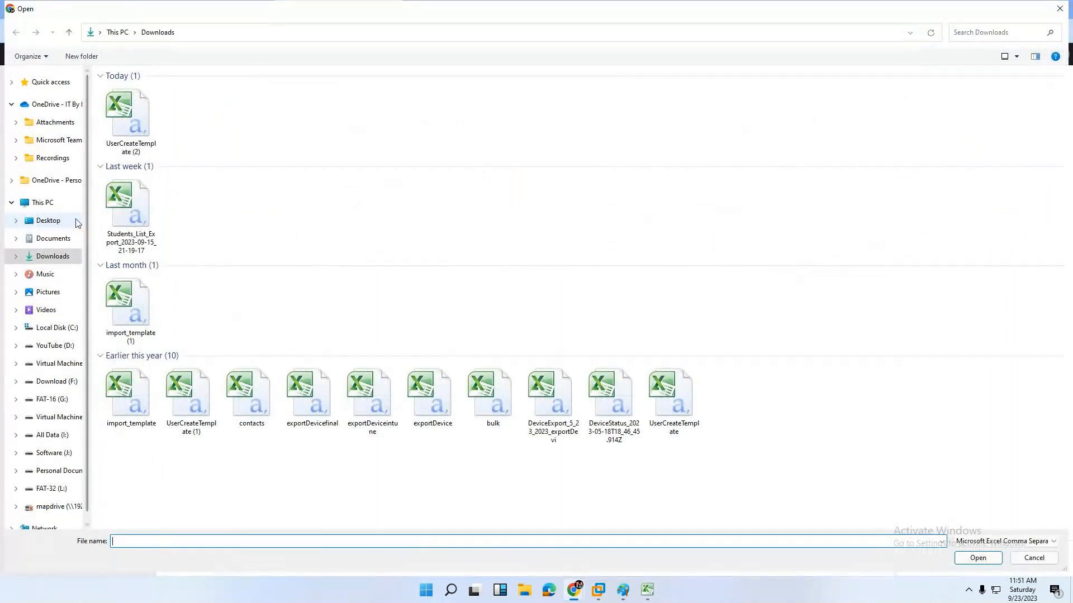
{"action": "left_click", "coordinate": [48, 220]}
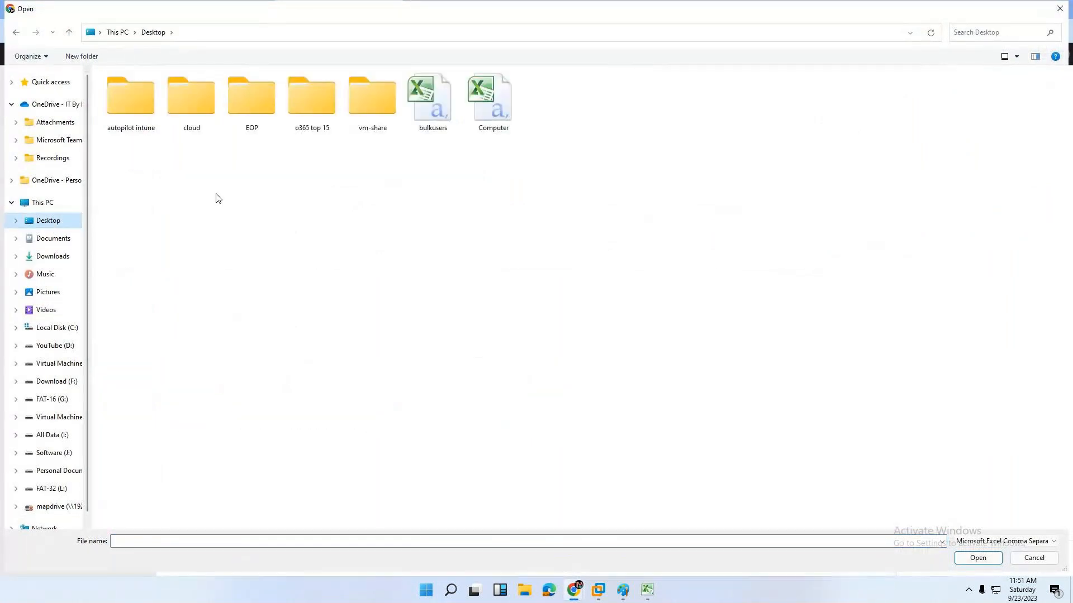
{"action": "double_click", "coordinate": [433, 109]}
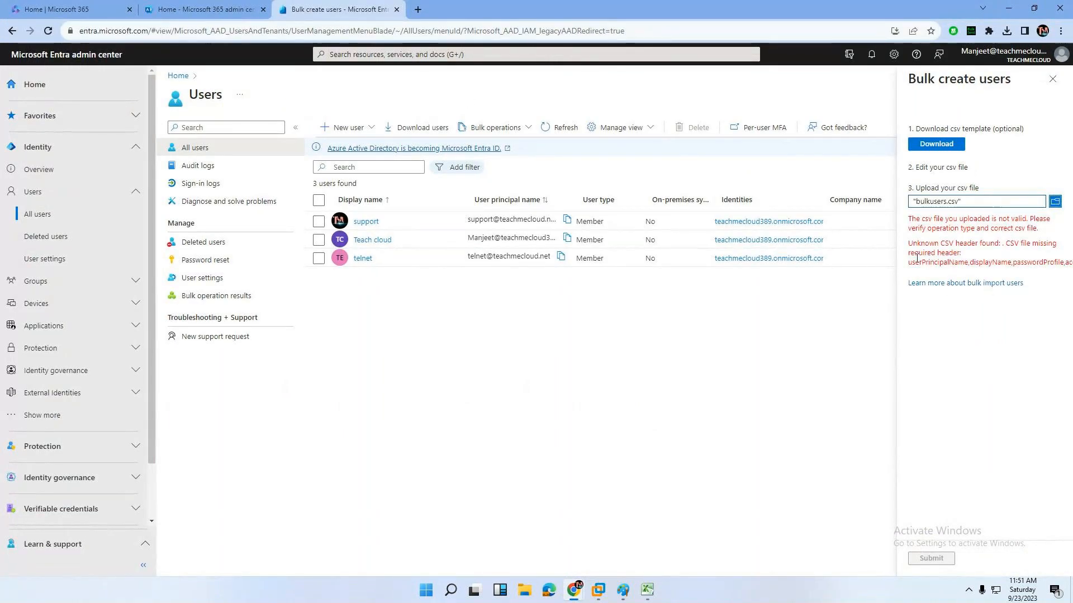
- Return to the spreadsheet and undo the deletion of the example row
{"action": "mouse_move", "coordinate": [645, 588]}
{"action": "left_click", "coordinate": [605, 494]}
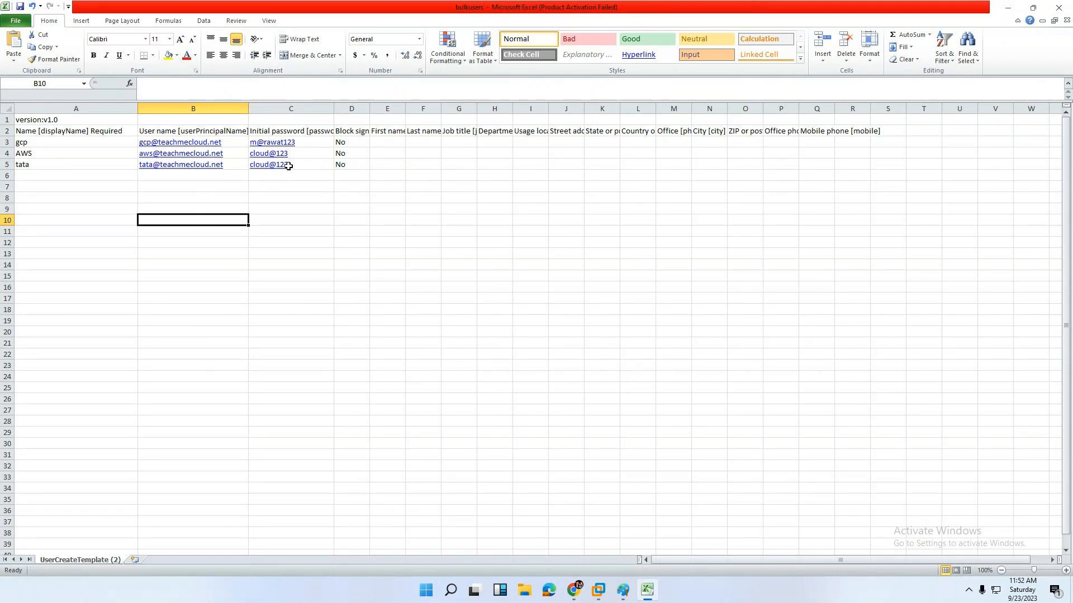
{"action": "left_click", "coordinate": [20, 119]}
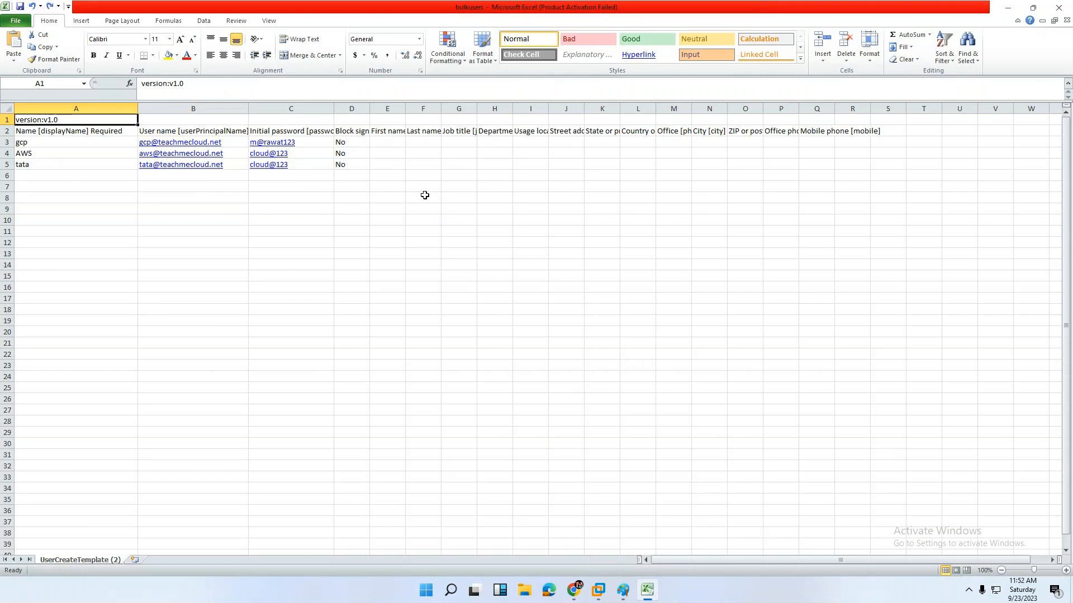
{"action": "key", "text": "ctrl+z"}
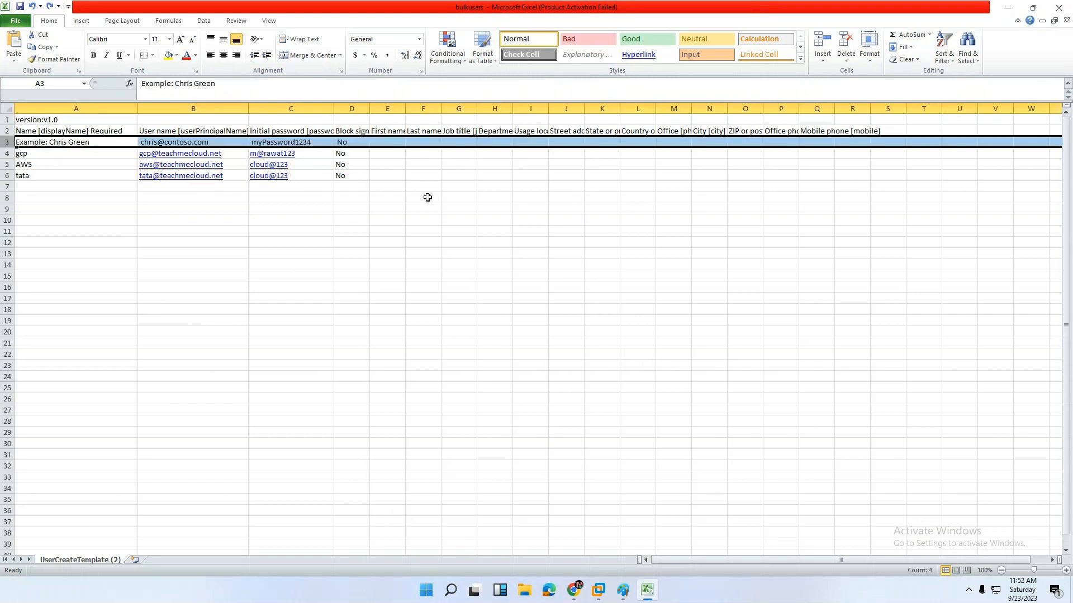
- Save the workbook again, keeping its CSV format
{"action": "left_click", "coordinate": [422, 264]}
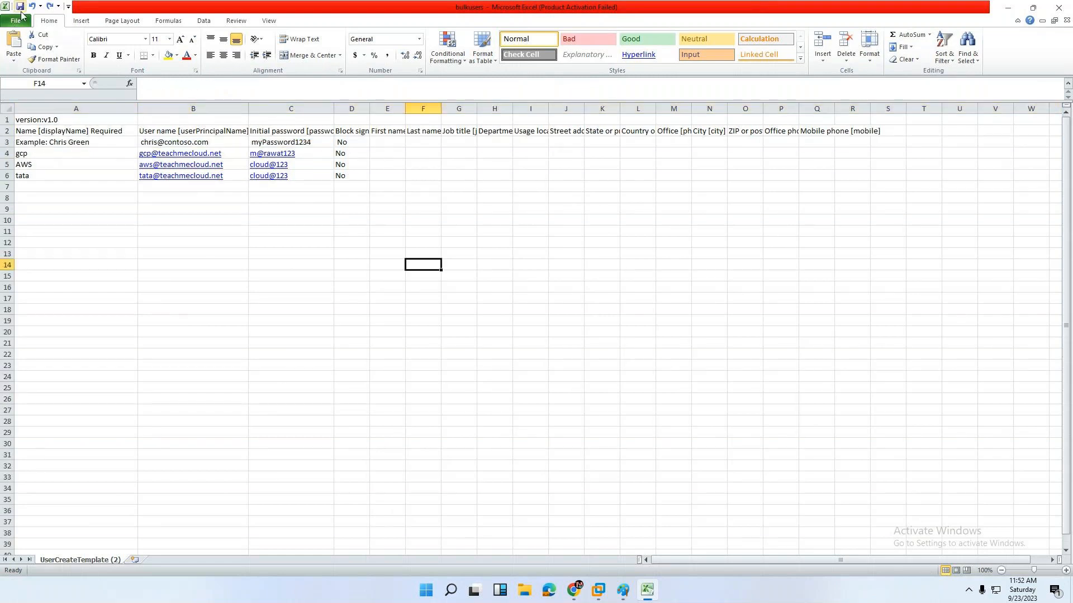
{"action": "left_click", "coordinate": [20, 8]}
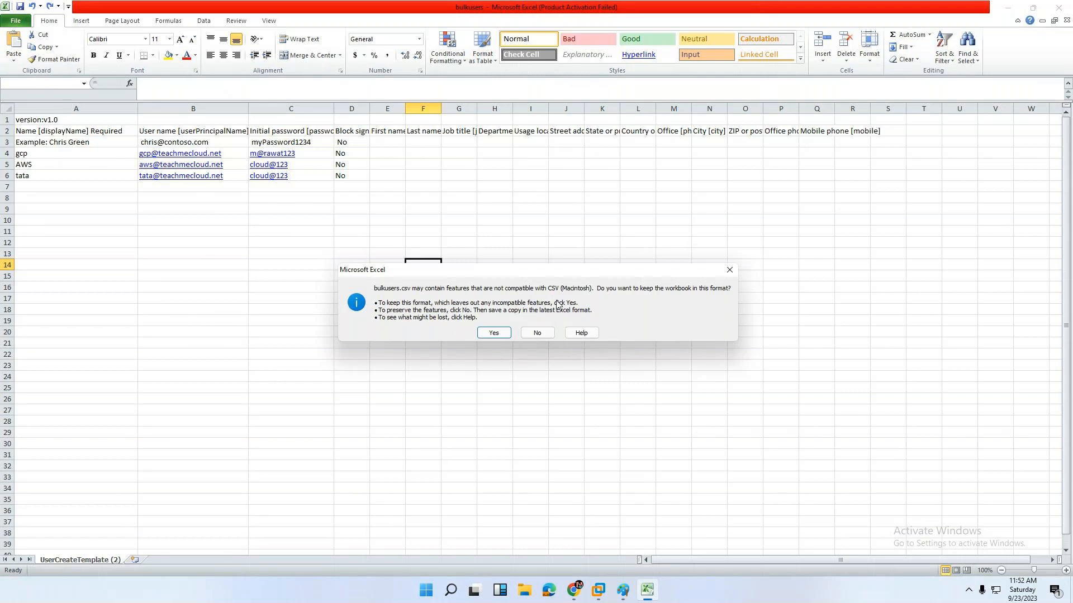
{"action": "left_click", "coordinate": [493, 332]}
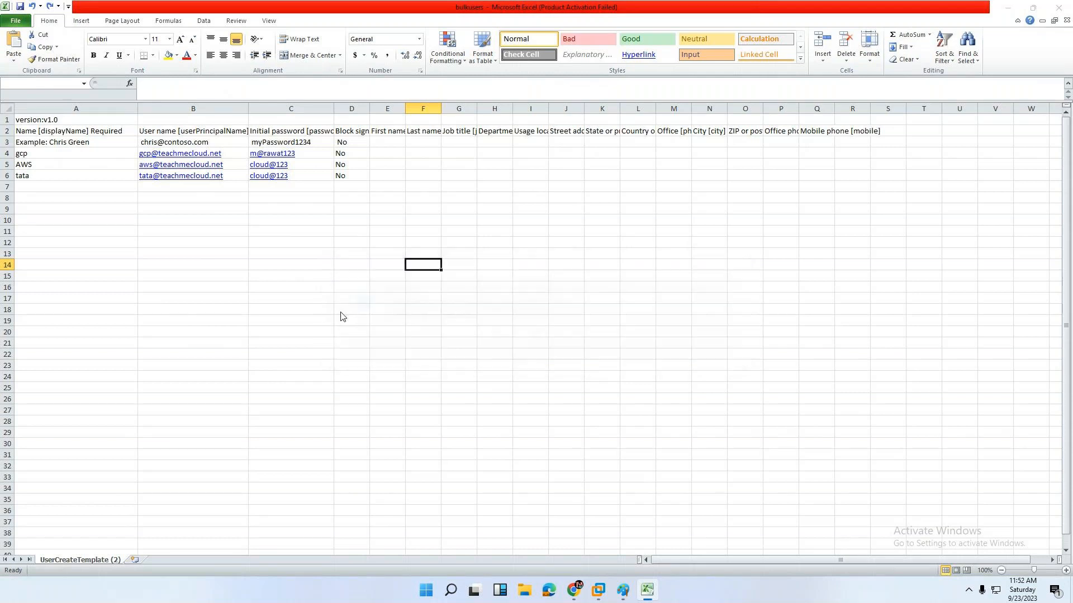
{"action": "key", "text": "F12"}
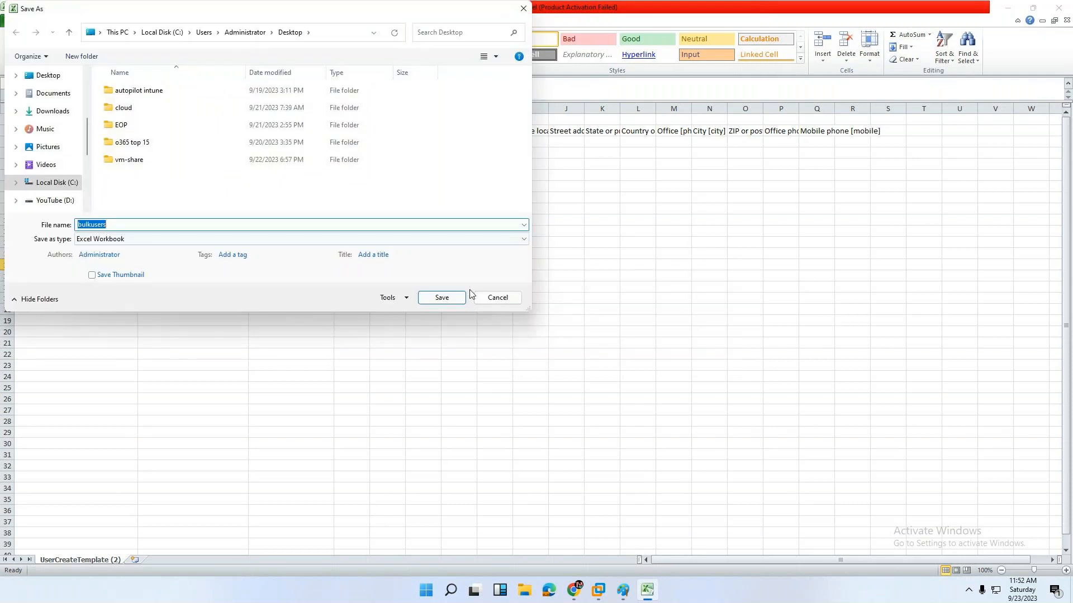
{"action": "left_click", "coordinate": [498, 298]}
{"action": "left_click", "coordinate": [16, 20]}
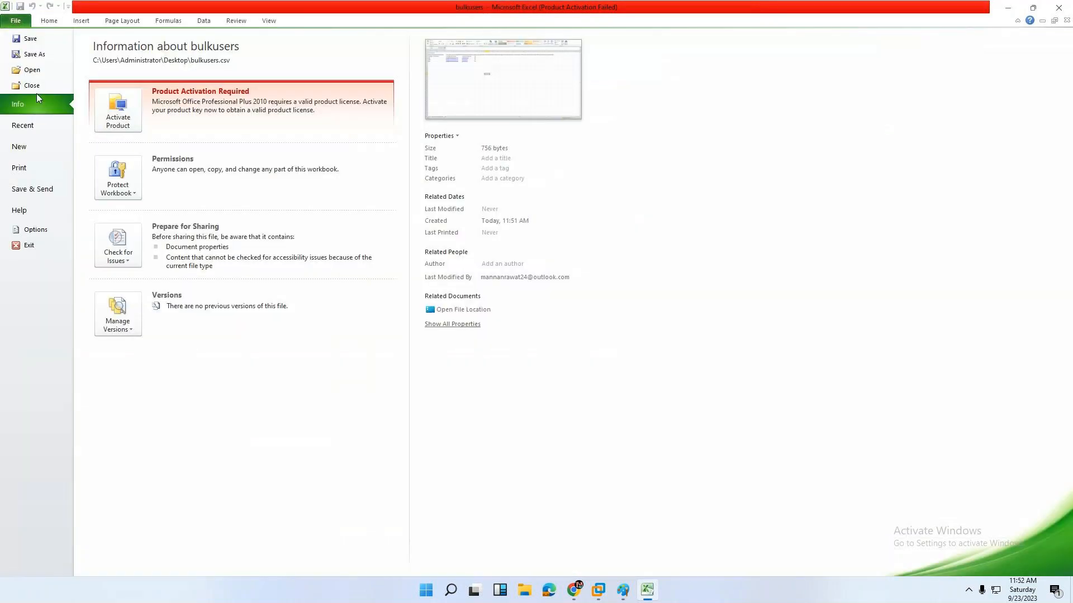
{"action": "key", "text": "Escape"}
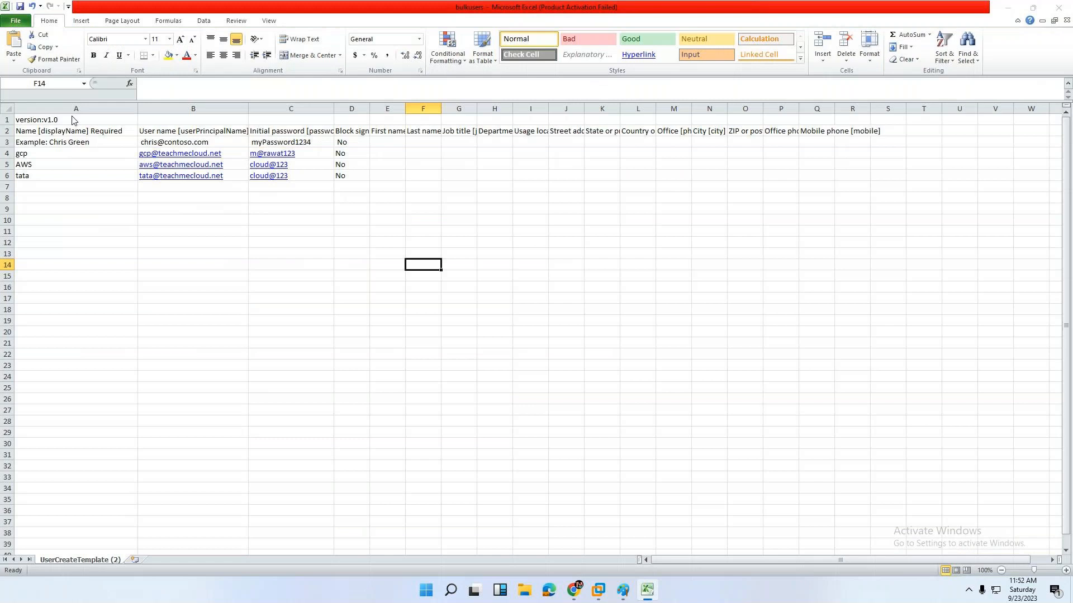
- Save the sheet to the Desktop as bulkusersnew in CSV (MS-DOS) format, keeping that format
{"action": "key", "text": "F12"}
{"action": "left_click", "coordinate": [168, 238]}
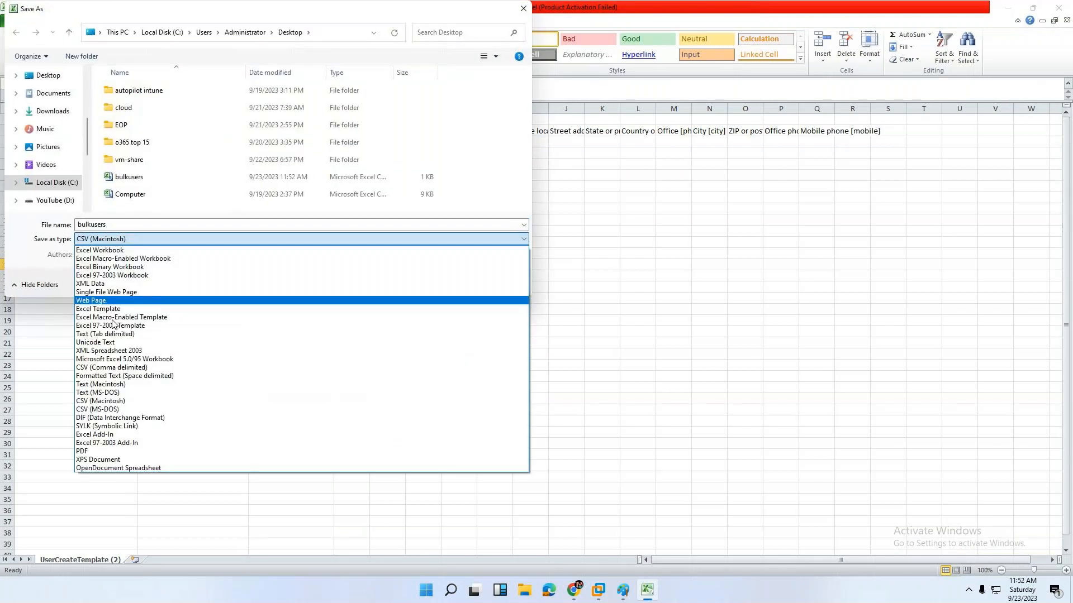
{"action": "left_click", "coordinate": [112, 409]}
{"action": "left_click", "coordinate": [158, 228]}
{"action": "type", "text": "new"}
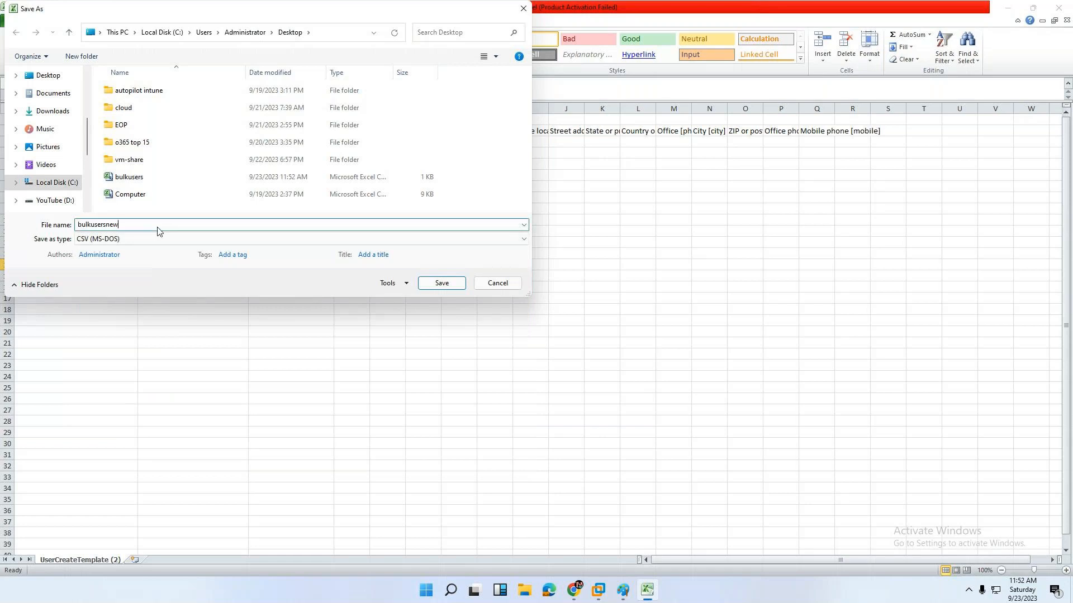
{"action": "left_click", "coordinate": [441, 283]}
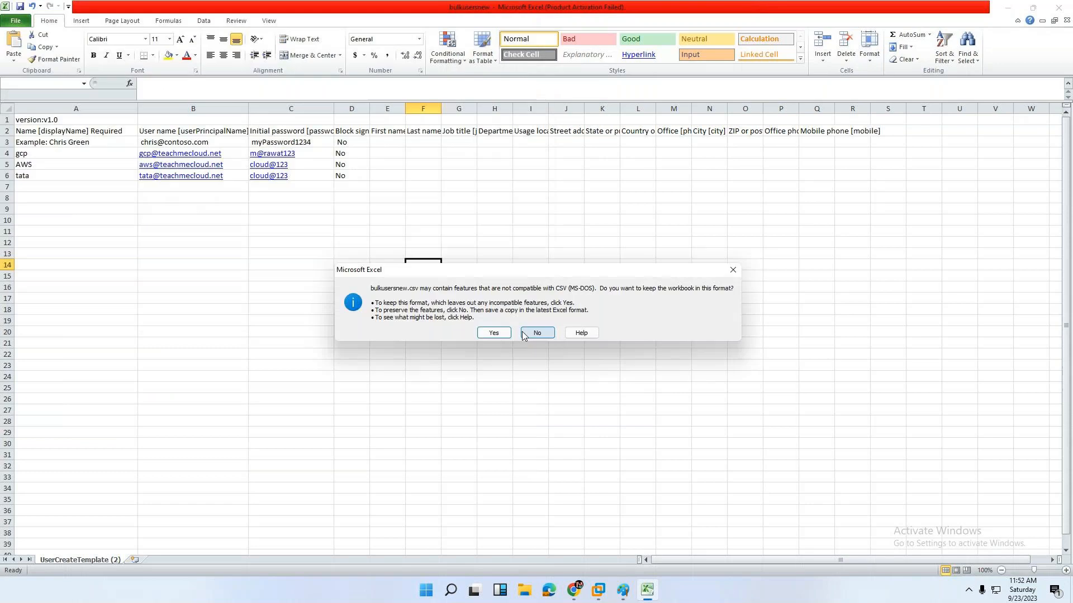
{"action": "left_click", "coordinate": [496, 332]}
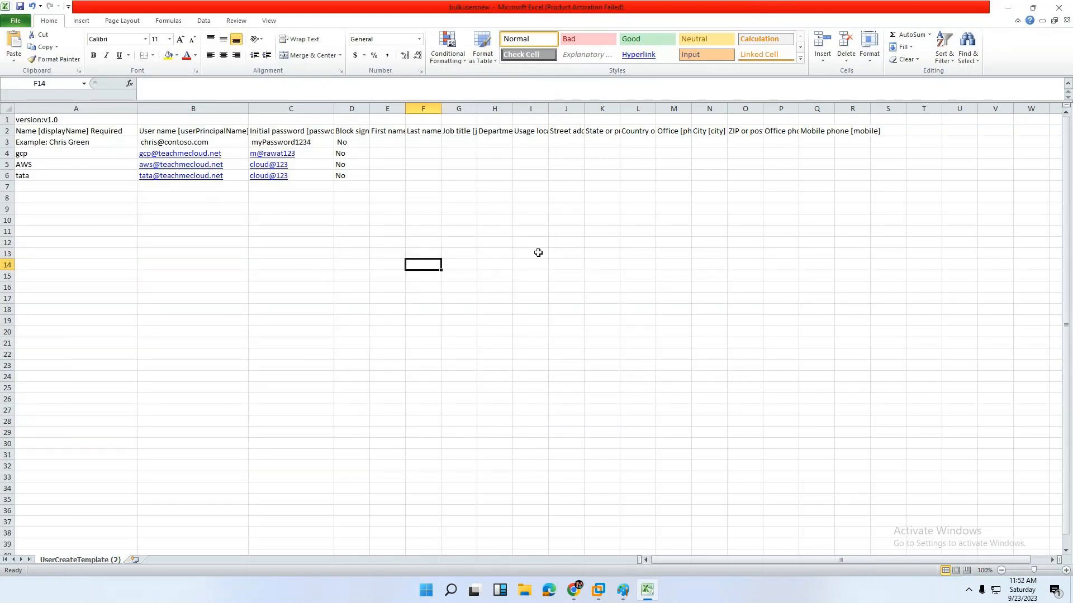
- Switch to the Entra admin center, upload bulkusersnew.csv in the Bulk create users pane and submit it
{"action": "mouse_move", "coordinate": [623, 593]}
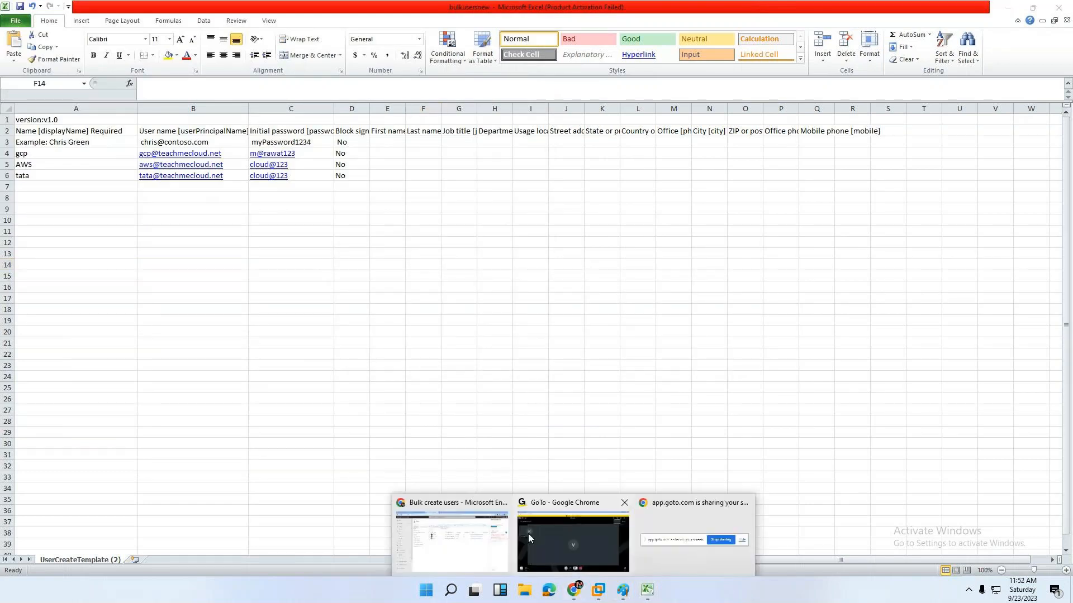
{"action": "left_click", "coordinate": [455, 544]}
{"action": "left_click", "coordinate": [1053, 202]}
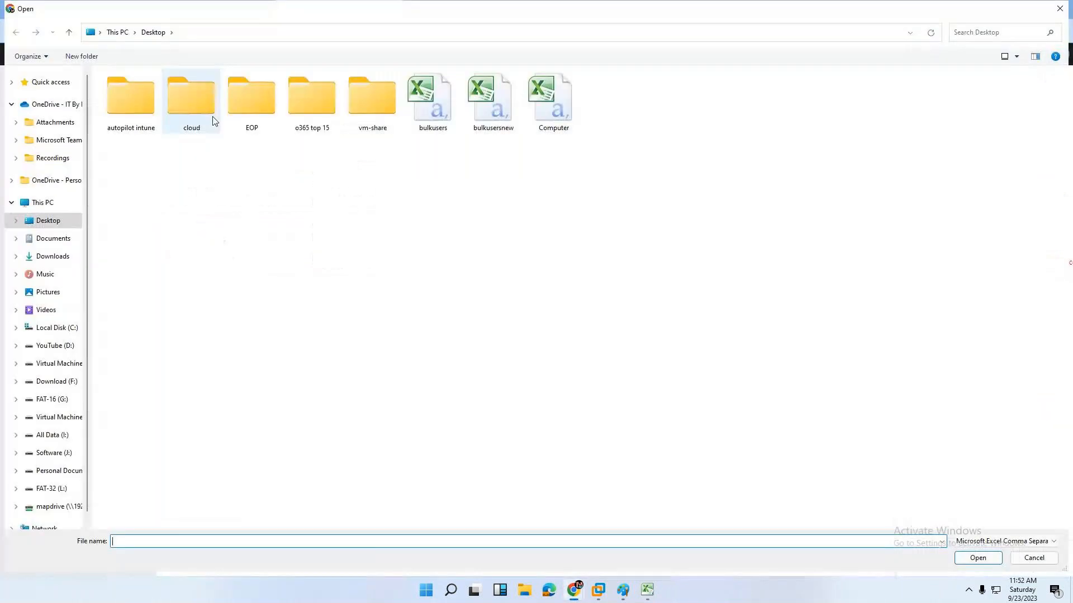
{"action": "double_click", "coordinate": [494, 92]}
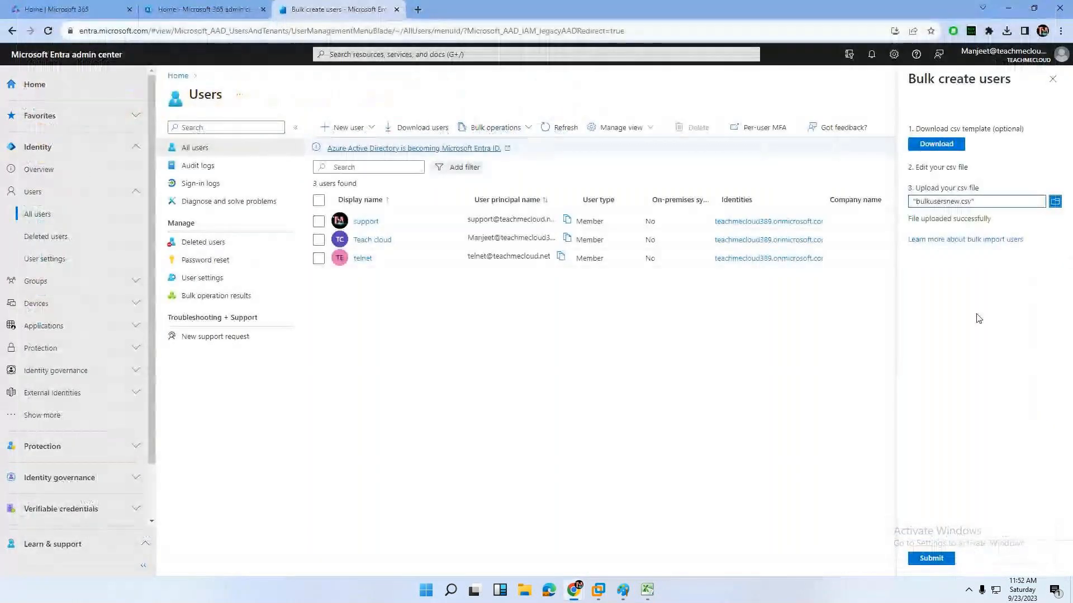
{"action": "left_click", "coordinate": [941, 560]}
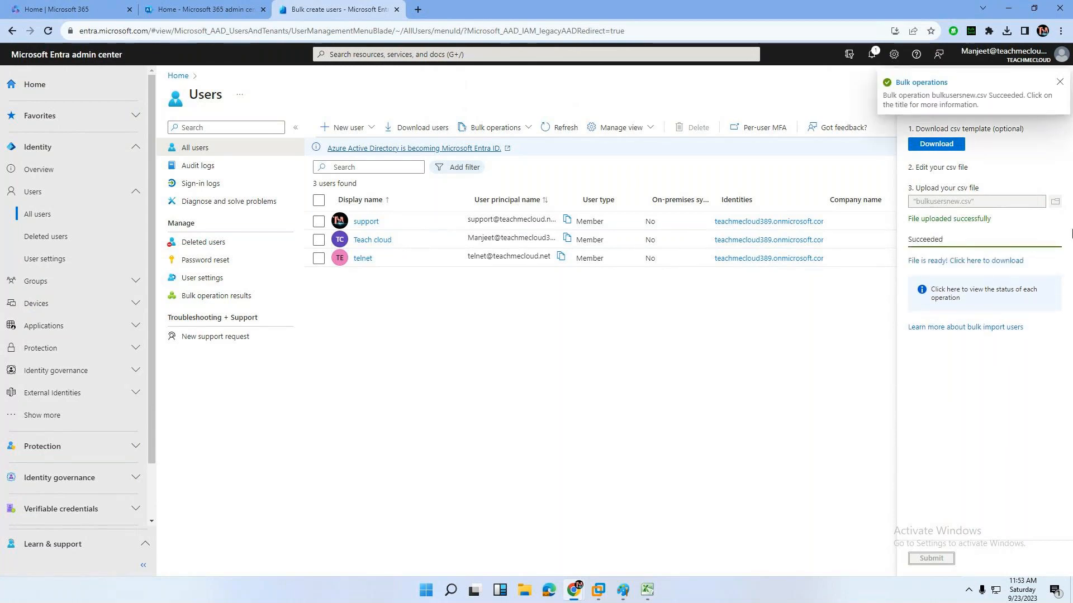
- Close the bulk operation notification and pane, then refresh the user list to see the newly created users
{"action": "left_click", "coordinate": [1059, 82]}
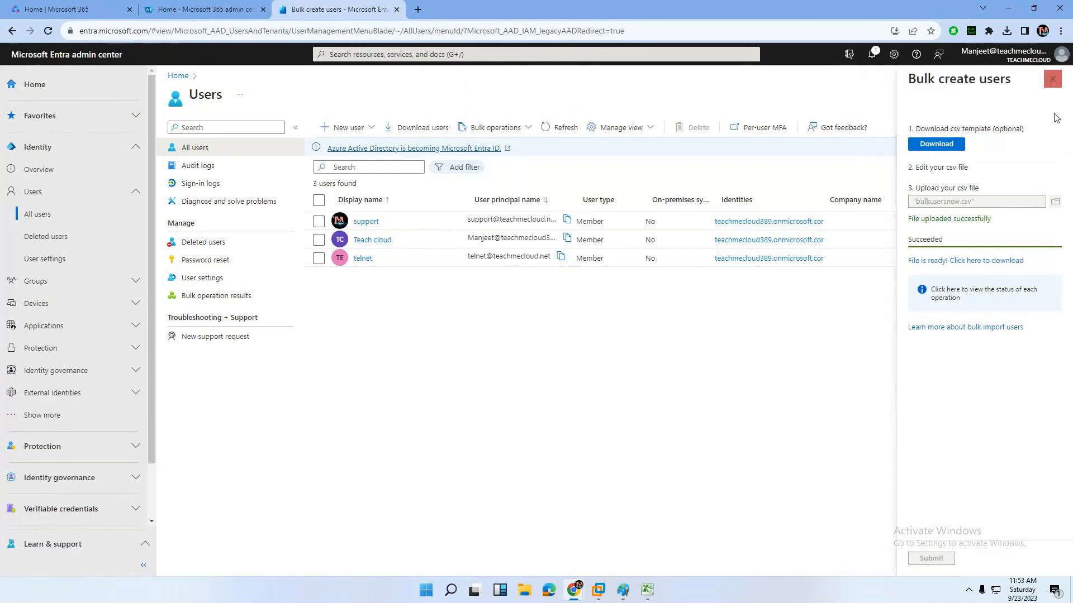
{"action": "left_click", "coordinate": [1053, 79]}
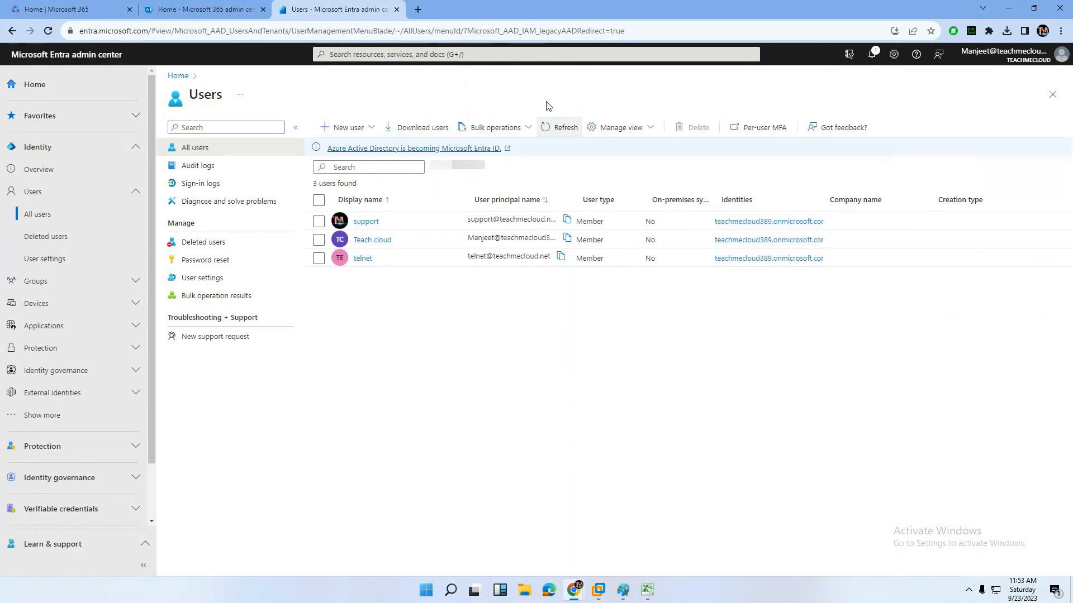
{"action": "left_click", "coordinate": [546, 130]}
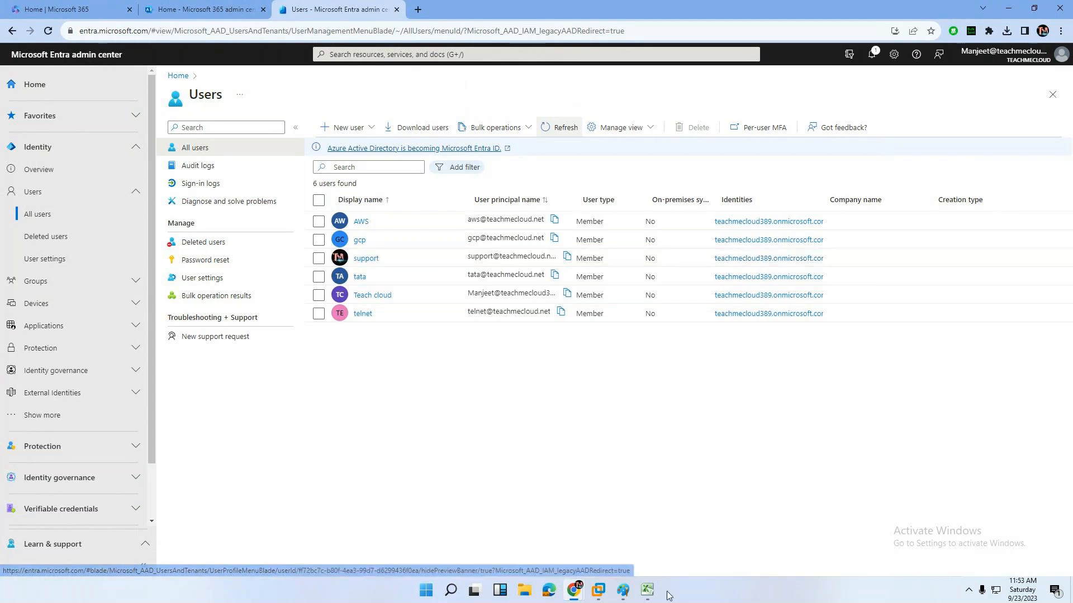
- Switch to the Azure AD virtual machine and set and confirm the built-in administrator account password
{"action": "left_click", "coordinate": [602, 595]}
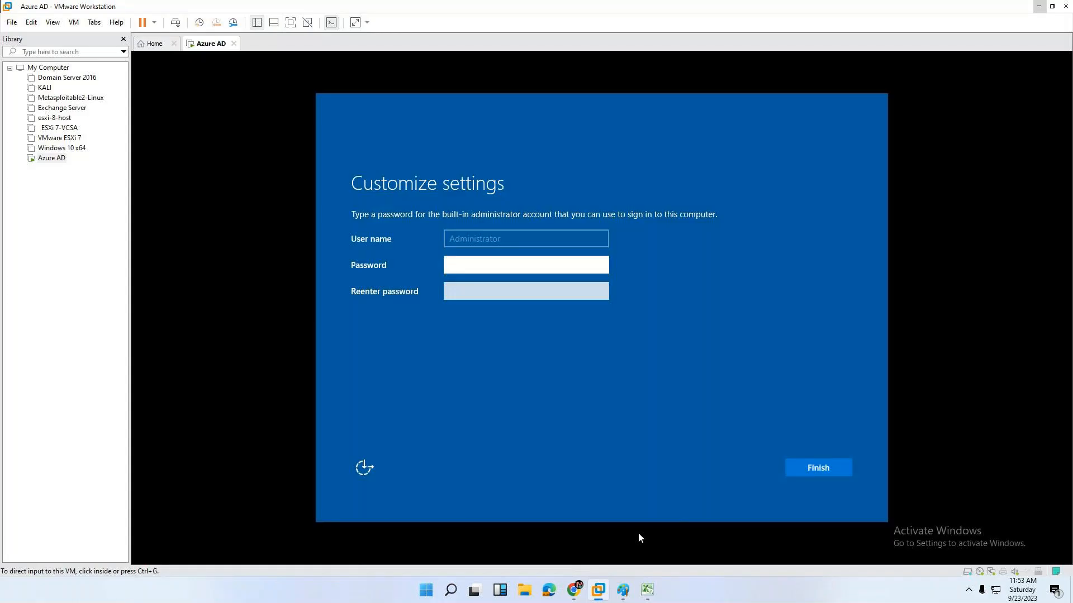
{"action": "left_click", "coordinate": [1037, 6]}
{"action": "left_click", "coordinate": [599, 595]}
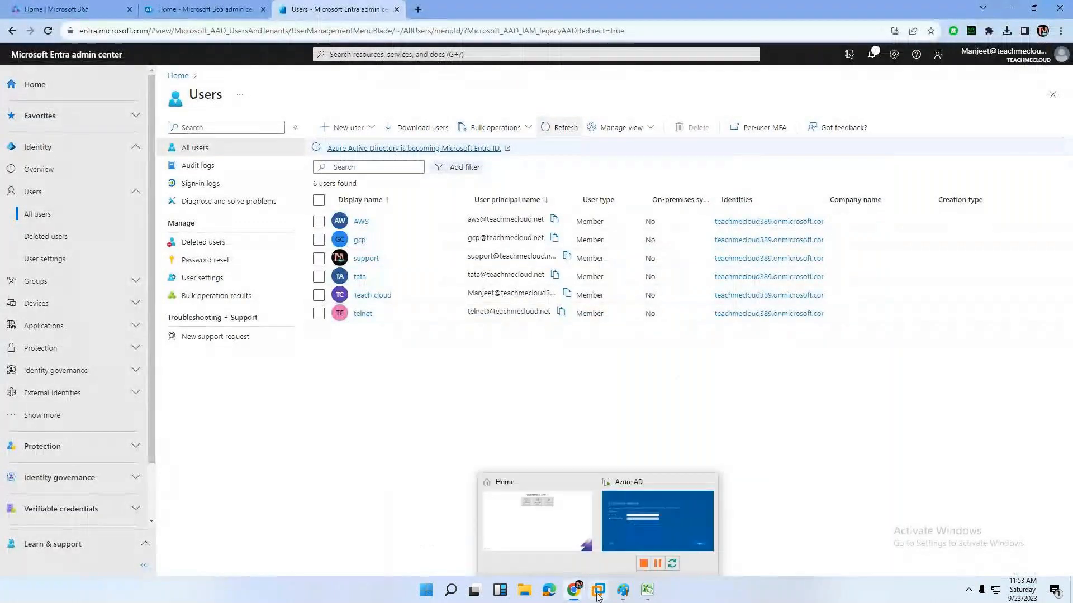
{"action": "left_click", "coordinate": [657, 521]}
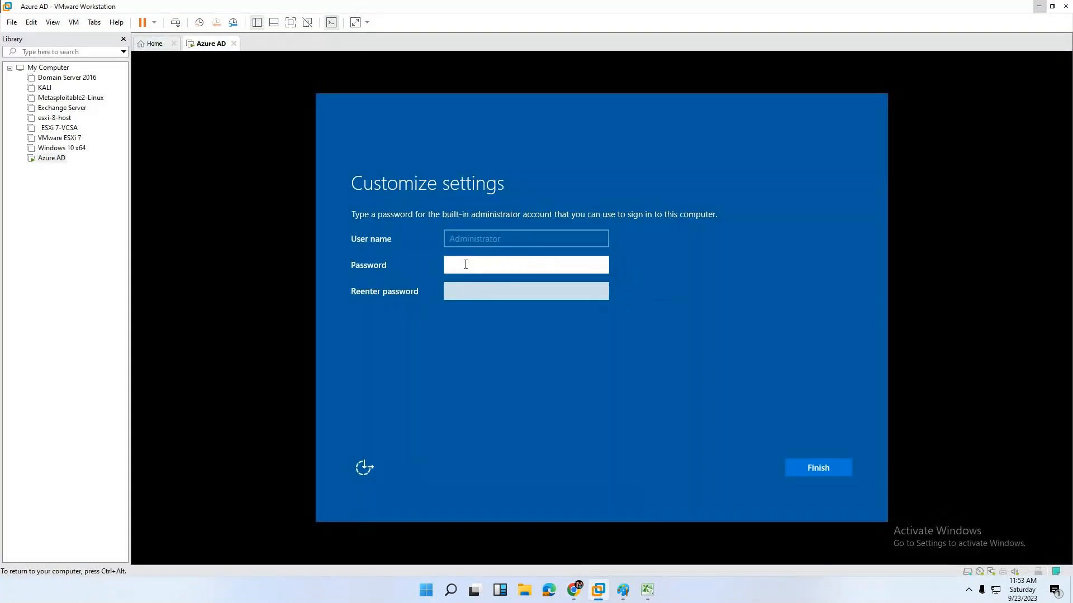
{"action": "type", "text": "•••••••••"}
{"action": "key", "text": "Tab"}
{"action": "type", "text": "••••"}
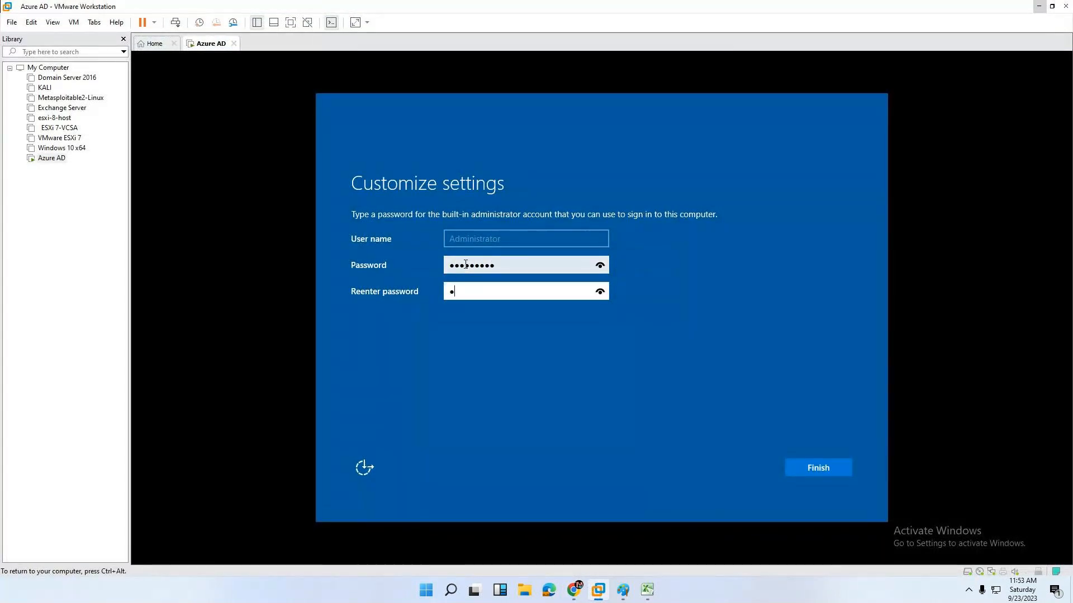
{"action": "type", "text": "•••••"}
{"action": "left_click", "coordinate": [818, 468]}
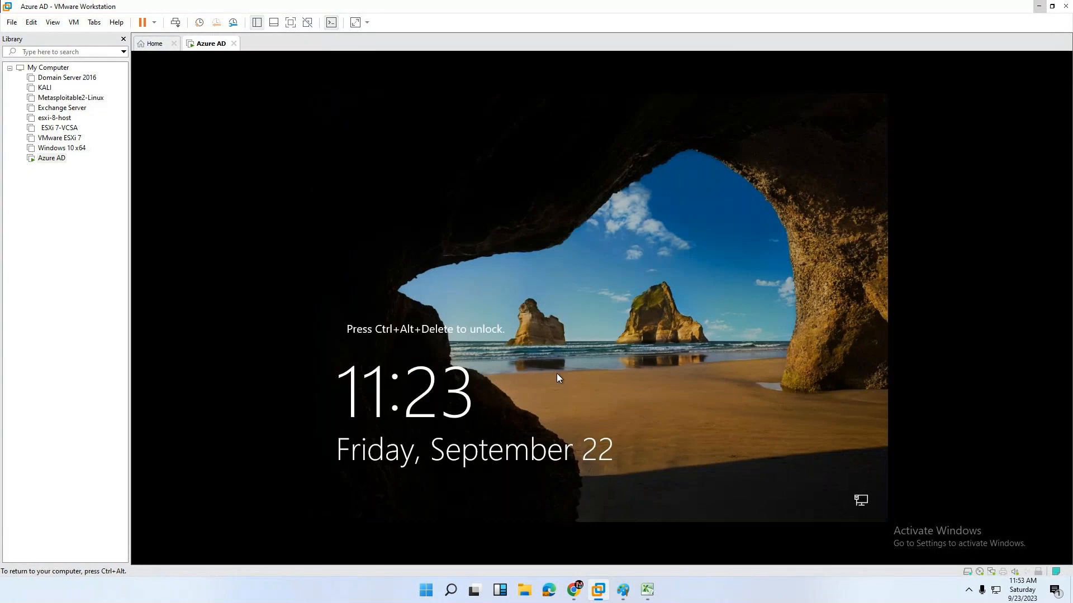
- Send Ctrl+Alt+Del to the virtual machine and sign in as Administrator with the account password
{"action": "key", "text": "ctrl+alt"}
{"action": "right_click", "coordinate": [203, 43]}
{"action": "left_click", "coordinate": [239, 174]}
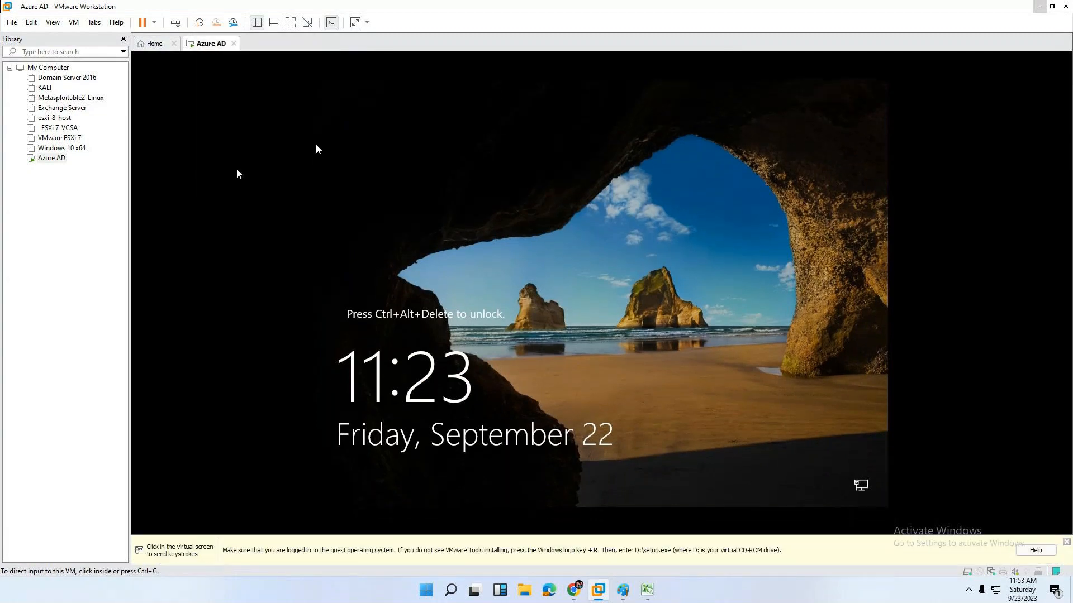
{"action": "left_click", "coordinate": [1065, 542]}
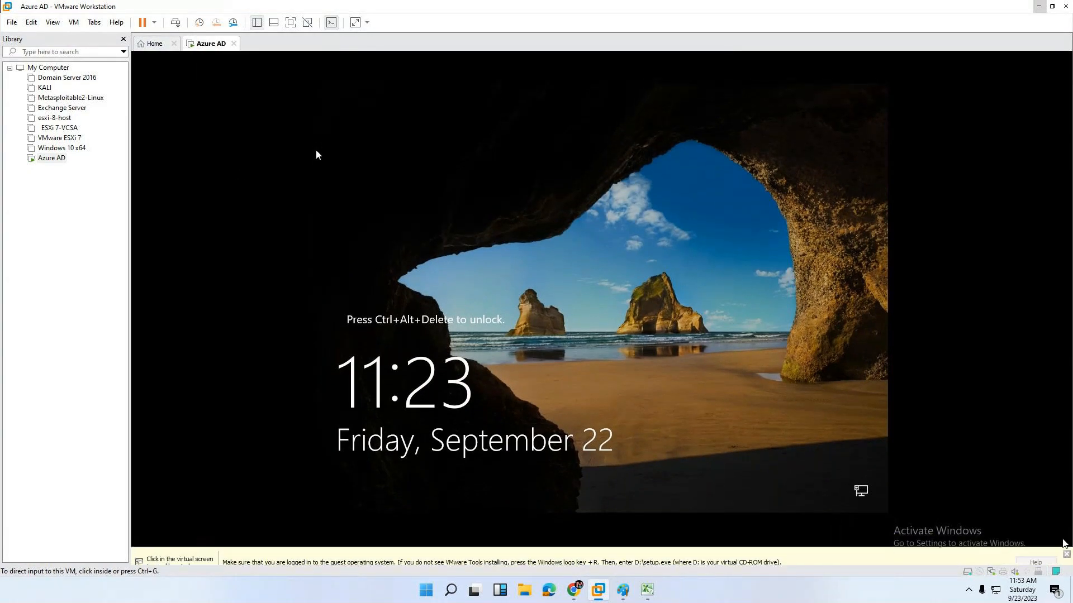
{"action": "left_click", "coordinate": [176, 23]}
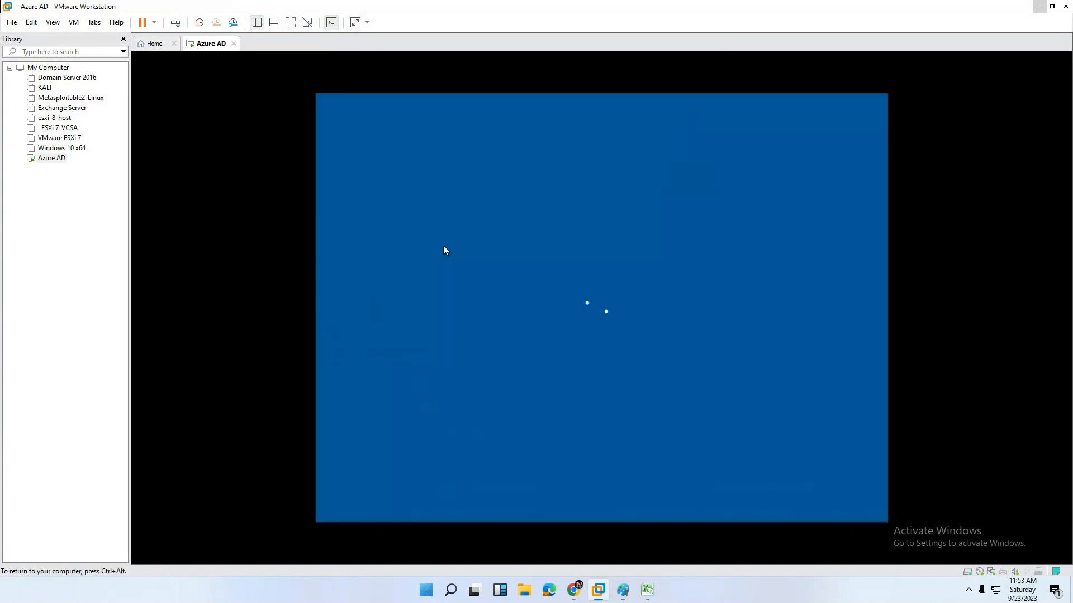
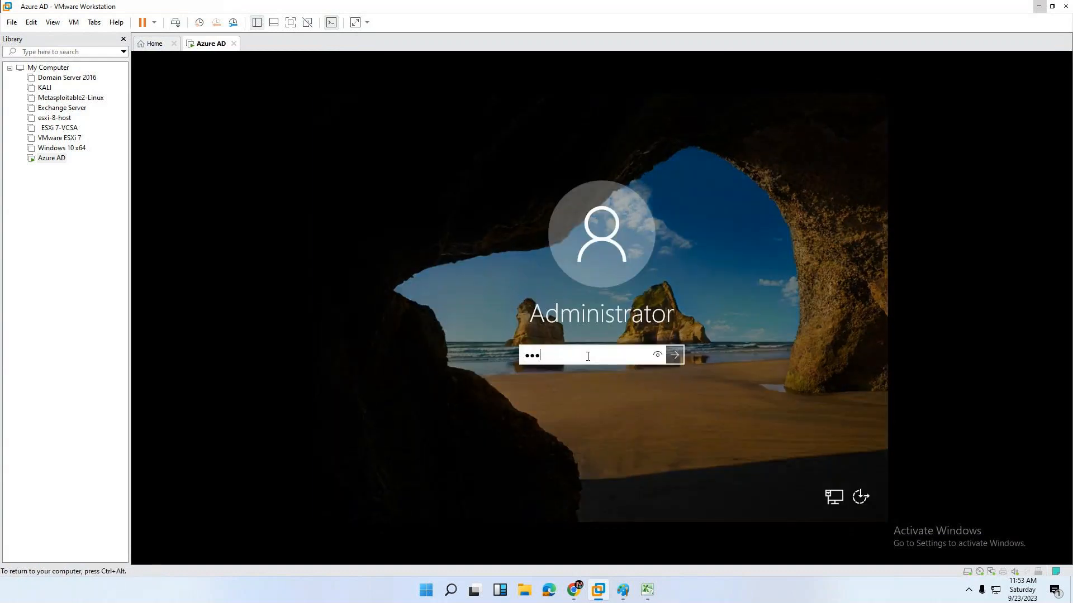
{"action": "key", "text": "Return"}
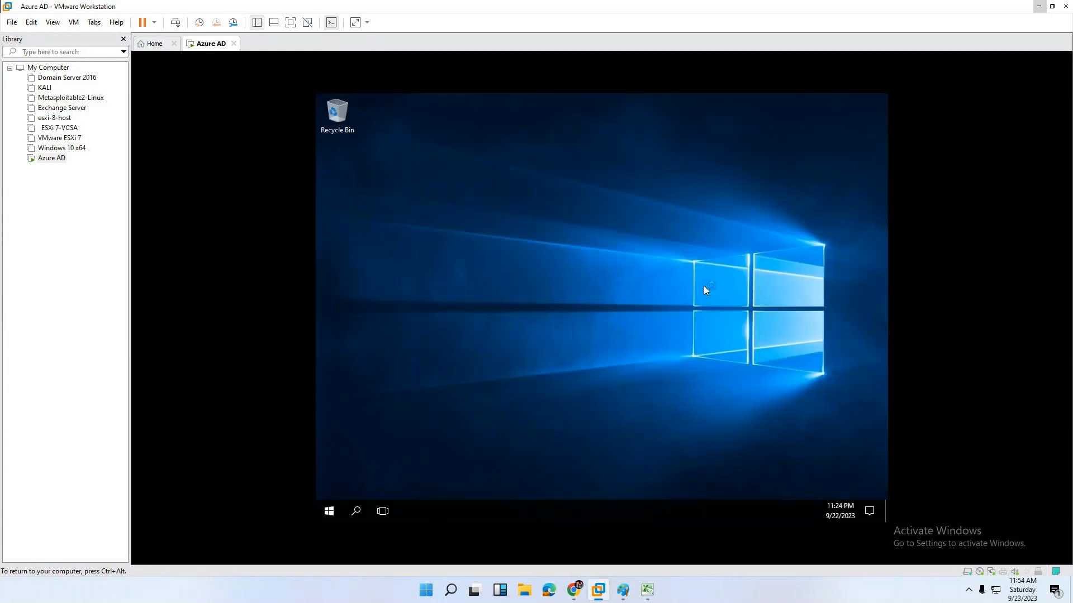
{"action": "right_click", "coordinate": [518, 254]}
{"action": "left_click", "coordinate": [537, 284]}
{"action": "right_click", "coordinate": [537, 274]}
{"action": "left_click", "coordinate": [571, 316]}
{"action": "right_click", "coordinate": [571, 315]}
{"action": "left_click", "coordinate": [602, 345]}
{"action": "right_click", "coordinate": [567, 284]}
{"action": "left_click", "coordinate": [611, 314]}
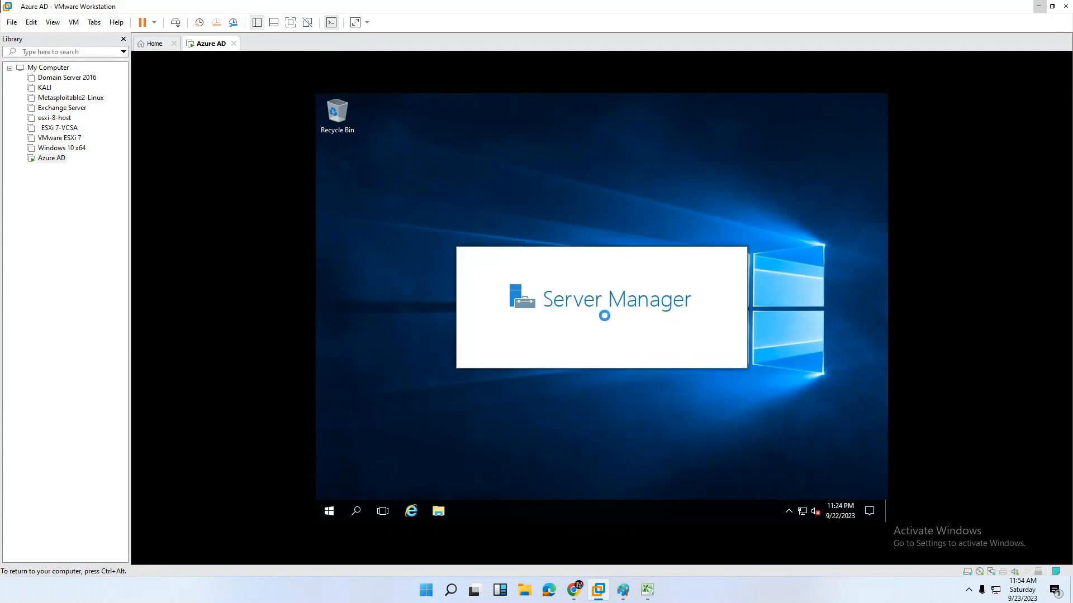
- Open the VMware Tools DVD drive in File Explorer and run setup64
{"action": "left_click", "coordinate": [439, 513]}
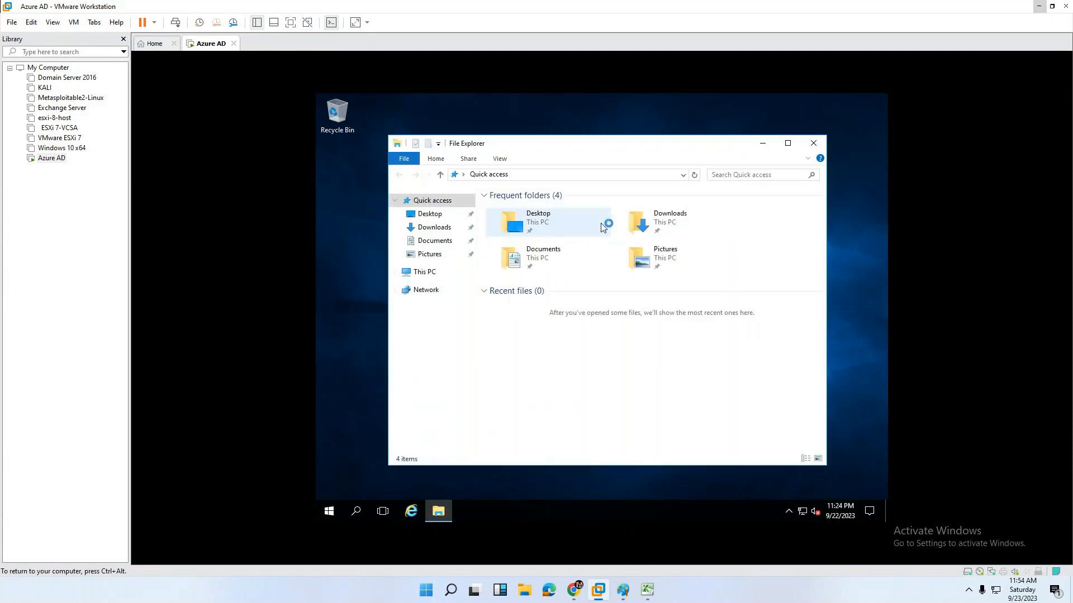
{"action": "left_click", "coordinate": [424, 271]}
{"action": "left_click", "coordinate": [669, 338]}
{"action": "right_click", "coordinate": [669, 338]}
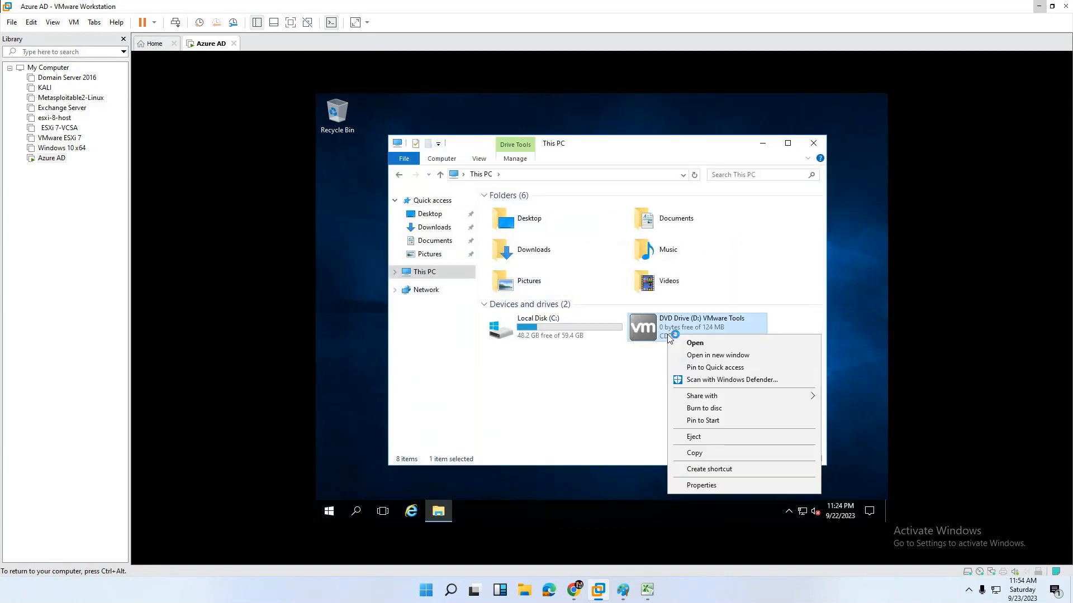
{"action": "left_click", "coordinate": [708, 345]}
{"action": "double_click", "coordinate": [536, 294]}
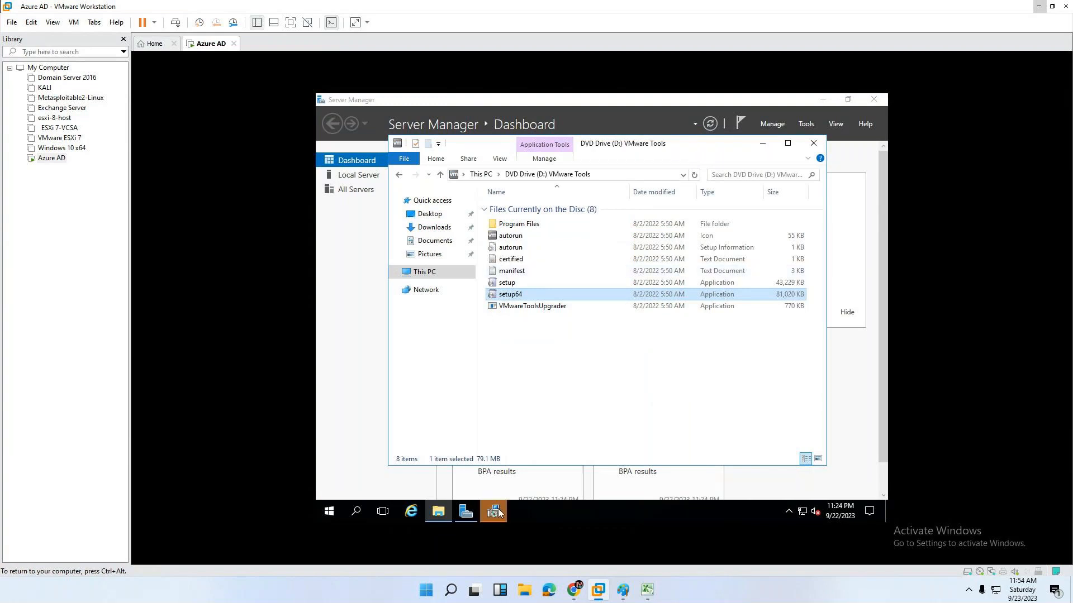
- Complete the VMware Tools Setup Wizard and restart the virtual machine
{"action": "left_click", "coordinate": [496, 510]}
{"action": "left_click", "coordinate": [658, 389]}
{"action": "left_click", "coordinate": [657, 389]}
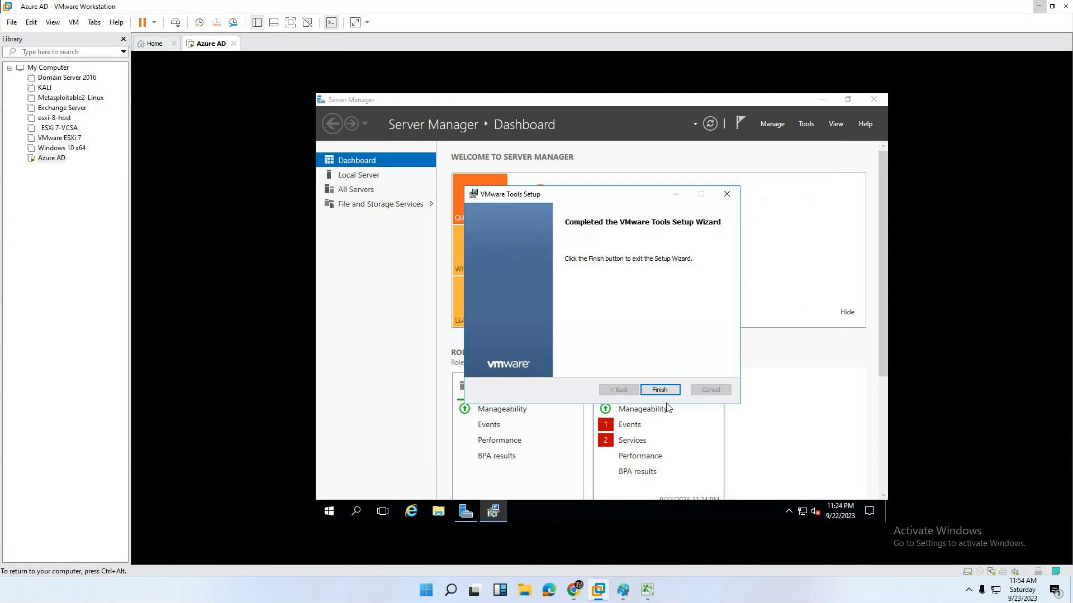
{"action": "left_click", "coordinate": [660, 390]}
{"action": "left_click", "coordinate": [563, 330]}
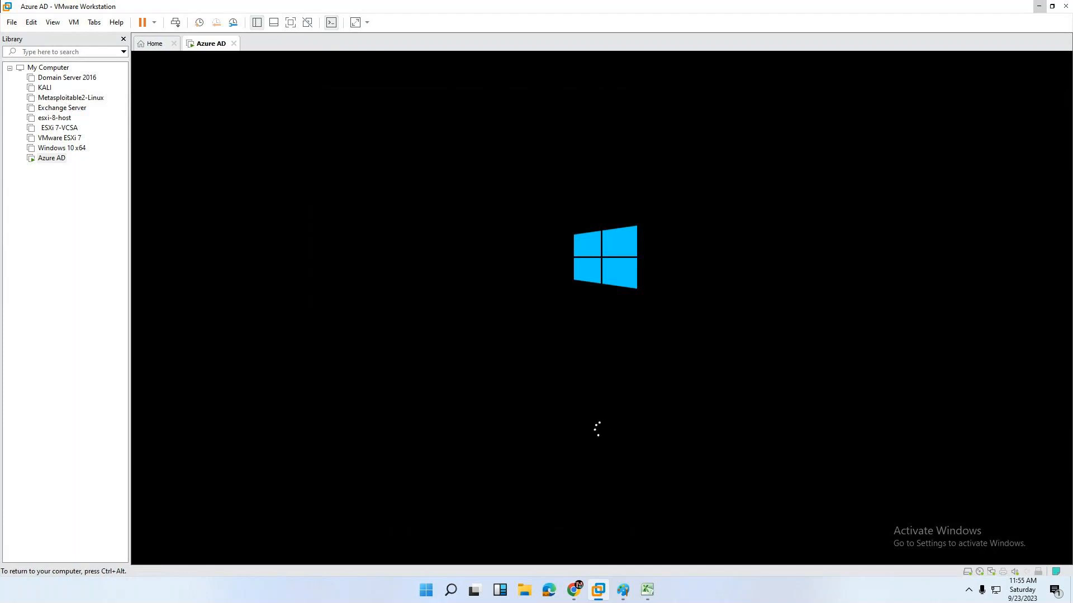
- Unlock the virtual machine again and sign in as Administrator with the account password
{"action": "key", "text": "ctrl+alt"}
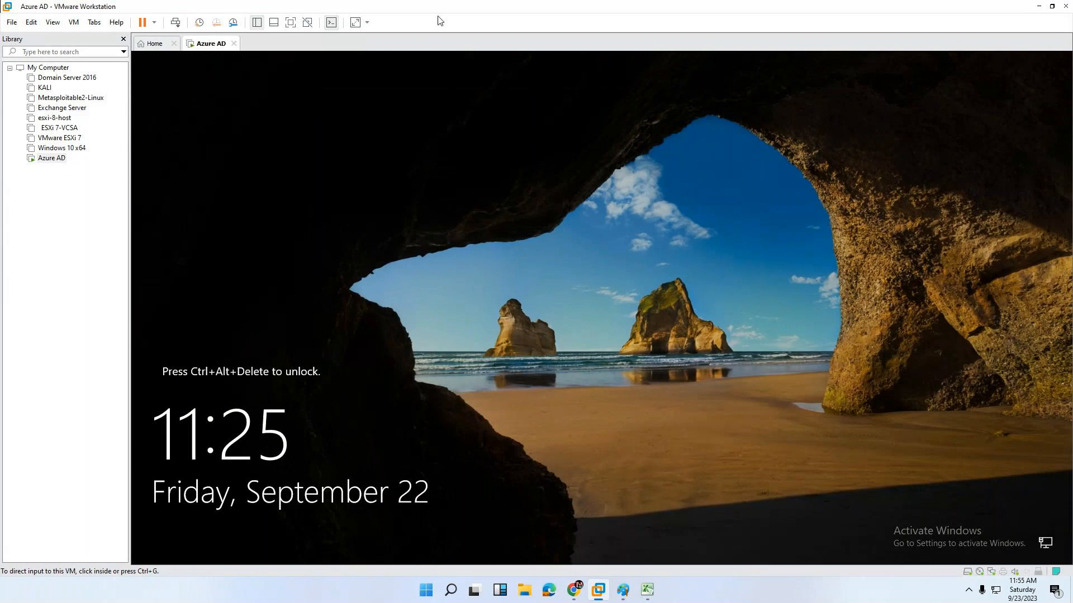
{"action": "left_click", "coordinate": [175, 23]}
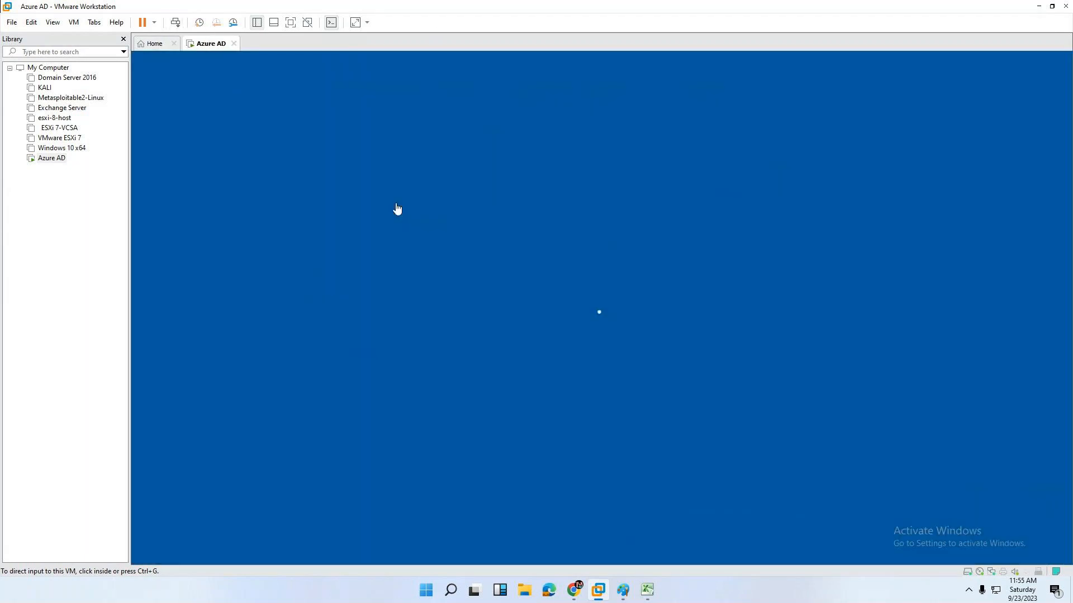
{"action": "left_click", "coordinate": [589, 354]}
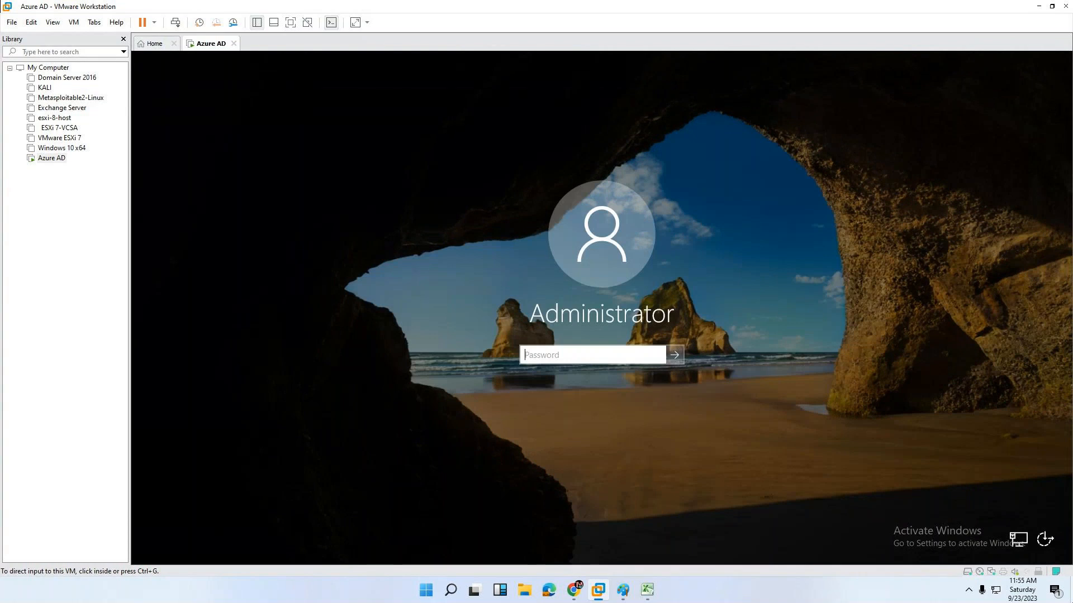
{"action": "left_click", "coordinate": [280, 302]}
{"action": "type", "text": "*********"}
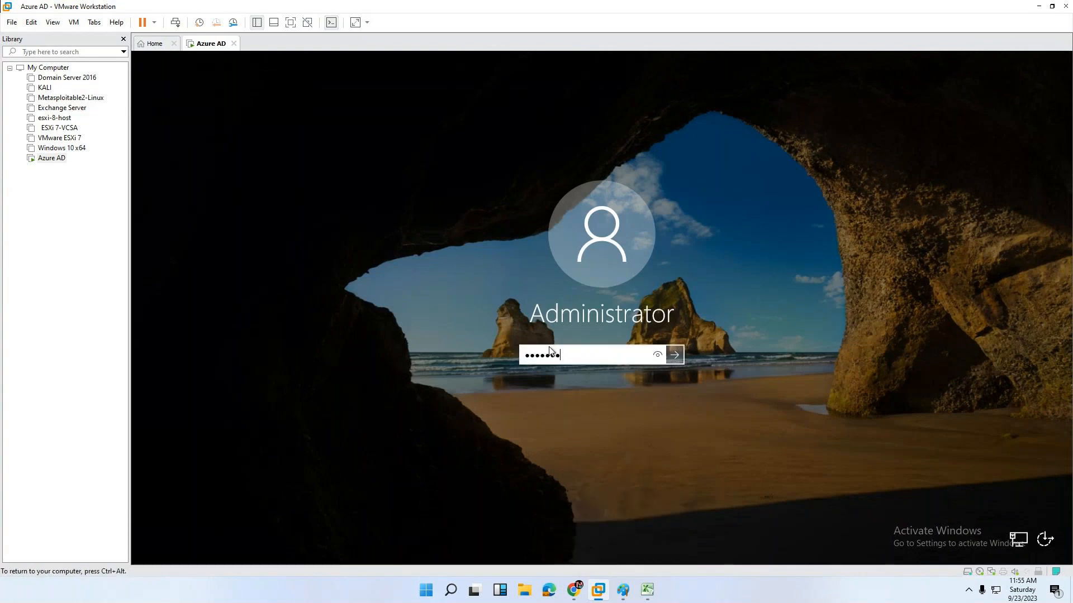
{"action": "key", "text": "Return"}
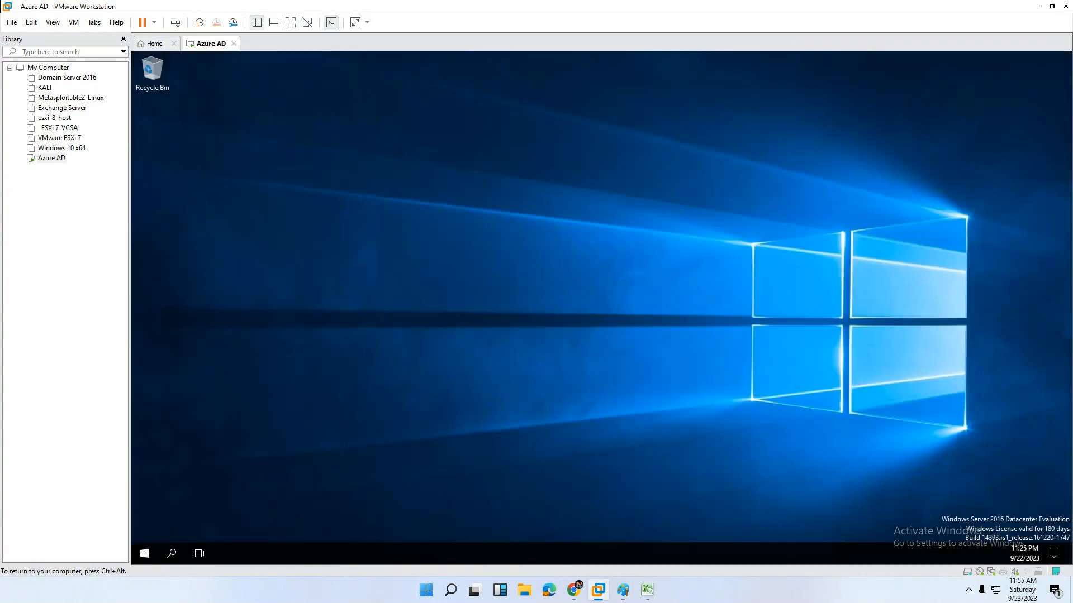
- Switch the virtual machine to full-screen view and open Network Connections by running ncpa.cpl
{"action": "left_click", "coordinate": [290, 22]}
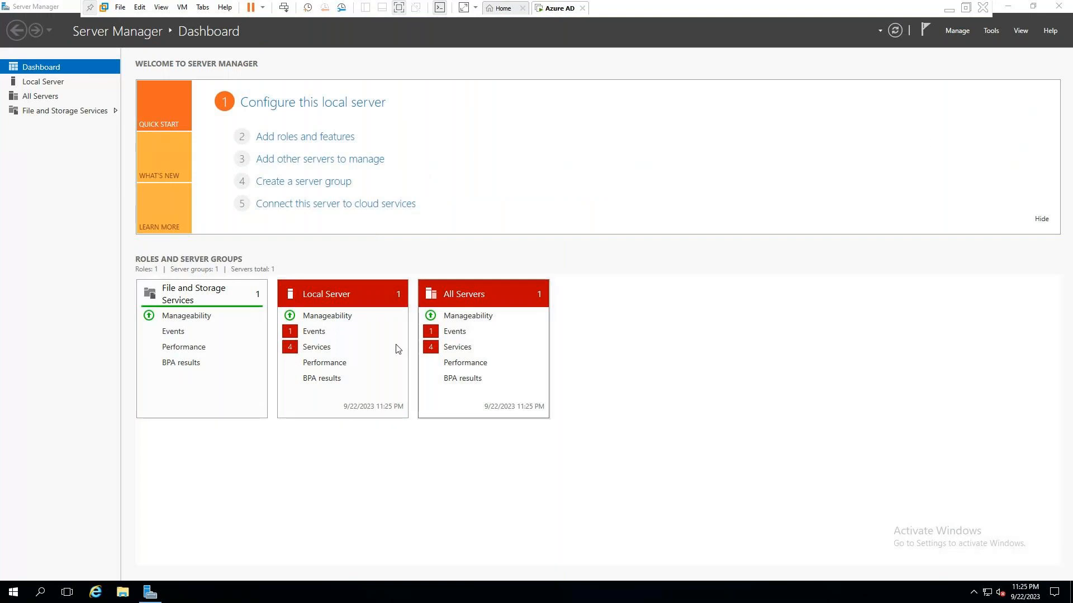
{"action": "key", "text": "super+r"}
{"action": "type", "text": "c"}
{"action": "key", "text": "BackSpace"}
{"action": "type", "text": "ncp"}
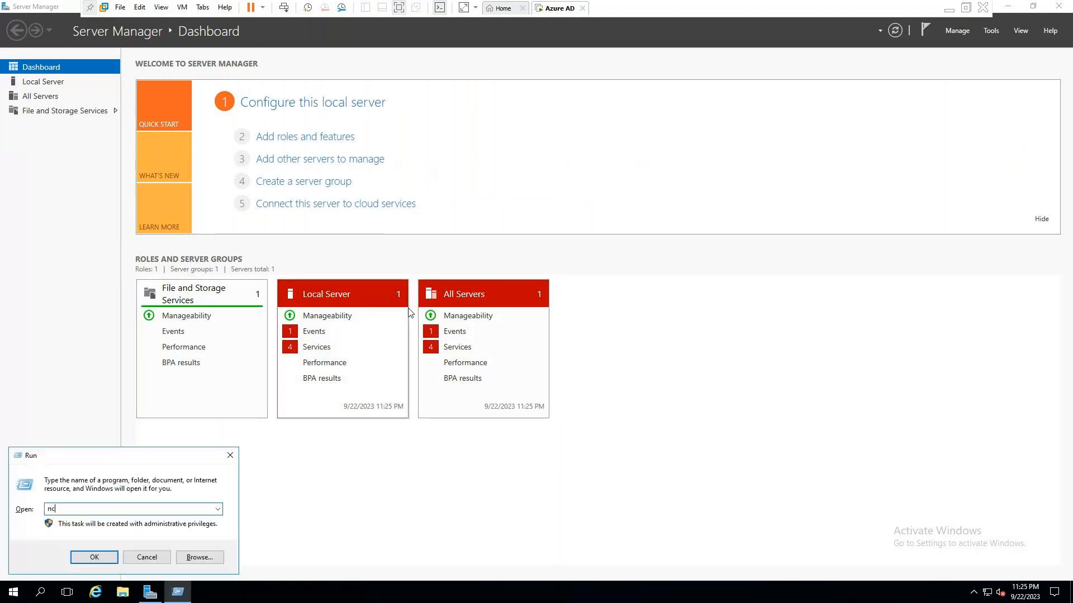
{"action": "type", "text": "a.cpl"}
{"action": "key", "text": "Return"}
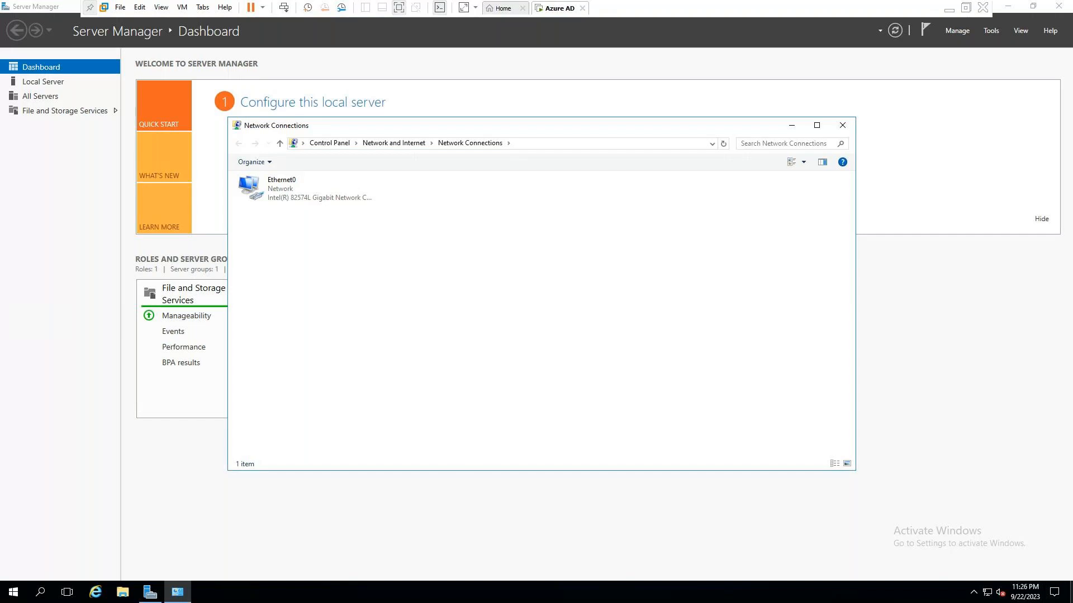
- Run ipconfig in a command prompt to check the IP settings, then close it and Network Connections
{"action": "key", "text": "super+r"}
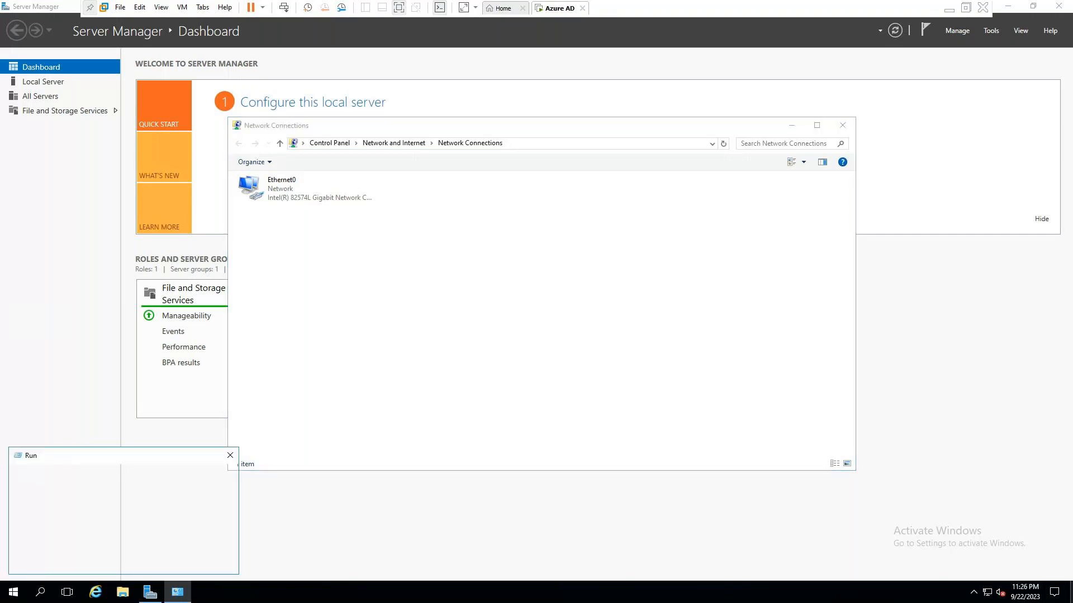
{"action": "type", "text": "cmd"}
{"action": "key", "text": "Return"}
{"action": "type", "text": "ipconfig"}
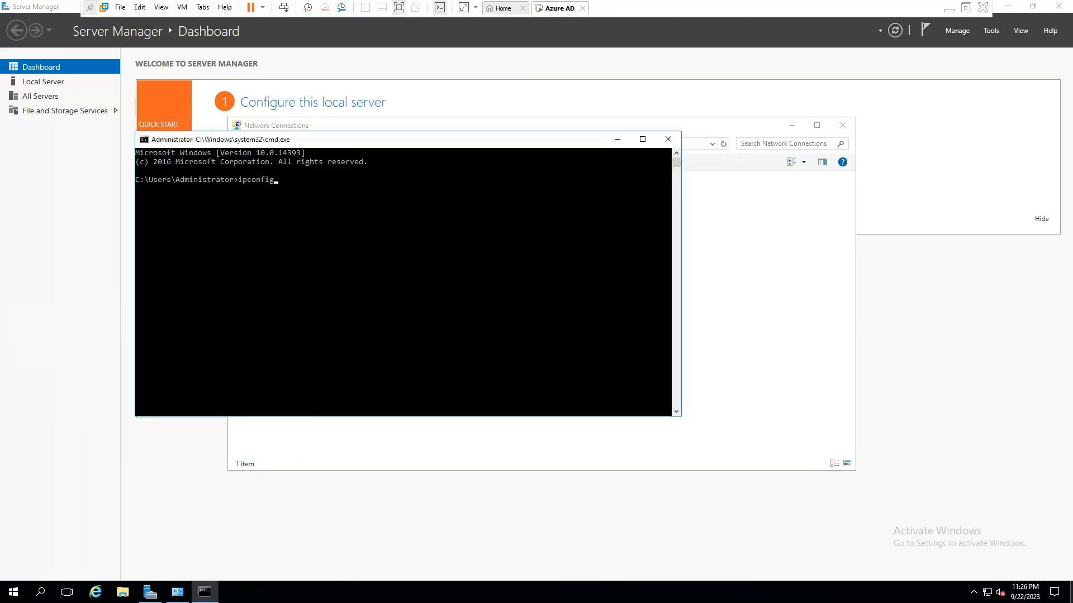
{"action": "key", "text": "Return"}
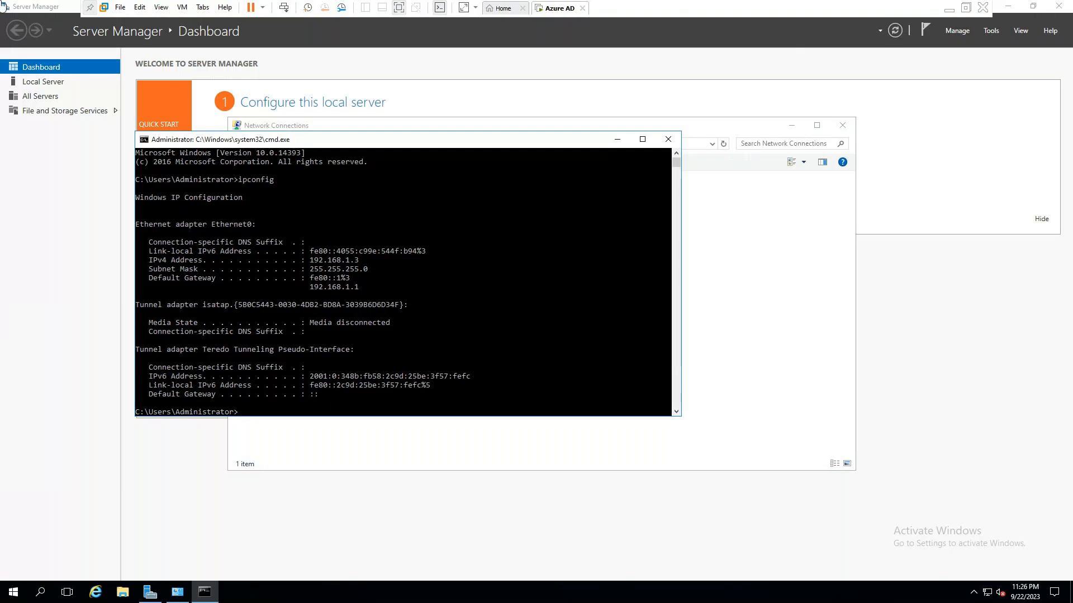
{"action": "left_click", "coordinate": [669, 139]}
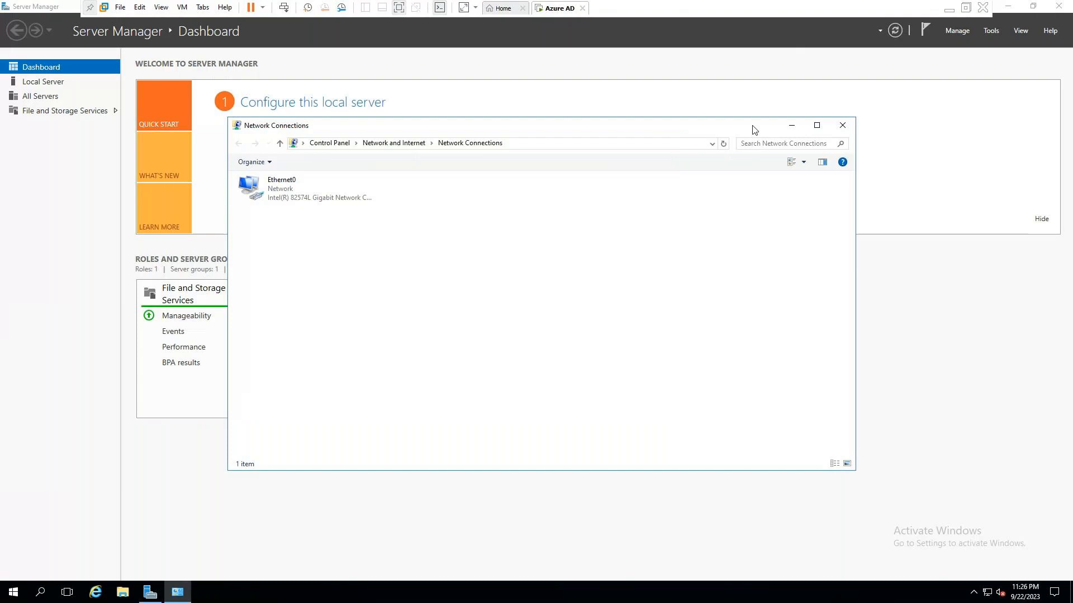
{"action": "left_click", "coordinate": [843, 126]}
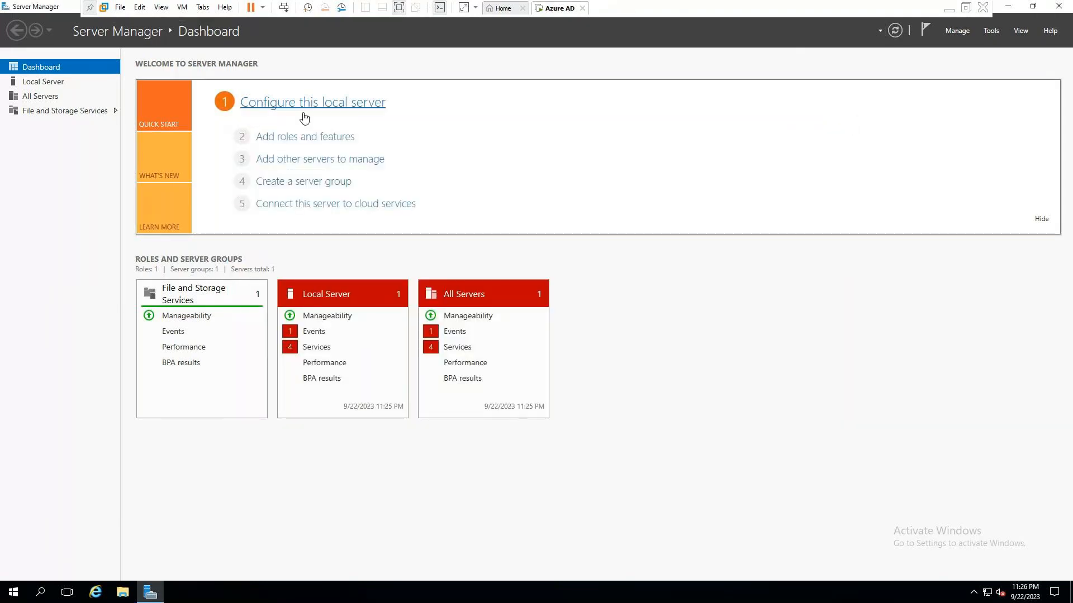
- Launch the Add Roles and Features wizard and select the Active Directory Domain Services role with its required features
{"action": "left_click", "coordinate": [296, 139]}
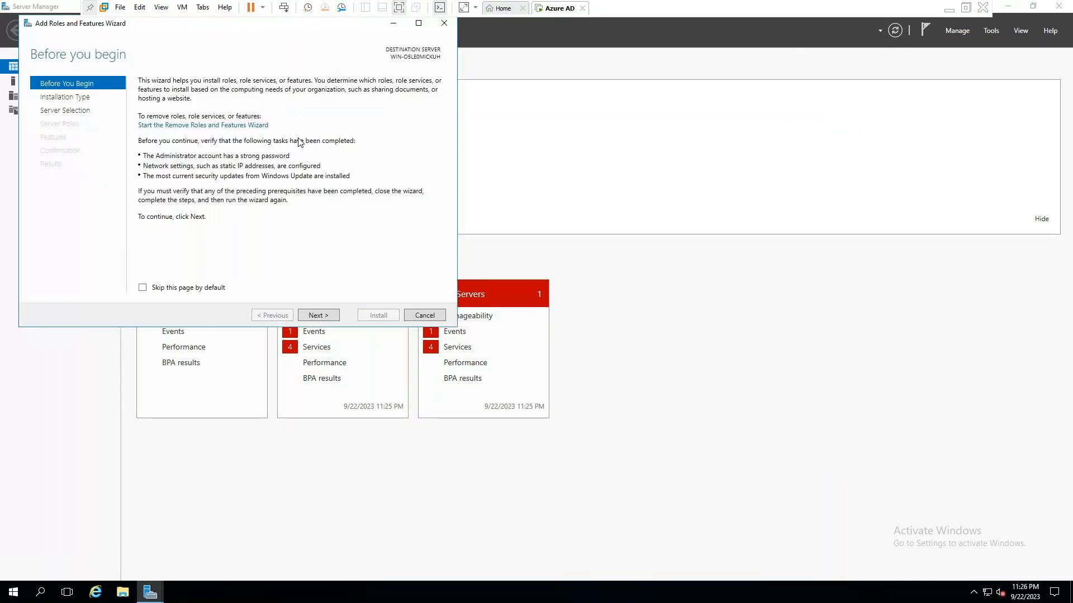
{"action": "left_click", "coordinate": [324, 316]}
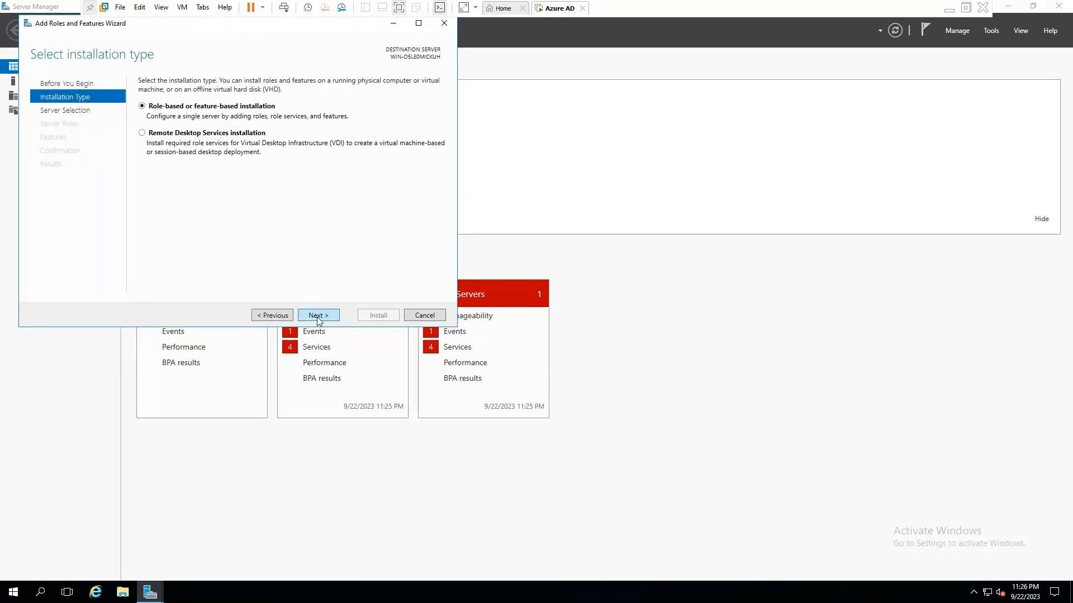
{"action": "left_click", "coordinate": [316, 316]}
{"action": "left_click", "coordinate": [316, 316]}
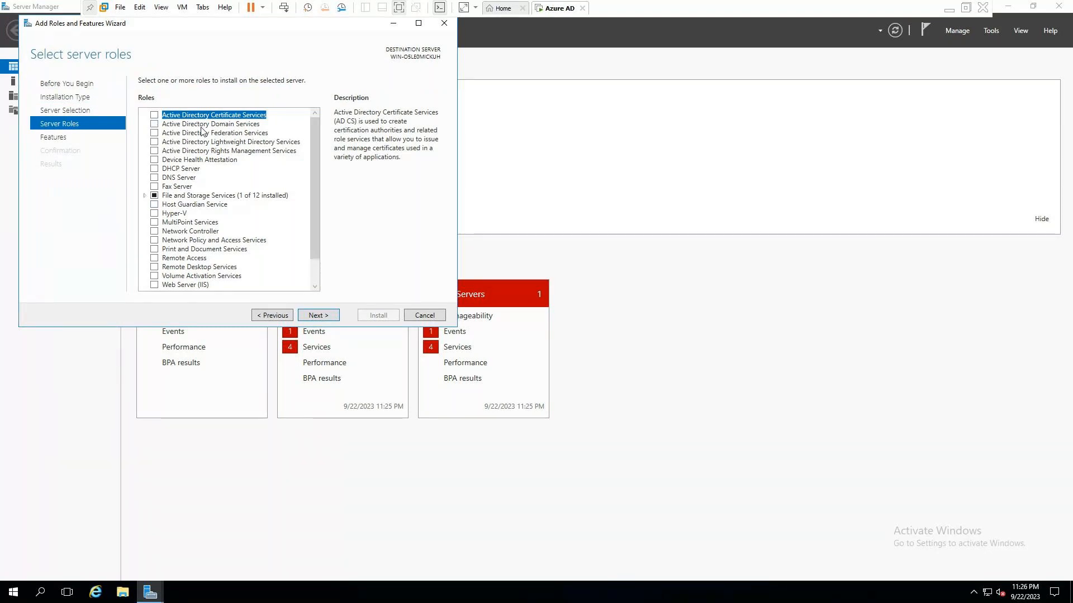
{"action": "left_click", "coordinate": [153, 125]}
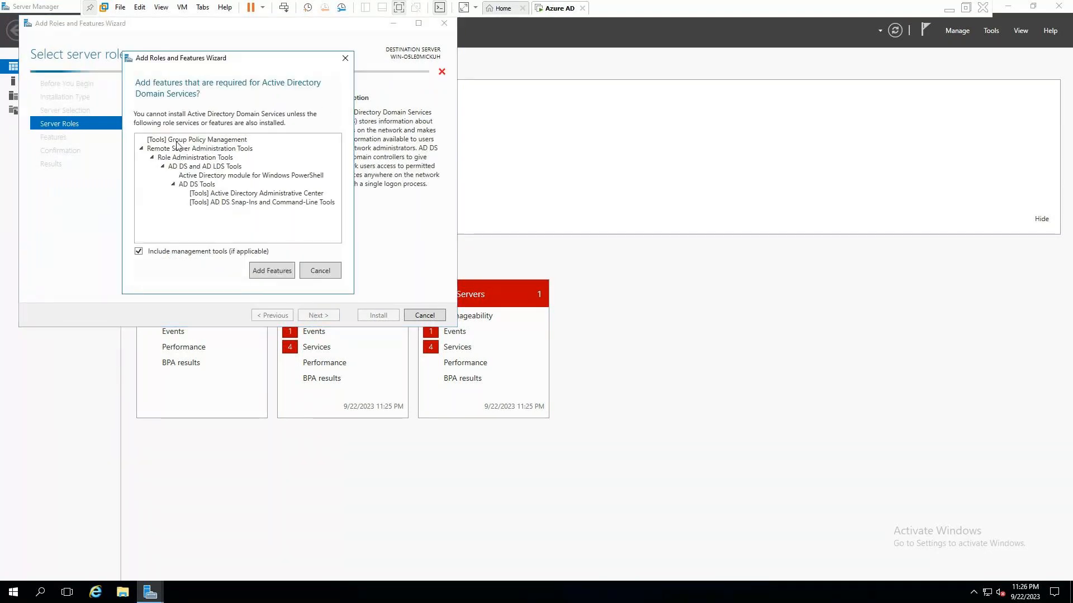
{"action": "left_click", "coordinate": [271, 271]}
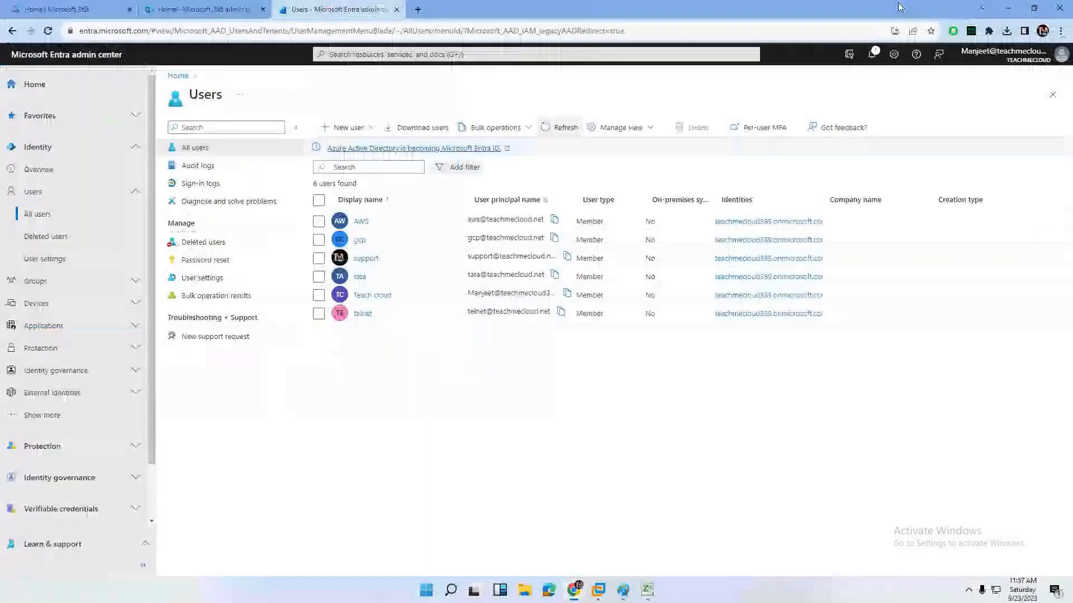
{"action": "mouse_move", "coordinate": [573, 590]}
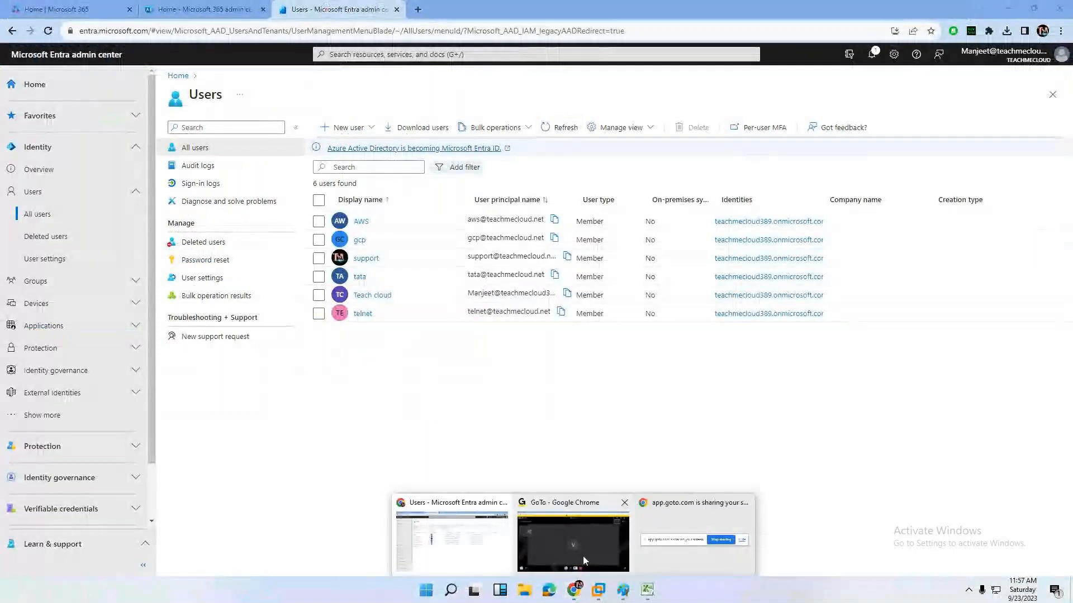
{"action": "mouse_move", "coordinate": [589, 542]}
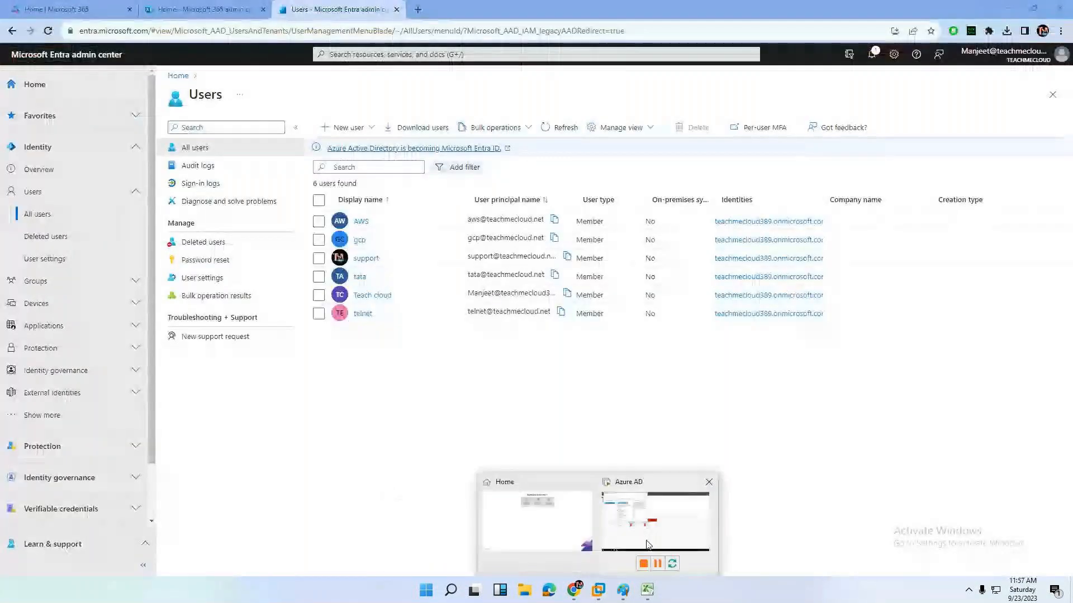
{"action": "left_click", "coordinate": [654, 528]}
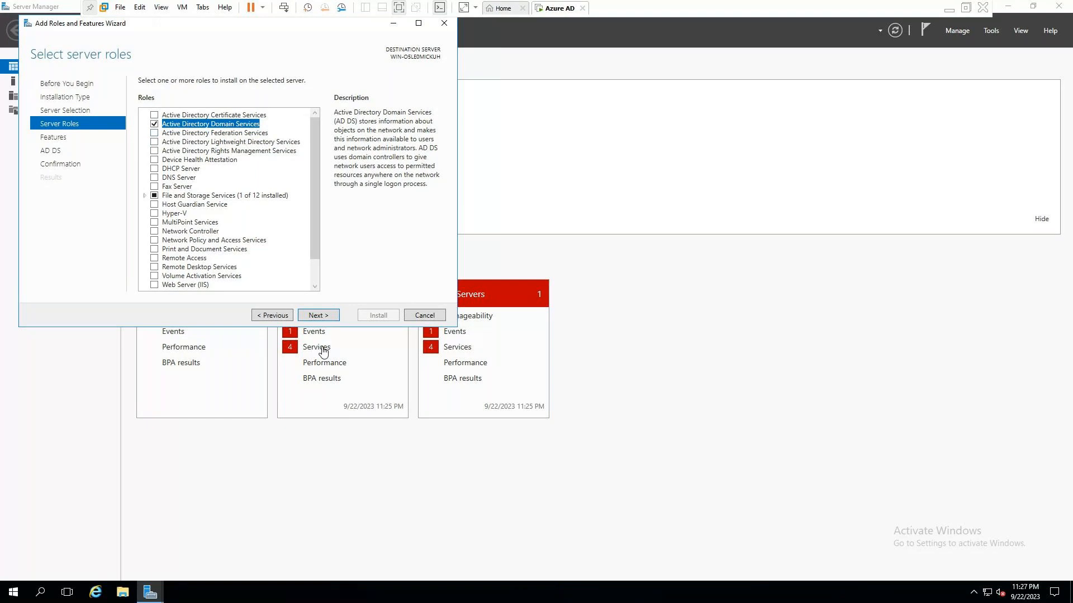
- Continue through the remaining wizard pages and install the Active Directory Domain Services role
{"action": "left_click", "coordinate": [316, 315]}
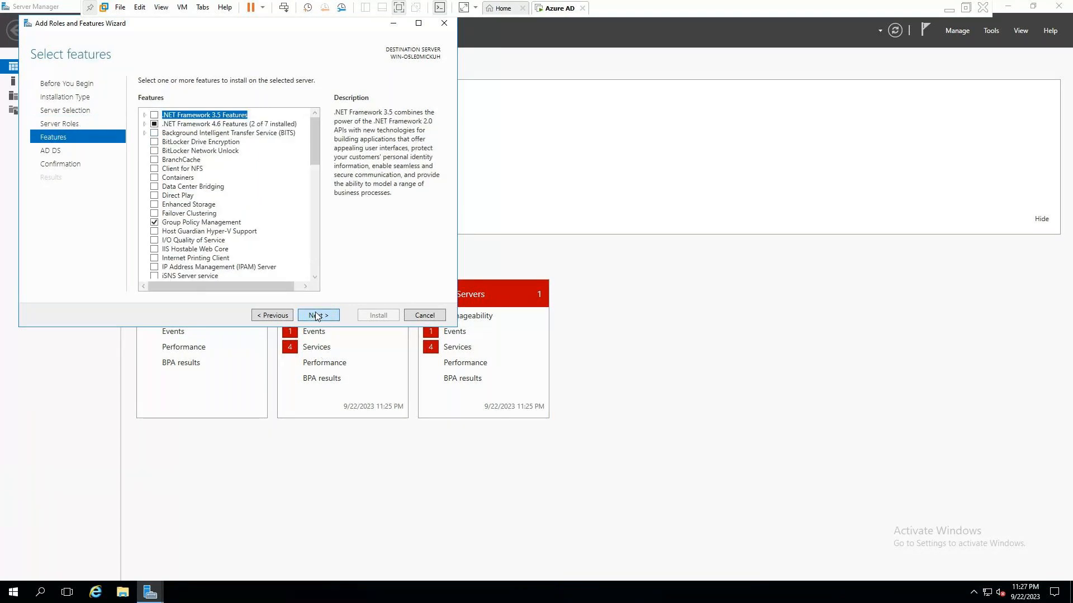
{"action": "left_click", "coordinate": [316, 316]}
{"action": "left_click", "coordinate": [316, 316]}
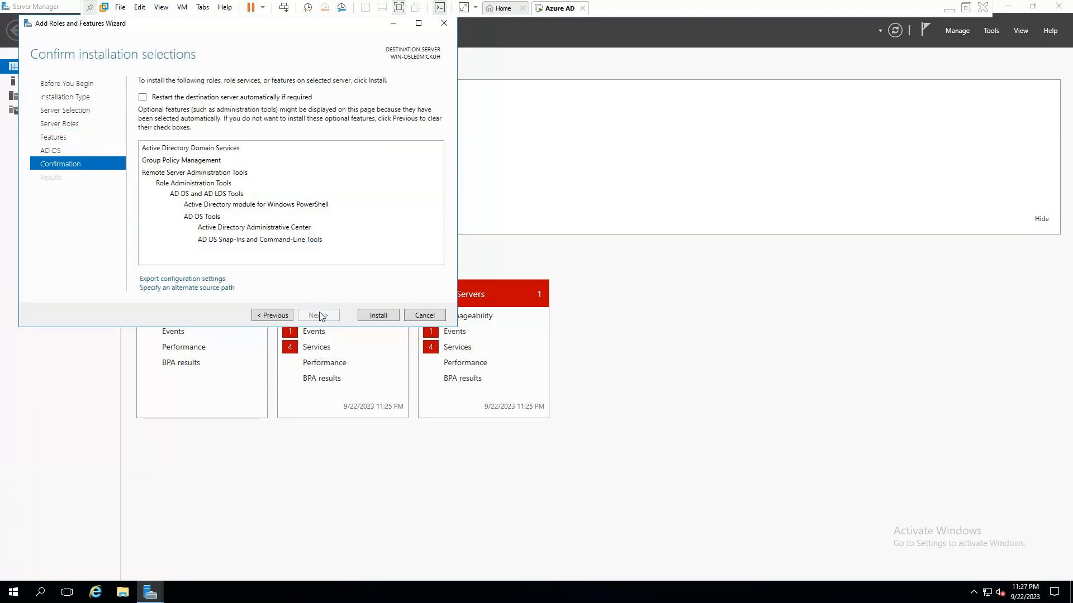
{"action": "left_click", "coordinate": [377, 317]}
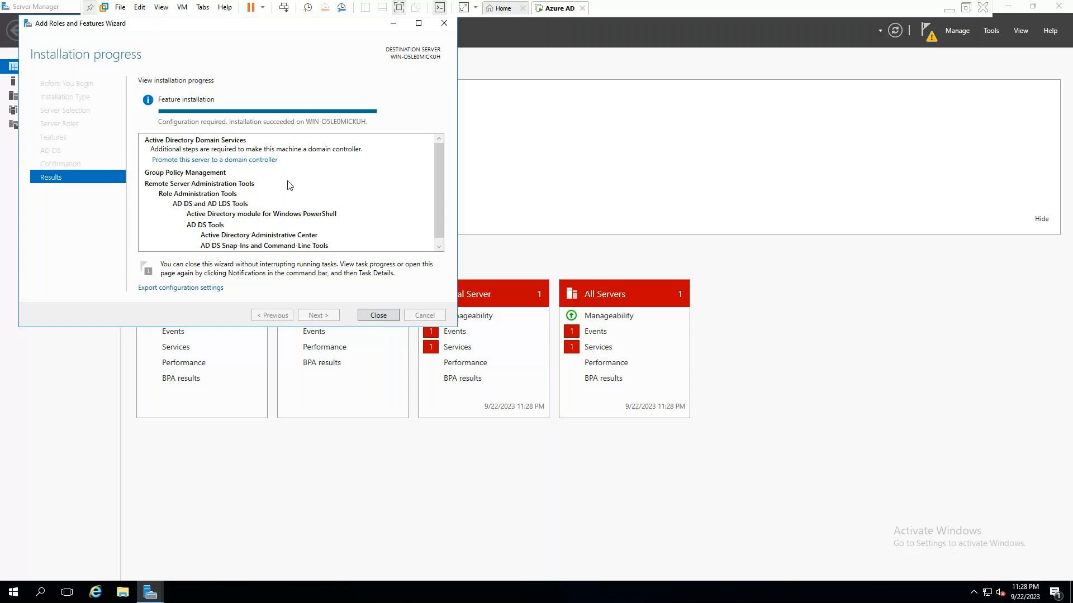
- Promote the server to a domain controller by adding a new forest with root domain name class.com
{"action": "left_click", "coordinate": [205, 160]}
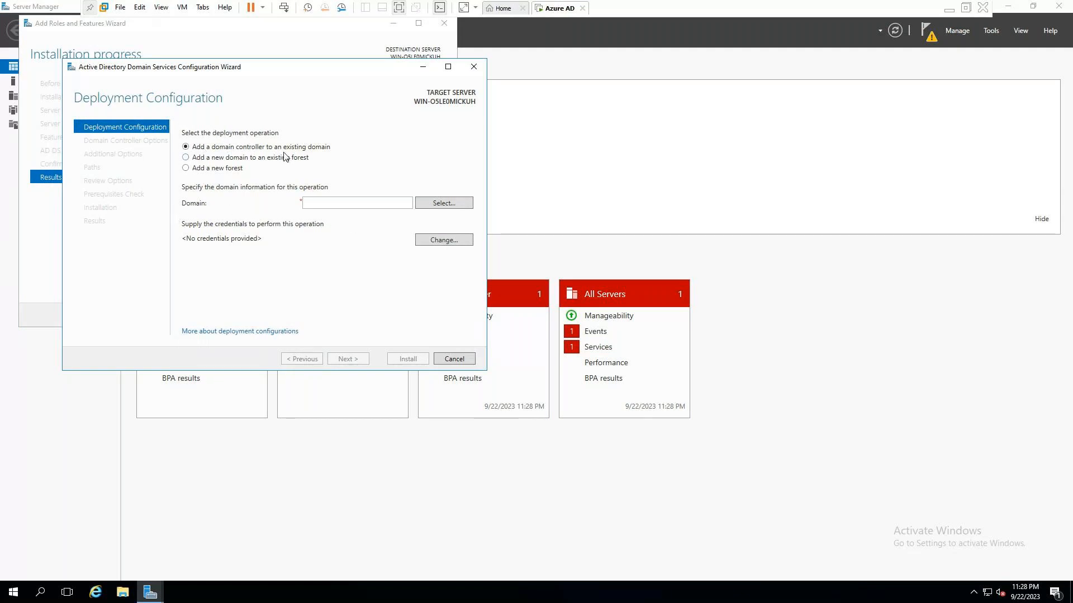
{"action": "left_click", "coordinate": [217, 169]}
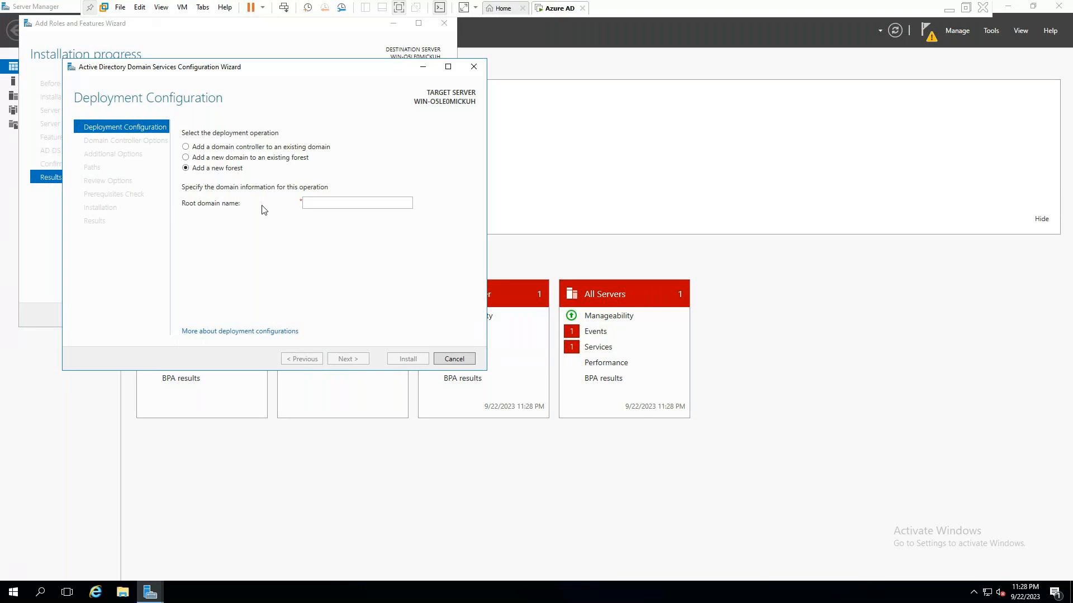
{"action": "left_click", "coordinate": [310, 203]}
{"action": "type", "text": "cclss"}
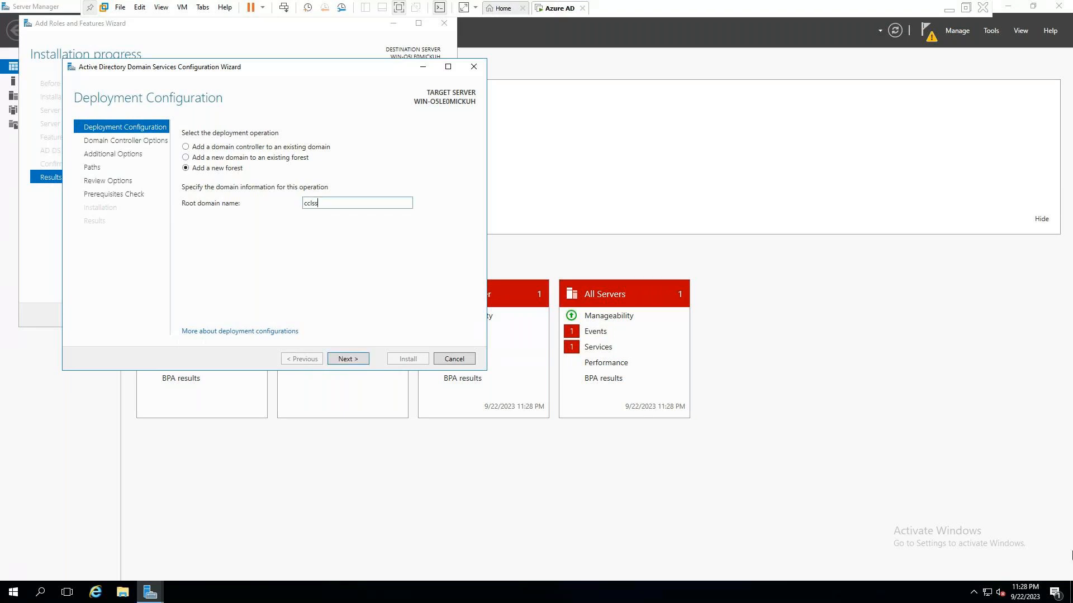
{"action": "key", "text": "BackSpace"}
{"action": "key", "text": "BackSpace"}
{"action": "key", "text": "BackSpace"}
{"action": "key", "text": "BackSpace"}
{"action": "key", "text": "BackSpace"}
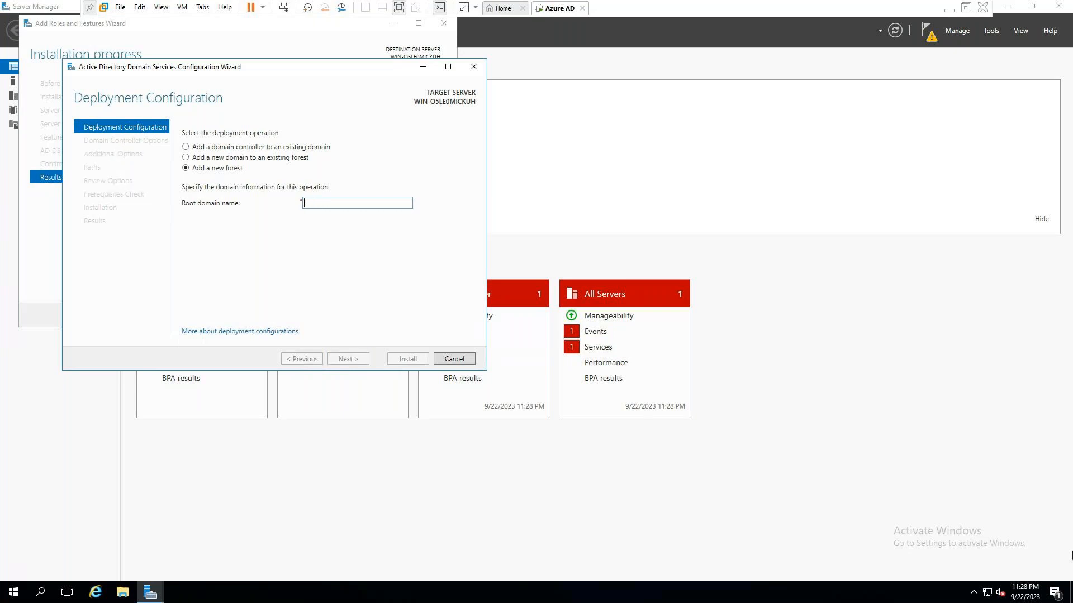
{"action": "type", "text": "class.com"}
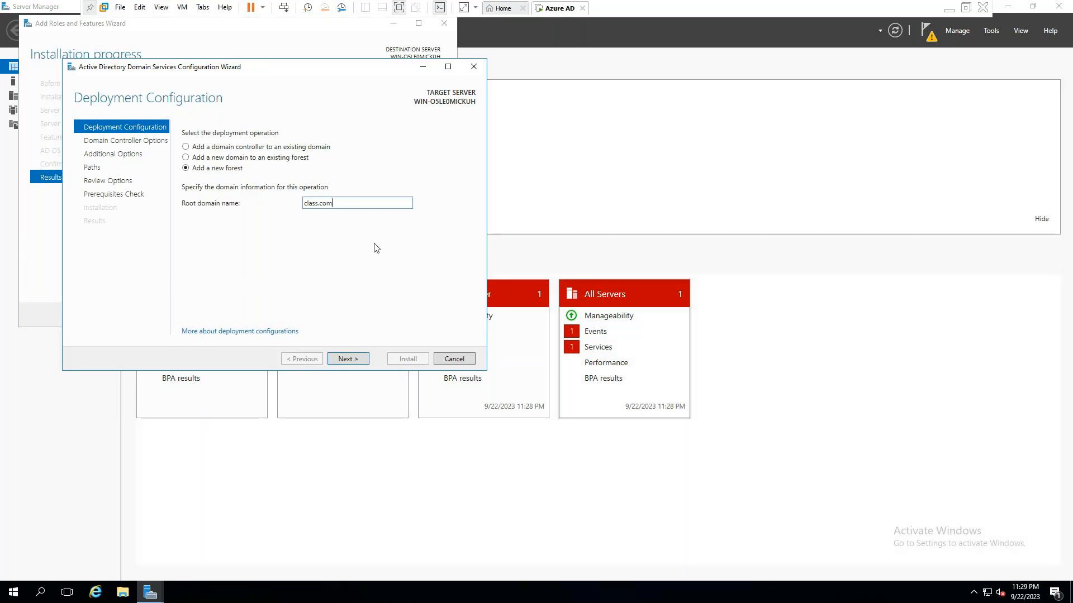
{"action": "left_click", "coordinate": [353, 361]}
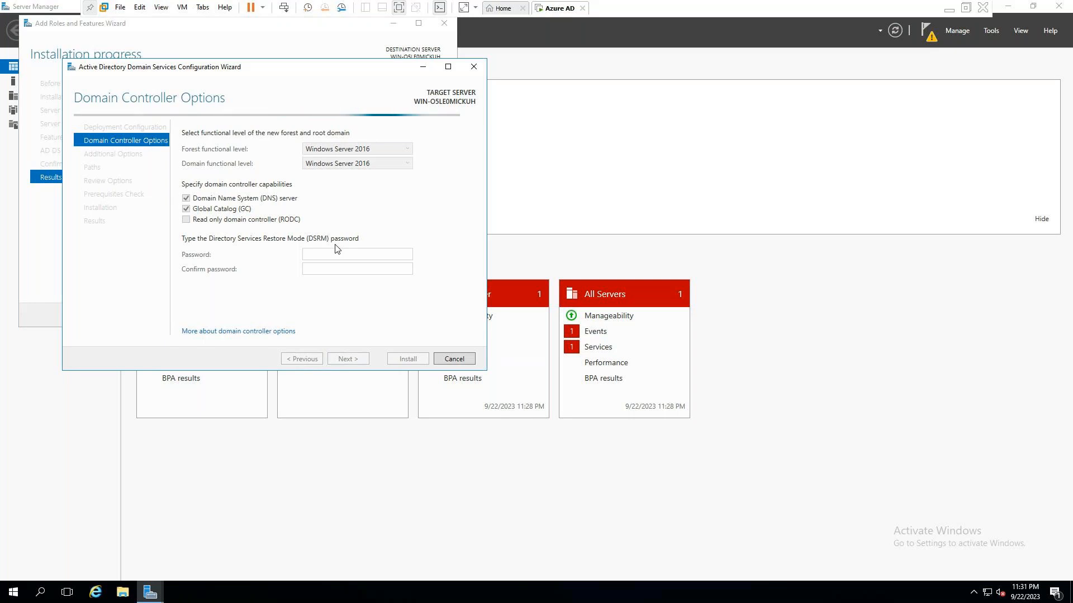
- Enter and confirm the Directory Services Restore Mode password for the domain controller
{"action": "left_click", "coordinate": [336, 253]}
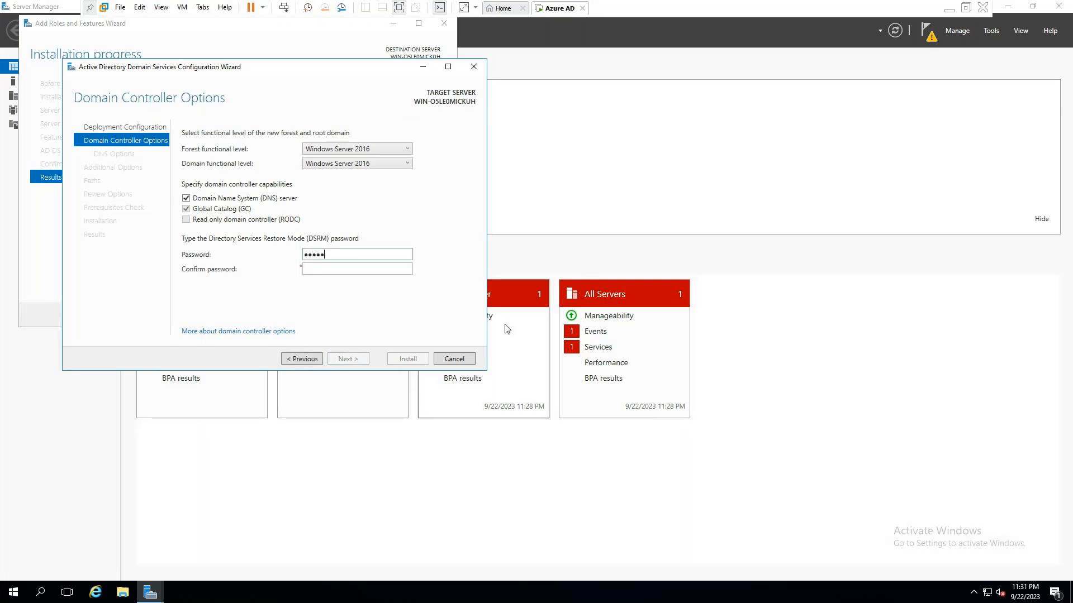
{"action": "key", "text": "Tab"}
{"action": "type", "text": "•••••••"}
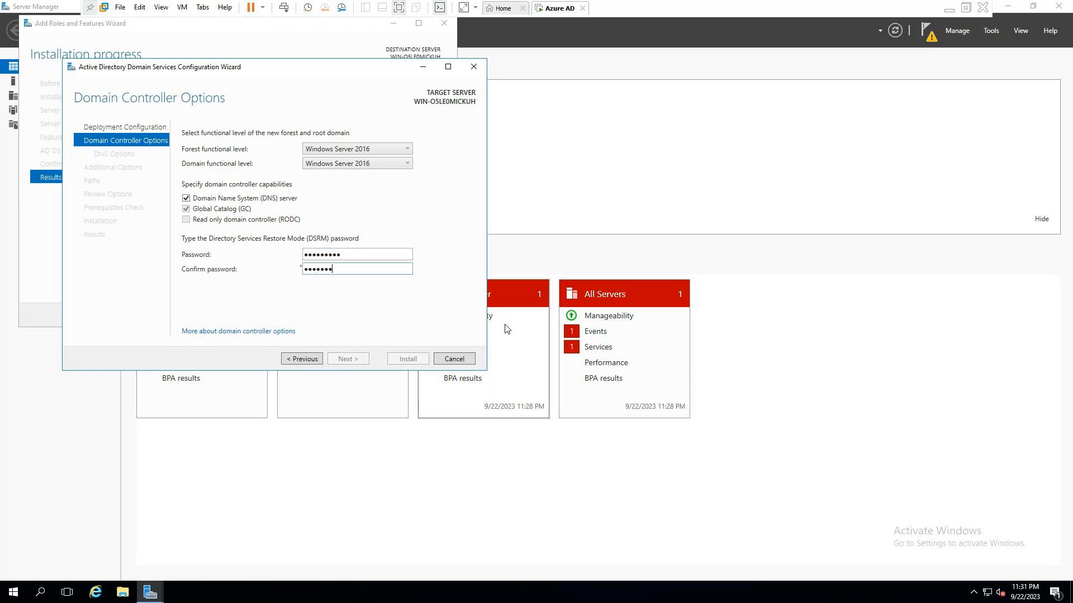
{"action": "type", "text": "••"}
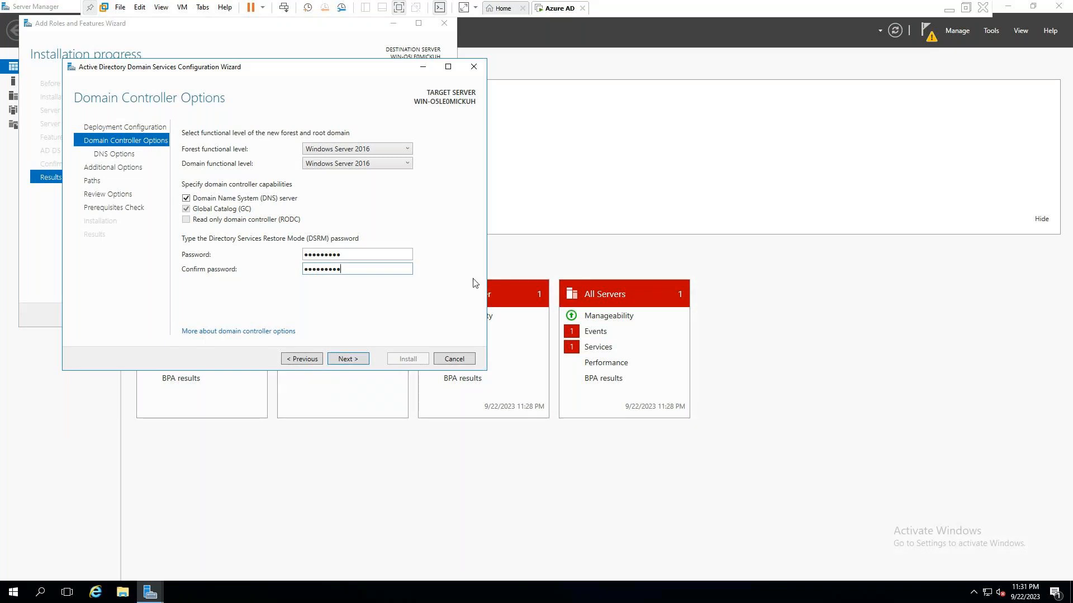
{"action": "left_click", "coordinate": [348, 358]}
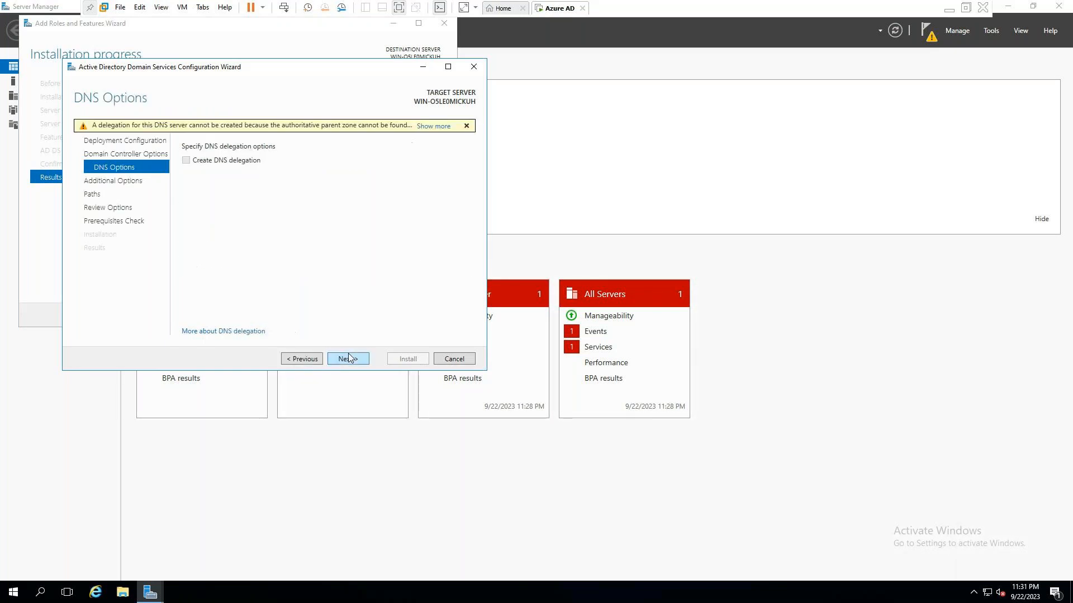
- Accept the default DNS options and the NetBIOS domain name CLASS
{"action": "left_click", "coordinate": [347, 379]}
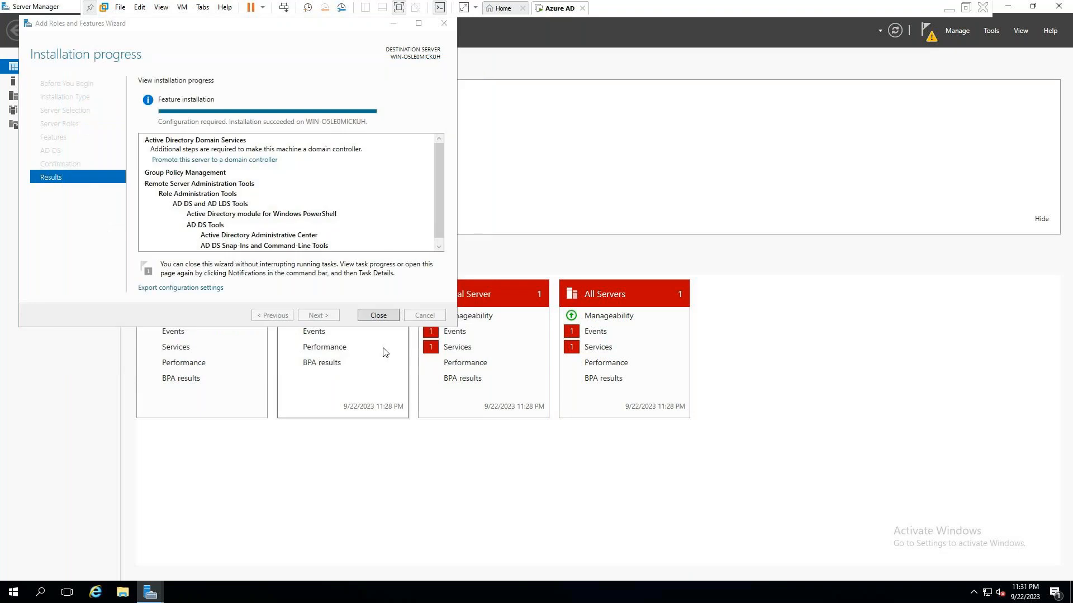
{"action": "mouse_move", "coordinate": [150, 592]}
{"action": "left_click", "coordinate": [263, 538]}
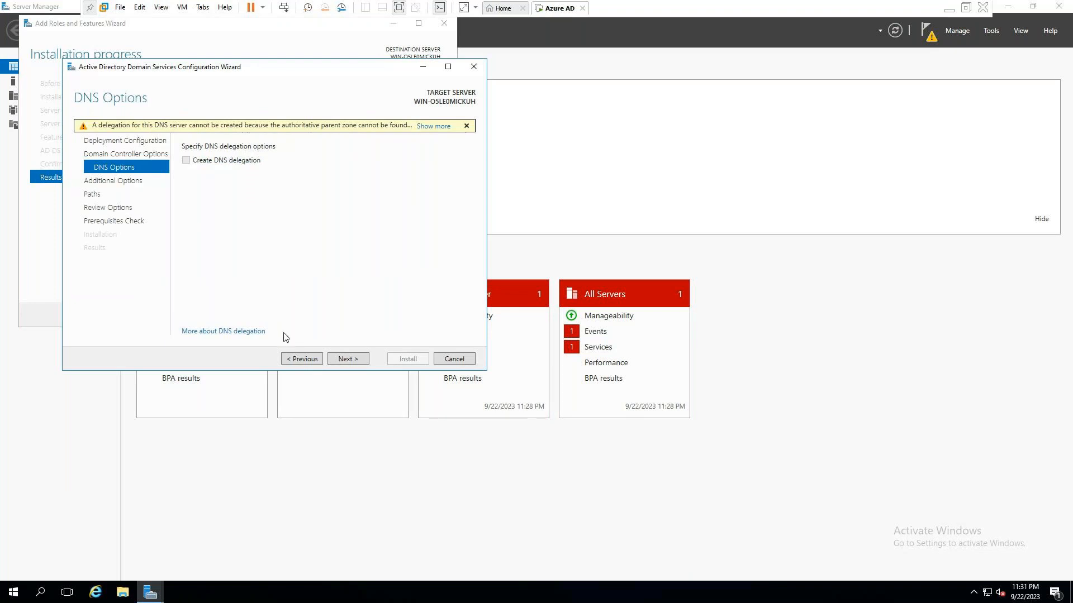
{"action": "left_click", "coordinate": [347, 359]}
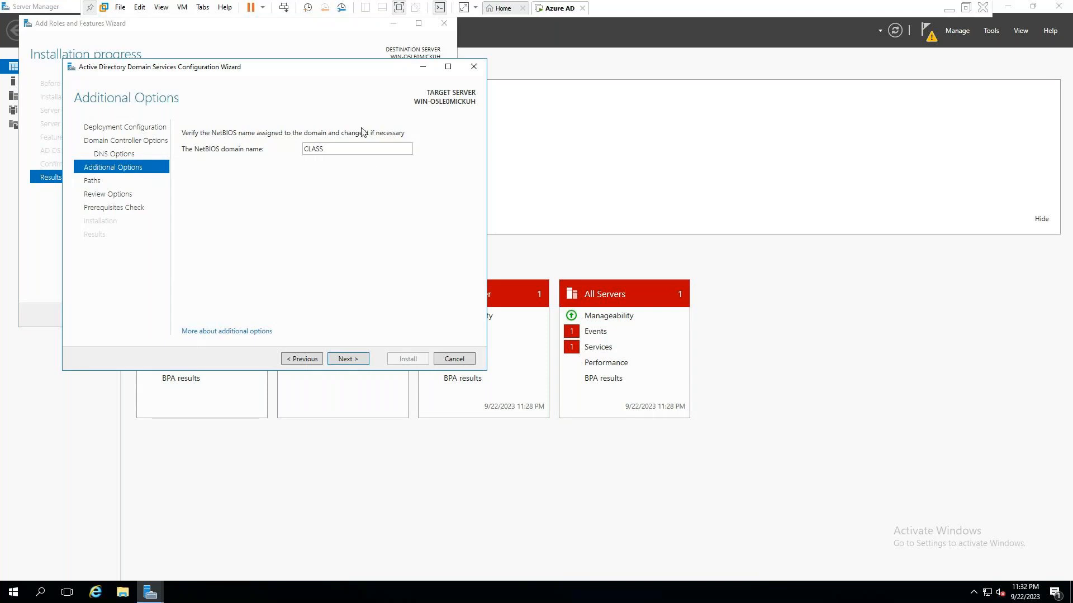
{"action": "left_click", "coordinate": [346, 361]}
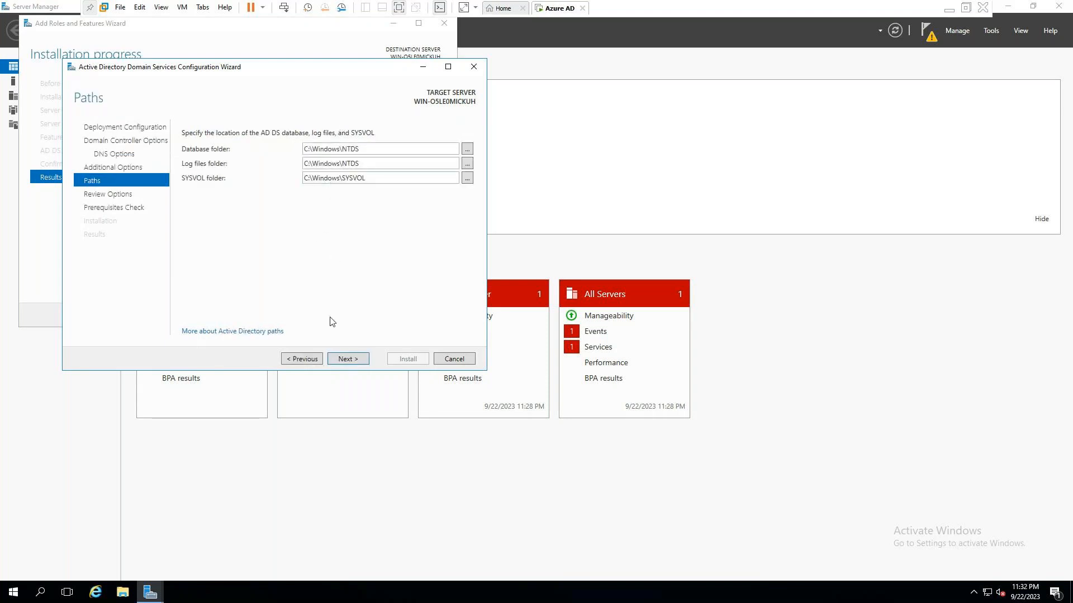
- Accept the default AD DS paths and review options, then start the domain controller installation
{"action": "left_click", "coordinate": [348, 360]}
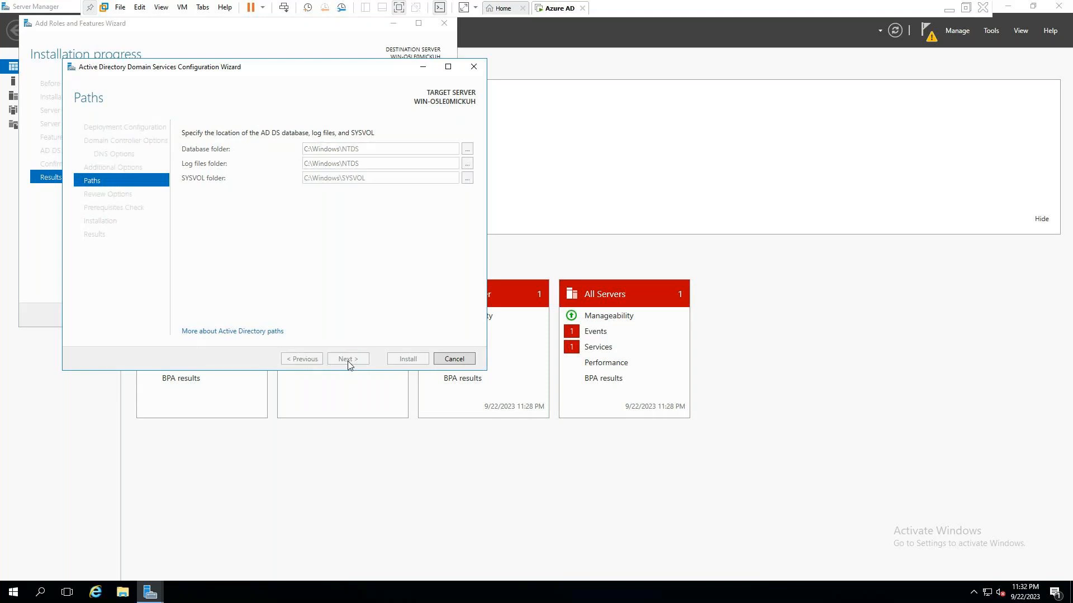
{"action": "left_click", "coordinate": [350, 359]}
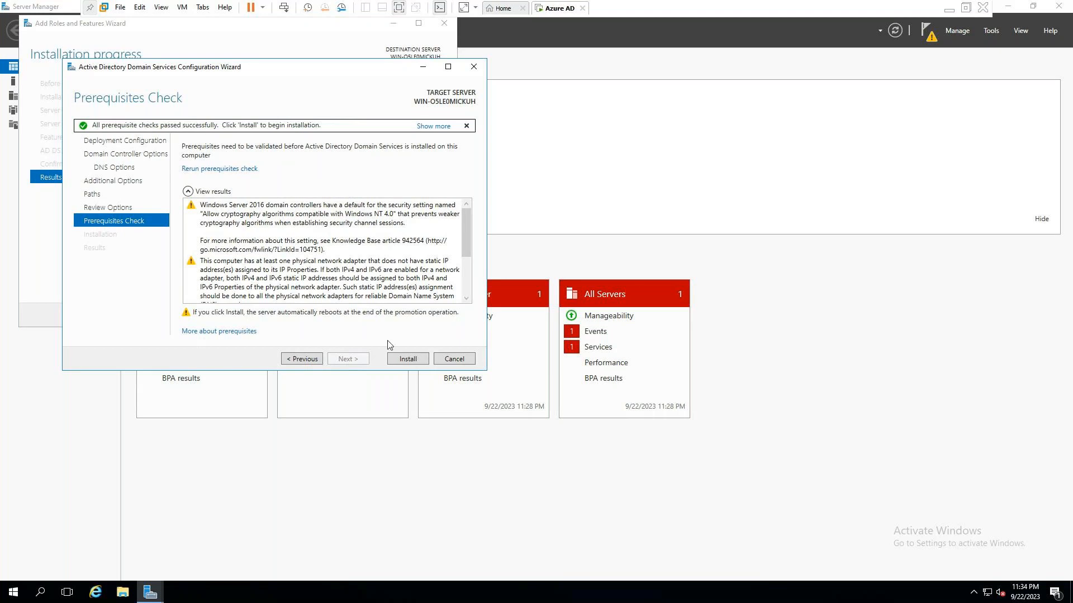
{"action": "left_click", "coordinate": [406, 363]}
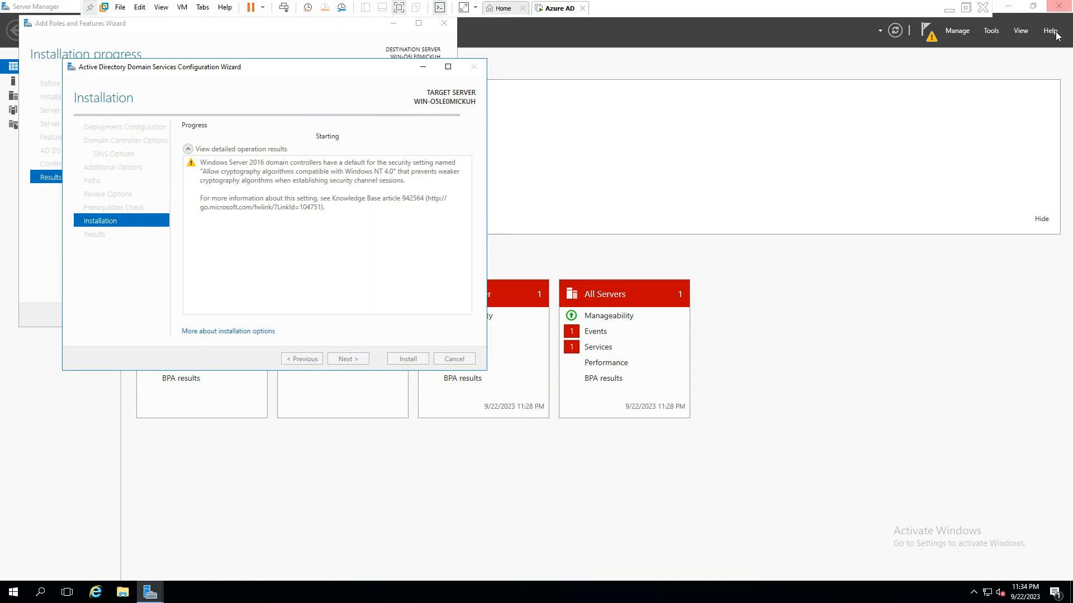
- Leave the virtual machine and open per-user MFA settings from the Entra users list, choosing the tenant admin account
{"action": "left_click", "coordinate": [952, 9]}
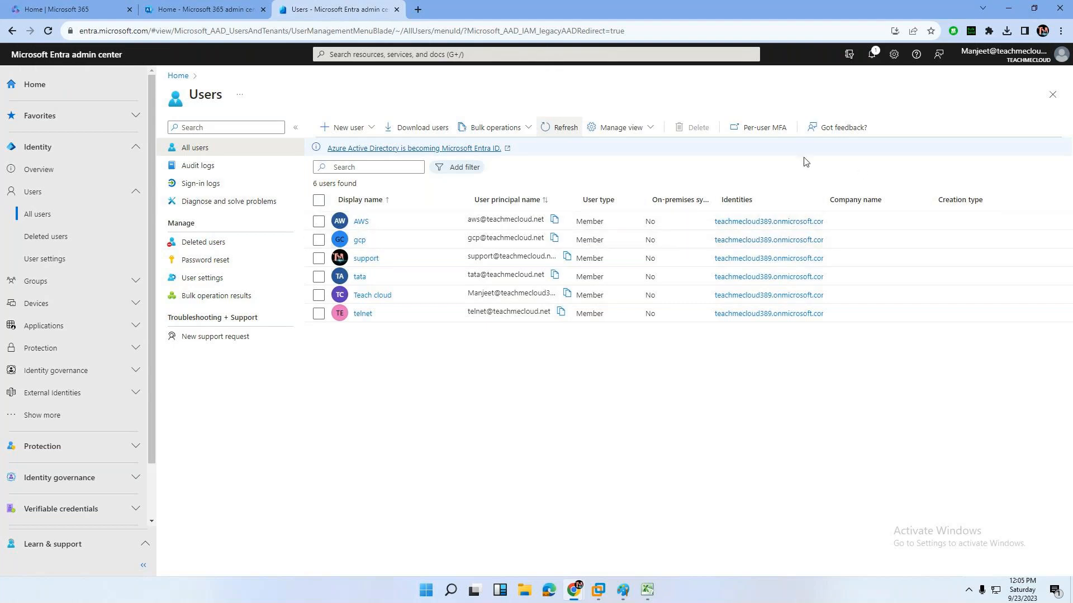
{"action": "left_click", "coordinate": [759, 128]}
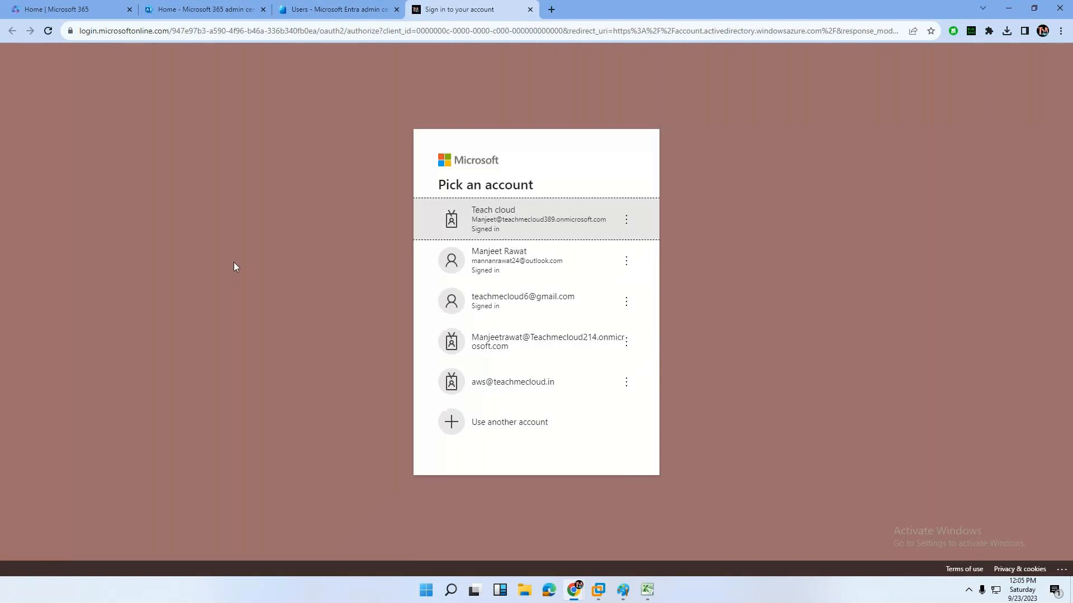
{"action": "left_click", "coordinate": [536, 229]}
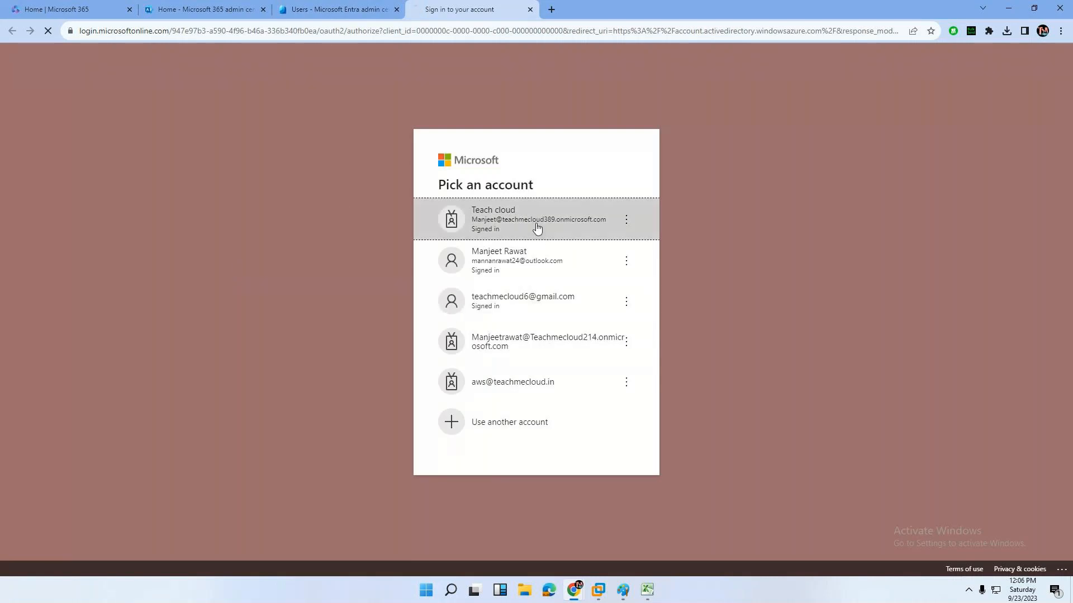
{"action": "left_click", "coordinate": [526, 405]}
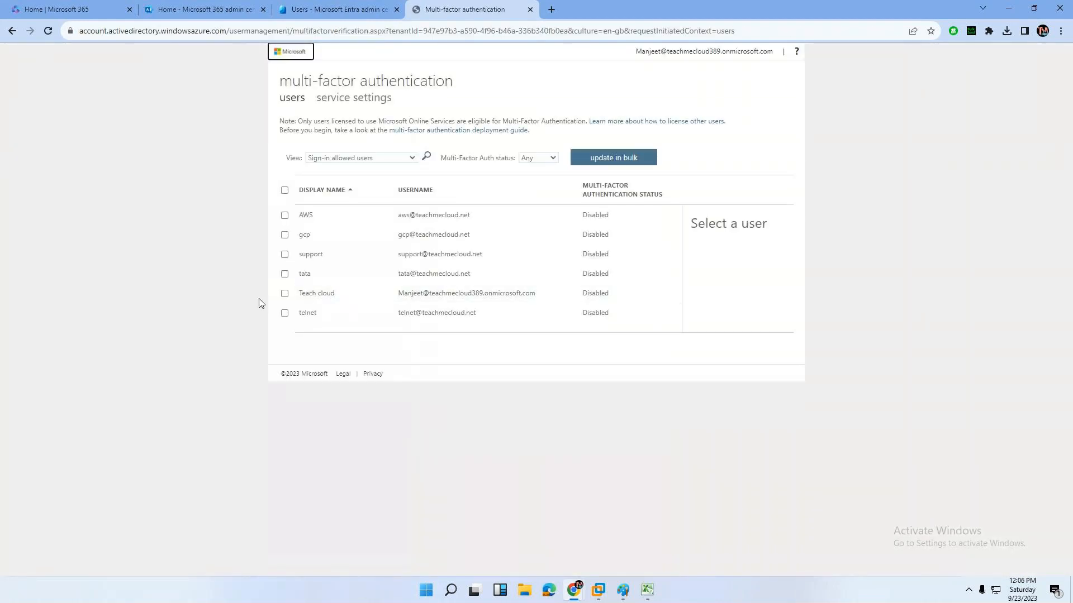
- Enable multi-factor authentication for the gcp user
{"action": "left_click", "coordinate": [296, 237]}
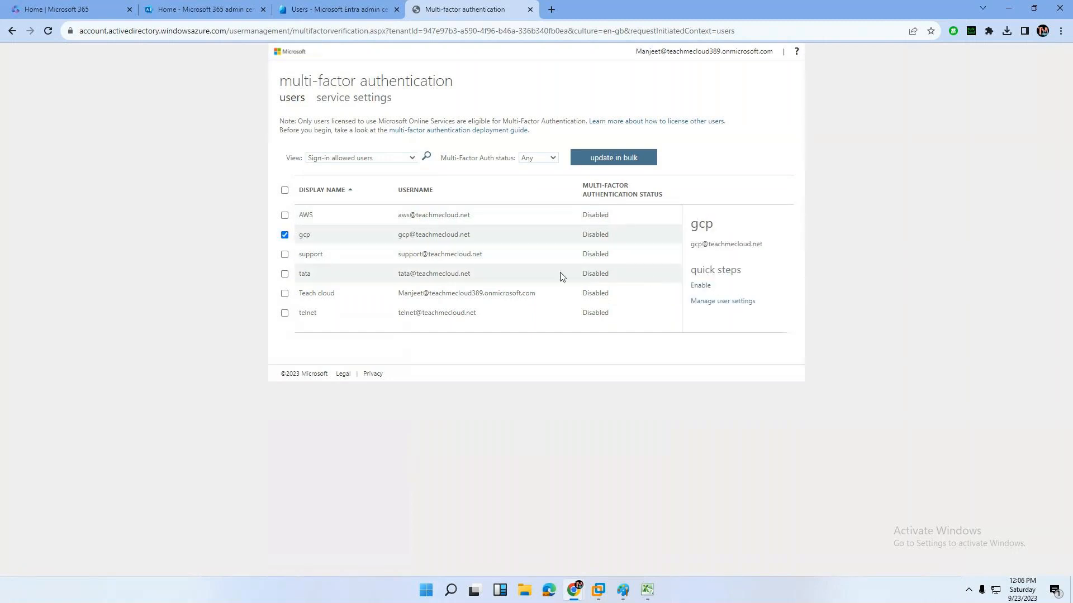
{"action": "left_click", "coordinate": [700, 286]}
{"action": "left_click", "coordinate": [581, 370]}
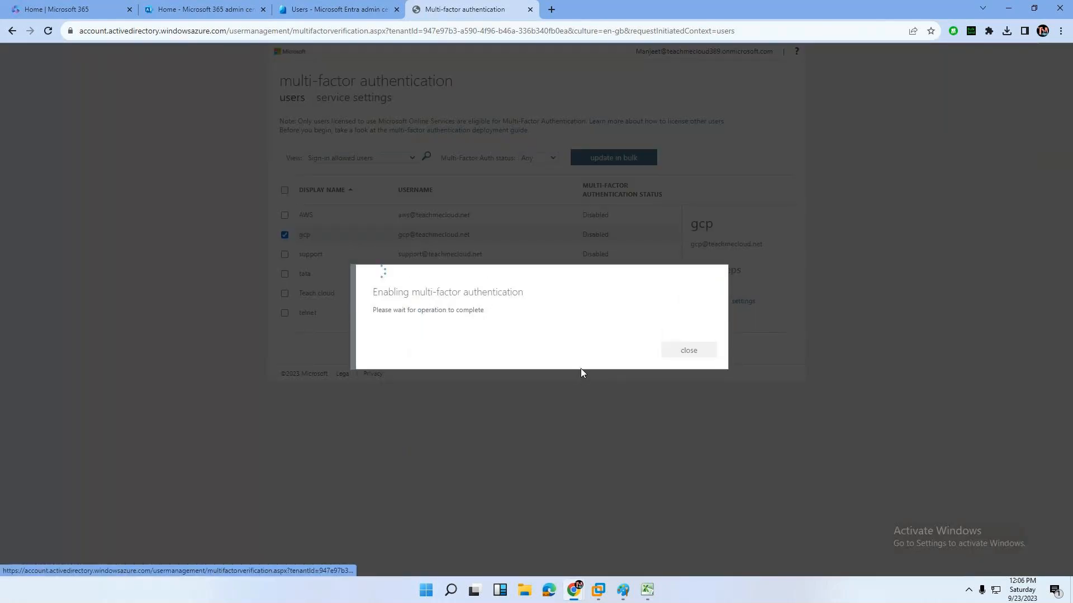
{"action": "left_click", "coordinate": [687, 350]}
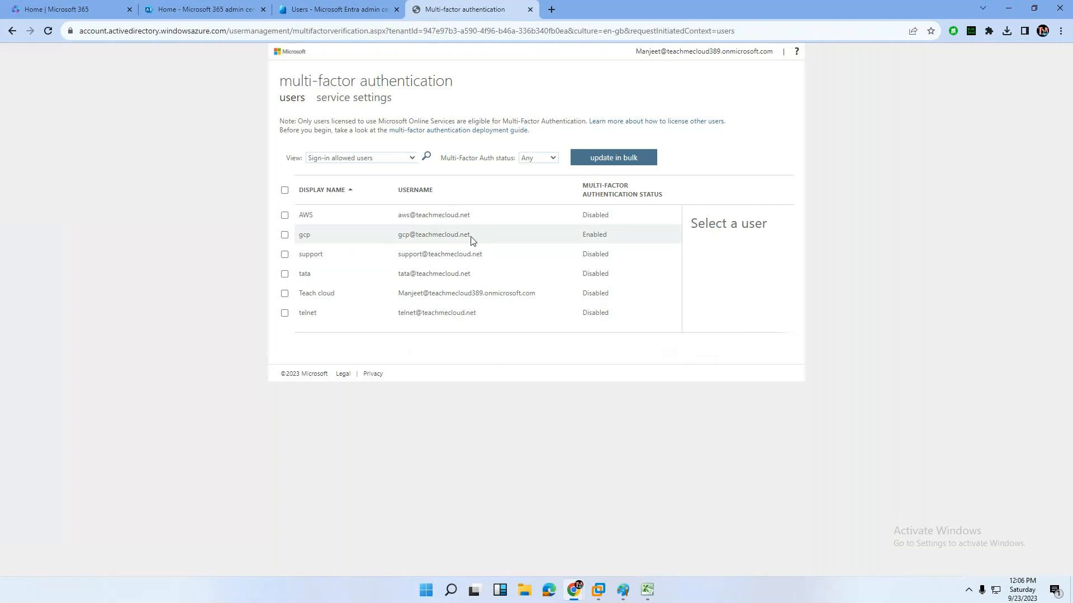
- Open a new incognito browser window and go to office.com
{"action": "left_click", "coordinate": [413, 240]}
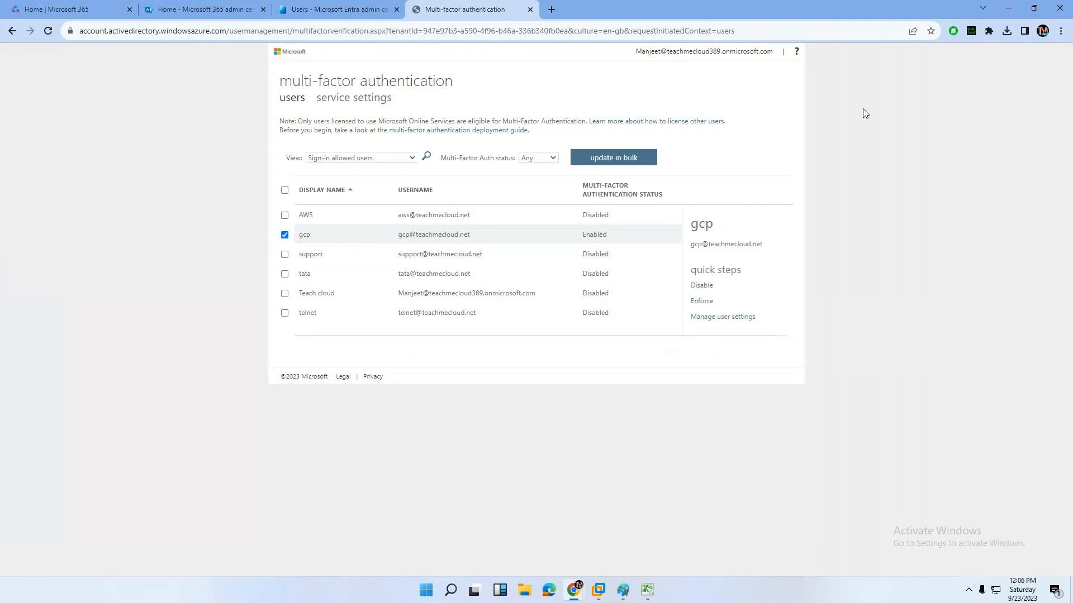
{"action": "left_click", "coordinate": [551, 10]}
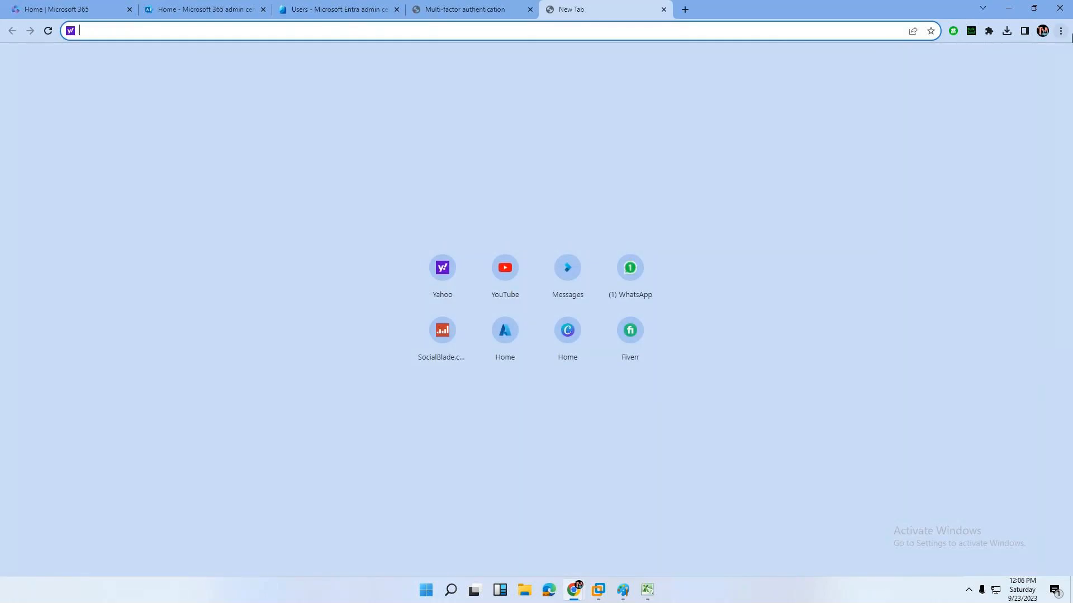
{"action": "left_click", "coordinate": [1060, 31]}
{"action": "left_click", "coordinate": [954, 71]}
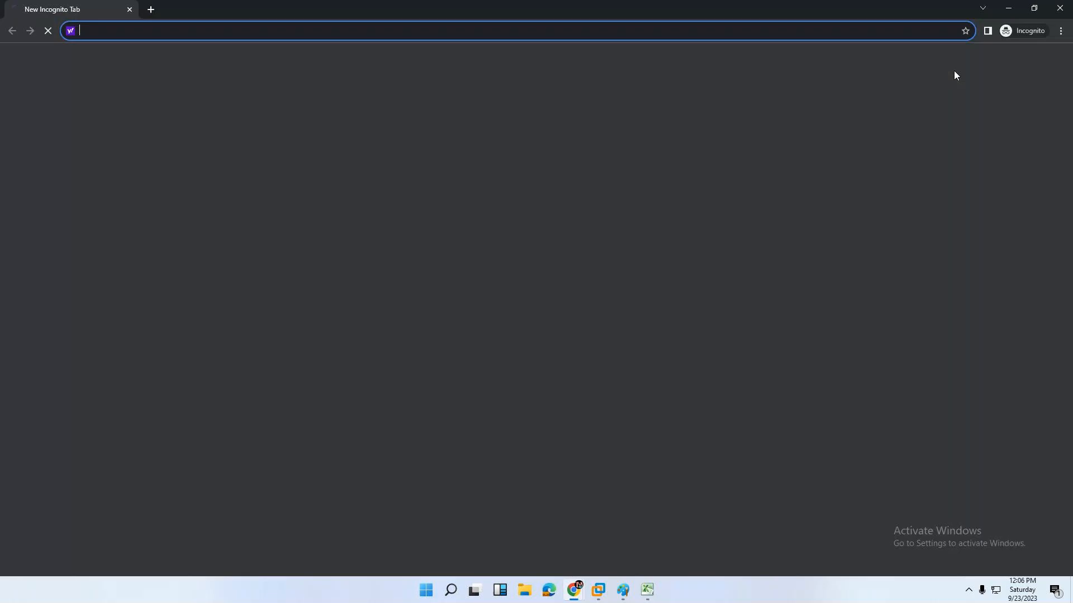
{"action": "type", "text": "off"}
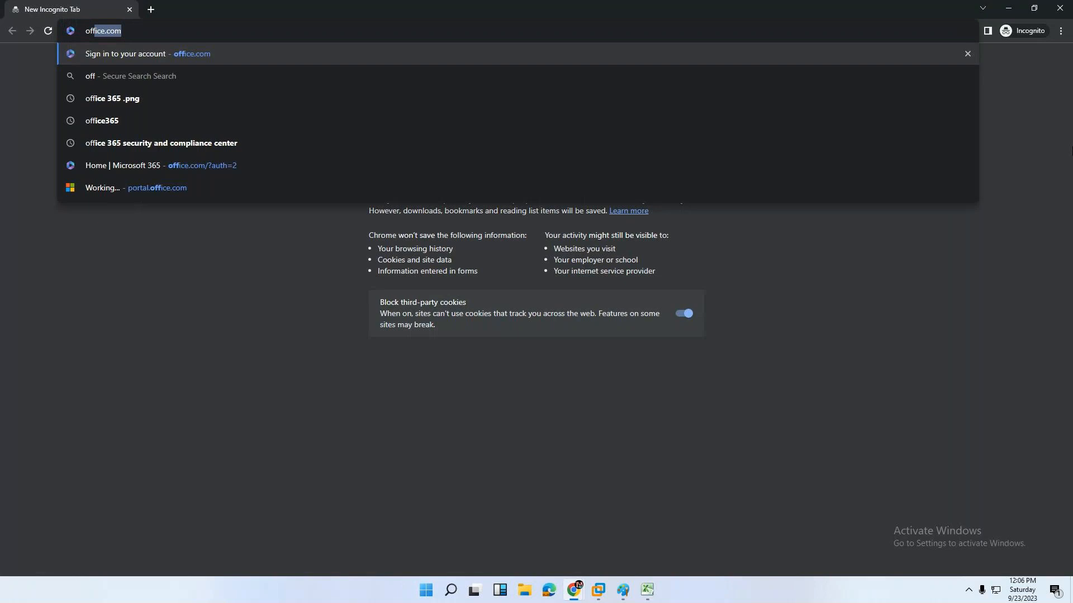
{"action": "type", "text": "ice.com"}
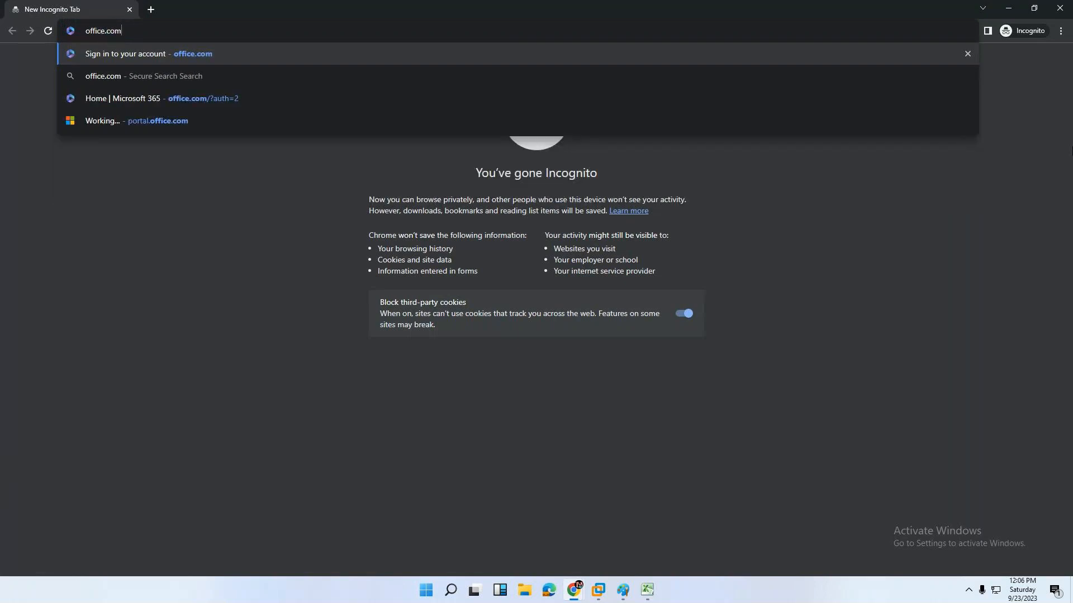
{"action": "key", "text": "Return"}
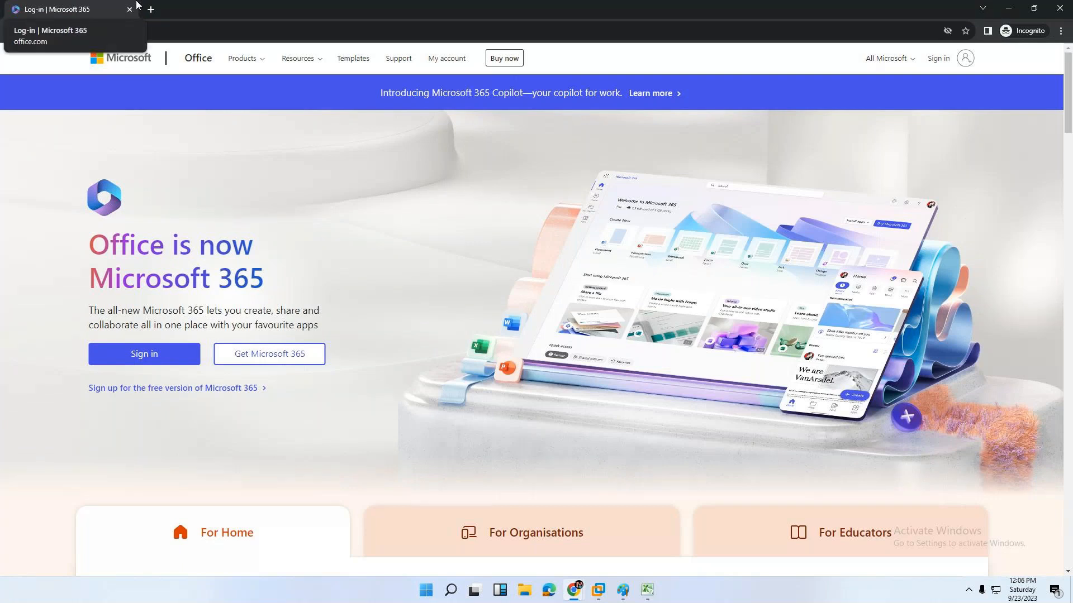
- Start signing in to Microsoft 365 and enter the gcp user's e-mail address
{"action": "left_click", "coordinate": [136, 358]}
{"action": "left_click", "coordinate": [505, 275]}
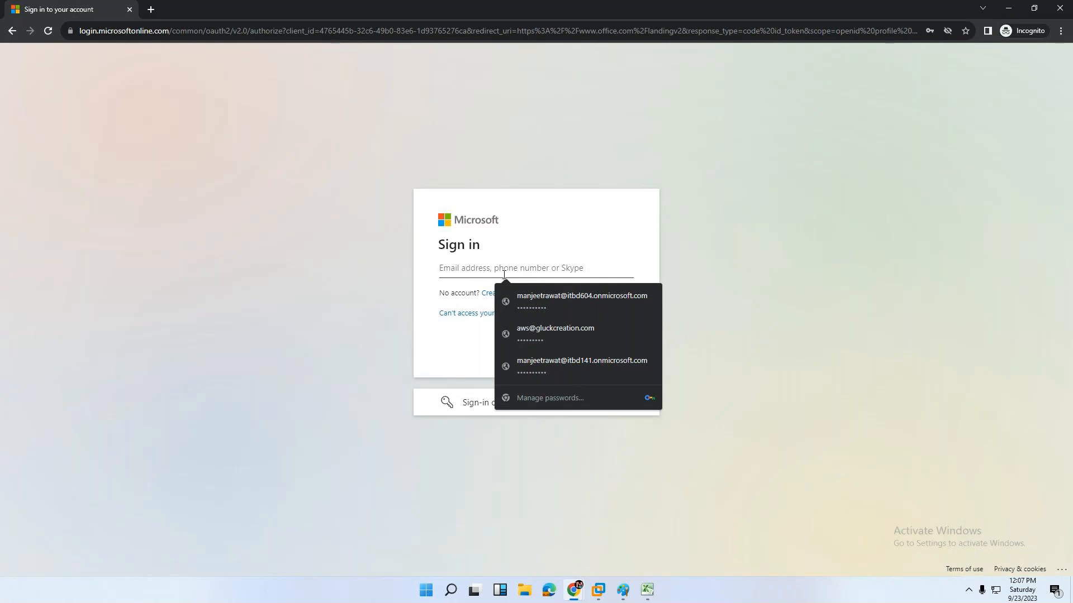
{"action": "key", "text": "Return"}
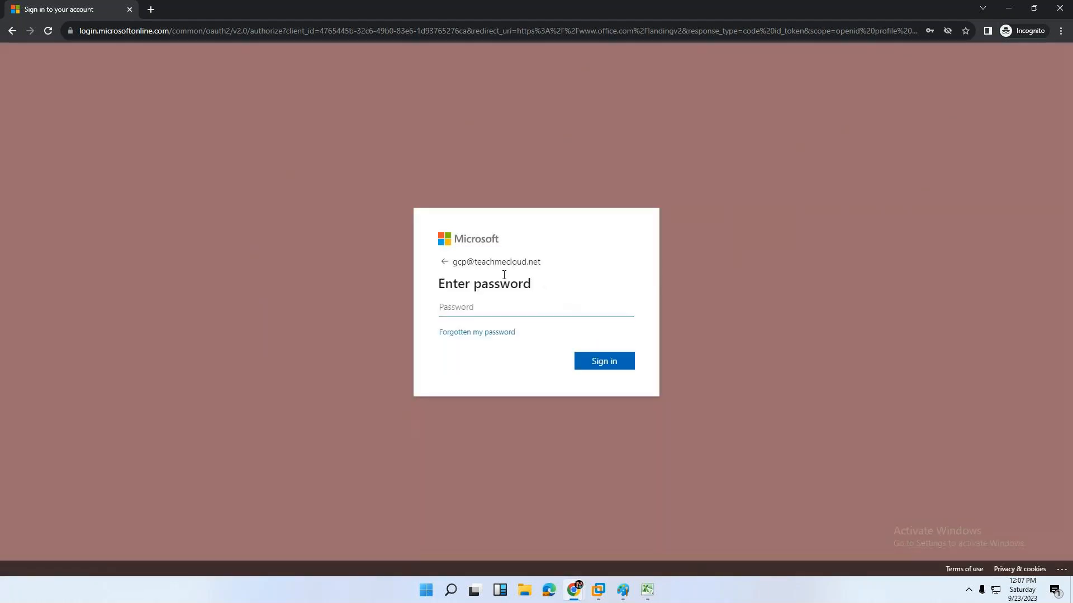
- Enter the gcp user's password to continue signing in
{"action": "type", "text": "••••••••"}
{"action": "key", "text": "Return"}
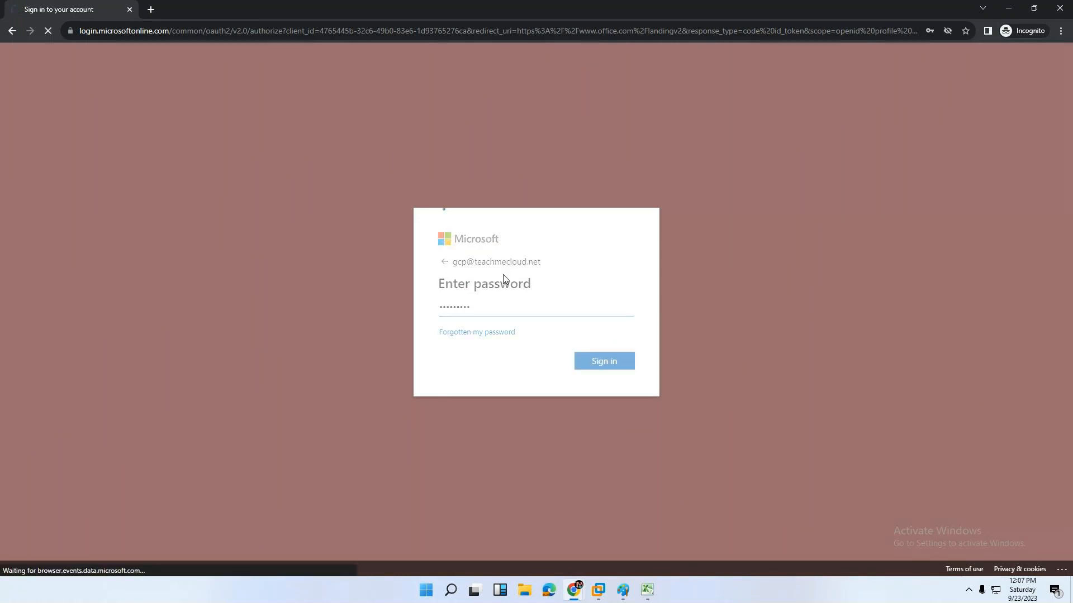
{"action": "type", "text": "••••••••"}
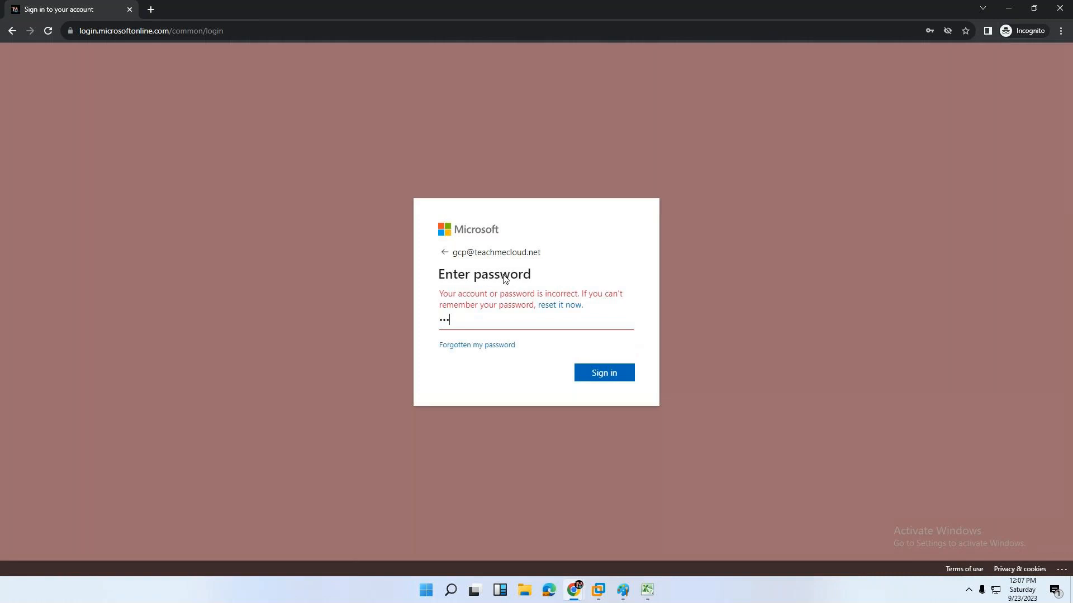
{"action": "type", "text": "••"}
{"action": "key", "text": "Return"}
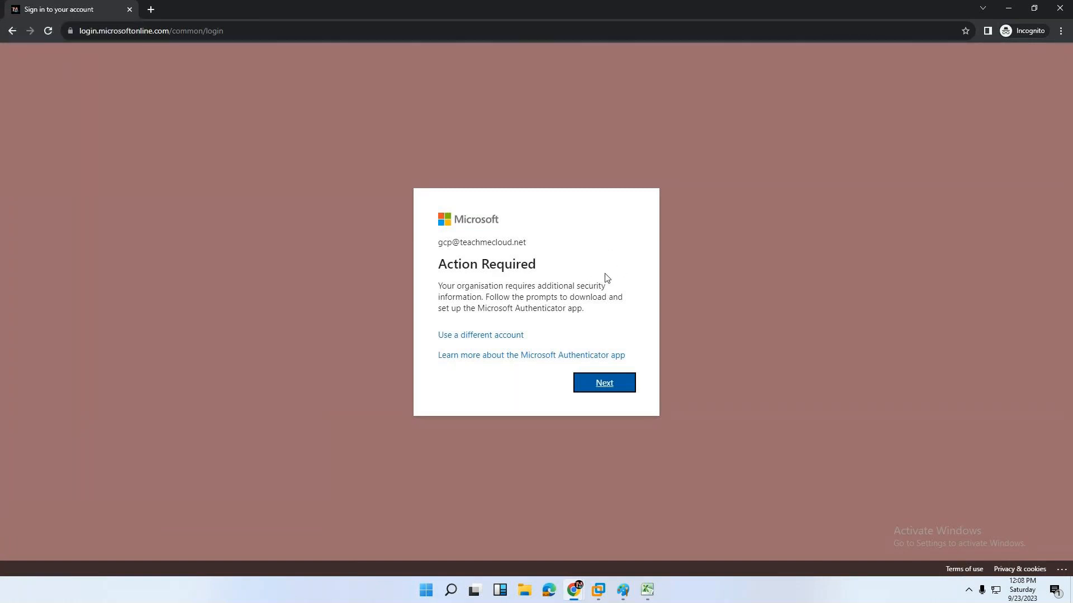
- Begin security info registration, choosing a different authenticator app, and continue past the QR code
{"action": "left_click", "coordinate": [598, 385]}
{"action": "left_click", "coordinate": [599, 385]}
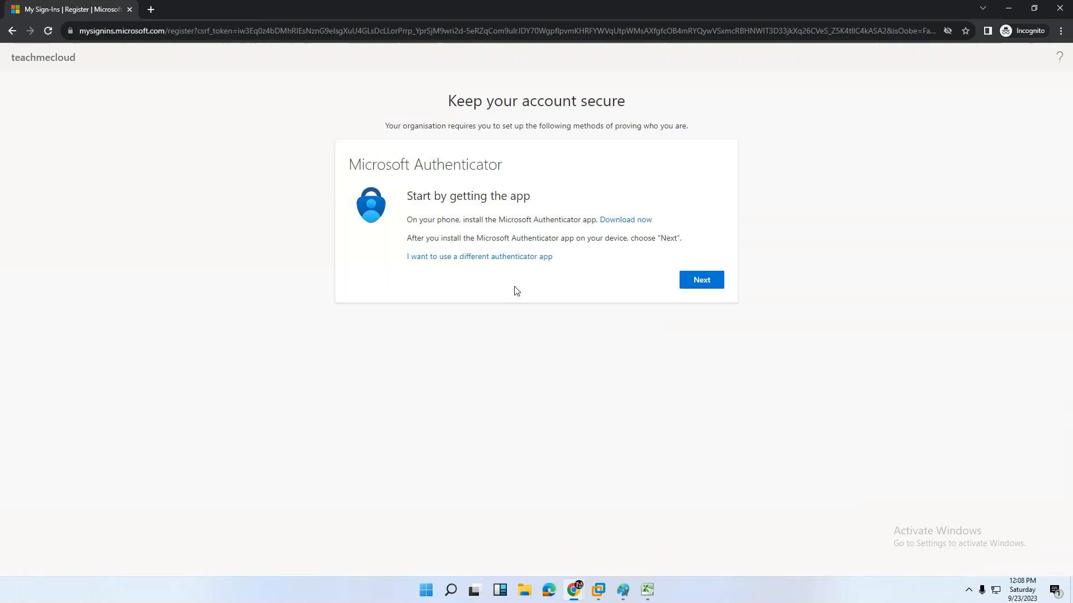
{"action": "left_click", "coordinate": [517, 257]}
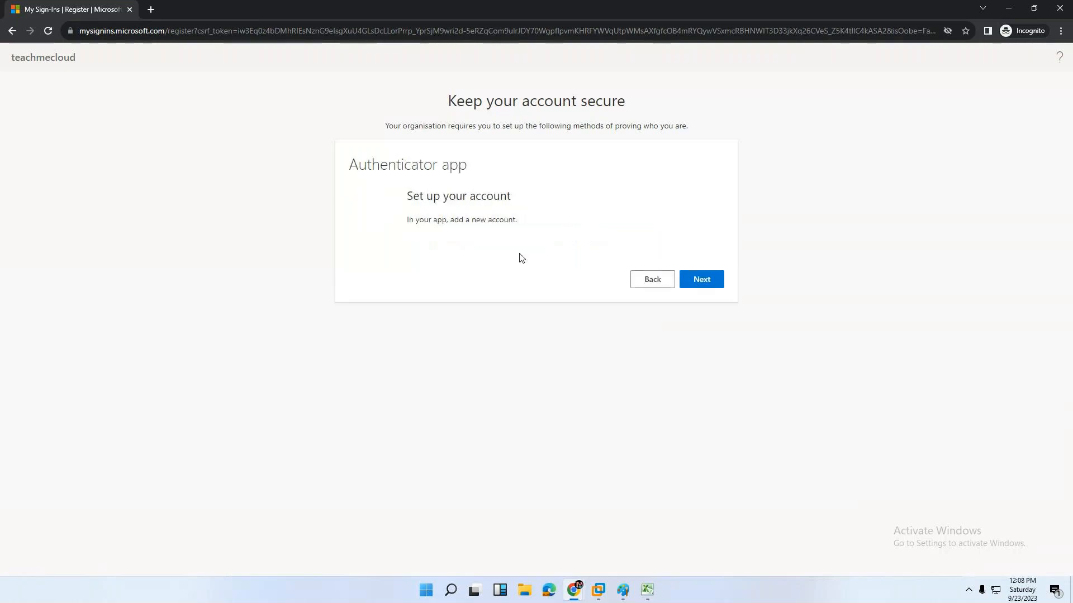
{"action": "left_click", "coordinate": [702, 280]}
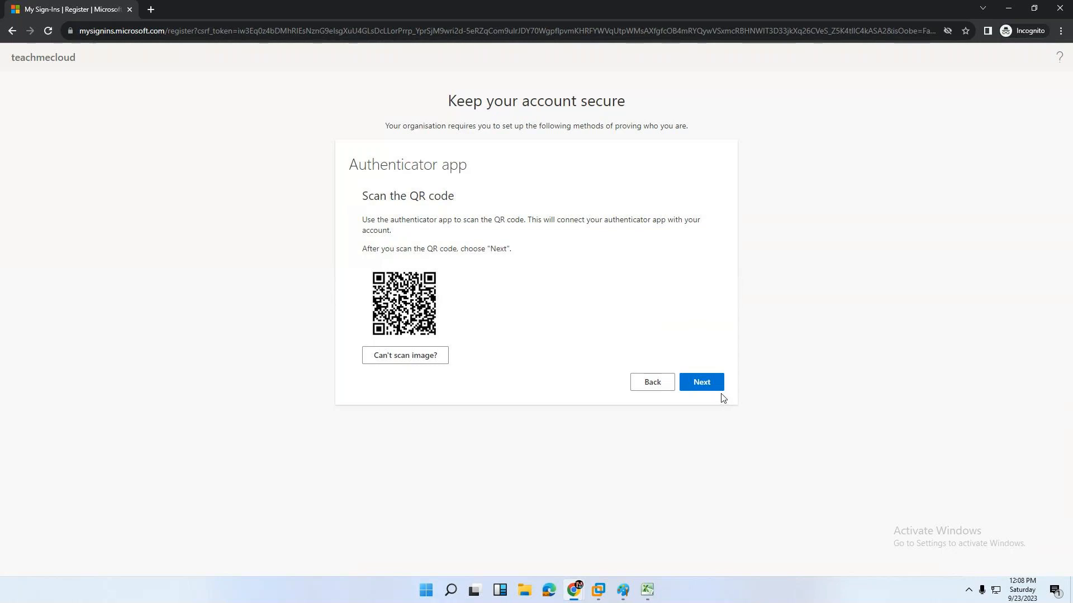
{"action": "left_click", "coordinate": [703, 389]}
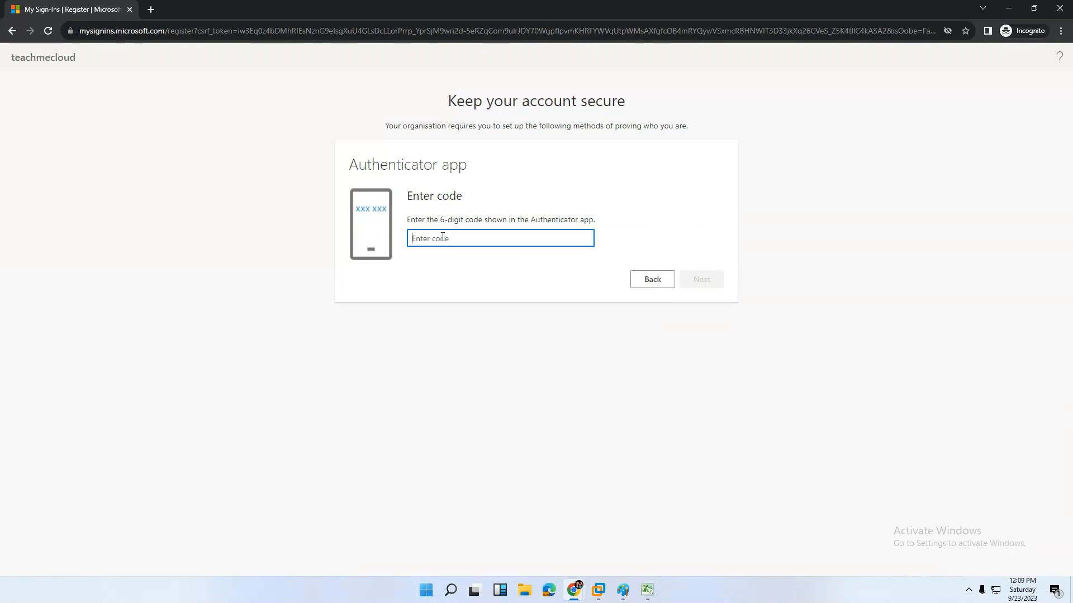
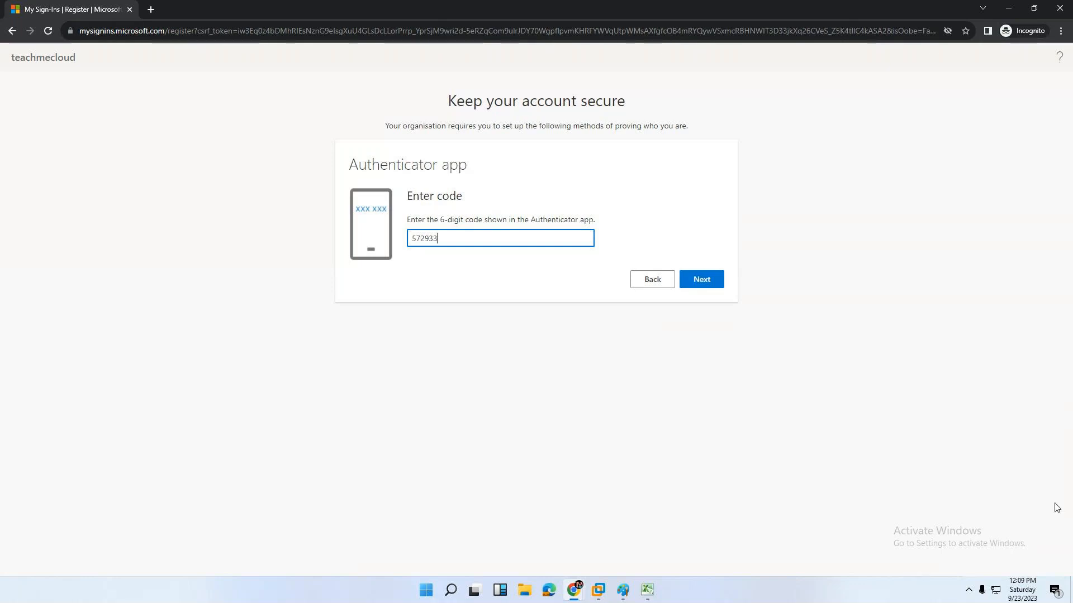
- Enter the 6-digit verification code from the authenticator app and finish the registration
{"action": "left_click", "coordinate": [705, 282]}
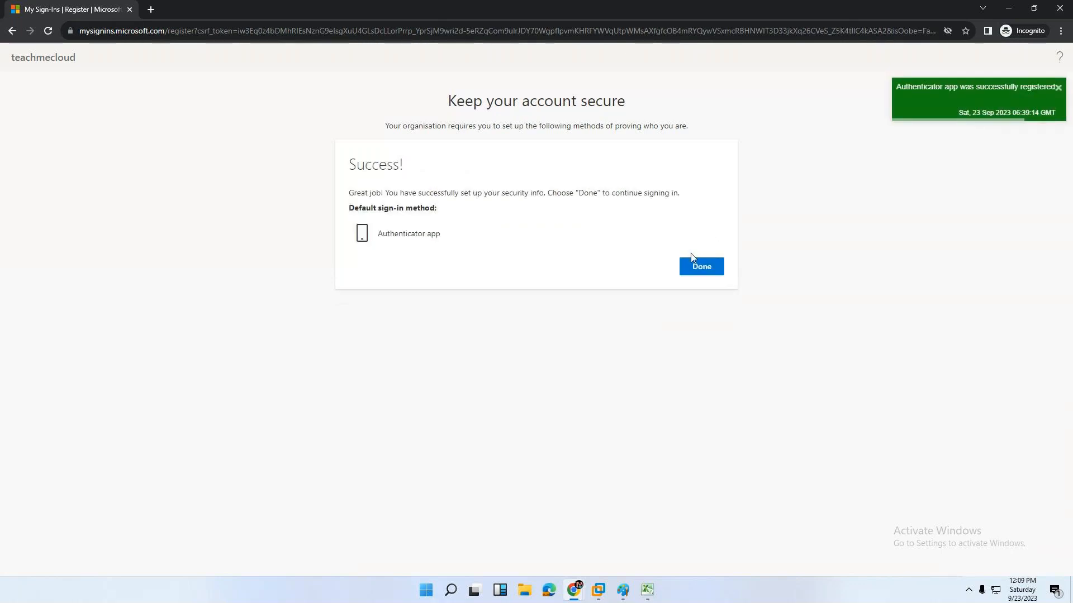
{"action": "left_click", "coordinate": [697, 267]}
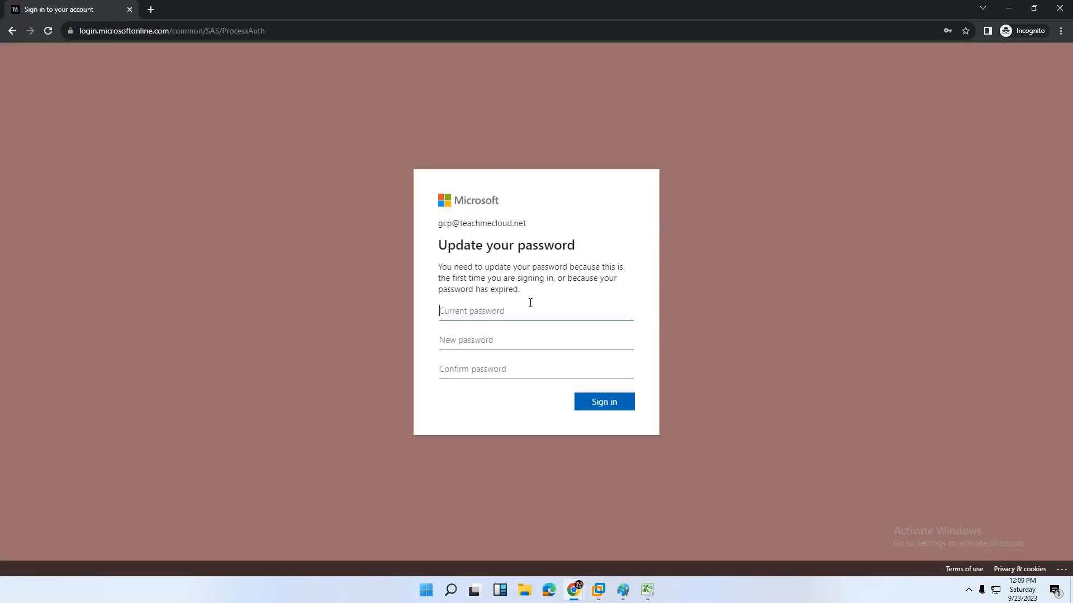
- Update the gcp user's password by entering the current password and a new password twice
{"action": "type", "text": "••••••••••"}
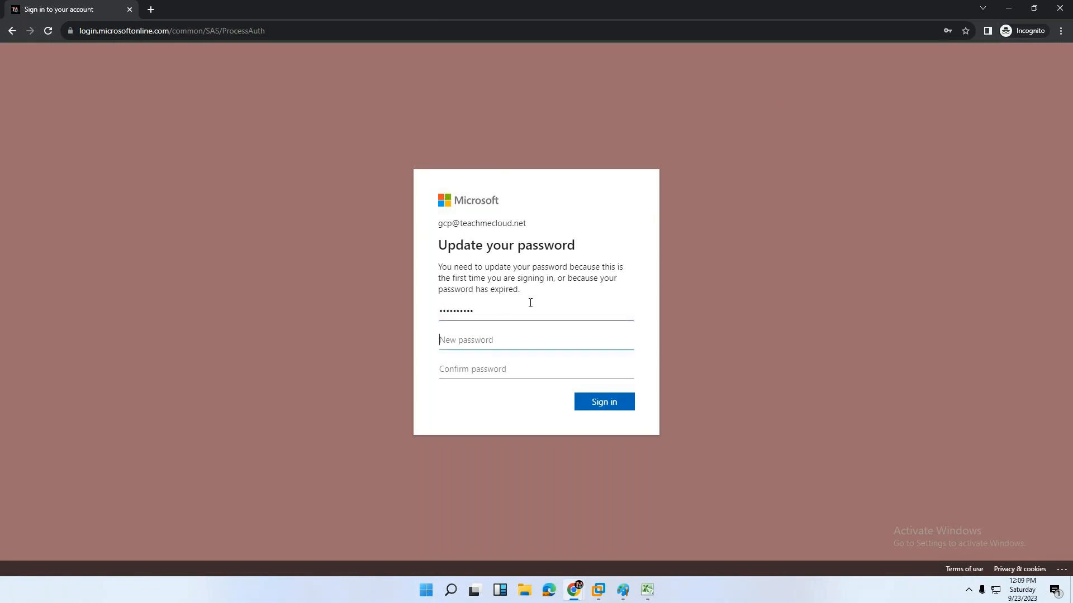
{"action": "key", "text": "Tab"}
{"action": "type", "text": "•••••••••"}
{"action": "key", "text": "Tab"}
{"action": "type", "text": "•••••••"}
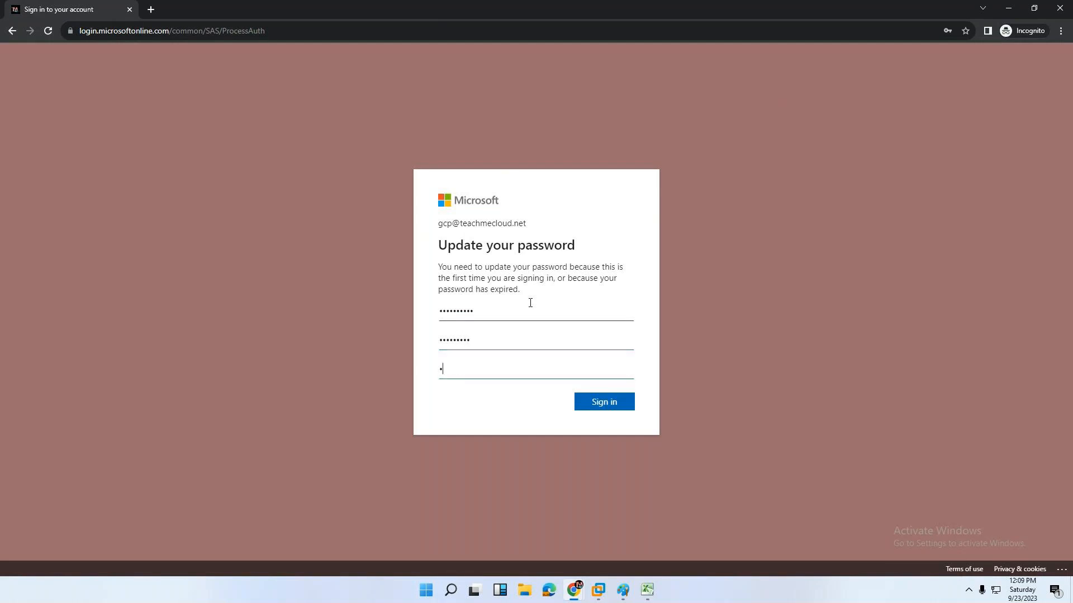
{"action": "type", "text": "•••"}
{"action": "left_click", "coordinate": [605, 405]}
{"action": "left_click_drag", "start_coordinate": [496, 374], "coordinate": [337, 370]}
{"action": "type", "text": "••••••••"}
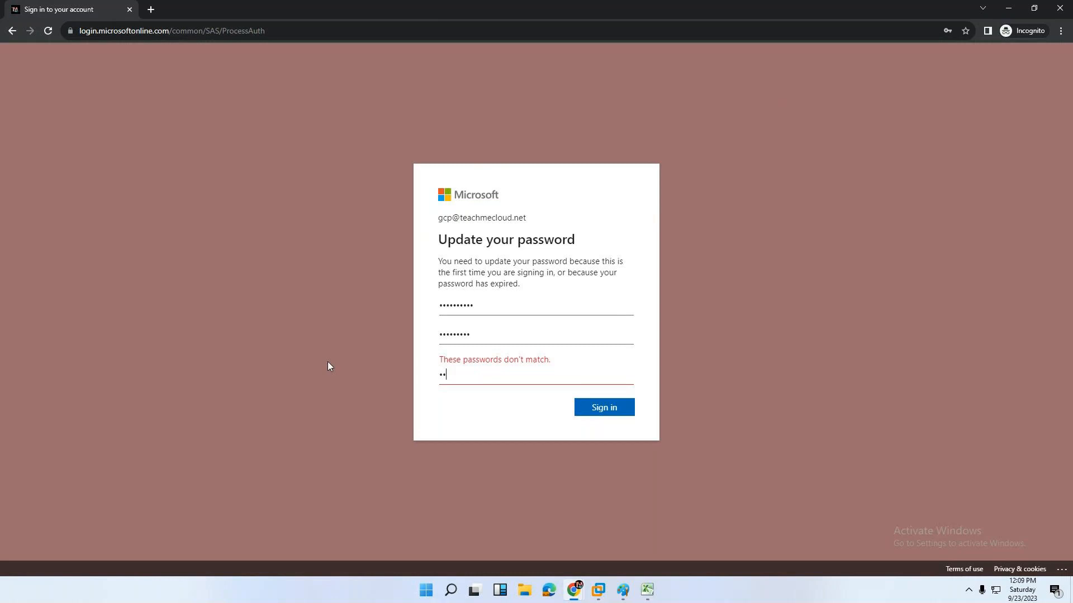
{"action": "type", "text": "•"}
{"action": "left_click", "coordinate": [601, 404]}
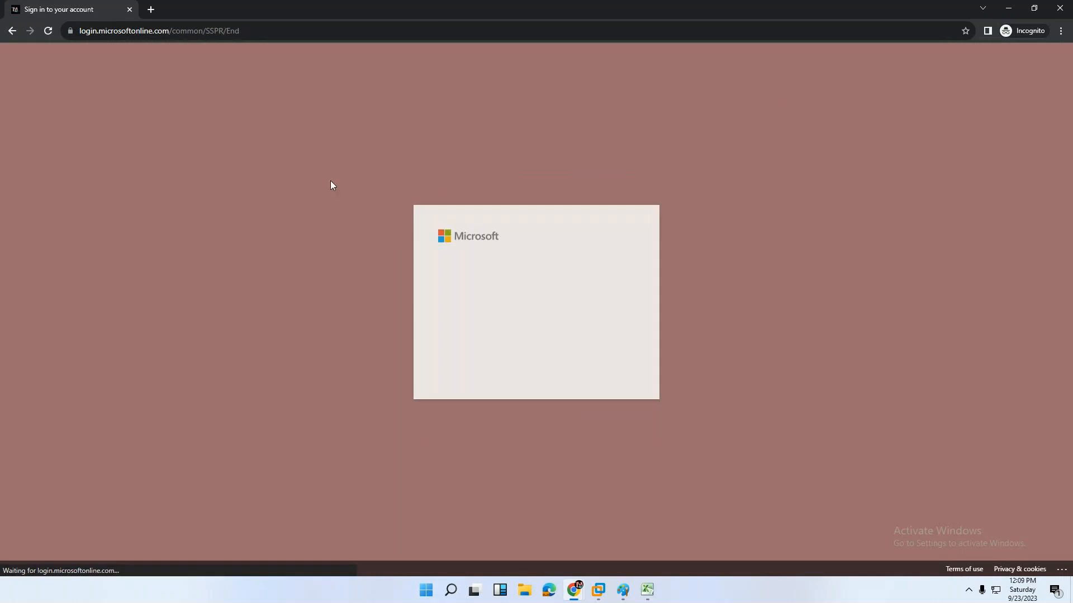
- Dismiss the Microsoft 365 welcome slides, the tour tip and the introduction banner
{"action": "left_click", "coordinate": [542, 374]}
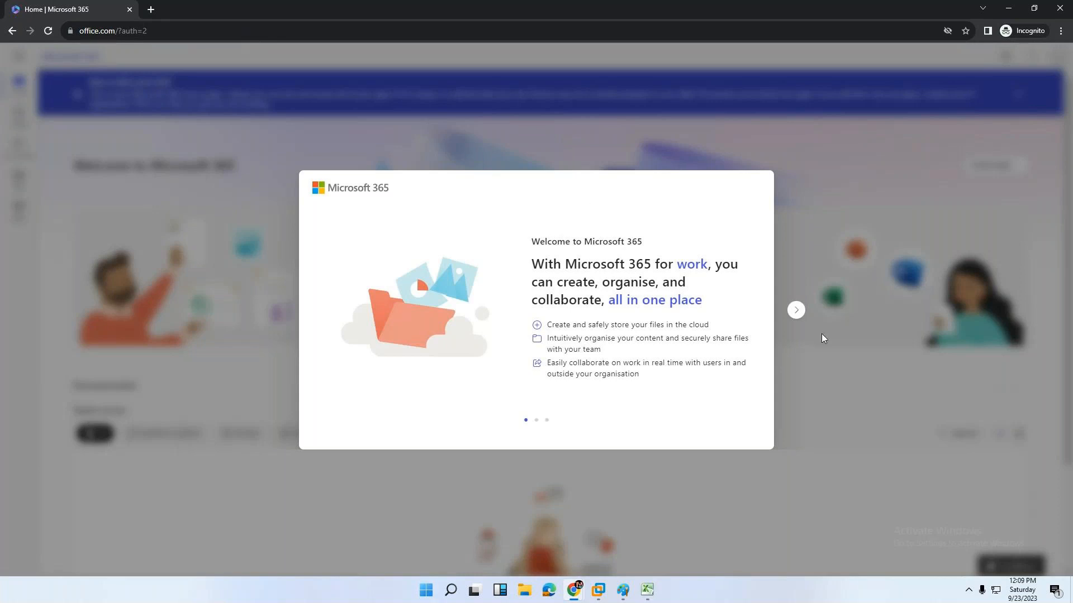
{"action": "left_click", "coordinate": [796, 312]}
{"action": "left_click", "coordinate": [796, 312]}
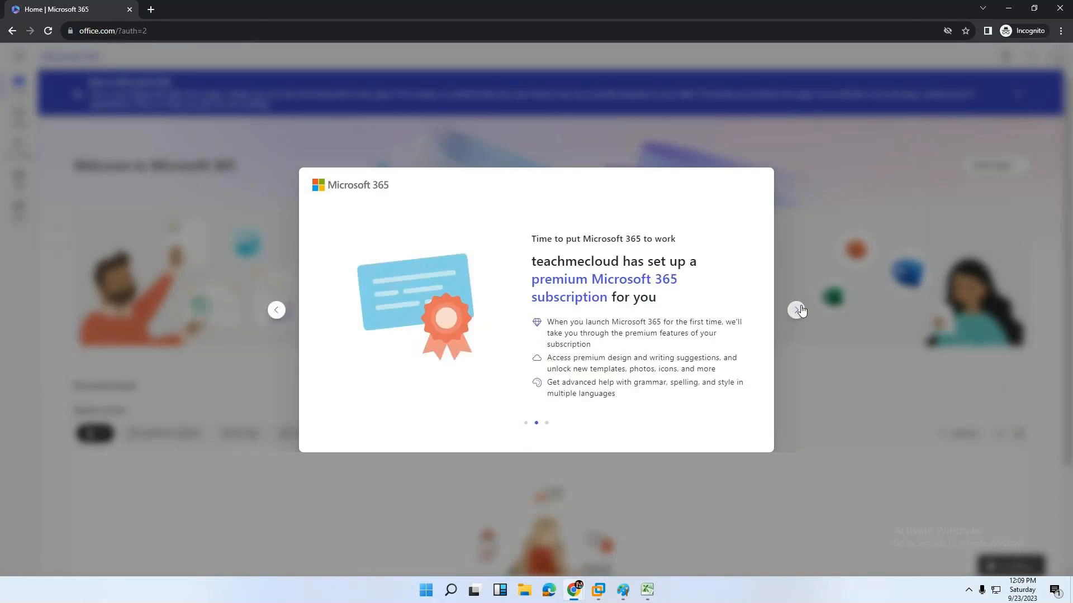
{"action": "left_click", "coordinate": [797, 311]}
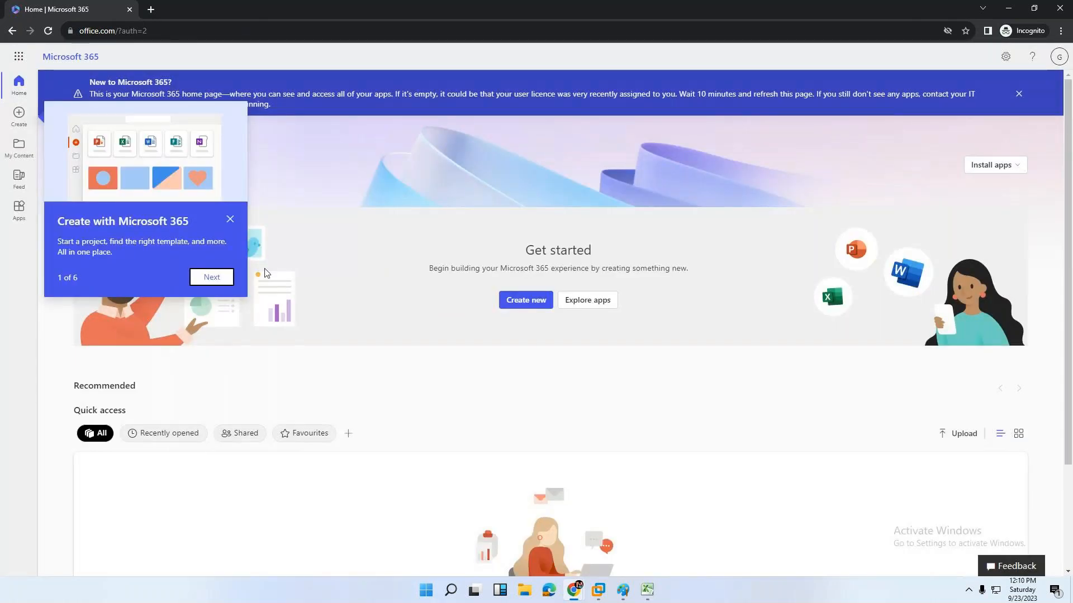
{"action": "left_click", "coordinate": [231, 220]}
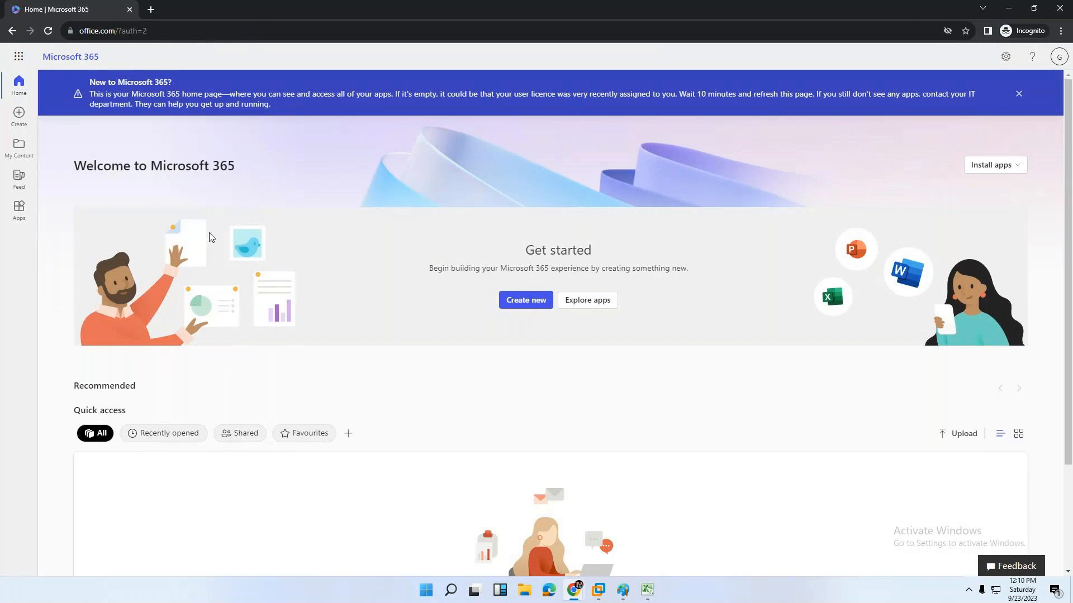
{"action": "left_click", "coordinate": [1018, 95]}
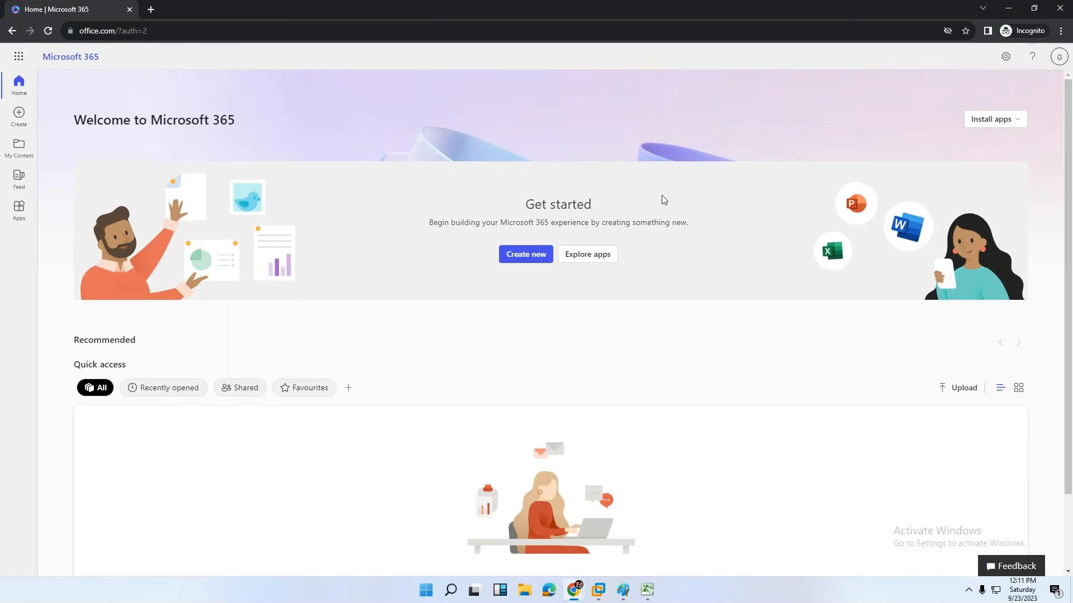
- Minimize the incognito window, return to the Entra admin center and review the Users user settings page
{"action": "left_click", "coordinate": [1009, 8]}
{"action": "left_click", "coordinate": [475, 8]}
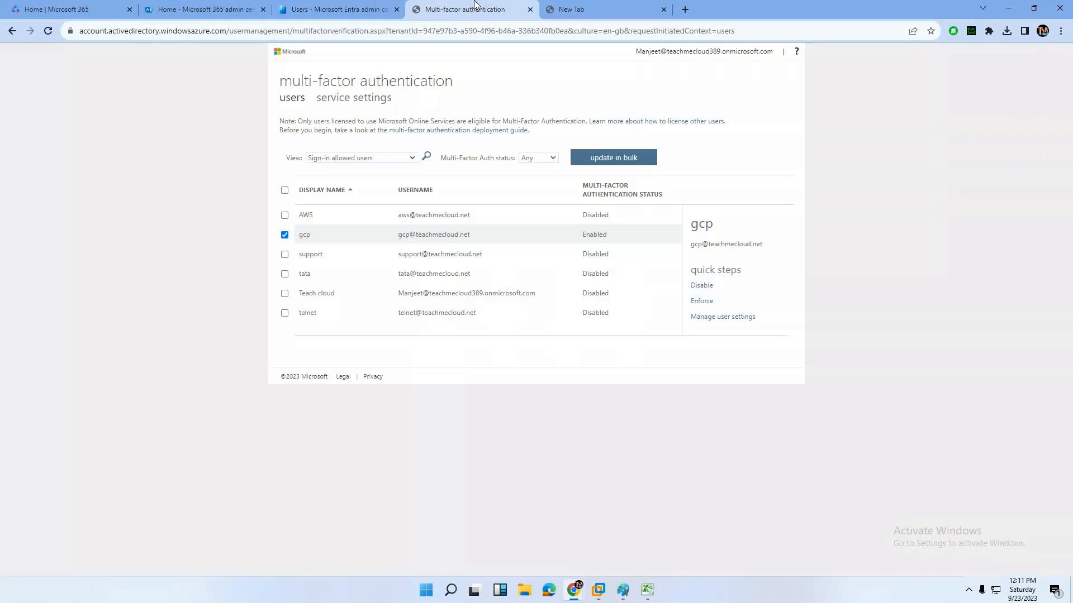
{"action": "left_click", "coordinate": [345, 9]}
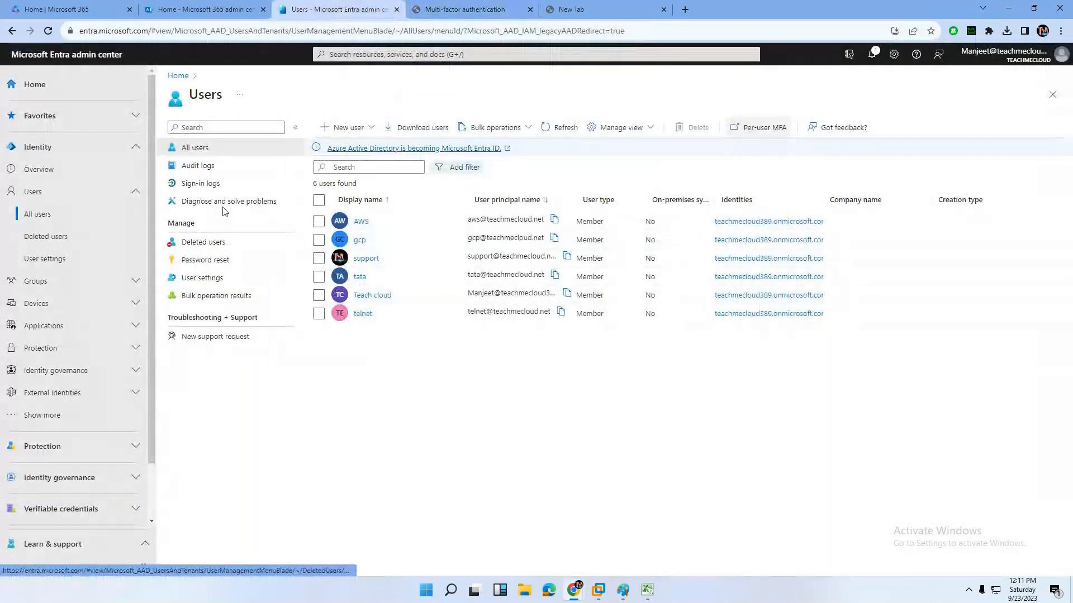
{"action": "left_click", "coordinate": [206, 279]}
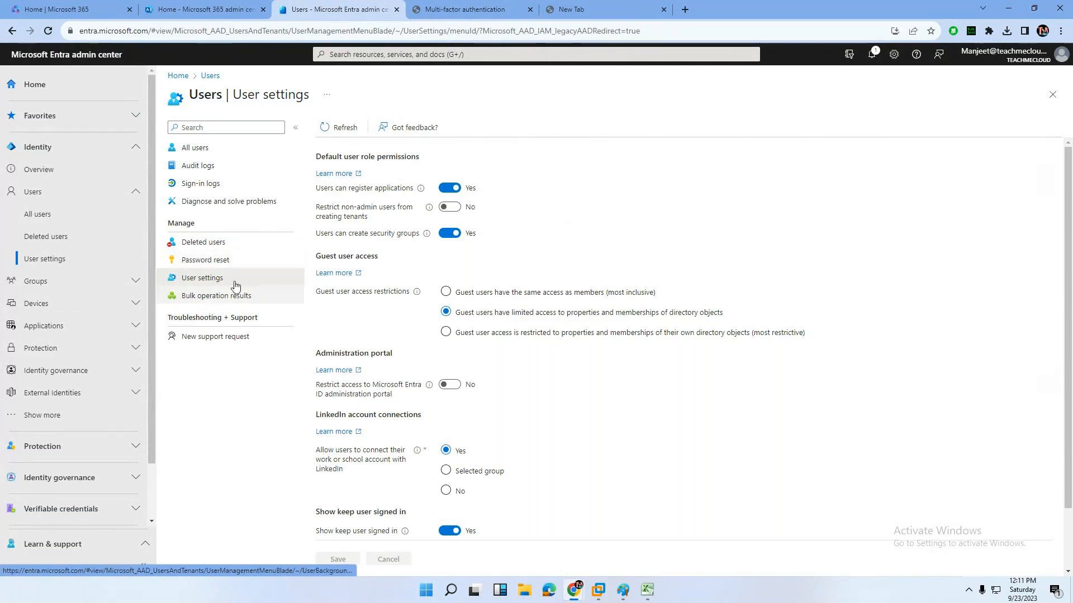
{"action": "scroll", "coordinate": [366, 324], "scroll_direction": "down", "scroll_amount": 2}
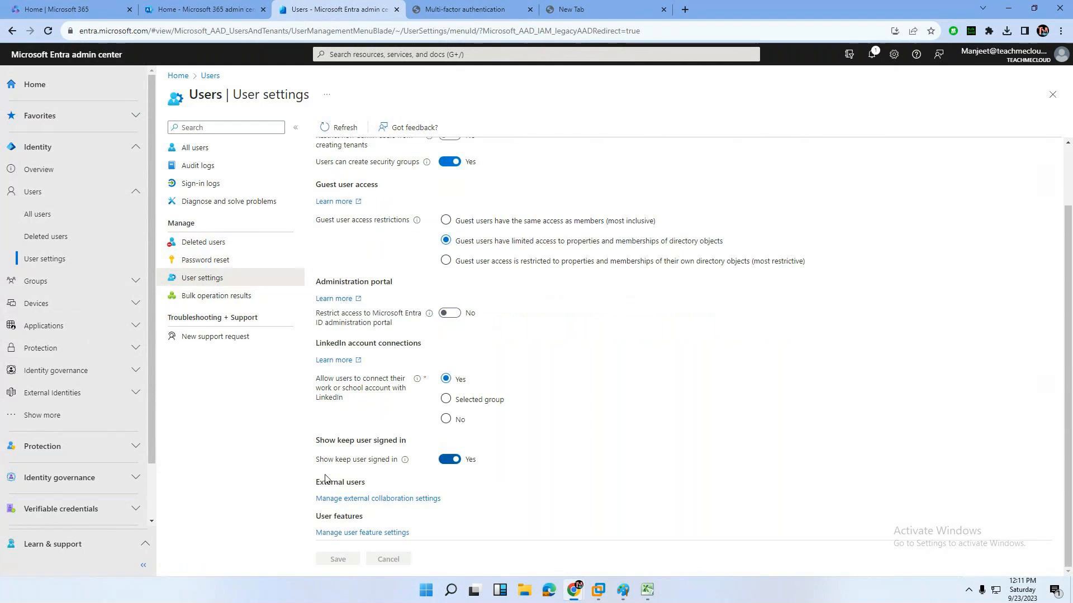
{"action": "scroll", "coordinate": [441, 335], "scroll_direction": "up", "scroll_amount": 2}
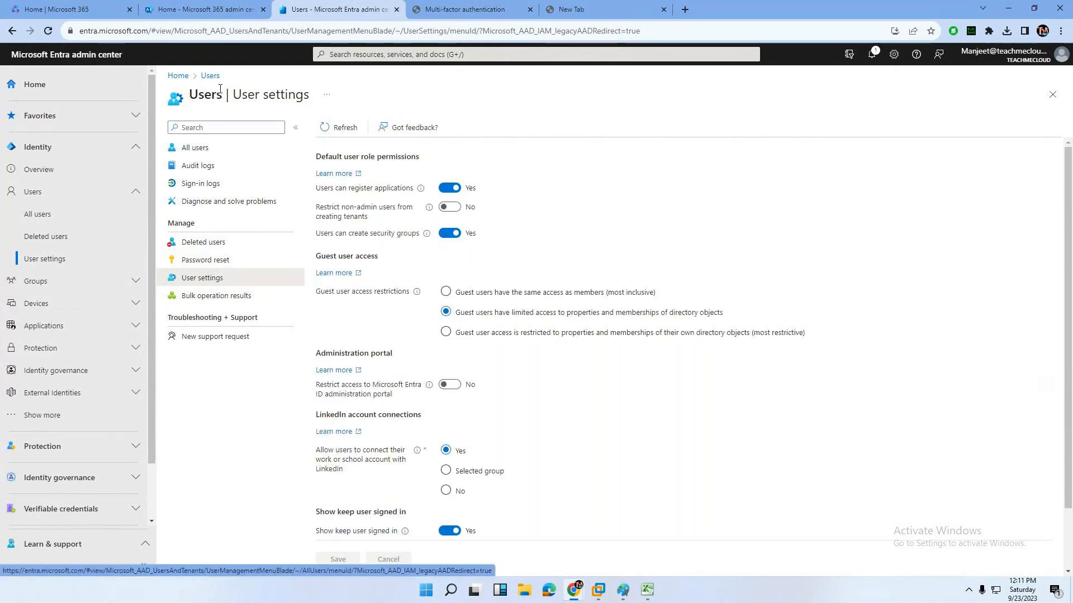
- Navigate back to the All users list in the Entra admin center
{"action": "left_click", "coordinate": [177, 76]}
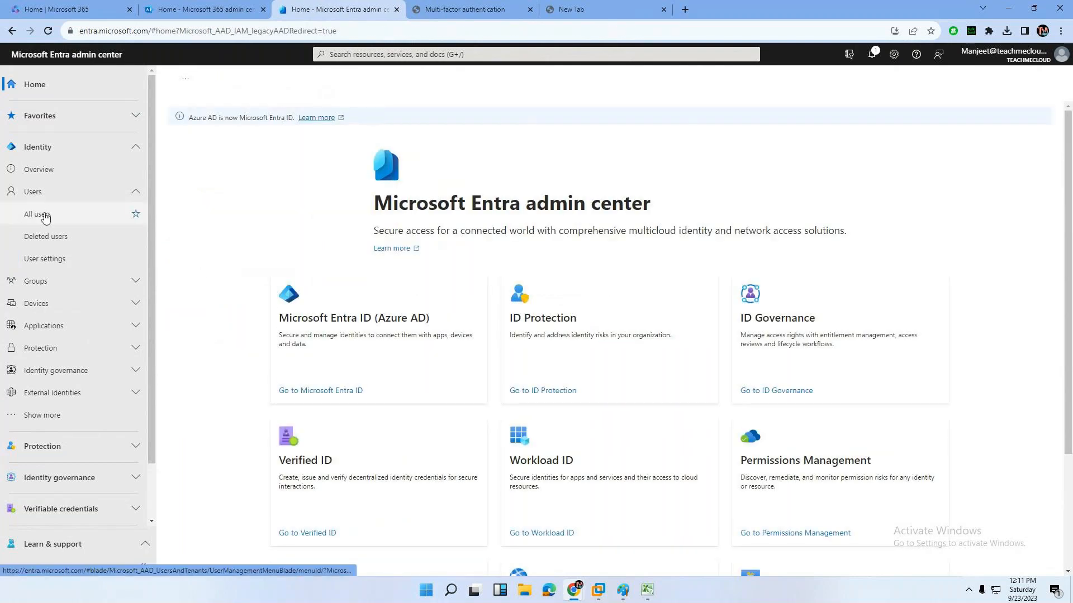
{"action": "left_click", "coordinate": [41, 195]}
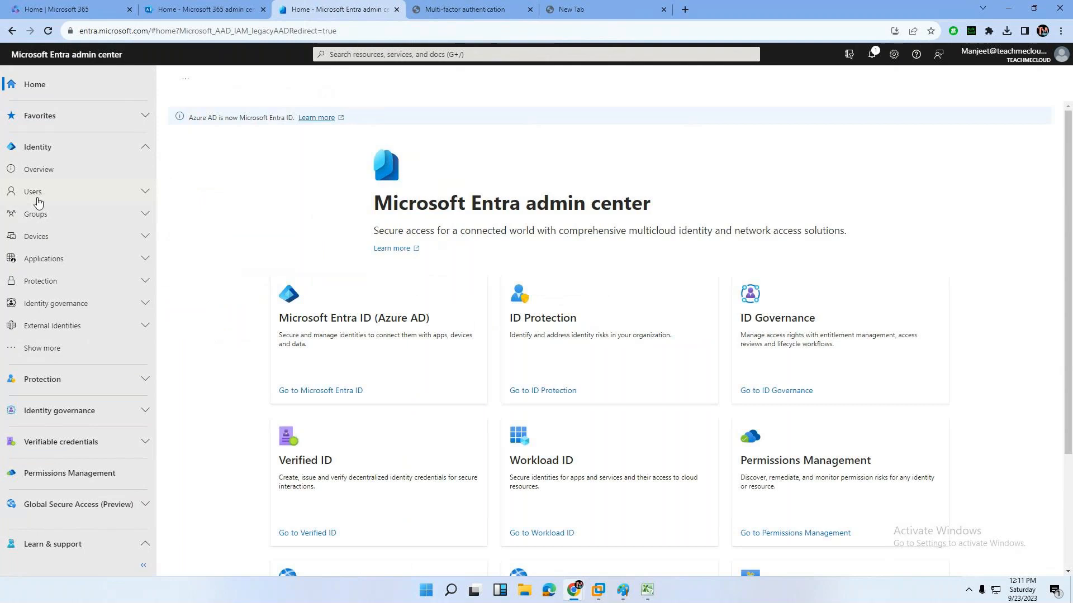
{"action": "left_click", "coordinate": [45, 195]}
{"action": "left_click", "coordinate": [48, 217]}
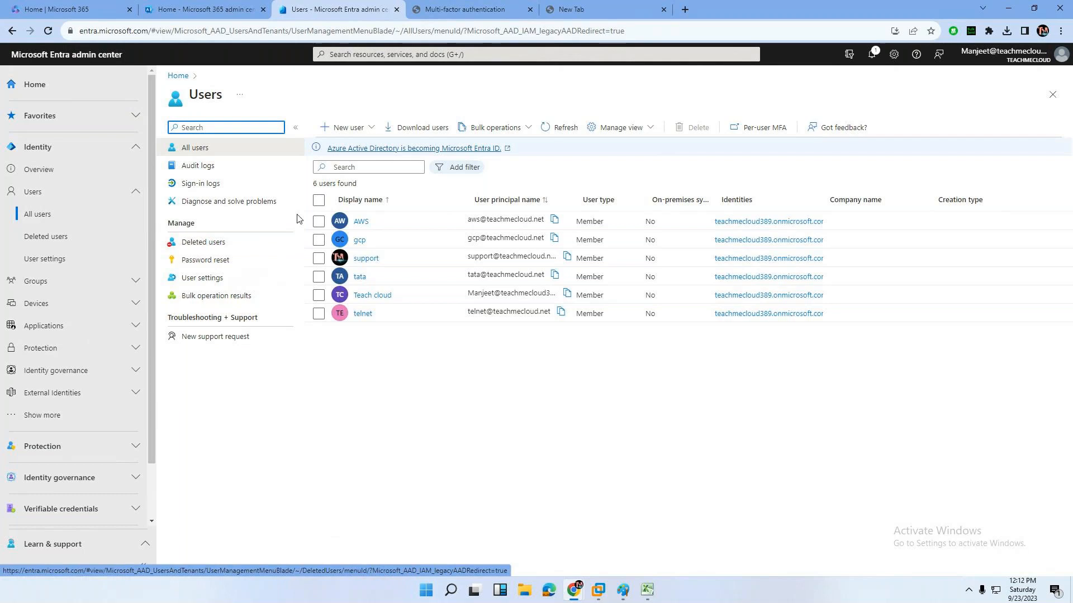
- Open the password reset authentication methods settings and review the methods available to users
{"action": "left_click", "coordinate": [211, 262]}
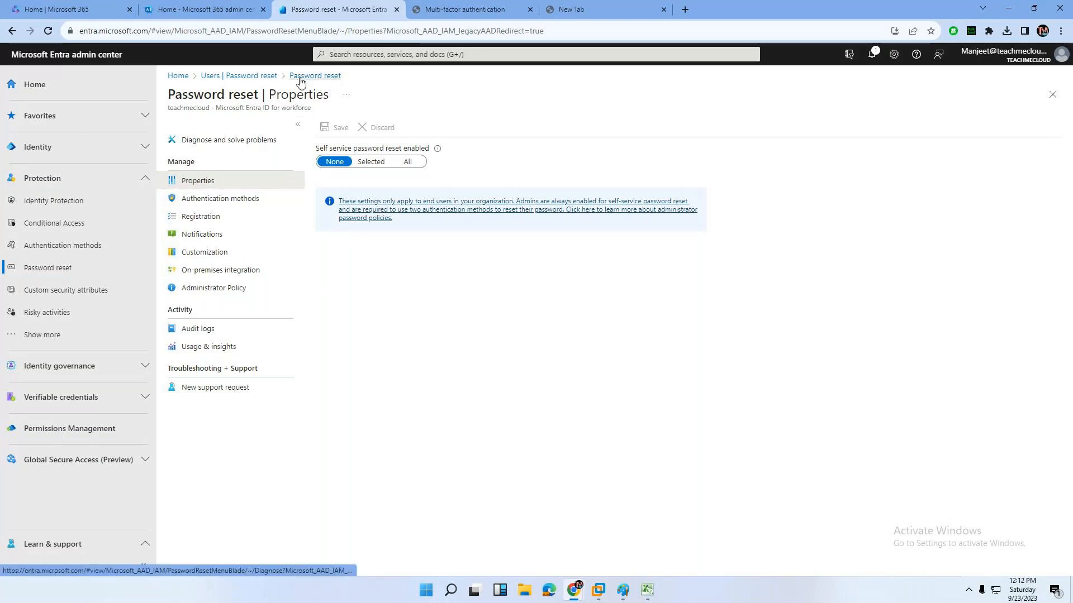
{"action": "left_click", "coordinate": [228, 199]}
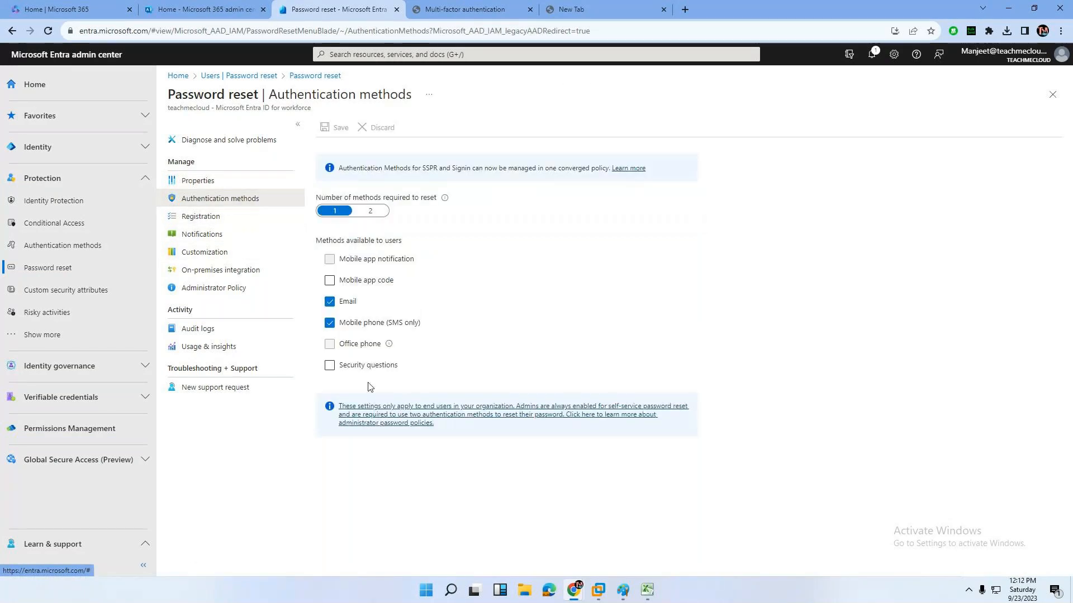
{"action": "left_click", "coordinate": [329, 284]}
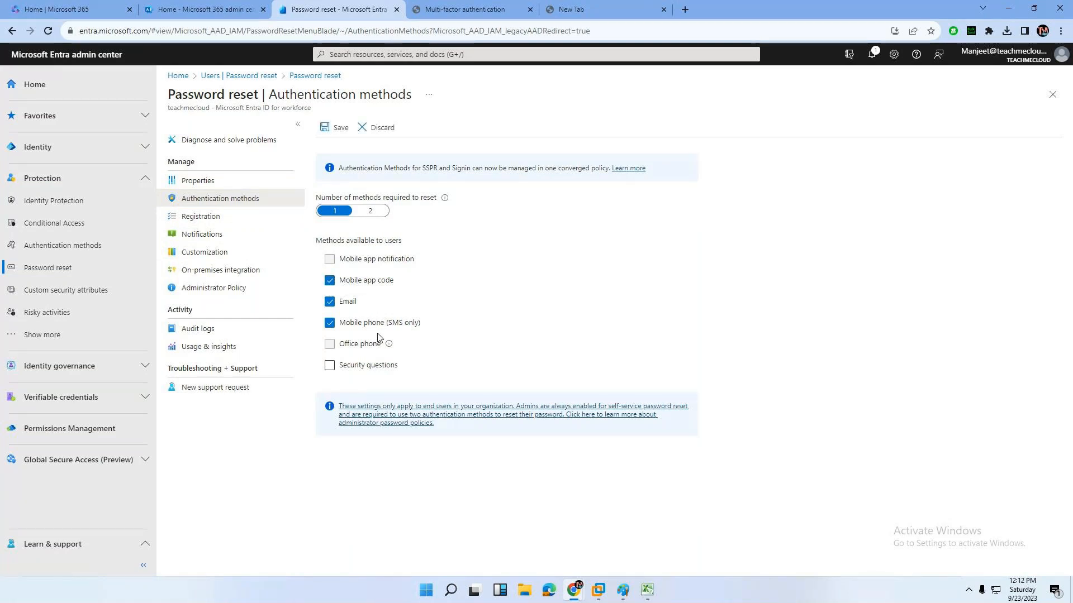
{"action": "left_click", "coordinate": [330, 283]}
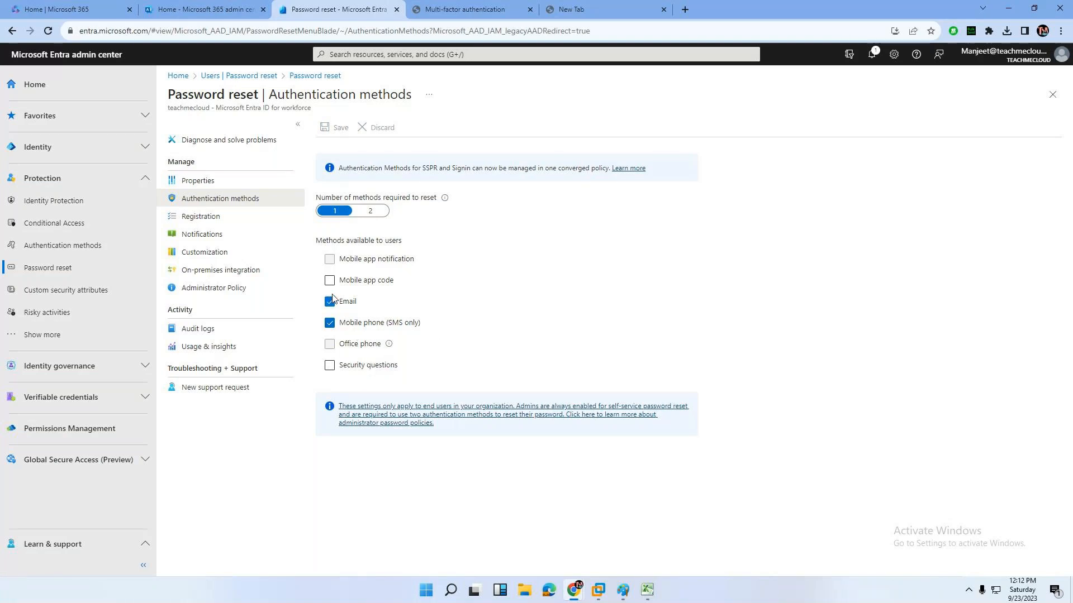
- Set the number of methods required to reset a password to 2
{"action": "left_click", "coordinate": [370, 211]}
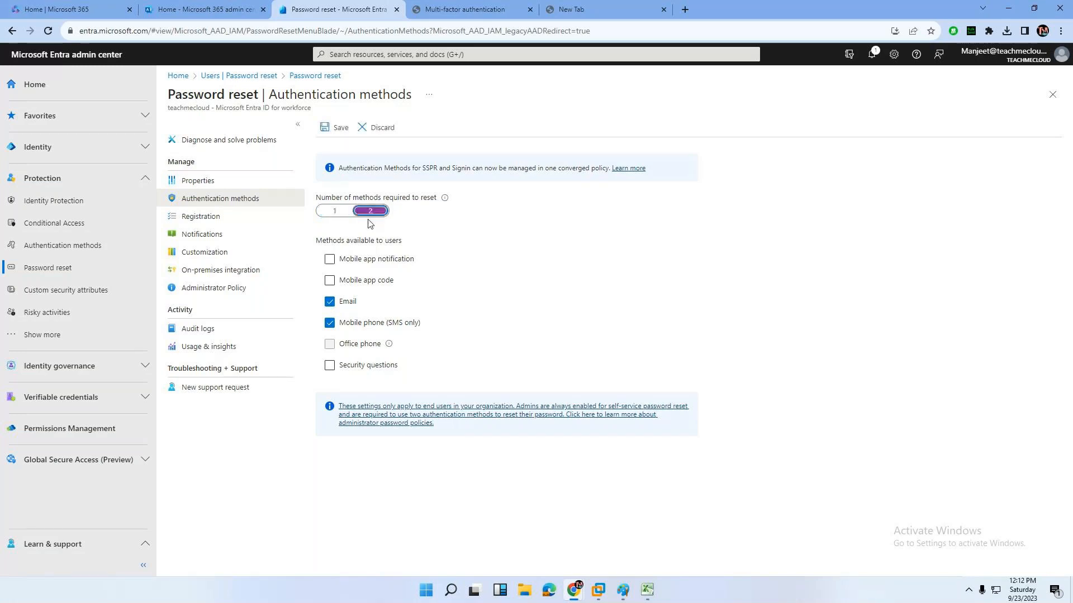
{"action": "left_click", "coordinate": [334, 211]}
{"action": "left_click", "coordinate": [380, 211]}
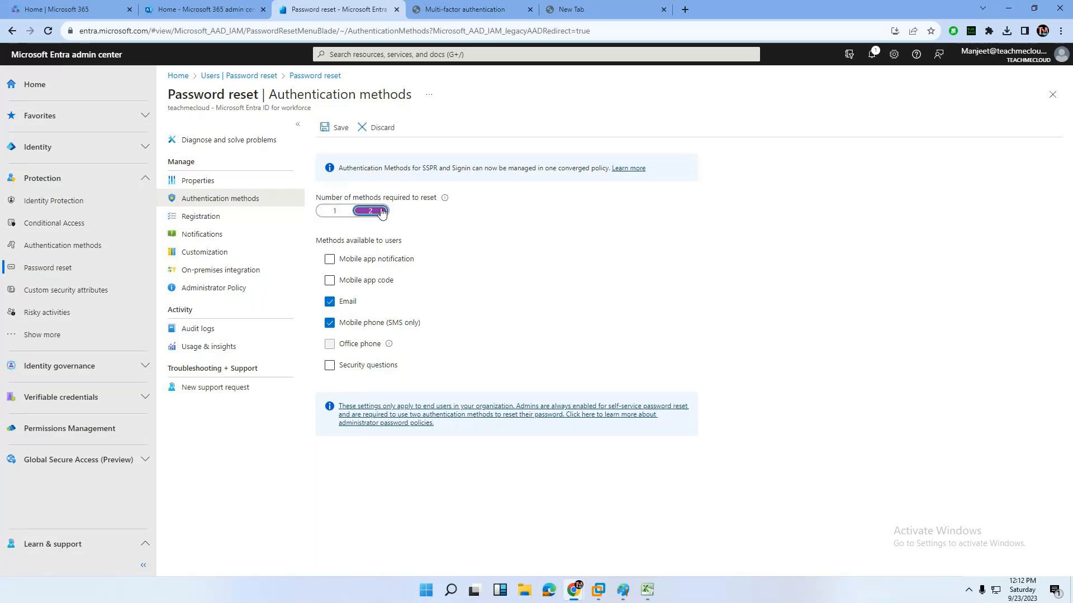
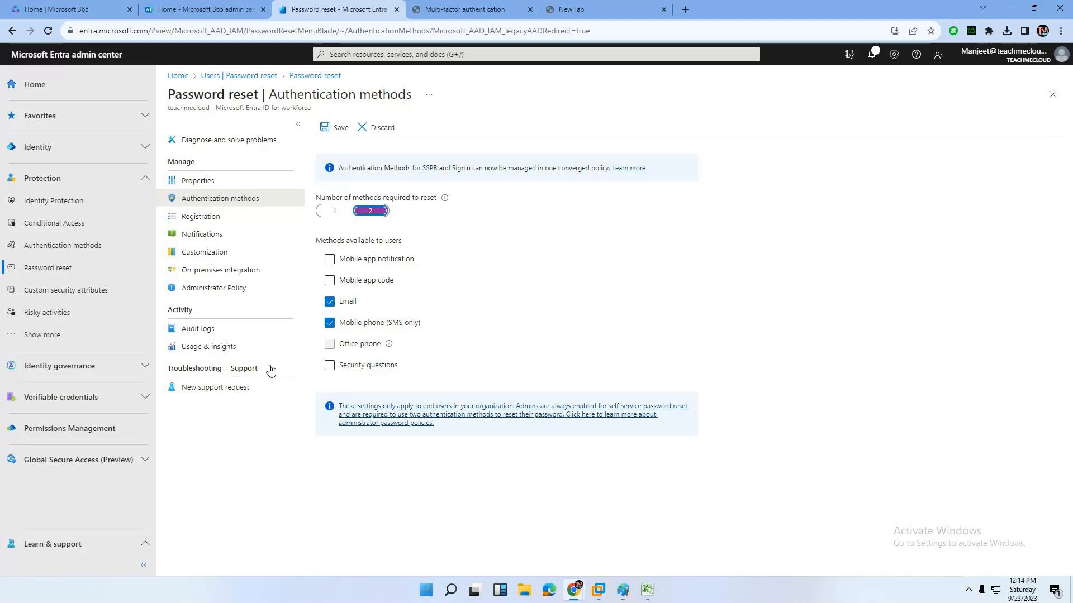
- Close the New Tab and multi-factor authentication browser tabs and return to the Entra Users list
{"action": "left_click", "coordinate": [467, 10]}
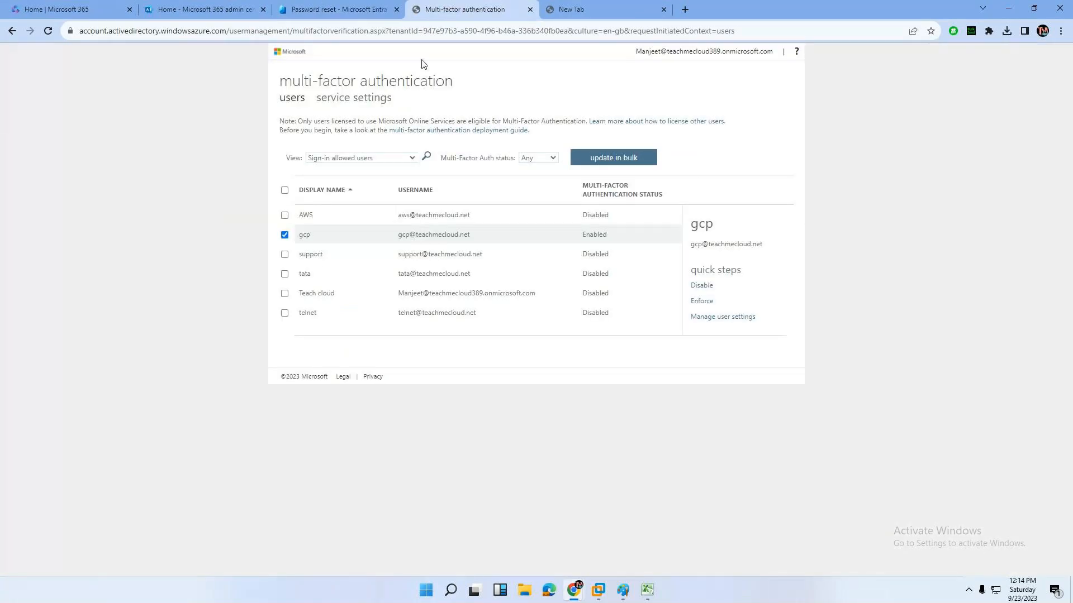
{"action": "left_click", "coordinate": [344, 10]}
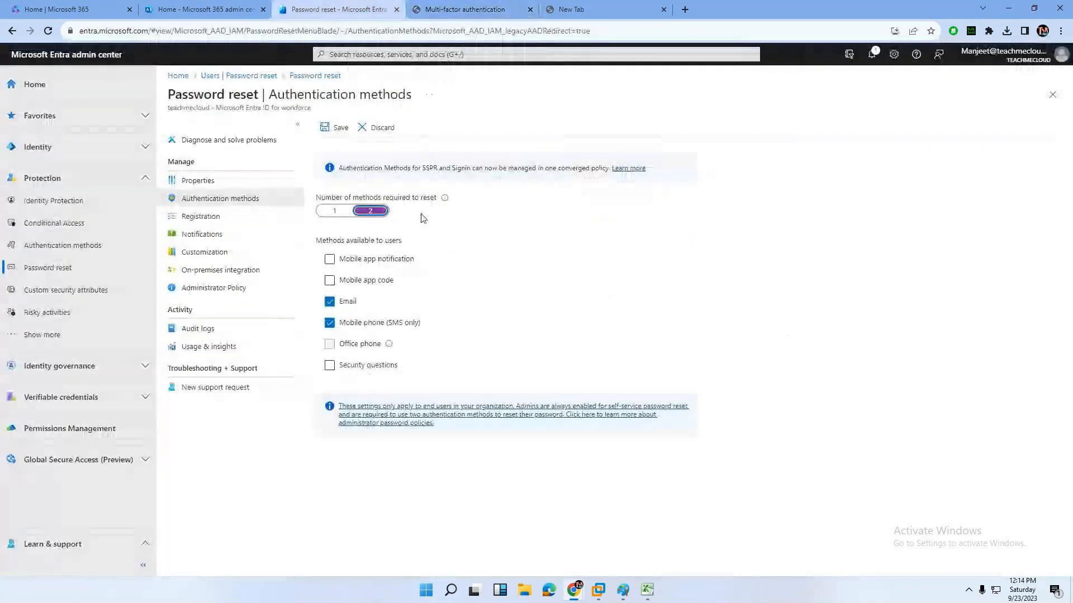
{"action": "left_click", "coordinate": [614, 11]}
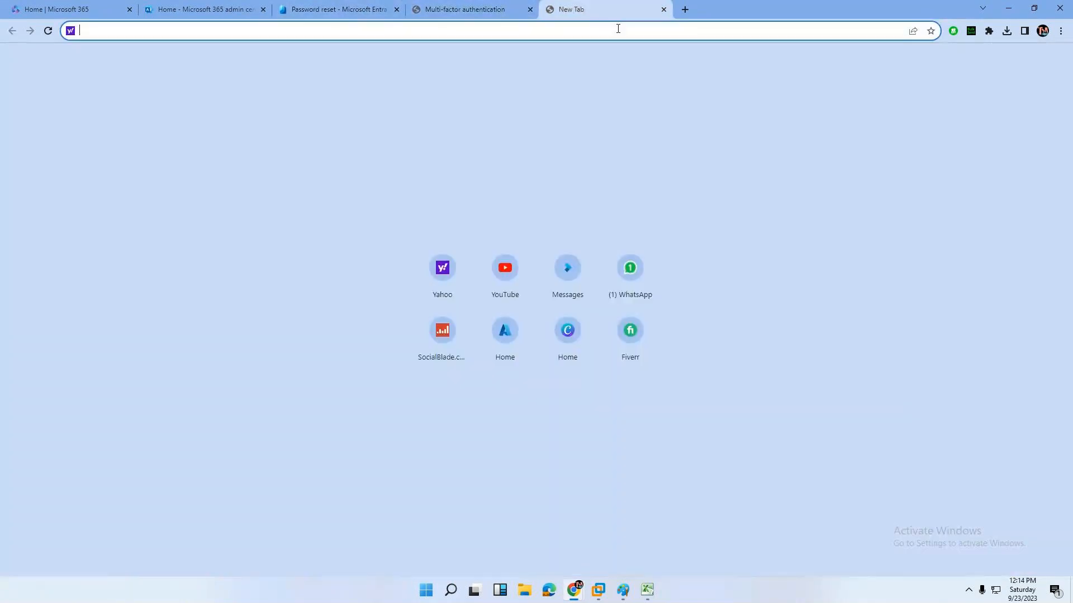
{"action": "left_click", "coordinate": [664, 9]}
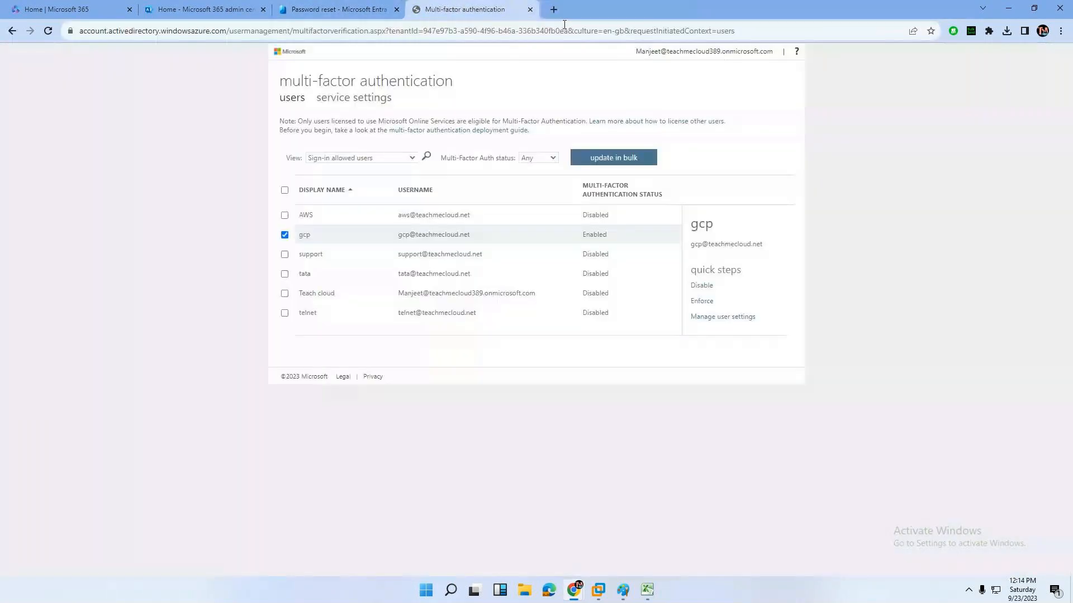
{"action": "left_click", "coordinate": [530, 10]}
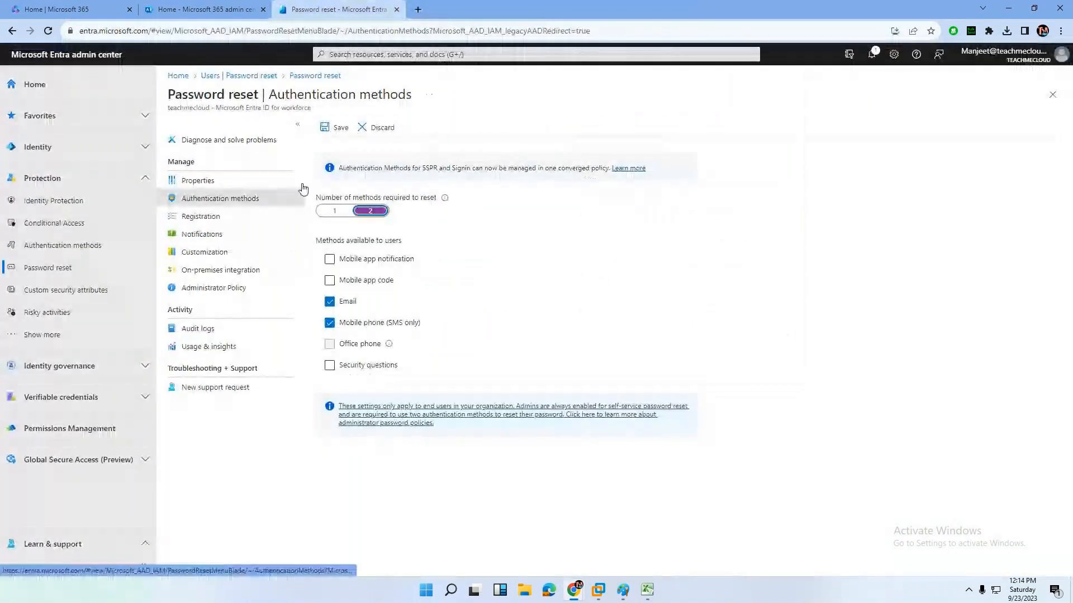
{"action": "left_click", "coordinate": [283, 76]}
{"action": "key", "text": "Return"}
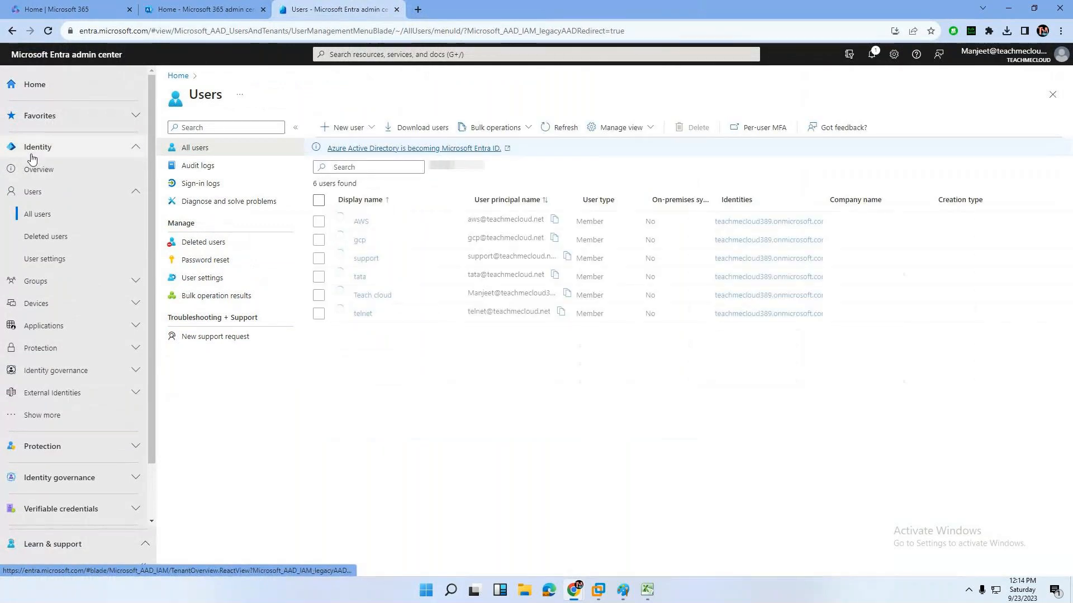
- Switch to the Azure AD virtual machine and sign in as CLASS\Administrator with the account password
{"action": "mouse_move", "coordinate": [599, 589]}
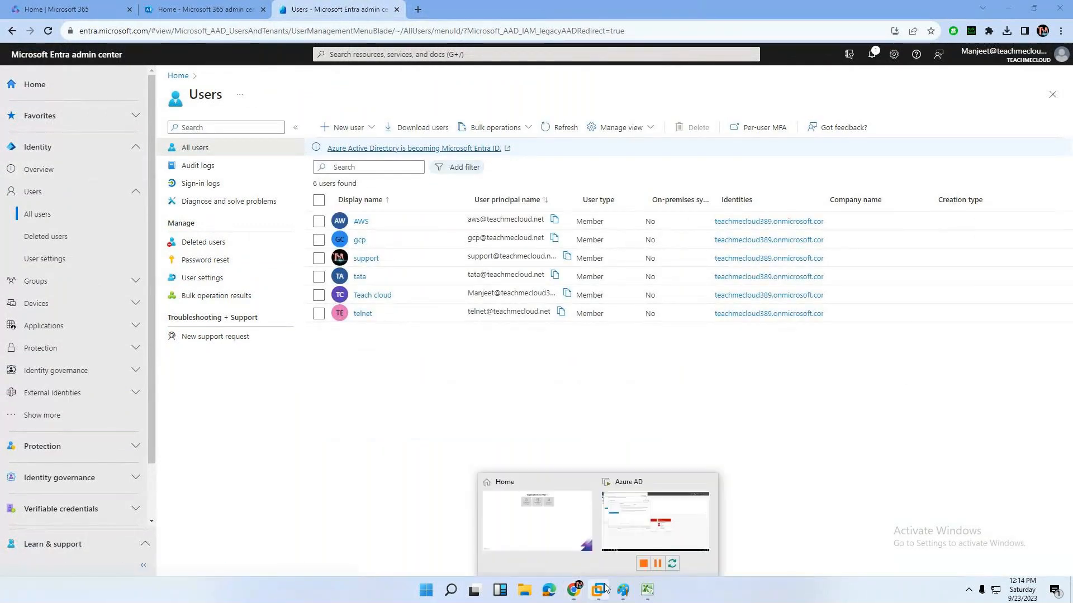
{"action": "left_click", "coordinate": [638, 503]}
{"action": "left_click", "coordinate": [284, 7]}
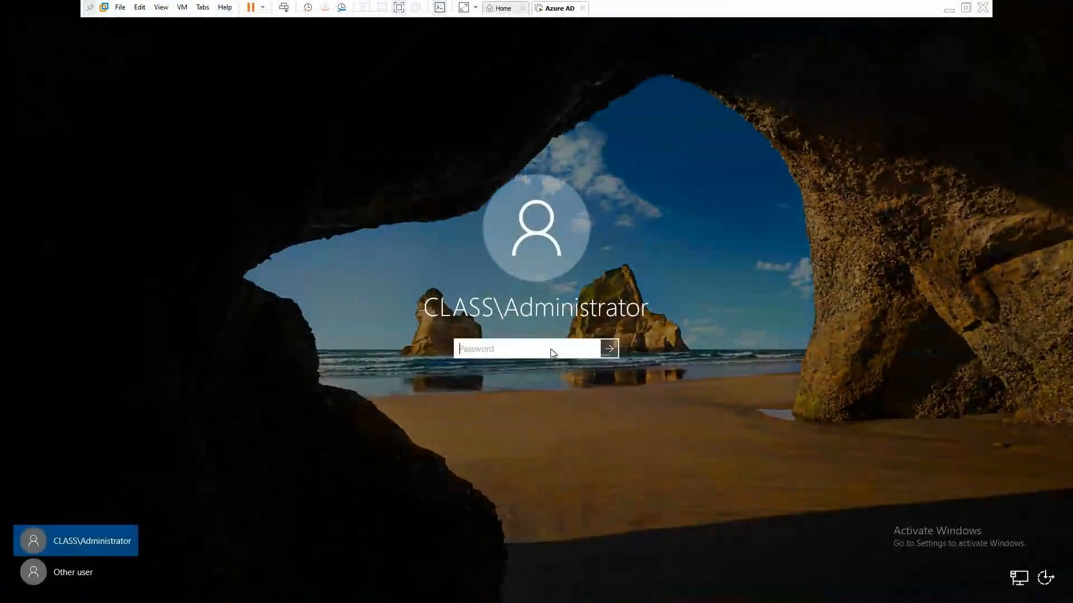
{"action": "left_click", "coordinate": [552, 352]}
{"action": "type", "text": "***"}
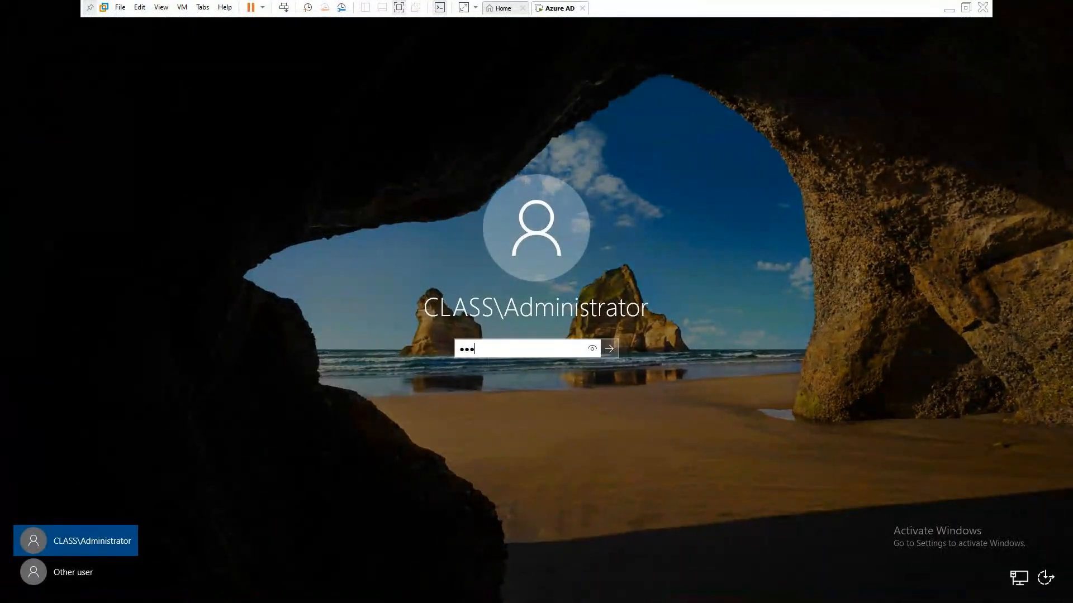
{"action": "key", "text": "BackSpace"}
{"action": "key", "text": "BackSpace"}
{"action": "key", "text": "BackSpace"}
{"action": "type", "text": "**********"}
{"action": "key", "text": "Return"}
{"action": "key", "text": "Return"}
{"action": "type", "text": "**********"}
{"action": "key", "text": "Return"}
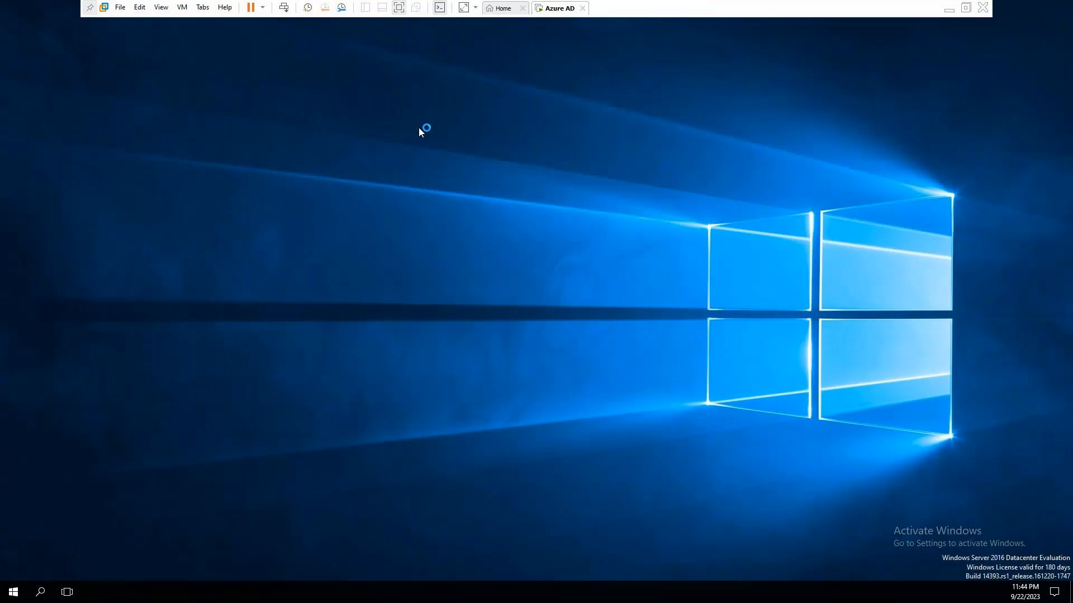
{"action": "right_click", "coordinate": [393, 220]}
{"action": "left_click", "coordinate": [423, 253]}
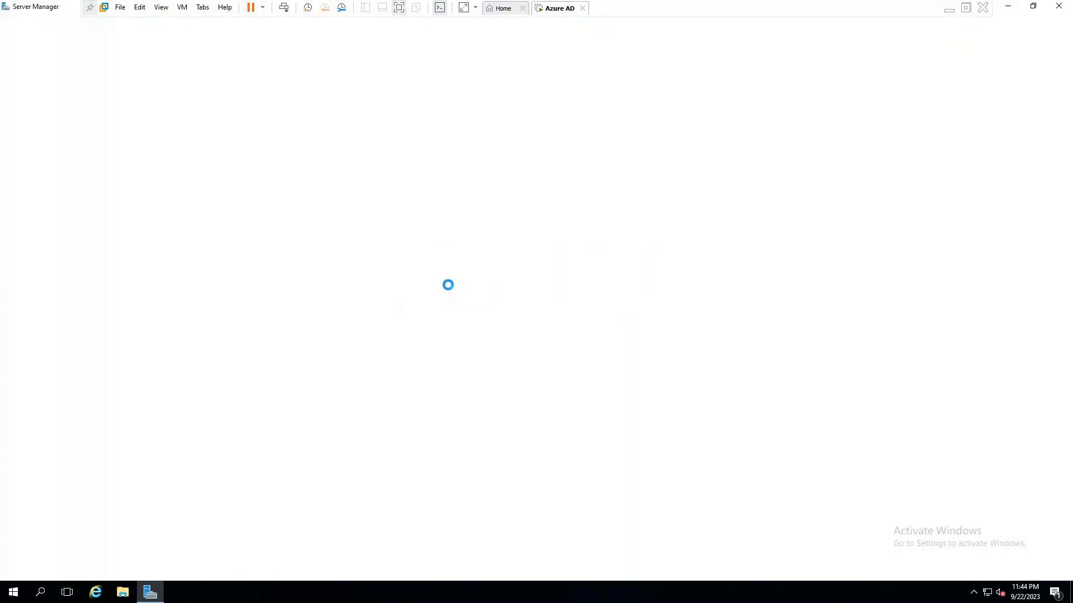
{"action": "left_click", "coordinate": [1058, 6]}
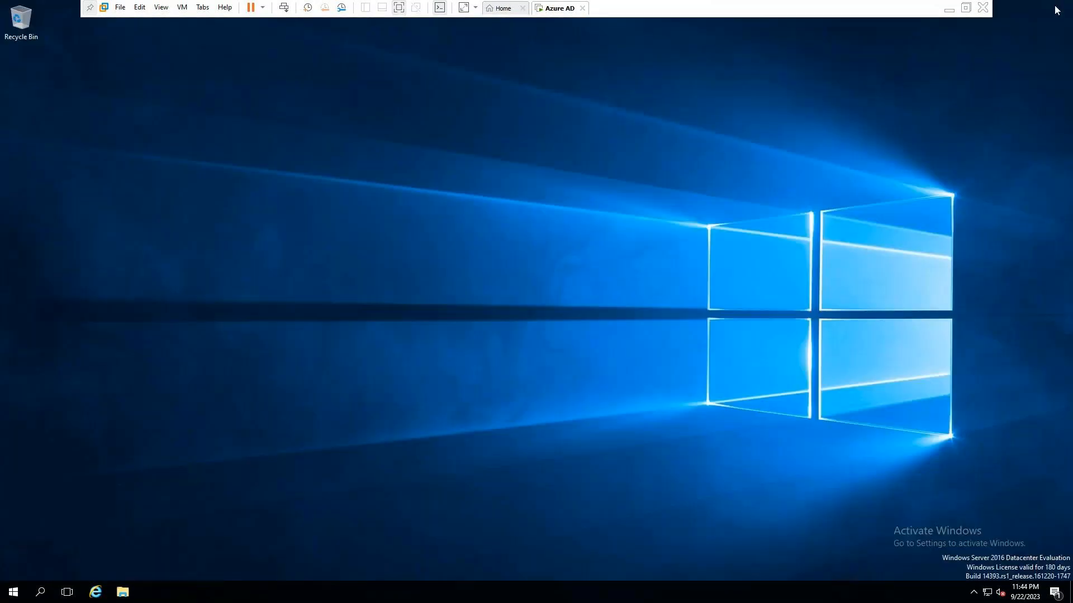
{"action": "right_click", "coordinate": [478, 275]}
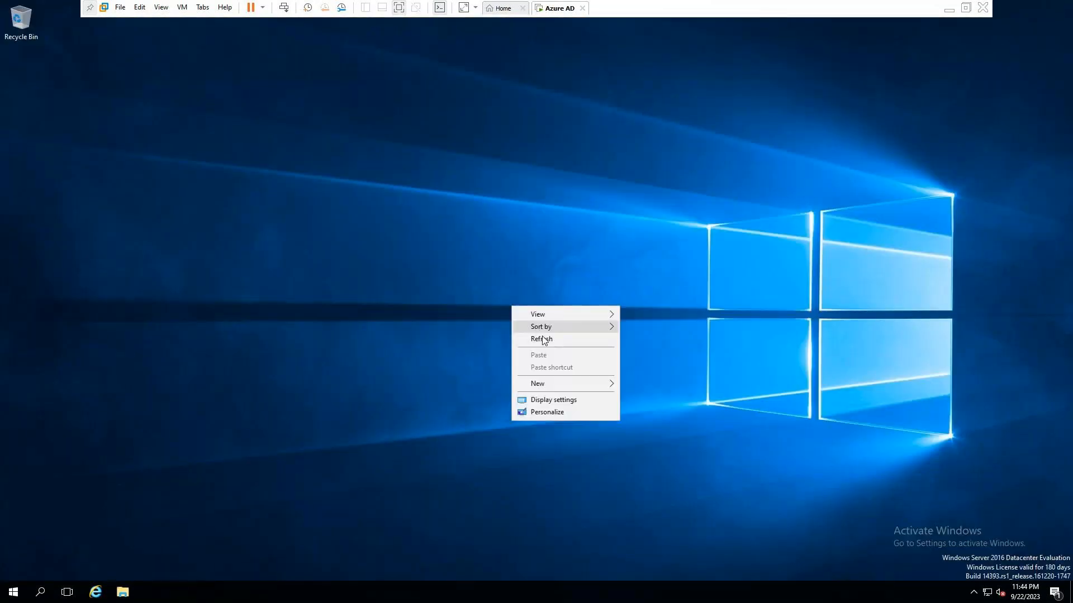
{"action": "right_click", "coordinate": [535, 331]}
{"action": "left_click", "coordinate": [565, 364]}
{"action": "right_click", "coordinate": [586, 387]}
{"action": "left_click", "coordinate": [612, 424]}
- Open Server Manager and launch Active Directory Users and Computers from its tools
{"action": "left_click", "coordinate": [17, 591]}
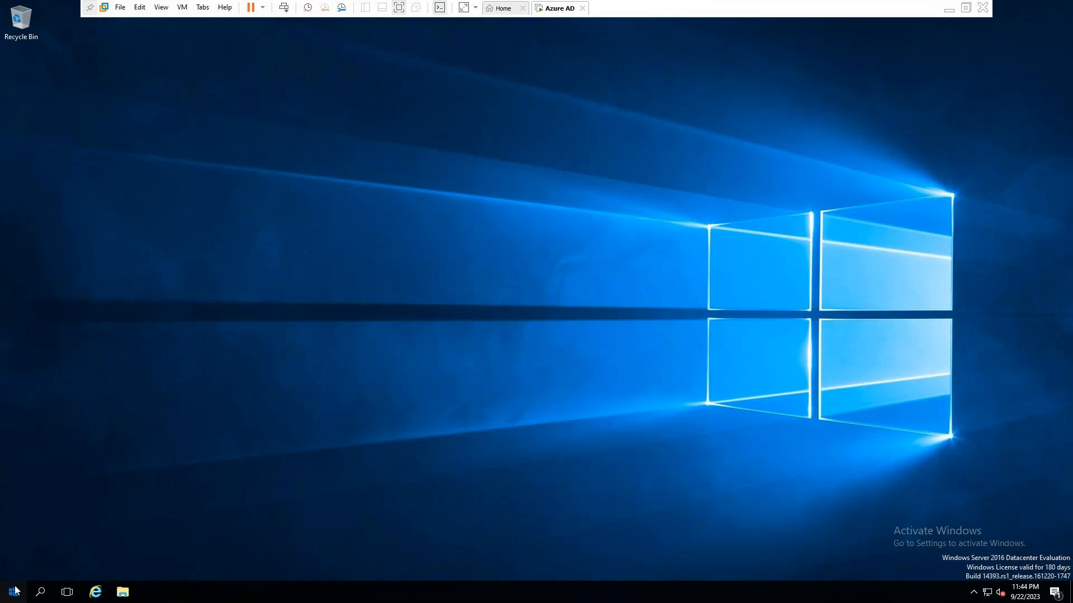
{"action": "left_click", "coordinate": [192, 291]}
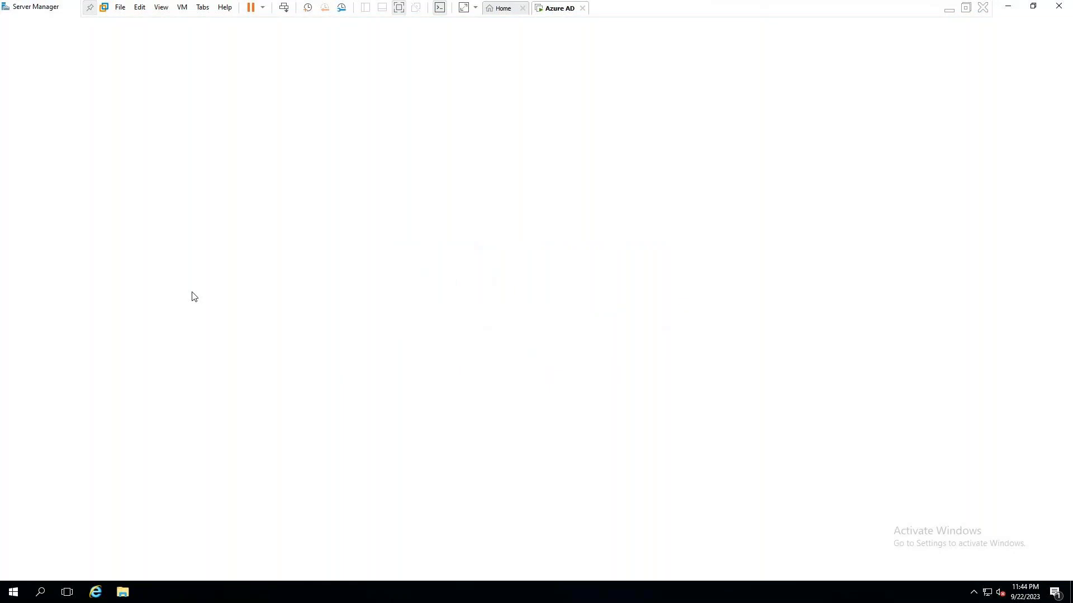
{"action": "left_click", "coordinate": [991, 30]}
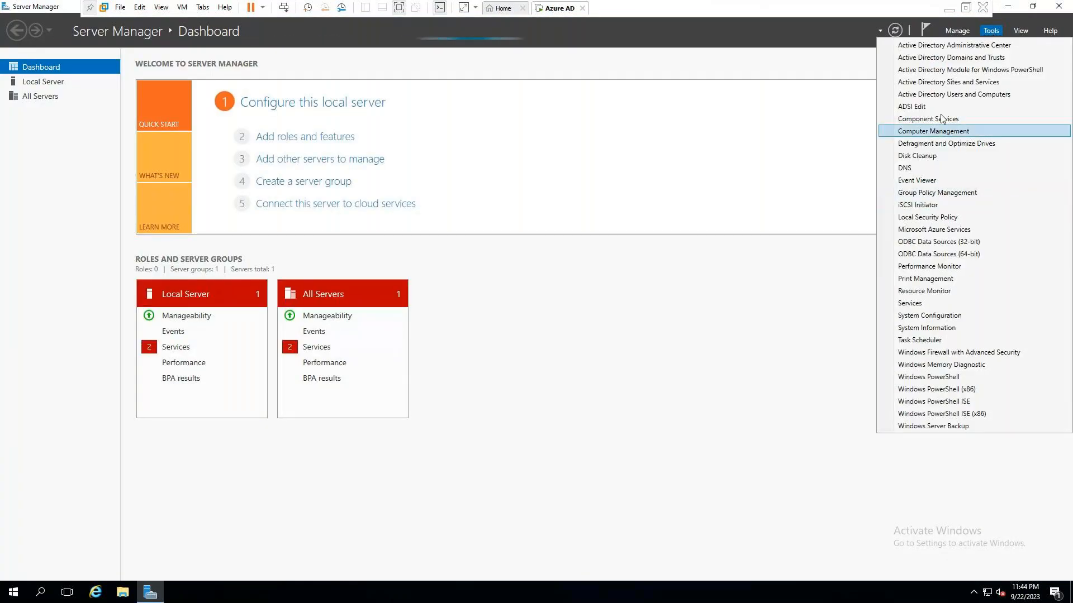
{"action": "left_click", "coordinate": [943, 95]}
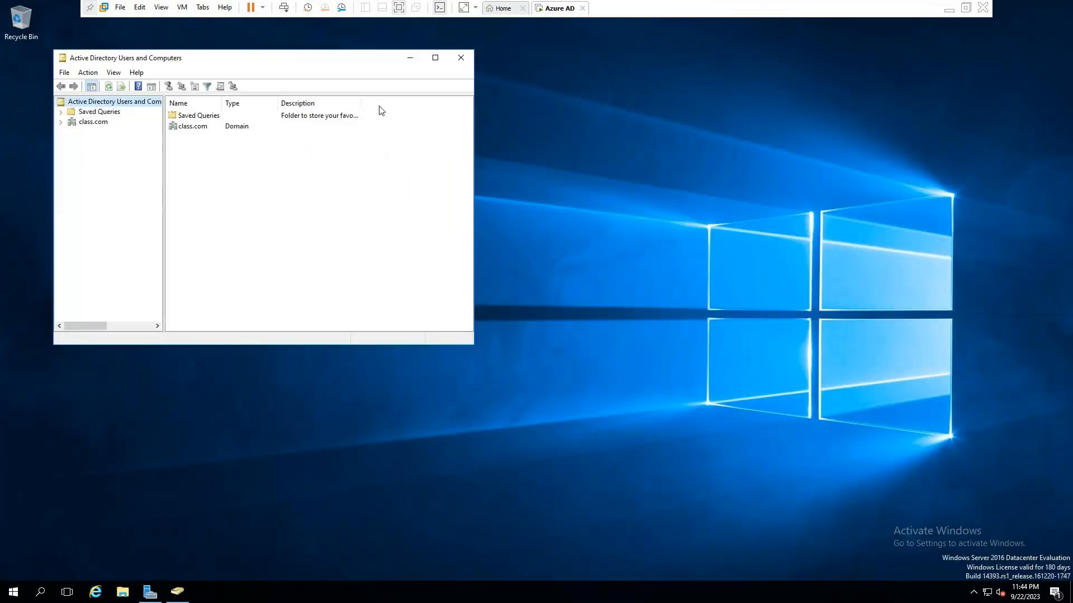
{"action": "left_click_drag", "start_coordinate": [299, 60], "coordinate": [611, 186]}
{"action": "left_click", "coordinate": [367, 231]}
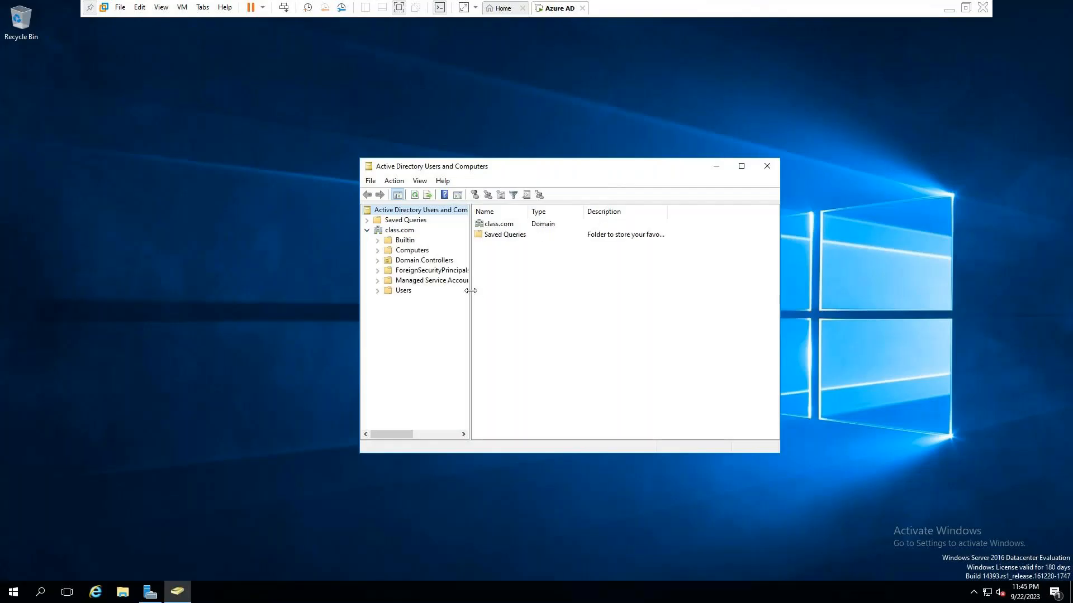
- Widen the tree pane, open the class.com Users container and maximize the window
{"action": "left_click_drag", "start_coordinate": [491, 304], "coordinate": [541, 319]}
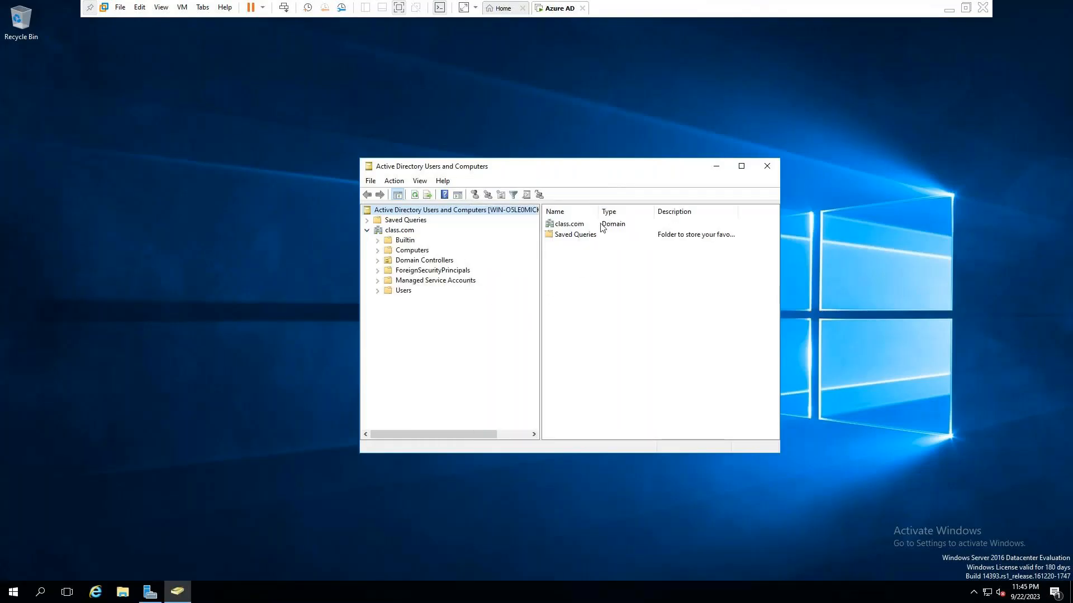
{"action": "left_click", "coordinate": [404, 291]}
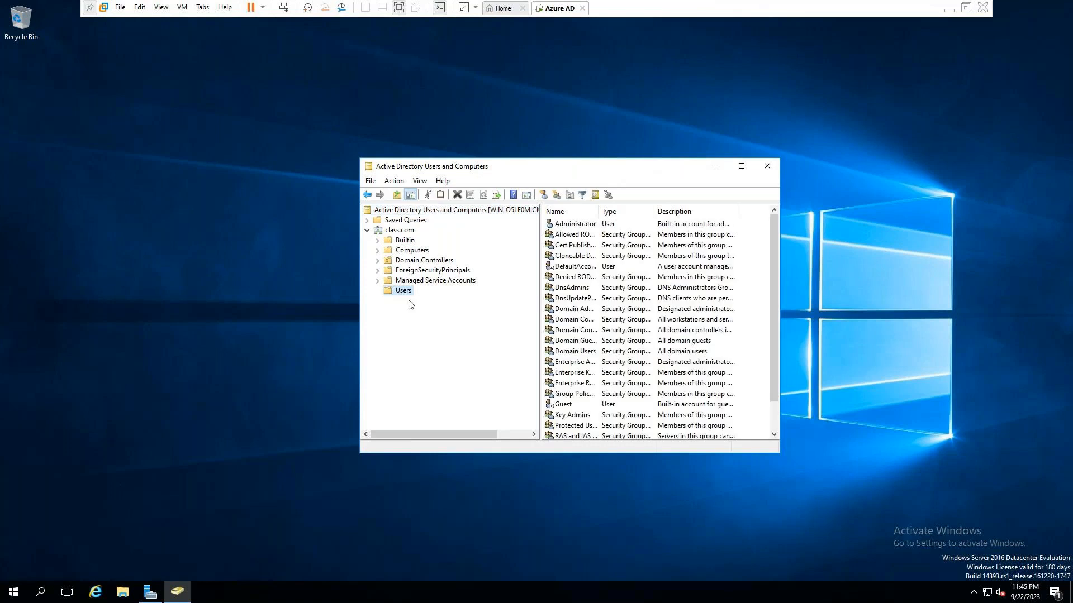
{"action": "left_click", "coordinate": [741, 166]}
- Start a new user in the Users container with first name and logon name raj
{"action": "right_click", "coordinate": [271, 383]}
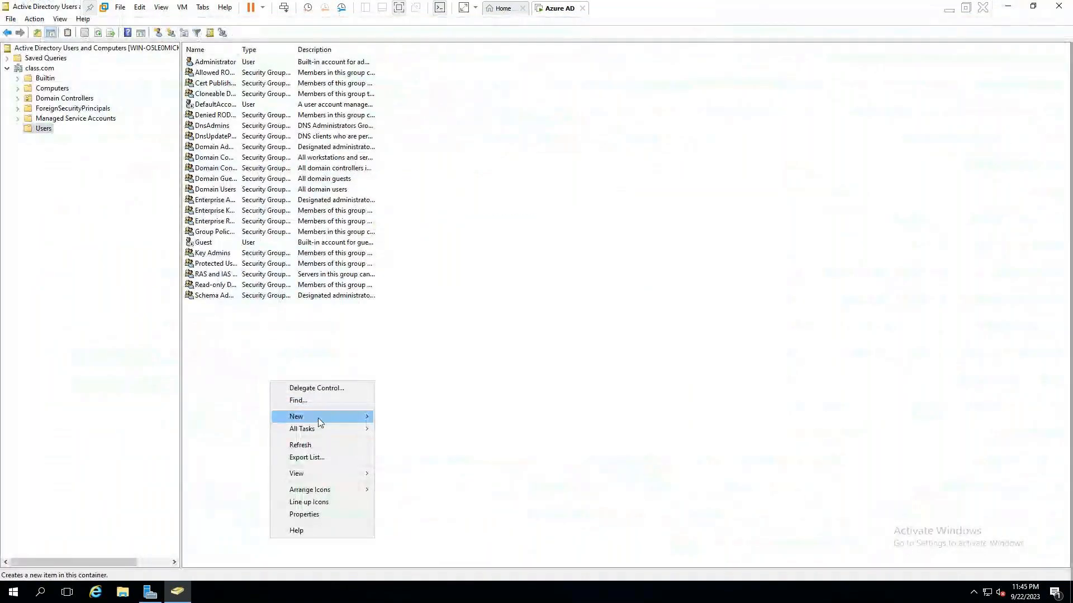
{"action": "mouse_move", "coordinate": [317, 418]}
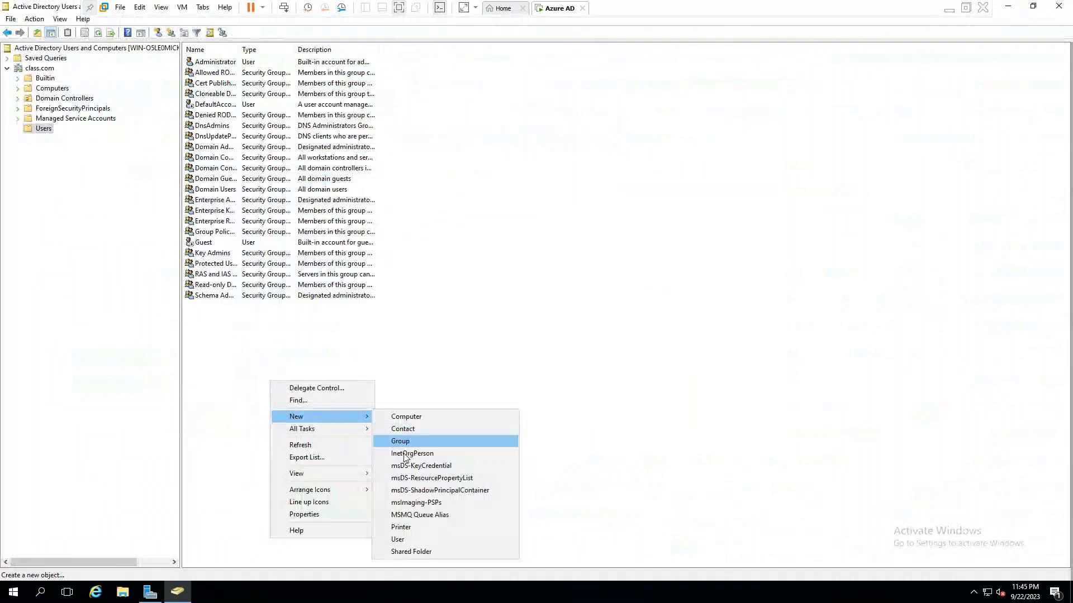
{"action": "left_click", "coordinate": [405, 540]}
{"action": "type", "text": "raj"}
{"action": "left_click", "coordinate": [107, 139]}
{"action": "type", "text": "ra"}
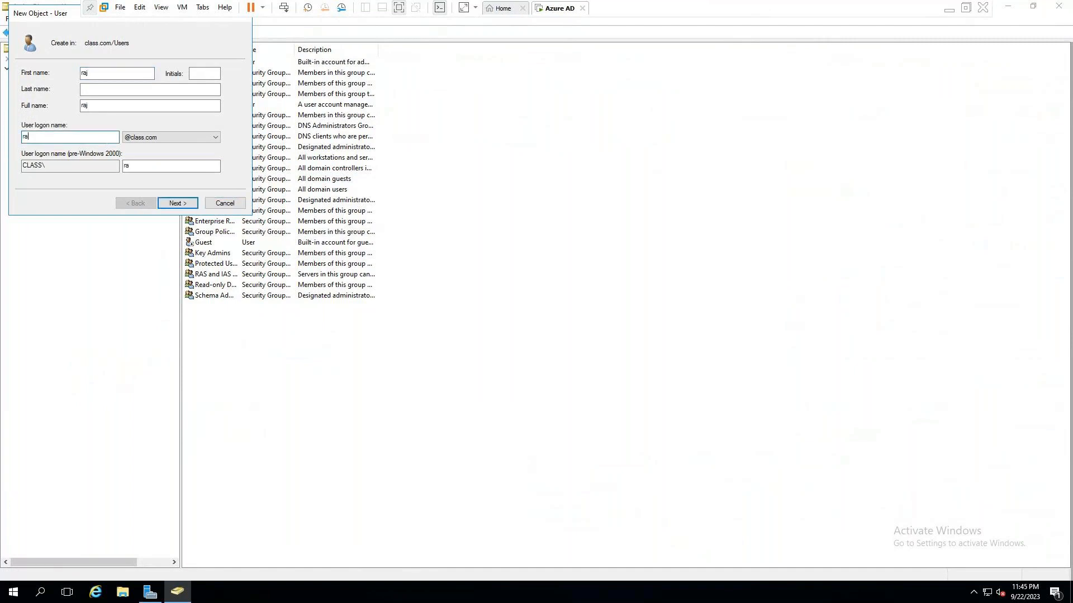
{"action": "type", "text": "j"}
{"action": "key", "text": "Return"}
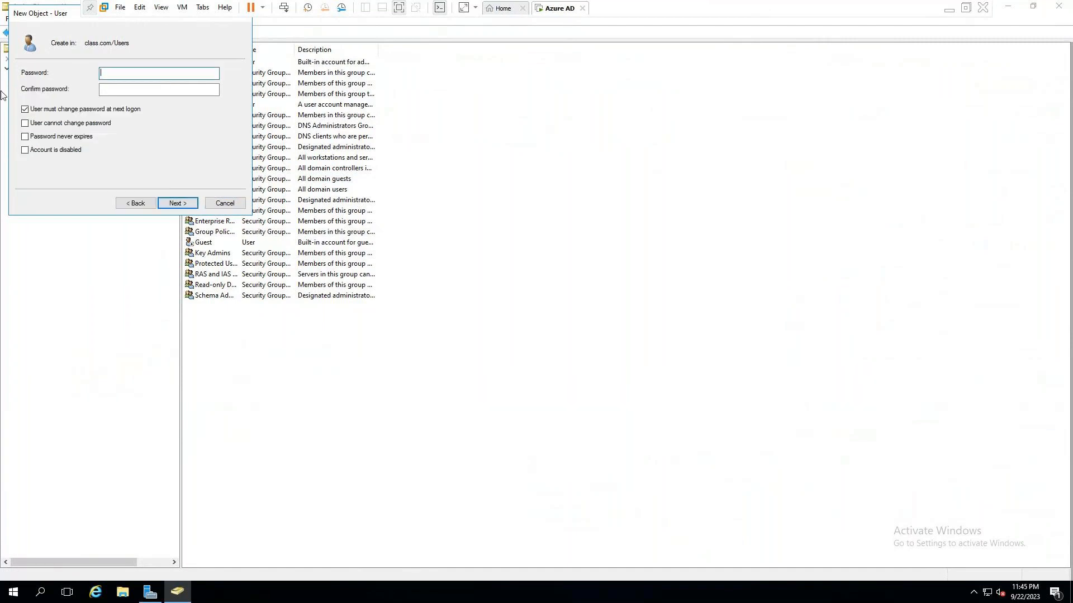
- Clear the must-change-password option, enter and confirm the user's password, and finish creating raj
{"action": "left_click", "coordinate": [35, 110]}
{"action": "left_click", "coordinate": [158, 89]}
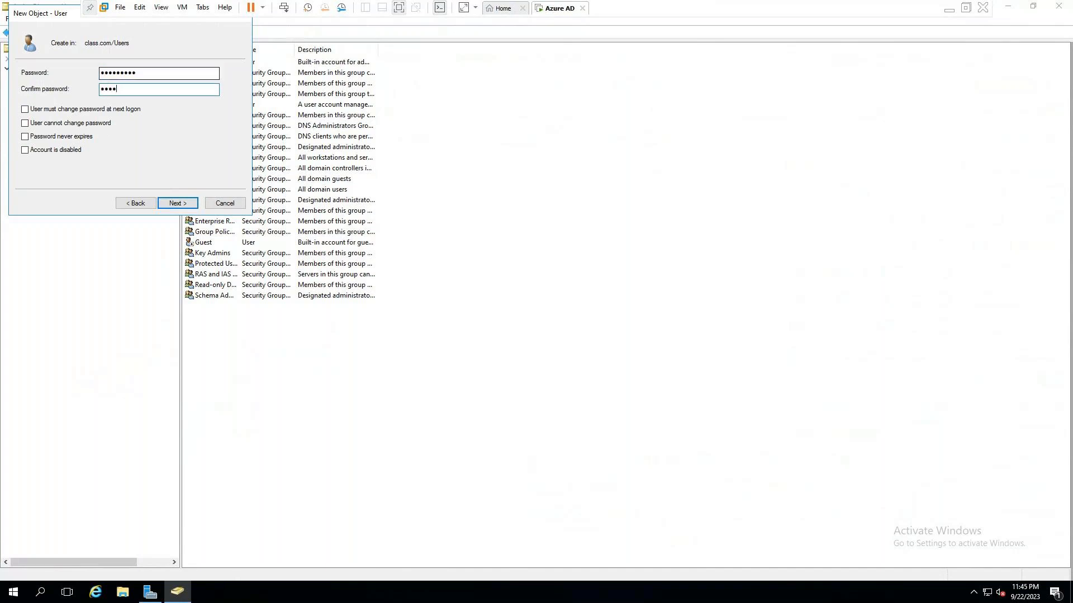
{"action": "left_click", "coordinate": [178, 202]}
{"action": "left_click", "coordinate": [178, 203]}
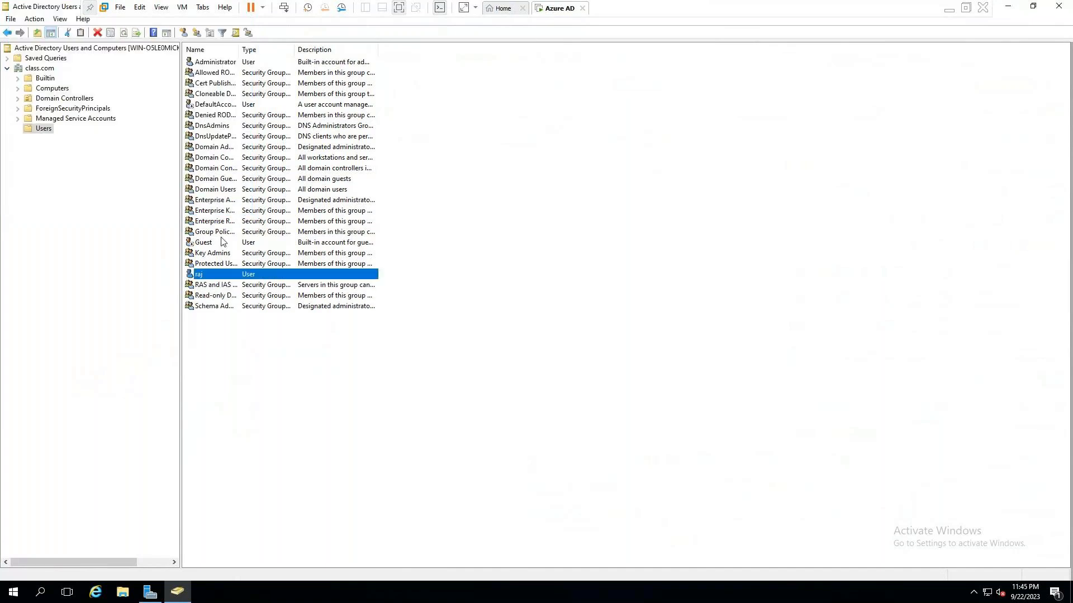
- Start another new user in the Users container with first name and logon name alibaba
{"action": "right_click", "coordinate": [337, 397]}
{"action": "mouse_move", "coordinate": [387, 434]}
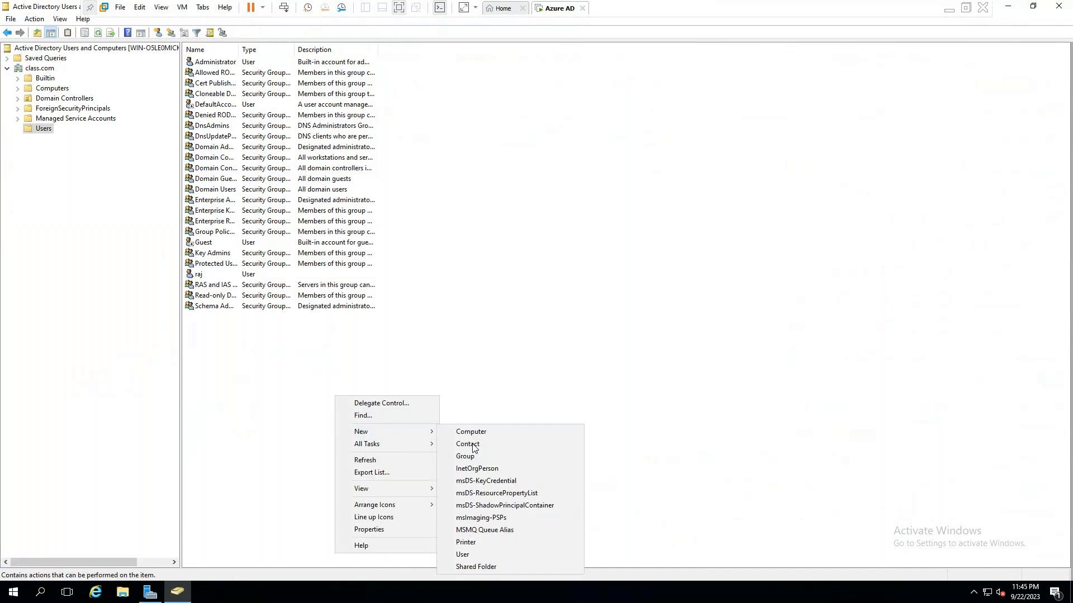
{"action": "left_click", "coordinate": [467, 555]}
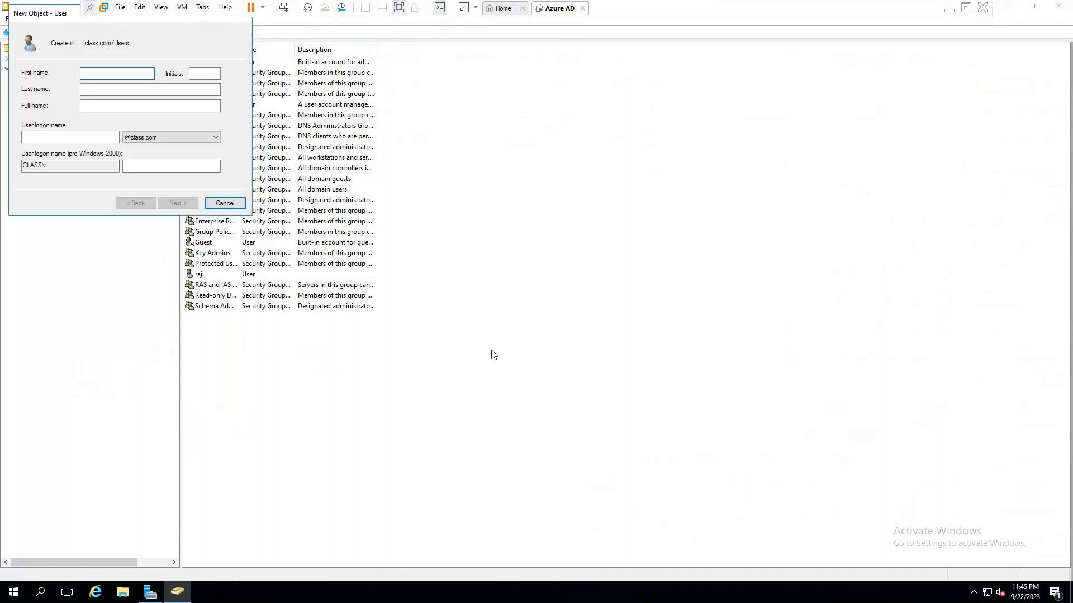
{"action": "type", "text": "alibaba"}
{"action": "left_click", "coordinate": [101, 137]}
{"action": "type", "text": "alibaba"}
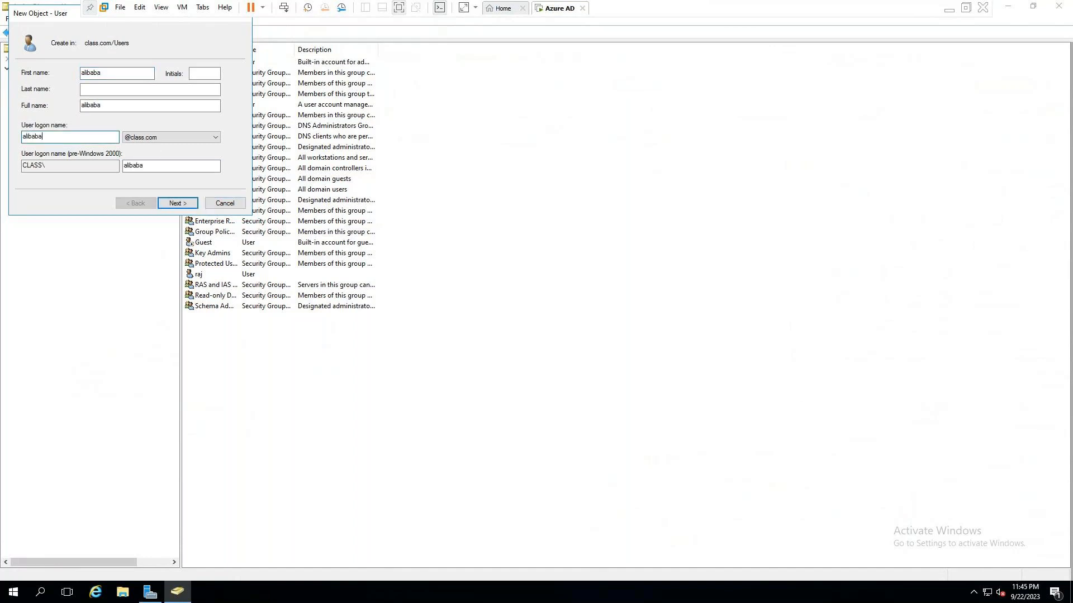
{"action": "left_click", "coordinate": [177, 203]}
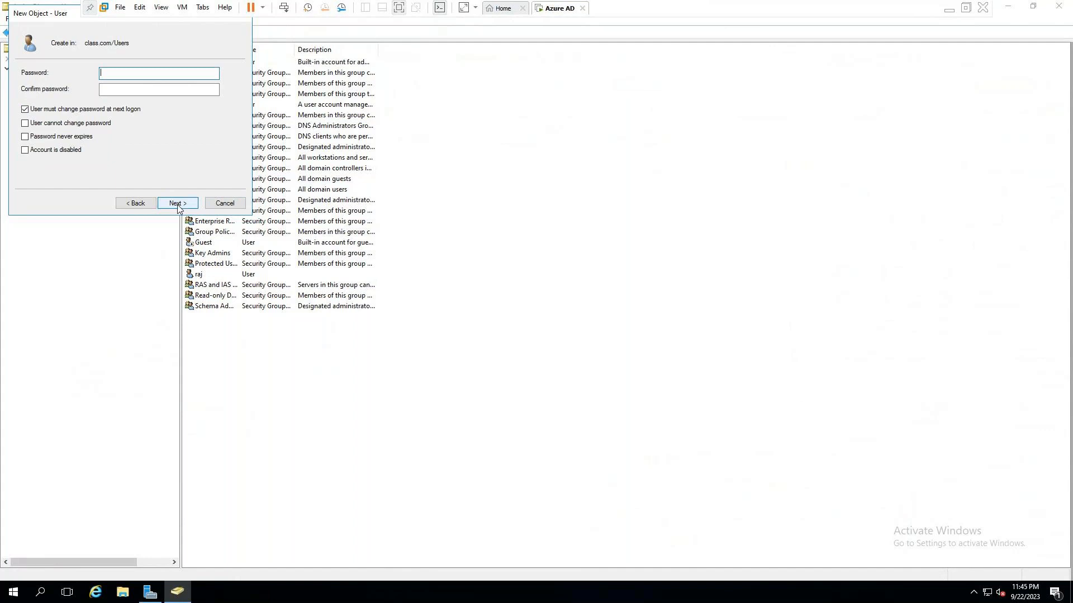
- Enter and confirm the password for alibaba without forcing a change at next logon, and finish creating the user
{"action": "left_click", "coordinate": [137, 75]}
{"action": "type", "text": "•••••••••"}
{"action": "key", "text": "Tab"}
{"action": "type", "text": "•••••••••"}
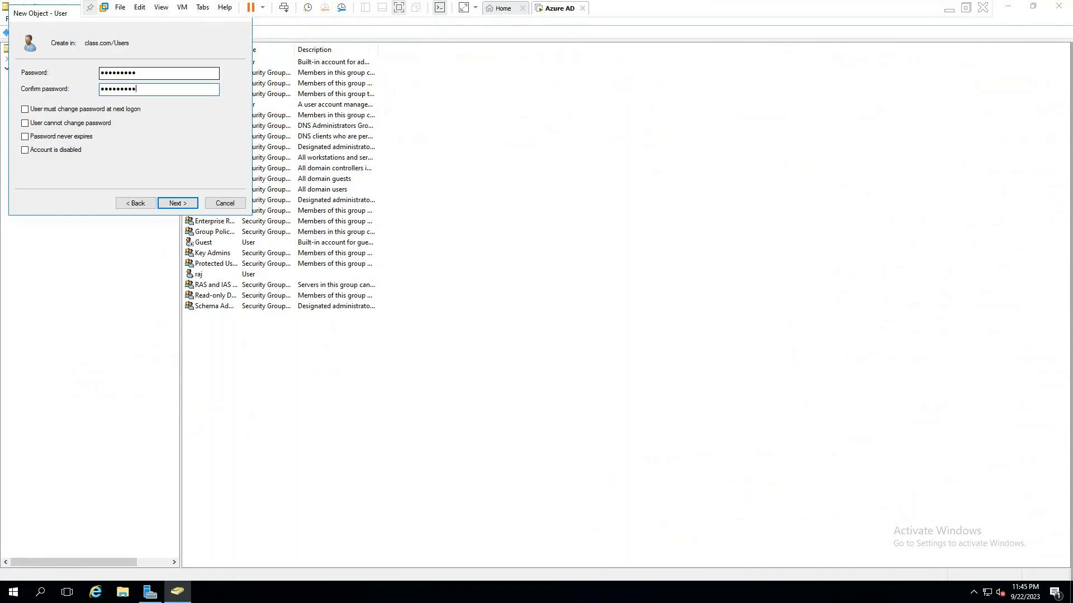
{"action": "left_click", "coordinate": [178, 203]}
{"action": "left_click", "coordinate": [178, 203]}
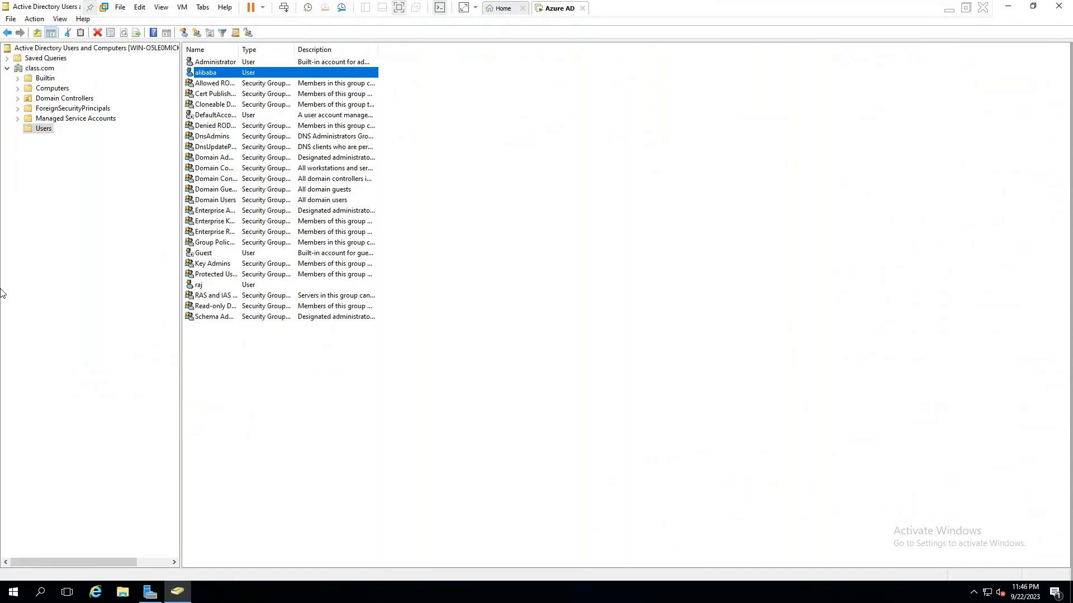
- Minimize the virtual machine window and return to the Entra admin center Users list
{"action": "left_click", "coordinate": [949, 10]}
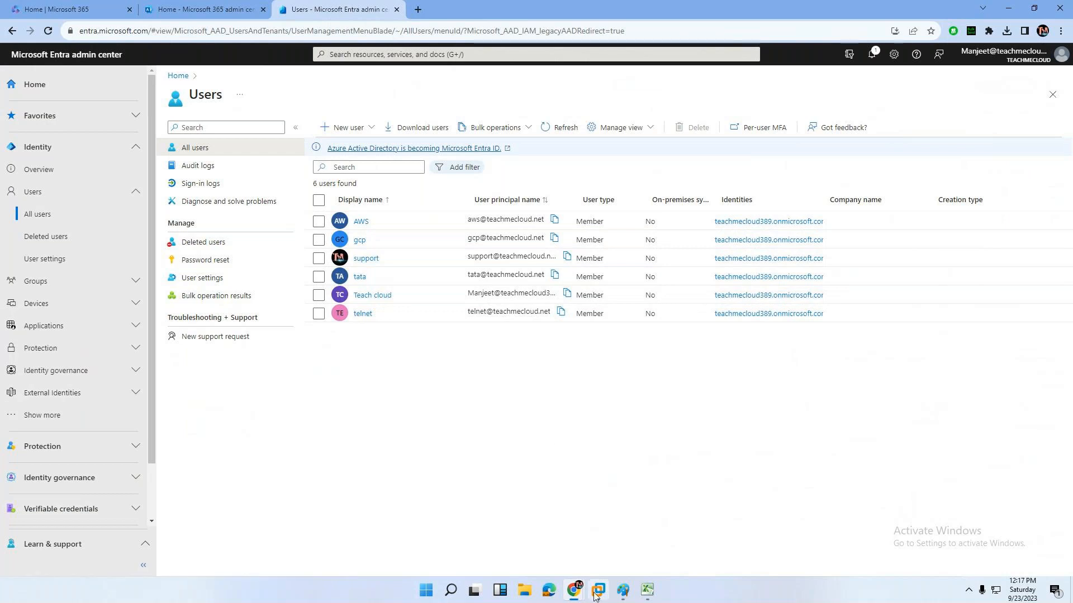
{"action": "mouse_move", "coordinate": [574, 591]}
{"action": "left_click", "coordinate": [750, 549]}
{"action": "left_click", "coordinate": [1059, 7]}
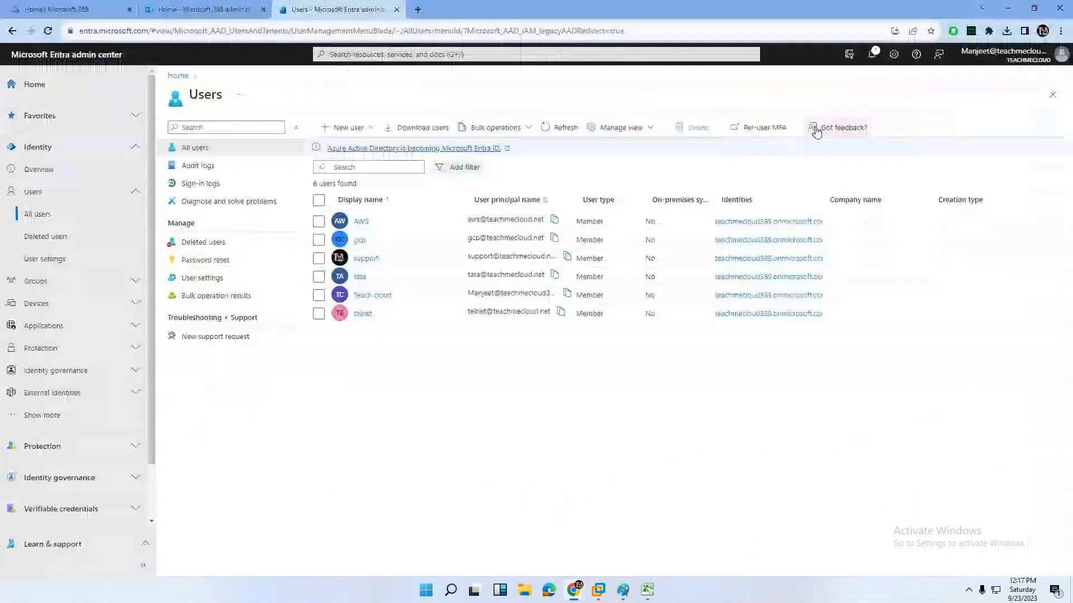
{"action": "mouse_move", "coordinate": [578, 592]}
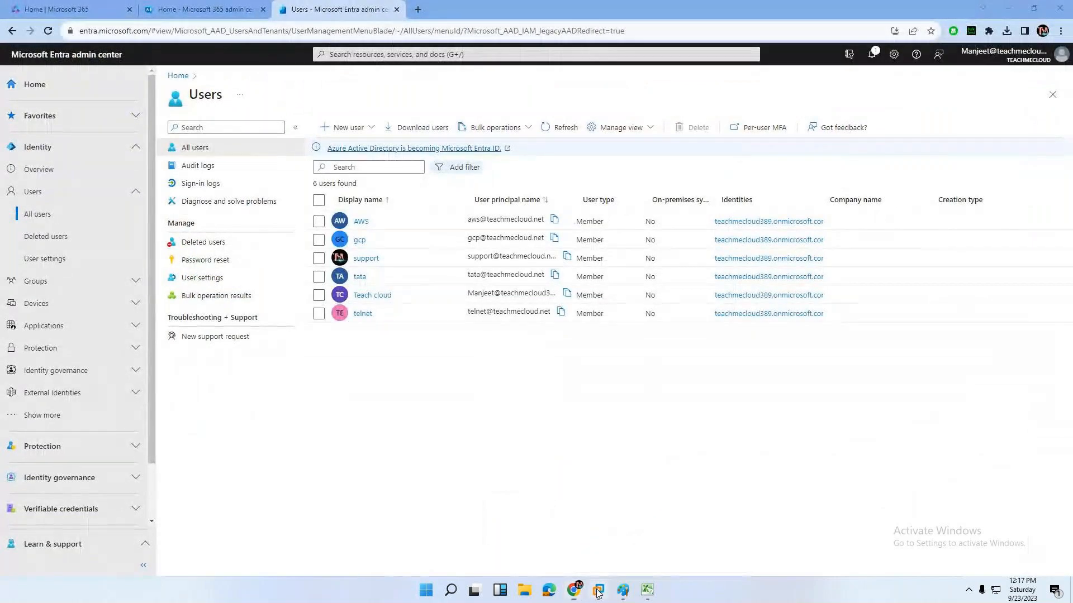
- Minimize Active Directory Users and Computers inside the VM, minimize the VM, and switch to the Paint diagram
{"action": "left_click", "coordinate": [655, 521]}
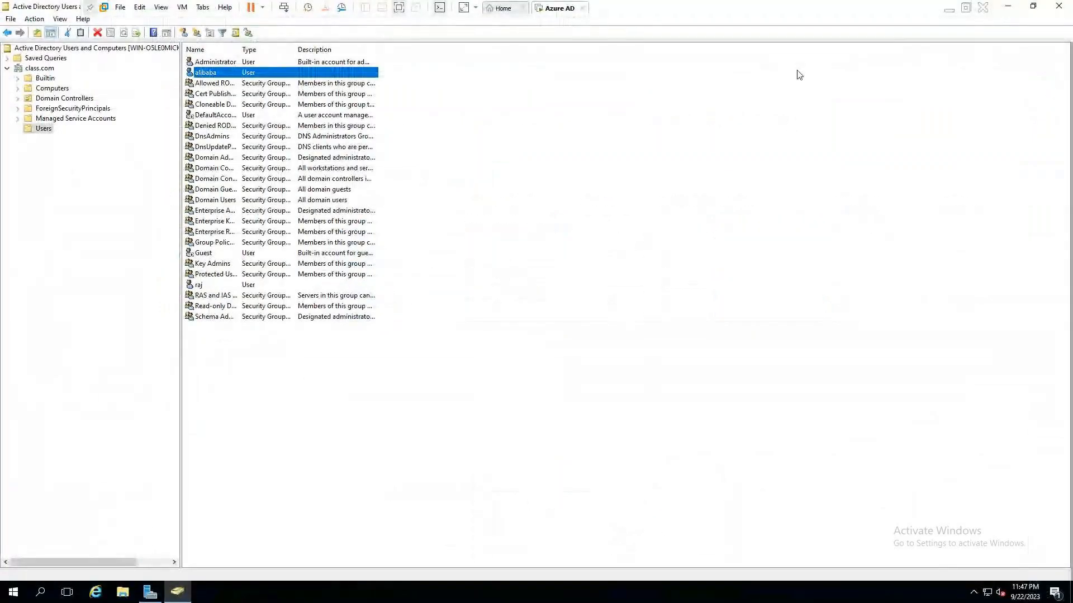
{"action": "left_click", "coordinate": [1007, 7]}
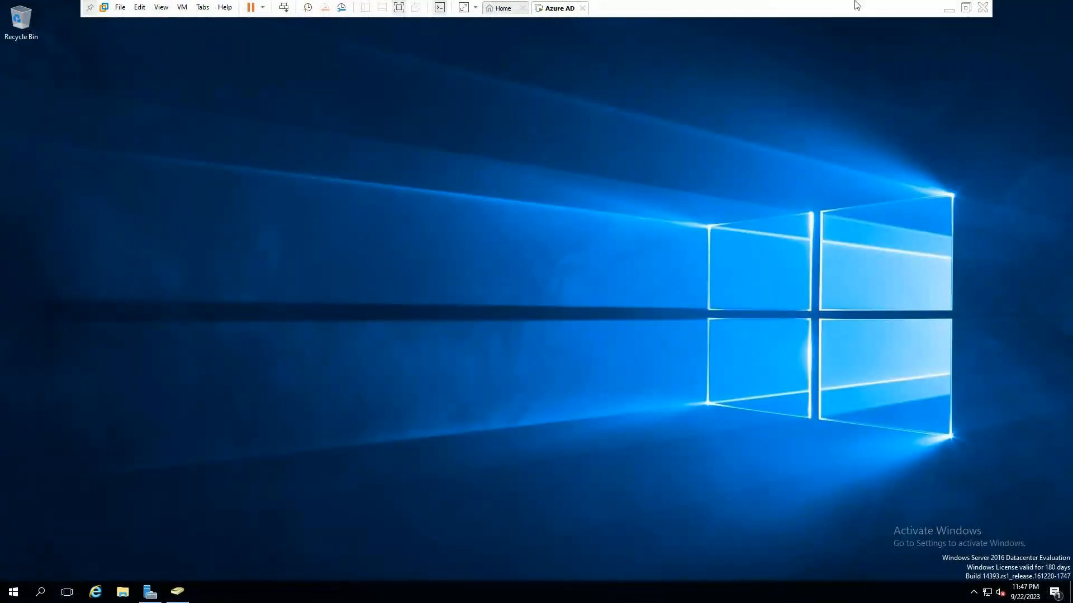
{"action": "left_click", "coordinate": [949, 8]}
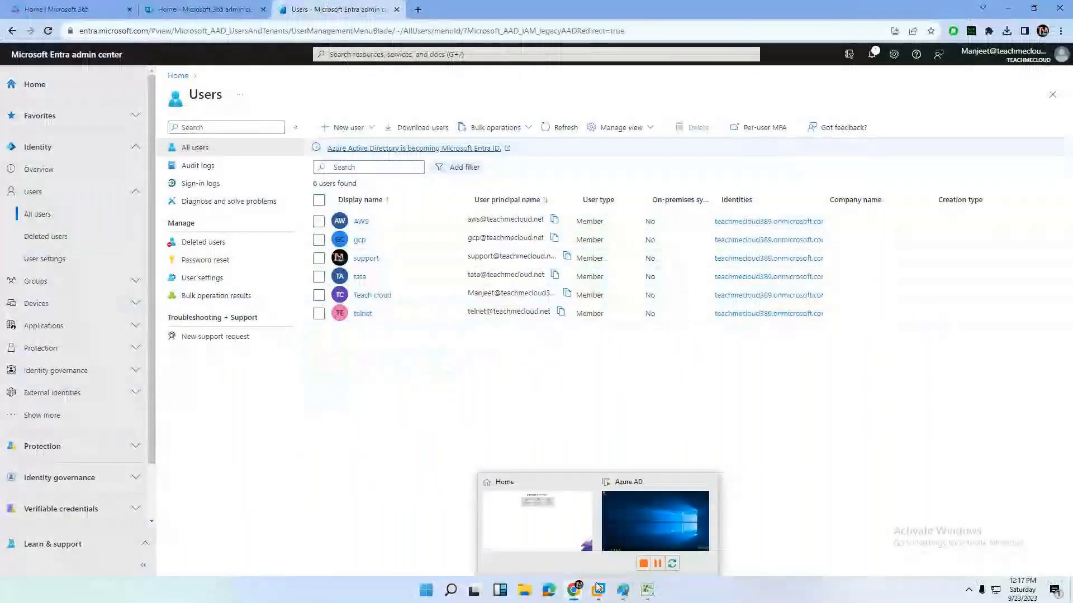
{"action": "left_click", "coordinate": [623, 590]}
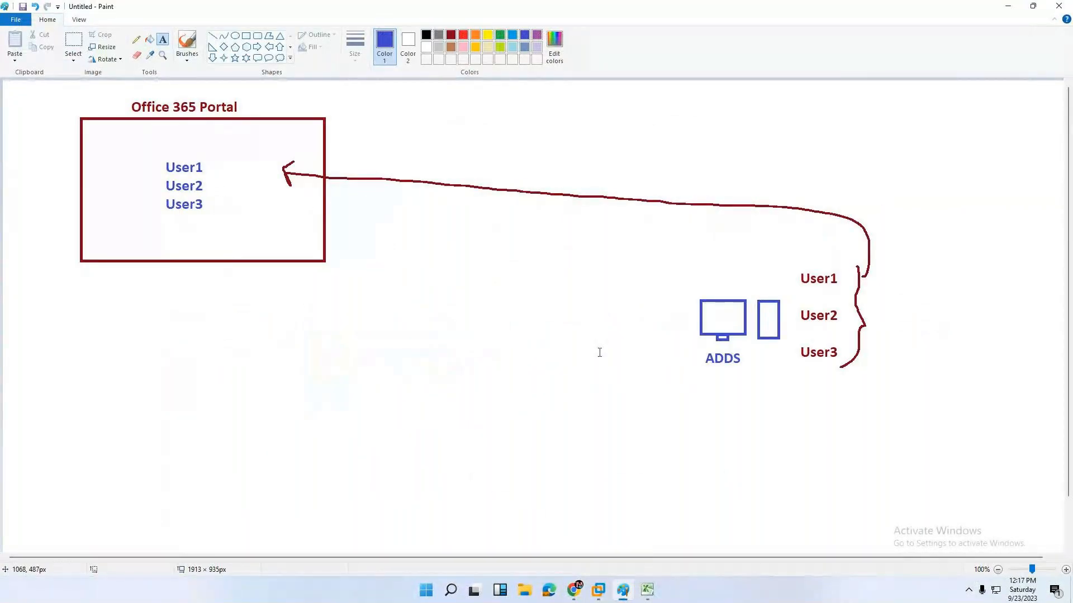
- Add a text note '1-create user and make it member of global admin' below the Office 365 Portal box
{"action": "left_click", "coordinate": [165, 42]}
{"action": "left_click_drag", "start_coordinate": [86, 283], "coordinate": [405, 509]}
{"action": "type", "text": "1-create"}
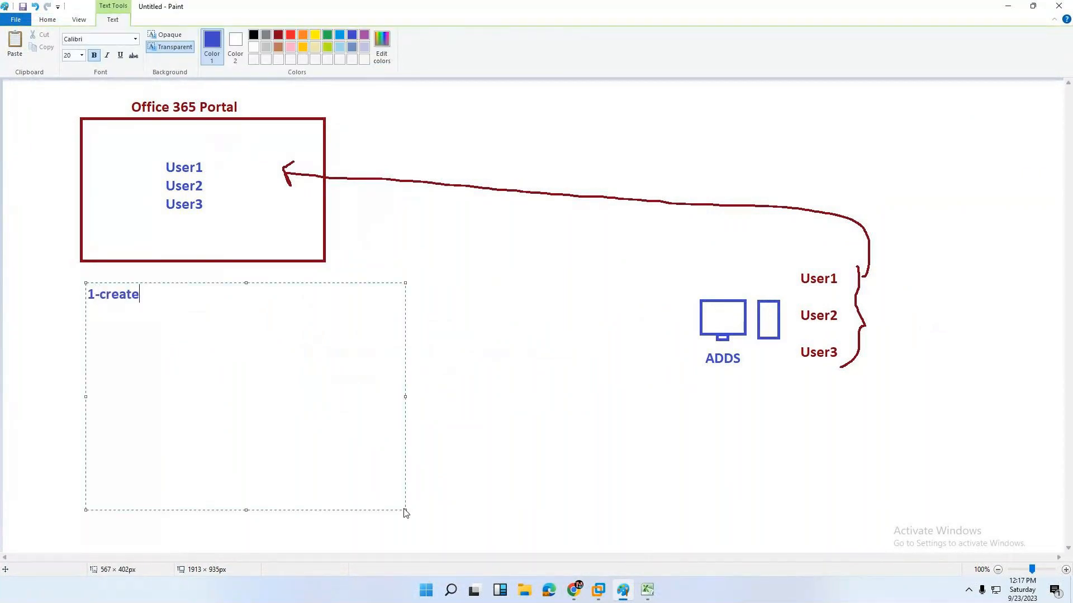
{"action": "type", "text": " user a"}
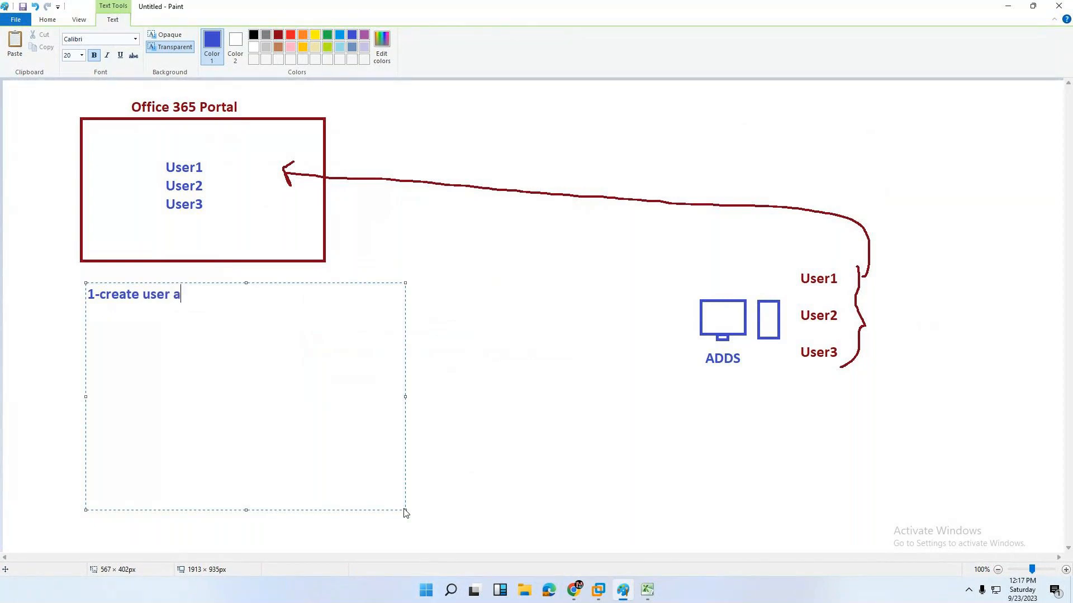
{"action": "type", "text": "nd make it m"}
{"action": "key", "text": "BackSpace"}
{"action": "type", "text": "ember of glo"}
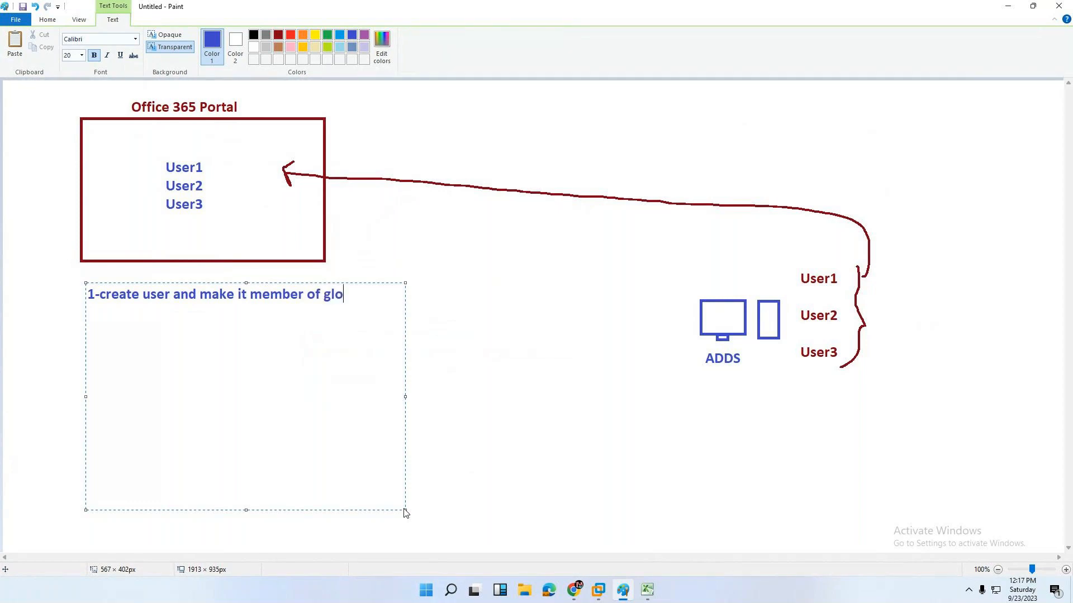
{"action": "type", "text": "bal admin"}
{"action": "left_click_drag", "start_coordinate": [86, 396], "coordinate": [13, 385]}
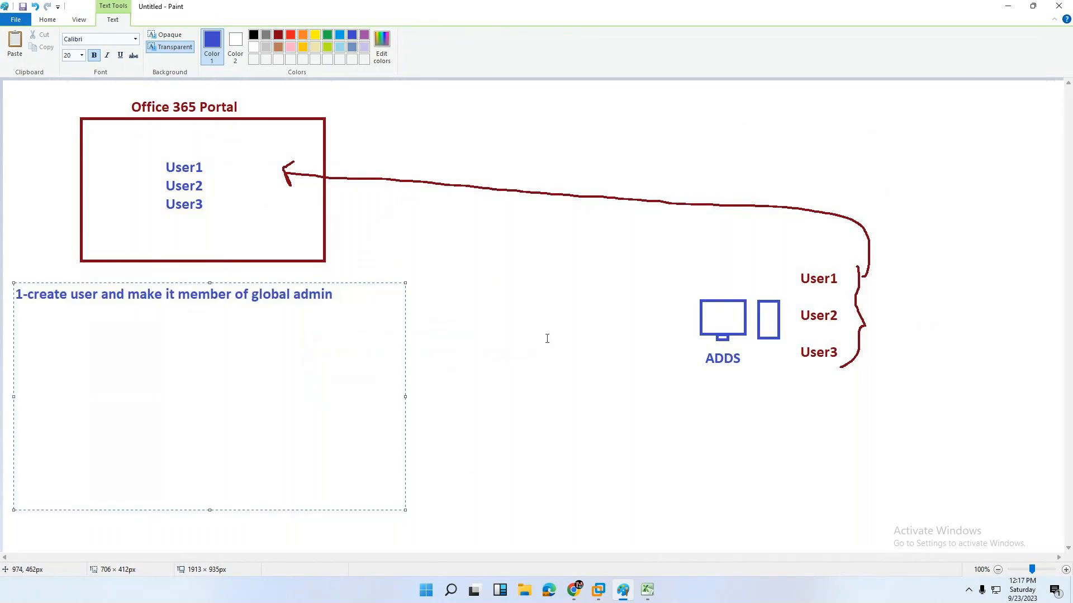
{"action": "key", "text": "Return"}
{"action": "type", "text": "2-"}
{"action": "key", "text": "BackSpace"}
{"action": "key", "text": "BackSpace"}
- Add a text box under ADDS listing '1-Download Azure AD coonect tool' and '2-Install on local AD'
{"action": "left_click_drag", "start_coordinate": [661, 384], "coordinate": [1039, 519]}
{"action": "type", "text": "1-"}
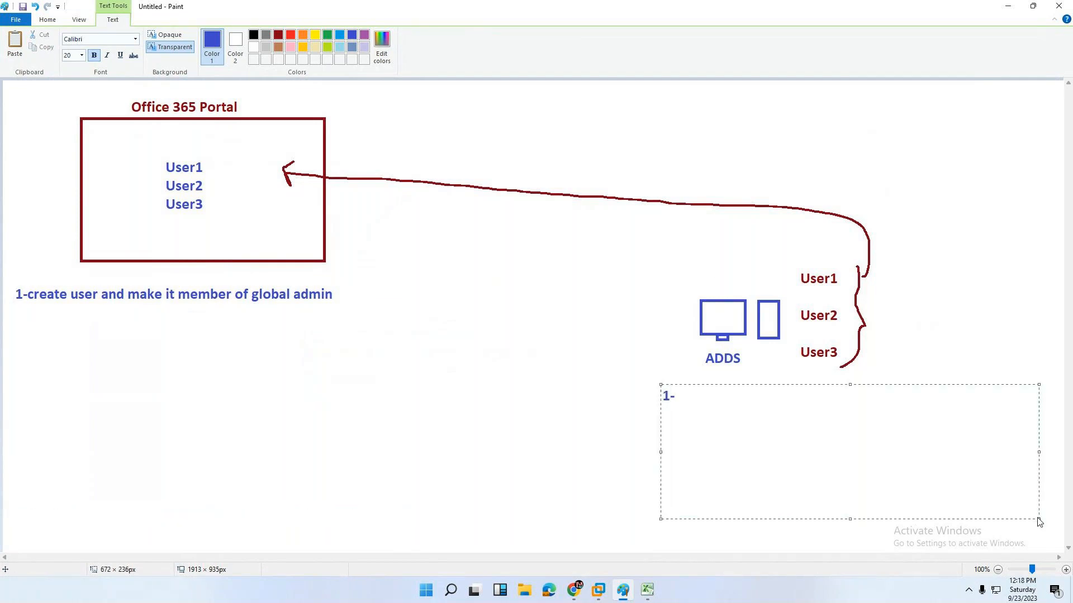
{"action": "type", "text": "a"}
{"action": "key", "text": "BackSpace"}
{"action": "key", "text": "BackSpace"}
{"action": "type", "text": "ownload Az"}
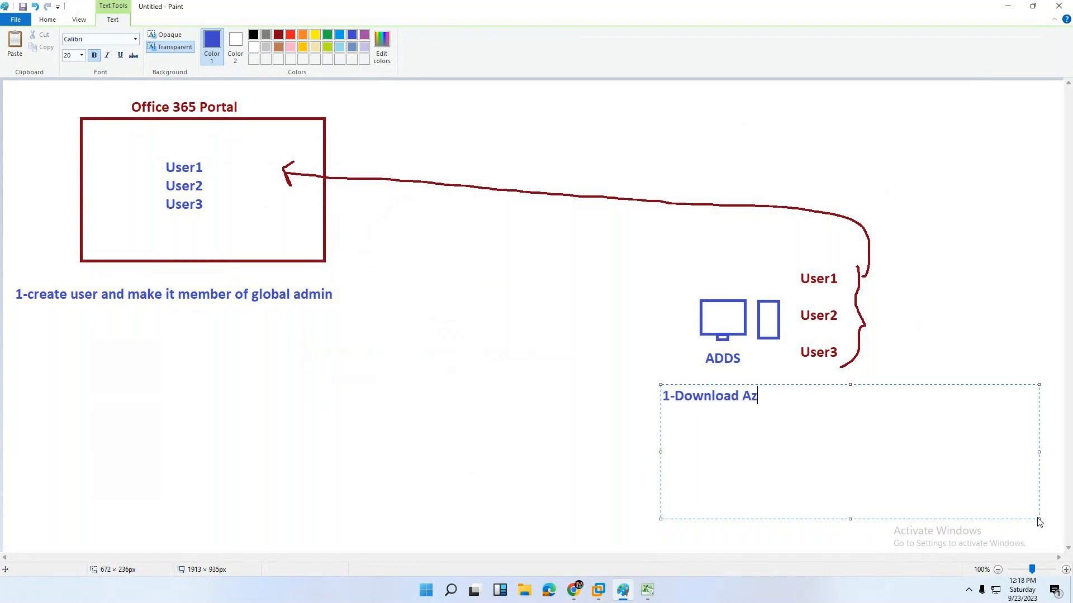
{"action": "type", "text": "ure AD coonect too"}
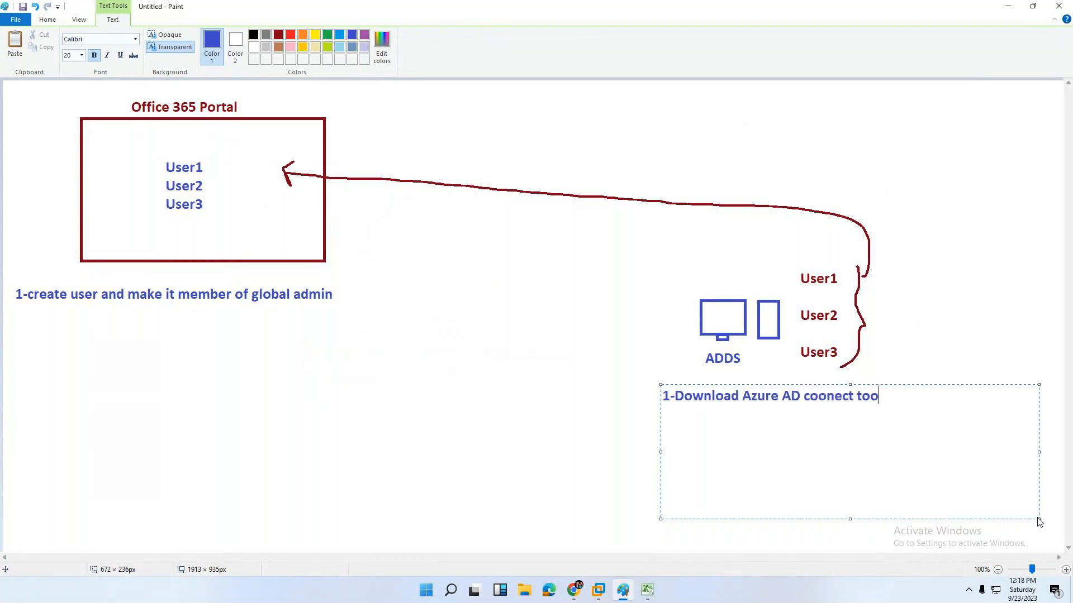
{"action": "type", "text": "l"}
{"action": "key", "text": "Return"}
{"action": "type", "text": "2-Install on local AD"}
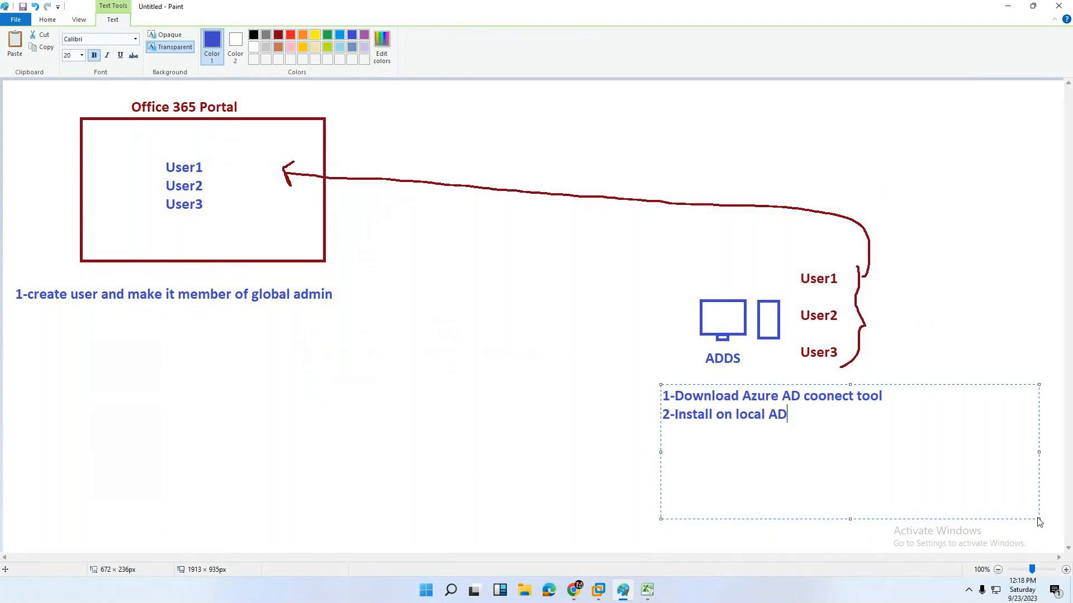
- Recolor that list dark red and append '3-Local AD must be connected with min 20mbps internet speed.'
{"action": "left_click_drag", "start_coordinate": [892, 438], "coordinate": [648, 396]}
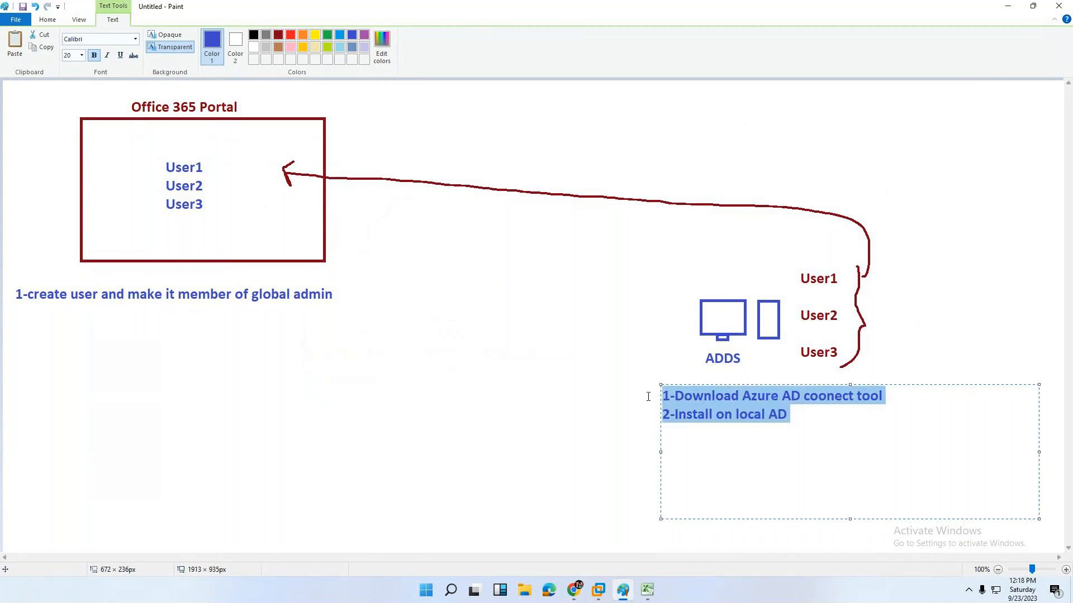
{"action": "left_click", "coordinate": [278, 35]}
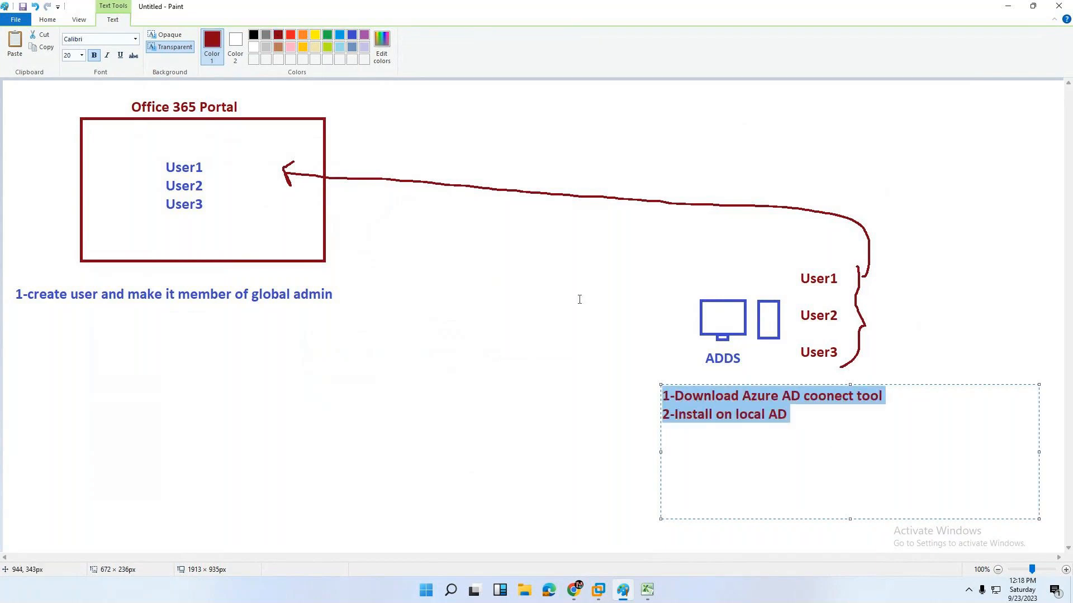
{"action": "left_click", "coordinate": [811, 427]}
{"action": "type", "text": "3-Local"}
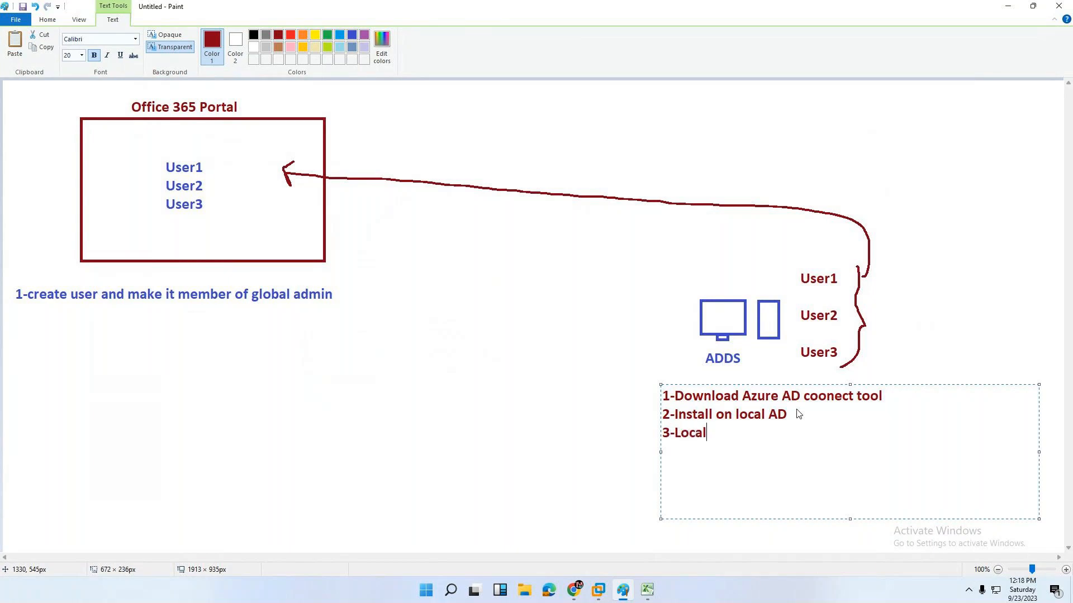
{"action": "type", "text": " AD must be connected with min 20mbpas"}
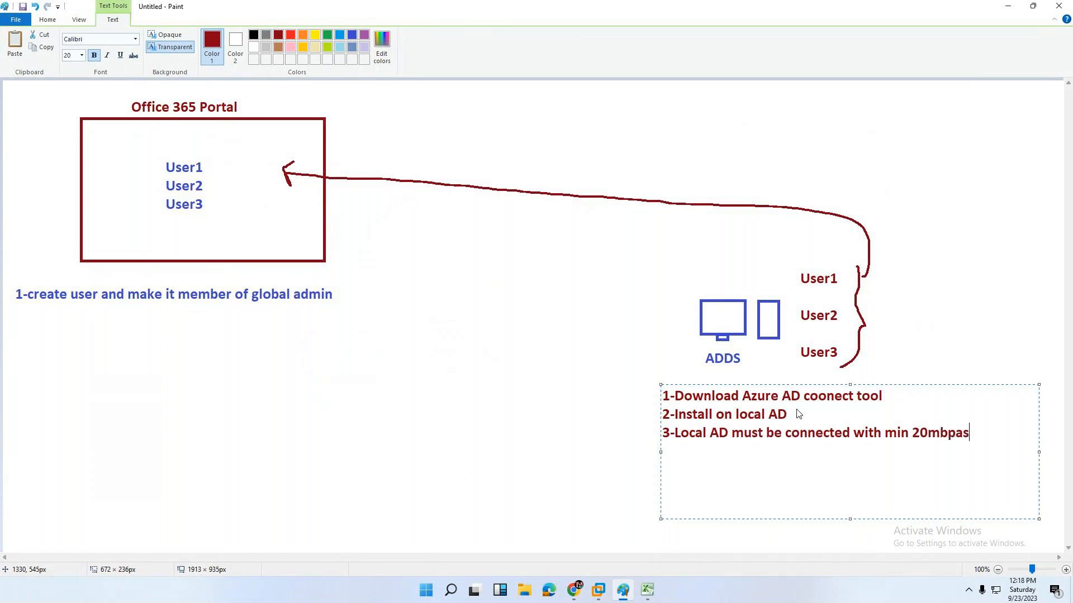
{"action": "key", "text": "BackSpace"}
{"action": "key", "text": "BackSpace"}
{"action": "key", "text": "BackSpace"}
{"action": "type", "text": "ps internet speed"}
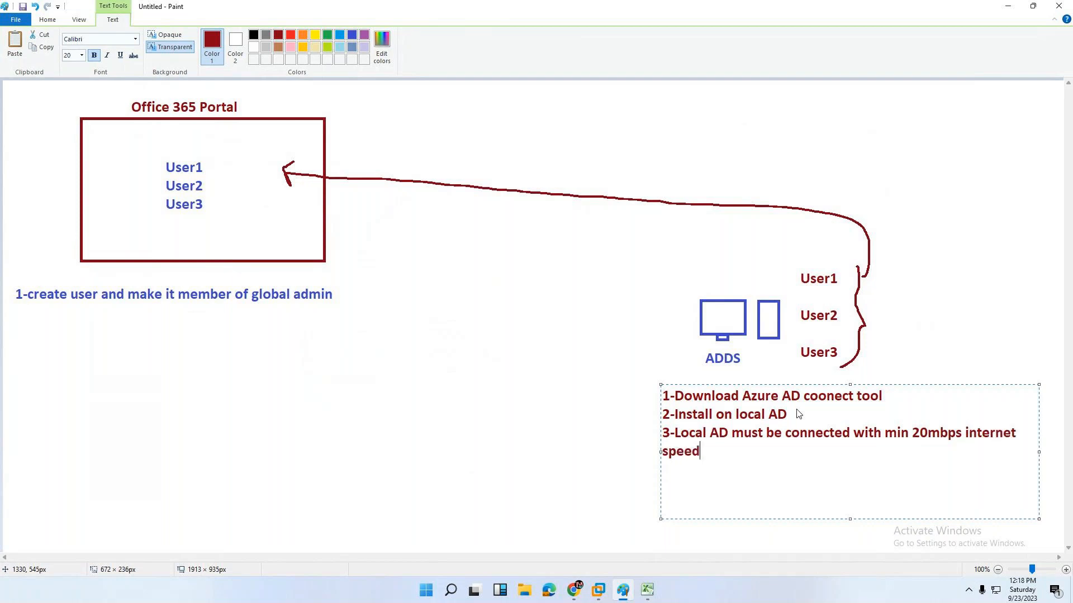
{"action": "type", "text": "."}
- Shift the list's text box slightly left and finish editing the text
{"action": "left_click", "coordinate": [662, 451]}
{"action": "left_click_drag", "start_coordinate": [660, 451], "coordinate": [625, 449]}
{"action": "left_click", "coordinate": [766, 252]}
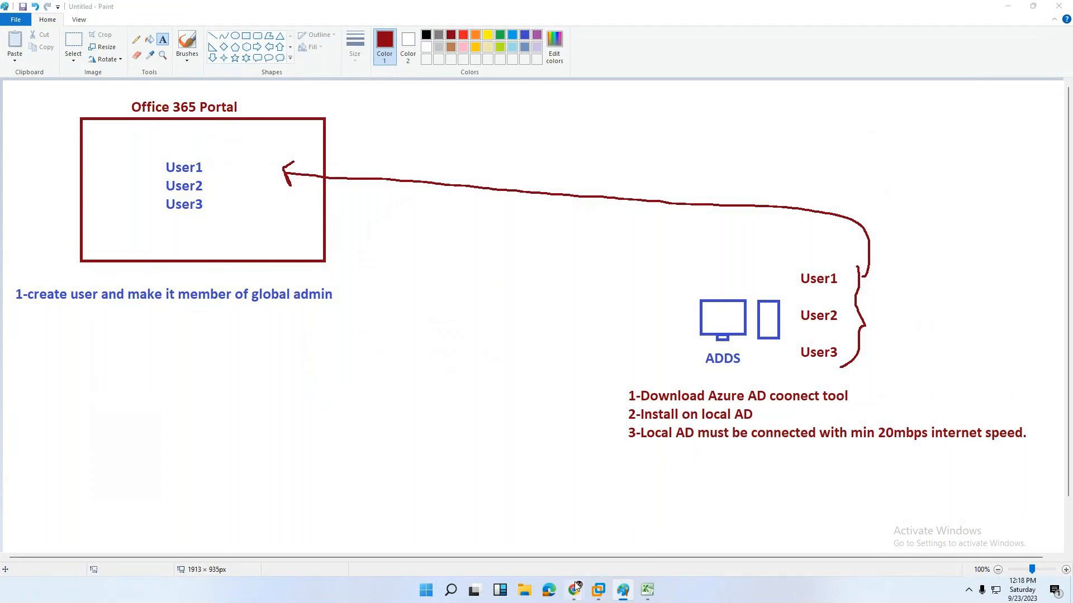
- Assign the Global Administrator role to user gcp as a permanently eligible assignment and refresh the assigned roles
{"action": "mouse_move", "coordinate": [577, 585]}
{"action": "left_click", "coordinate": [446, 525]}
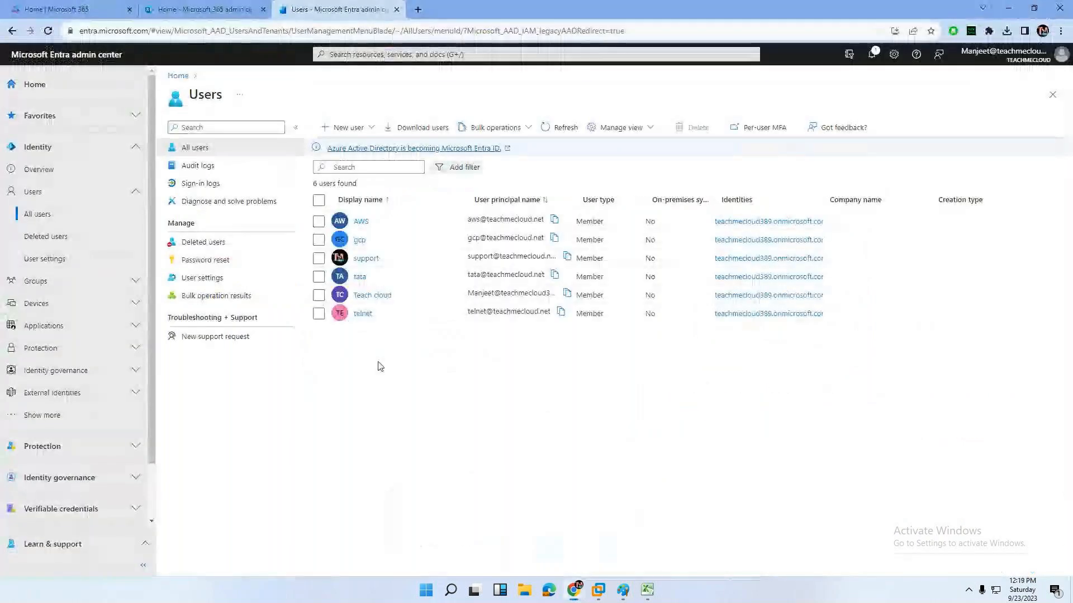
{"action": "left_click", "coordinate": [360, 240]}
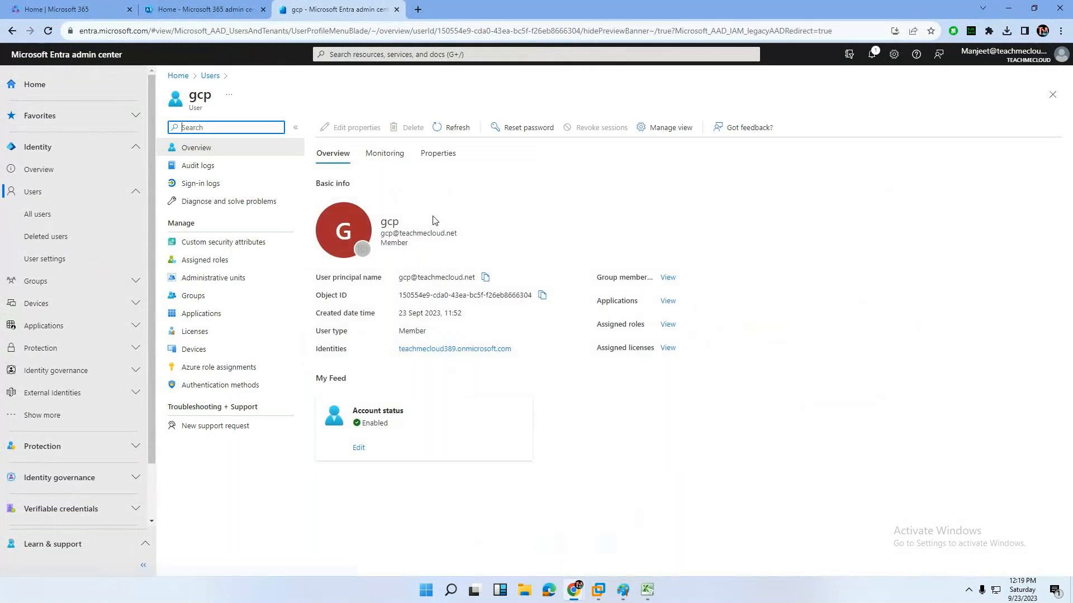
{"action": "left_click", "coordinate": [204, 263]}
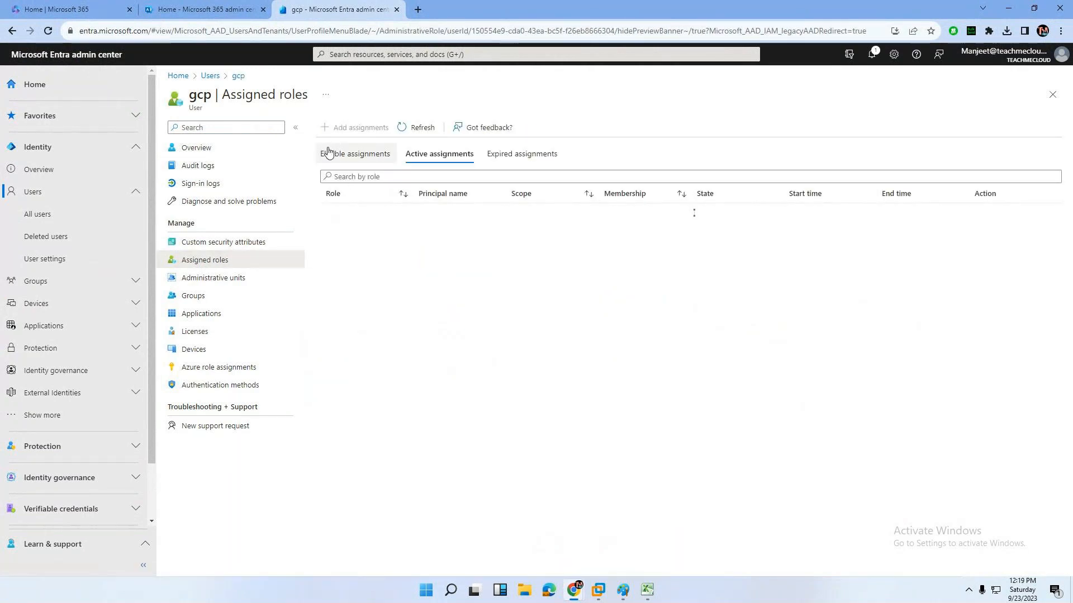
{"action": "left_click", "coordinate": [355, 127]}
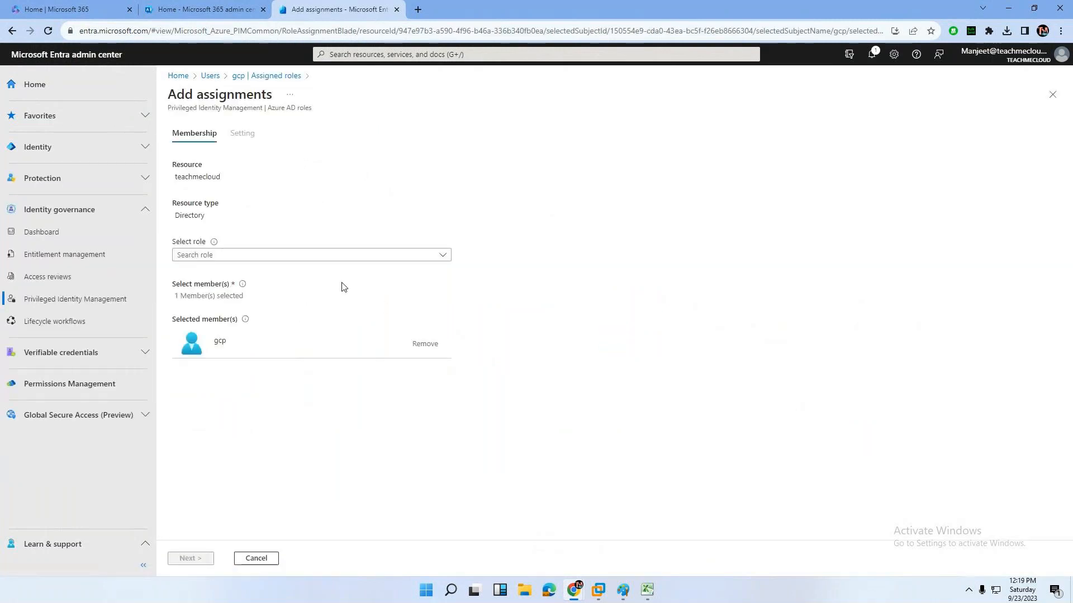
{"action": "left_click", "coordinate": [235, 258]}
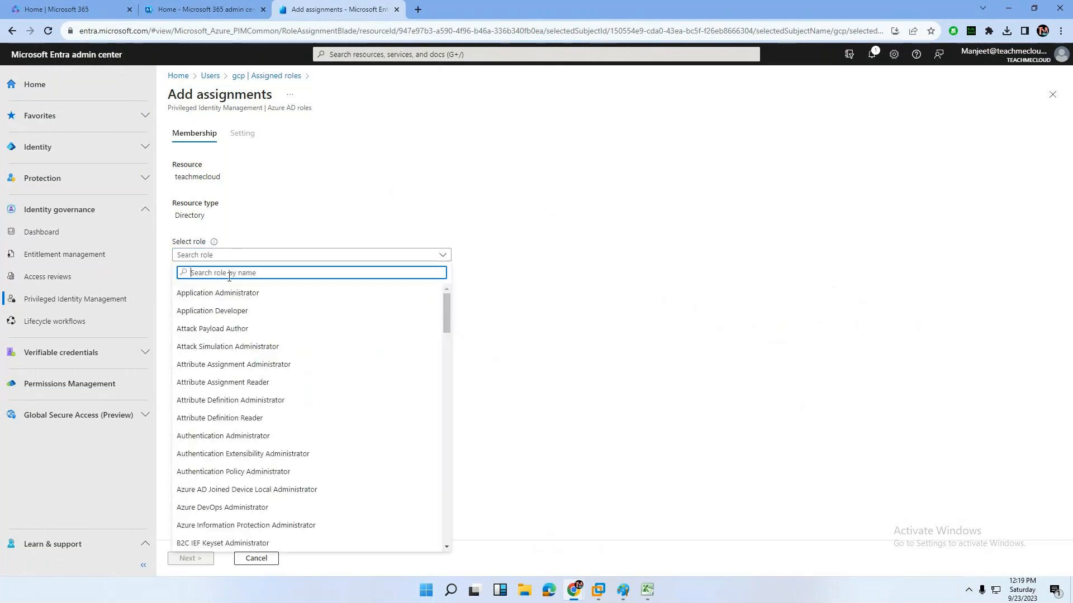
{"action": "type", "text": "glo"}
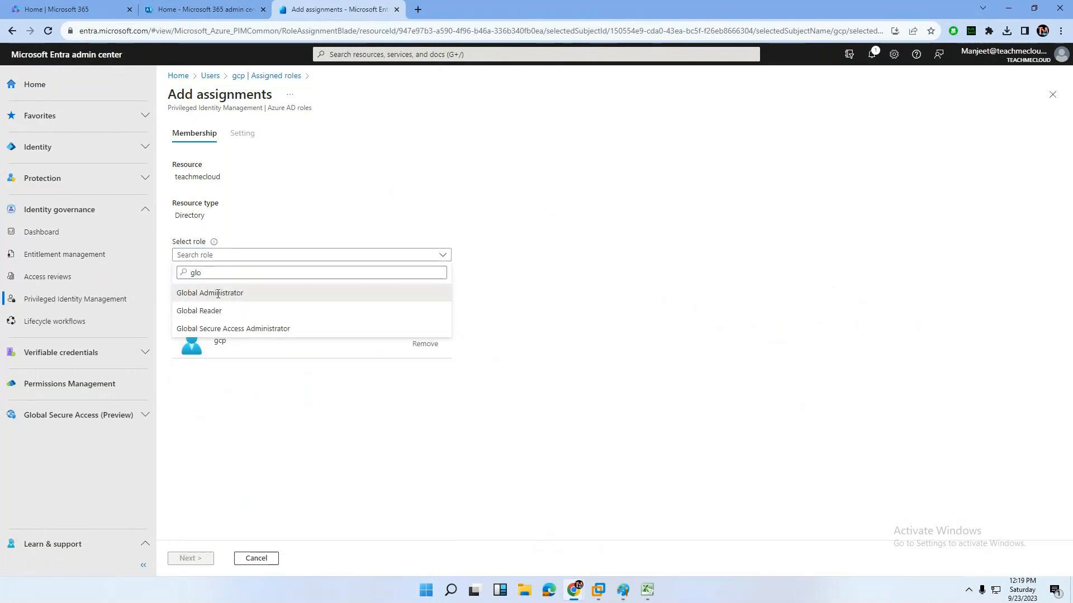
{"action": "left_click", "coordinate": [218, 293]}
{"action": "left_click", "coordinate": [188, 559]}
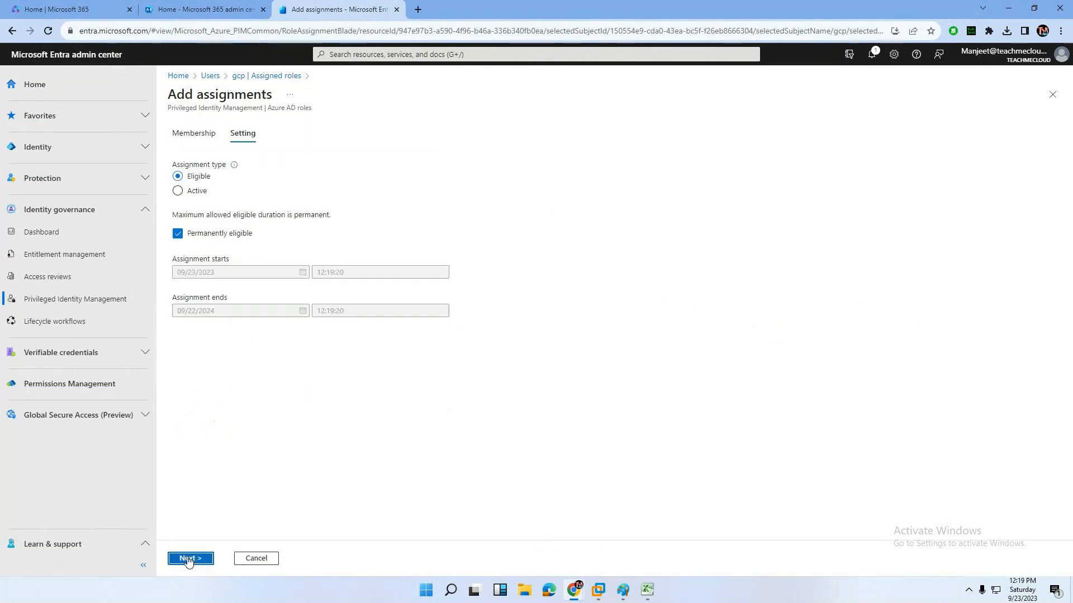
{"action": "left_click", "coordinate": [189, 560]}
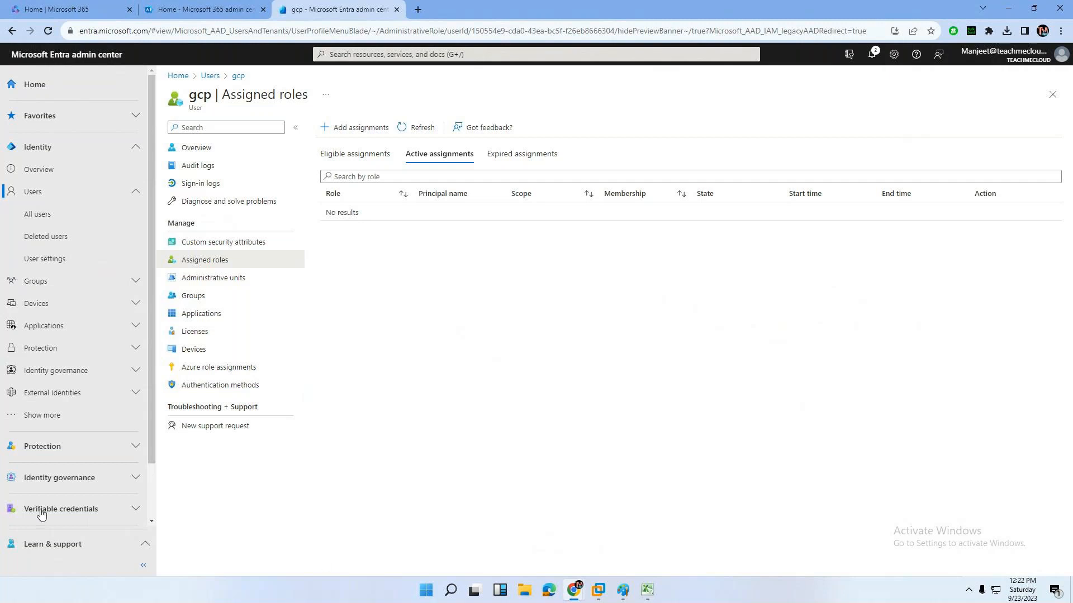
{"action": "left_click", "coordinate": [404, 127]}
- In the VM's Server Manager, turn off IE Enhanced Security Configuration for administrators and users, then close Server Manager
{"action": "left_click", "coordinate": [598, 590]}
{"action": "left_click", "coordinate": [690, 515]}
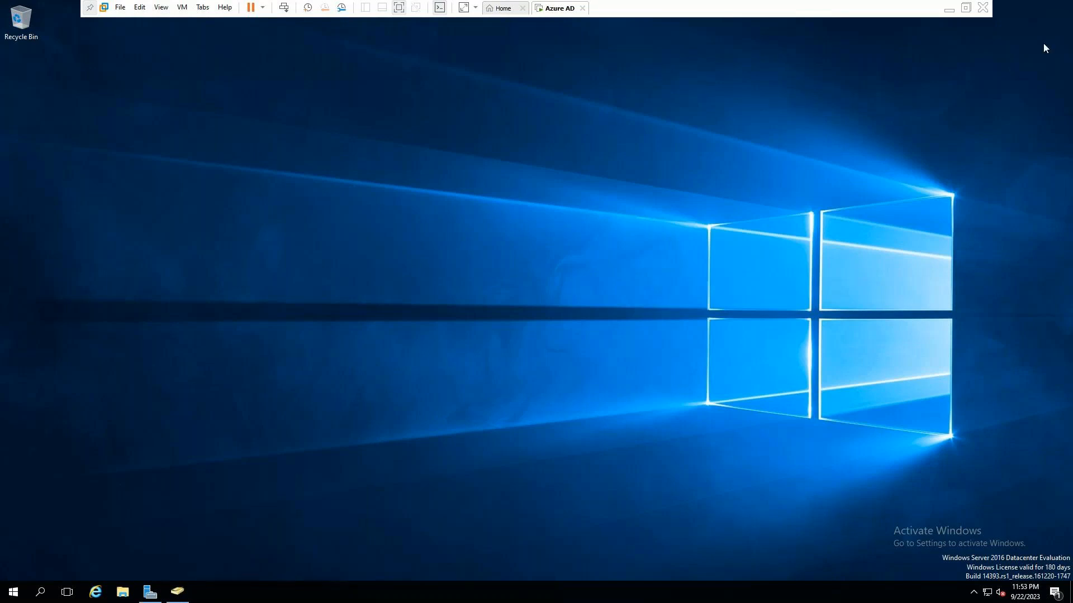
{"action": "left_click", "coordinate": [149, 596]}
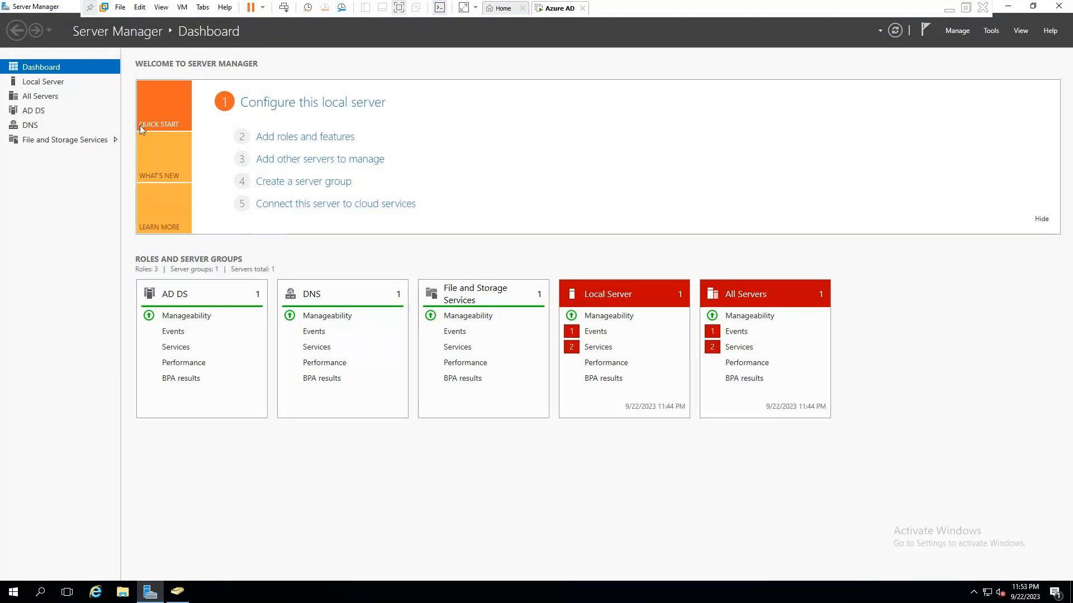
{"action": "left_click", "coordinate": [57, 83]}
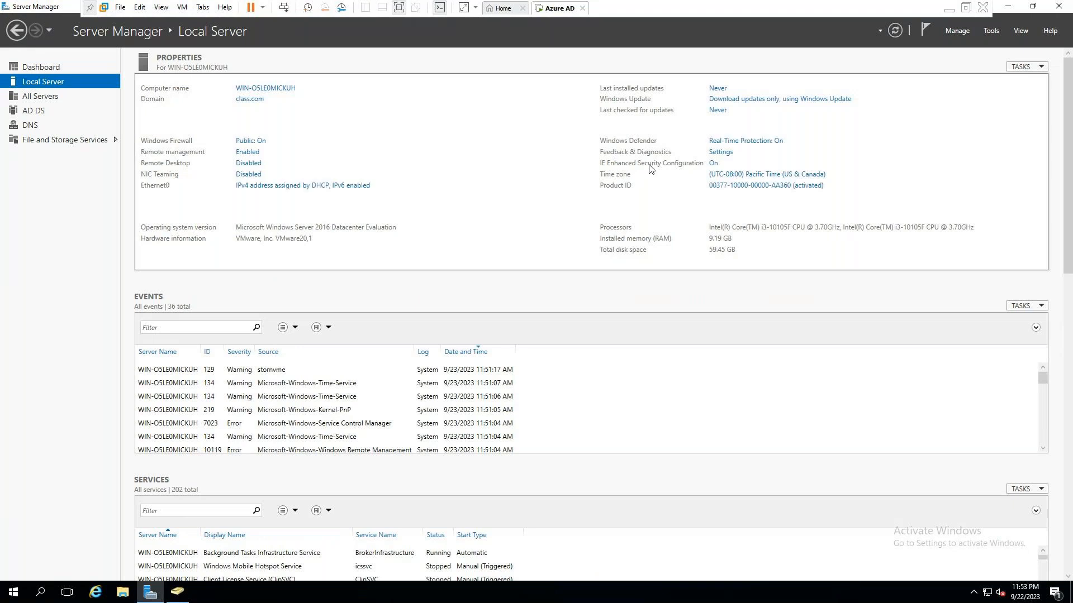
{"action": "left_click", "coordinate": [713, 163]}
{"action": "left_click", "coordinate": [464, 280]}
{"action": "left_click", "coordinate": [464, 346]}
{"action": "left_click", "coordinate": [577, 402]}
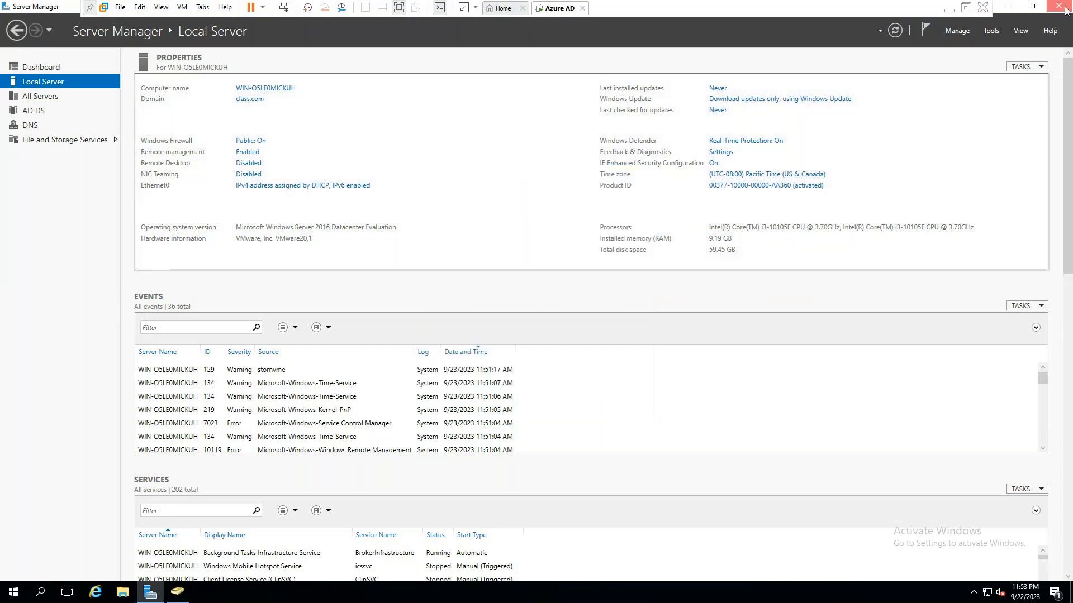
{"action": "left_click", "coordinate": [1059, 6]}
- Open Internet Explorer in the VM, search for 'download azure ad connect', and maximize the browser window
{"action": "left_click", "coordinate": [95, 592]}
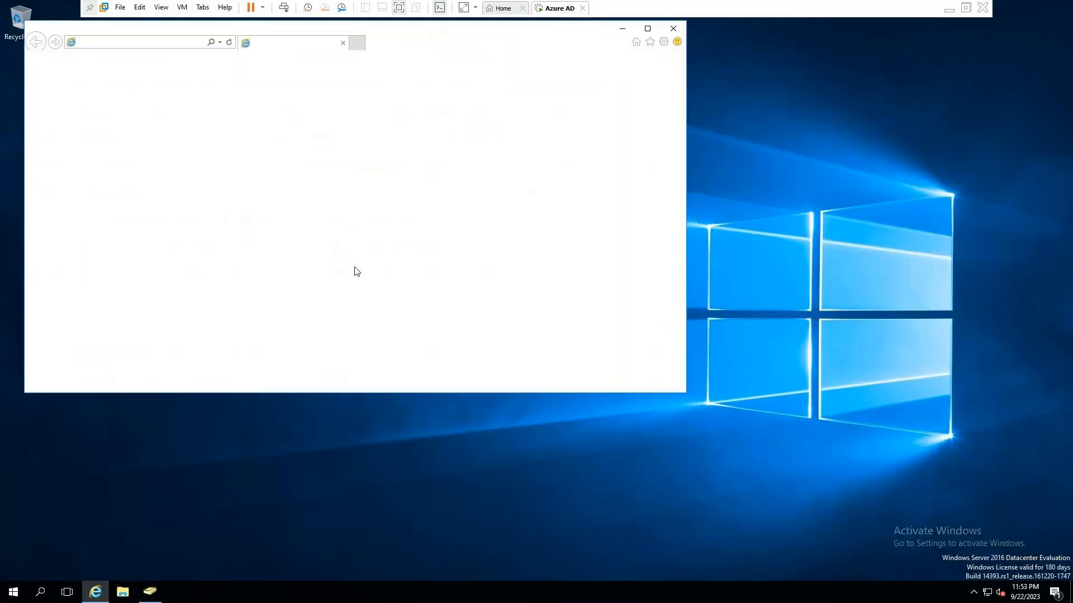
{"action": "left_click", "coordinate": [486, 298]}
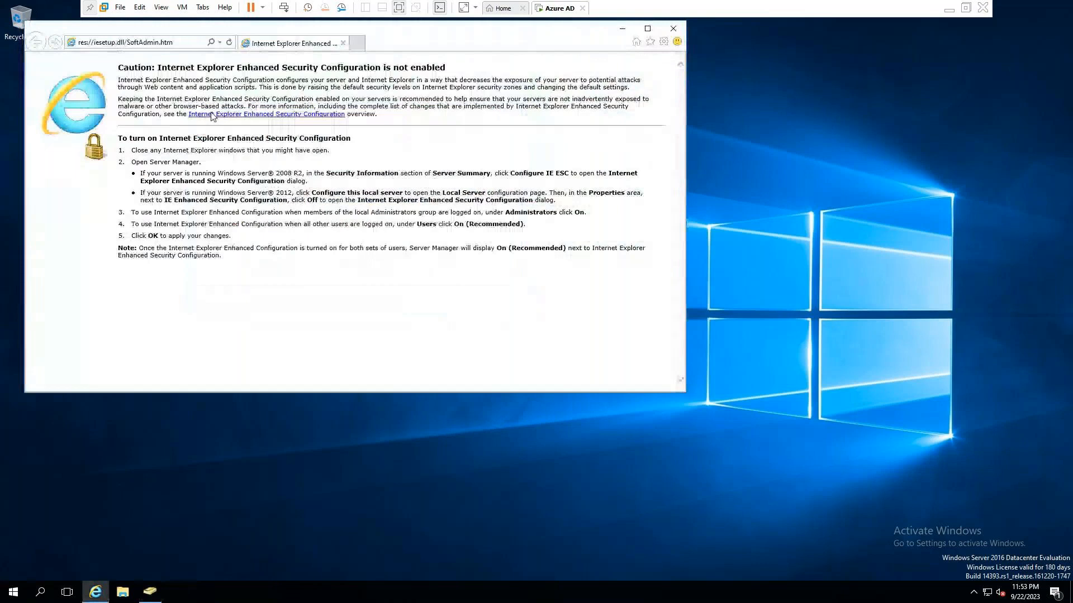
{"action": "left_click", "coordinate": [152, 42]}
{"action": "type", "text": "download a"}
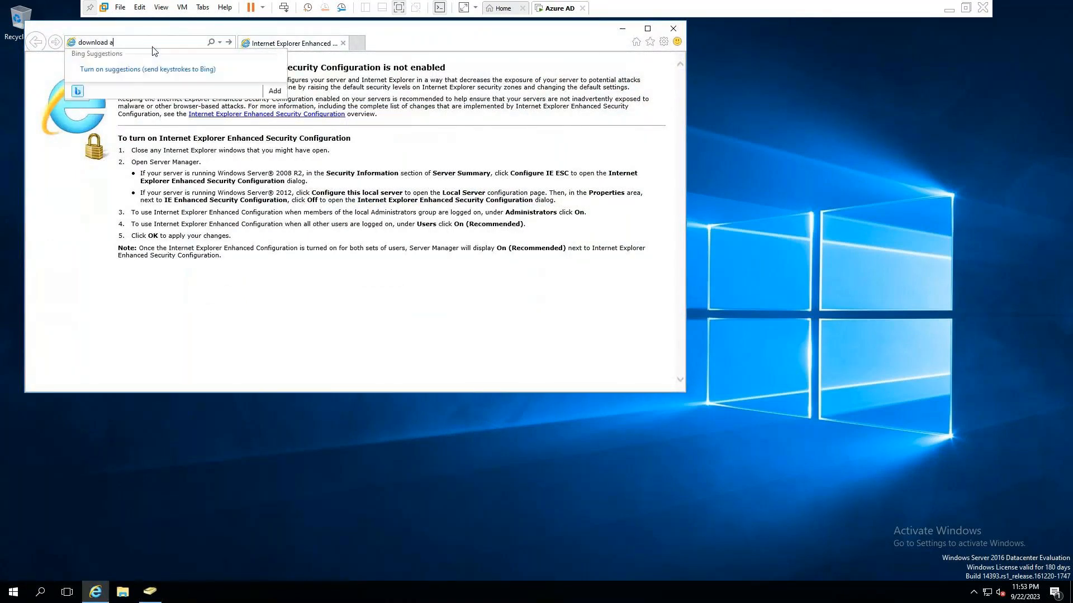
{"action": "type", "text": "zure ad connect"}
{"action": "key", "text": "BackSpace"}
{"action": "type", "text": "t"}
{"action": "key", "text": "Return"}
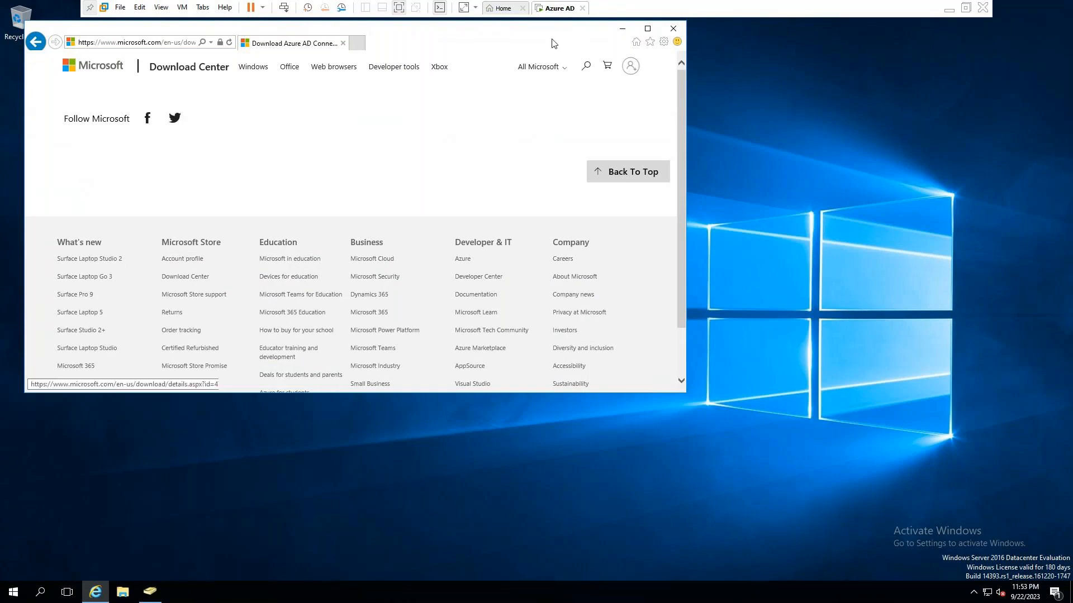
{"action": "left_click", "coordinate": [648, 29]}
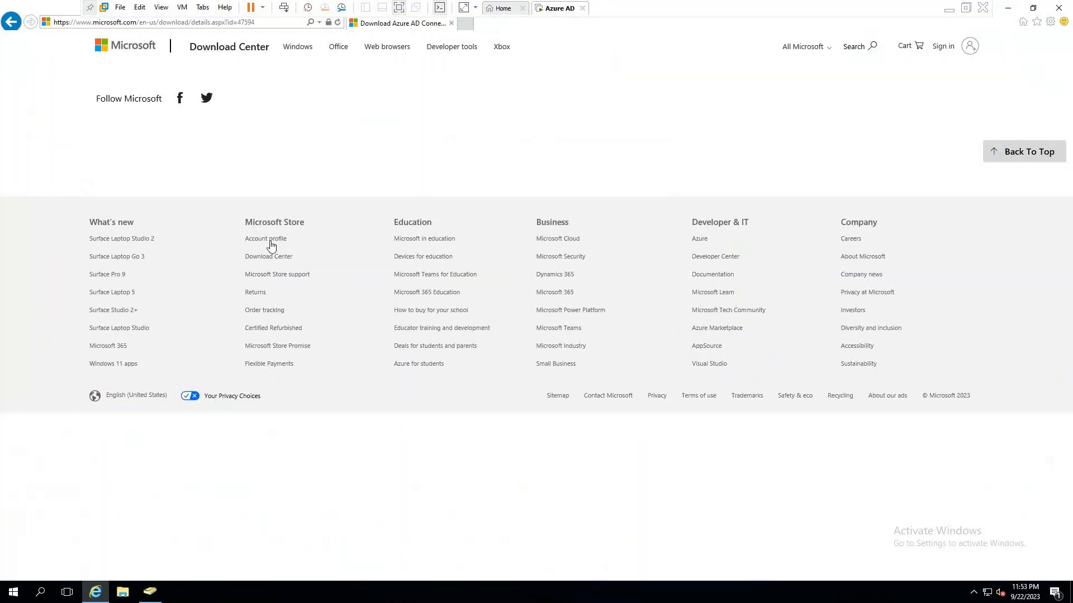
- Navigate to Google through the browser's address bar and dismiss the Chrome recommendation
{"action": "left_click", "coordinate": [1000, 149]}
{"action": "left_click", "coordinate": [229, 45]}
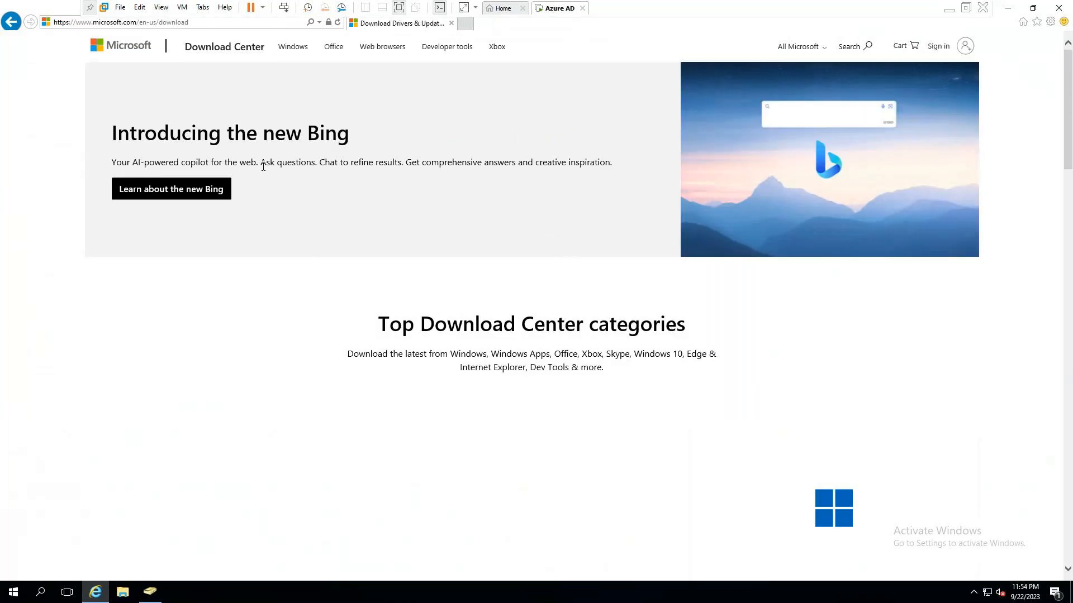
{"action": "left_click", "coordinate": [205, 24]}
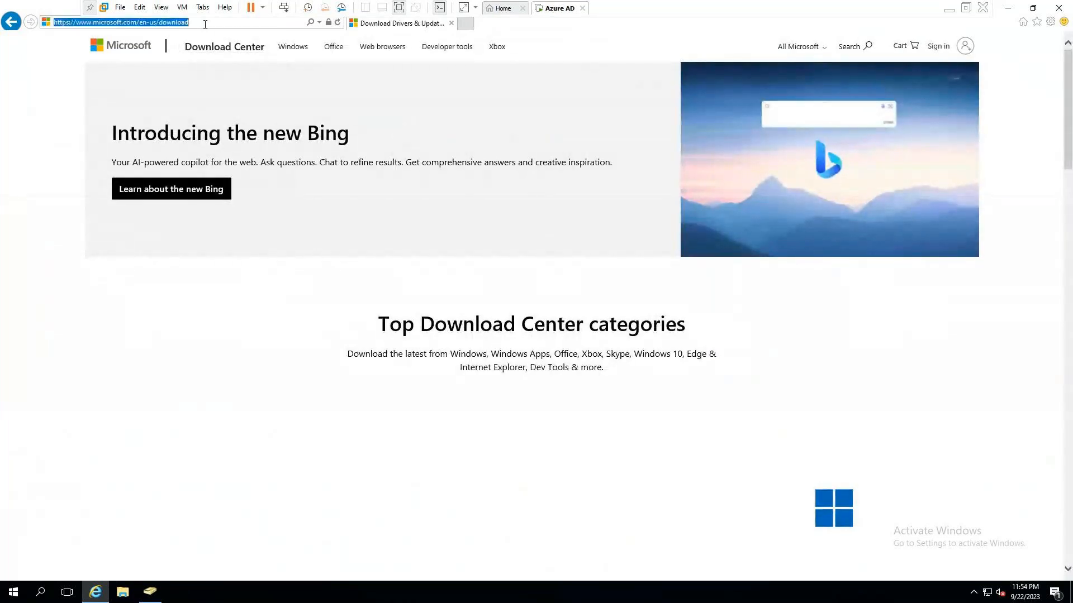
{"action": "type", "text": "google"}
{"action": "key", "text": "Return"}
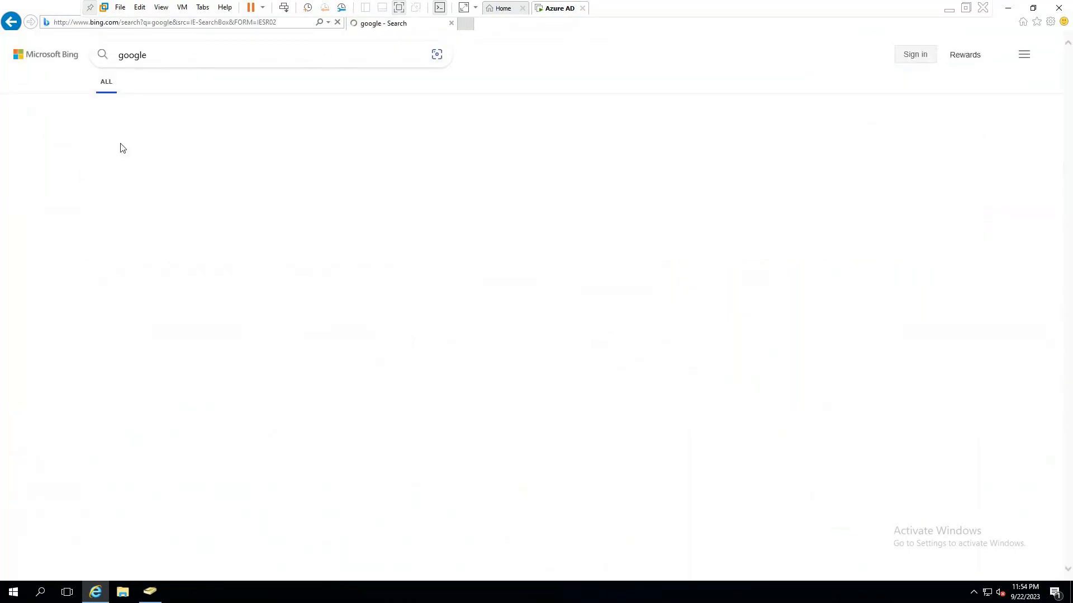
{"action": "left_click", "coordinate": [131, 211]}
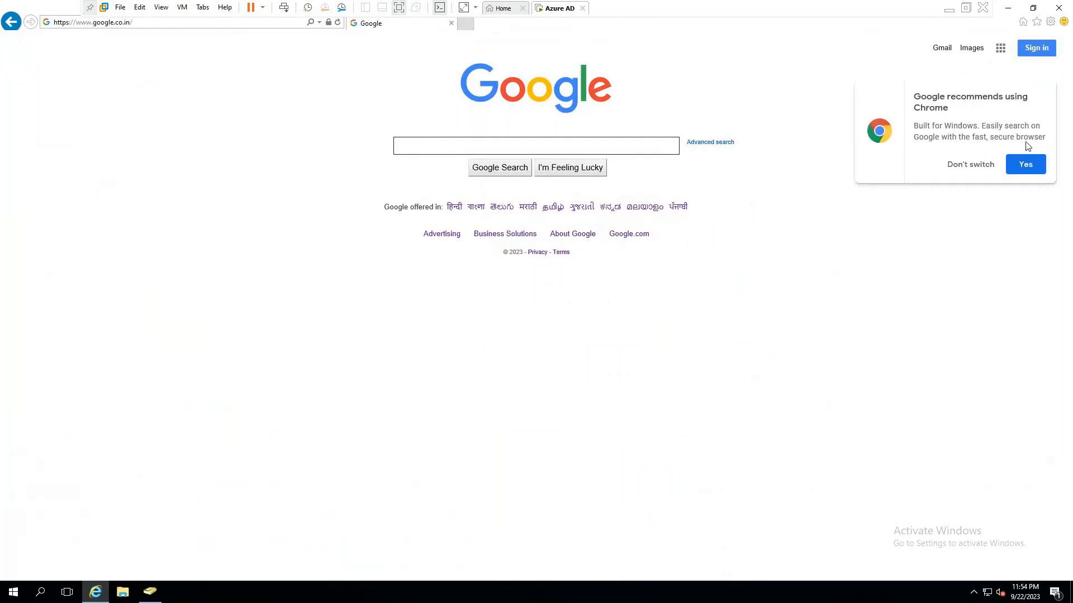
{"action": "left_click", "coordinate": [971, 164]}
- Search Google for 'download azure ad connect'
{"action": "left_click", "coordinate": [519, 143]}
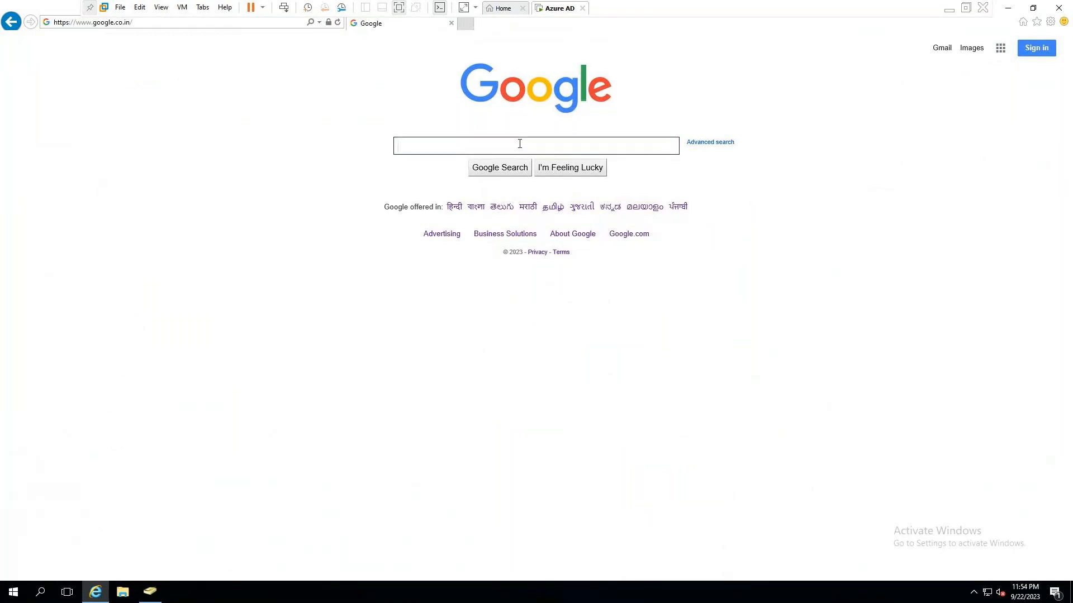
{"action": "type", "text": "download azure ad connect"}
{"action": "key", "text": "Return"}
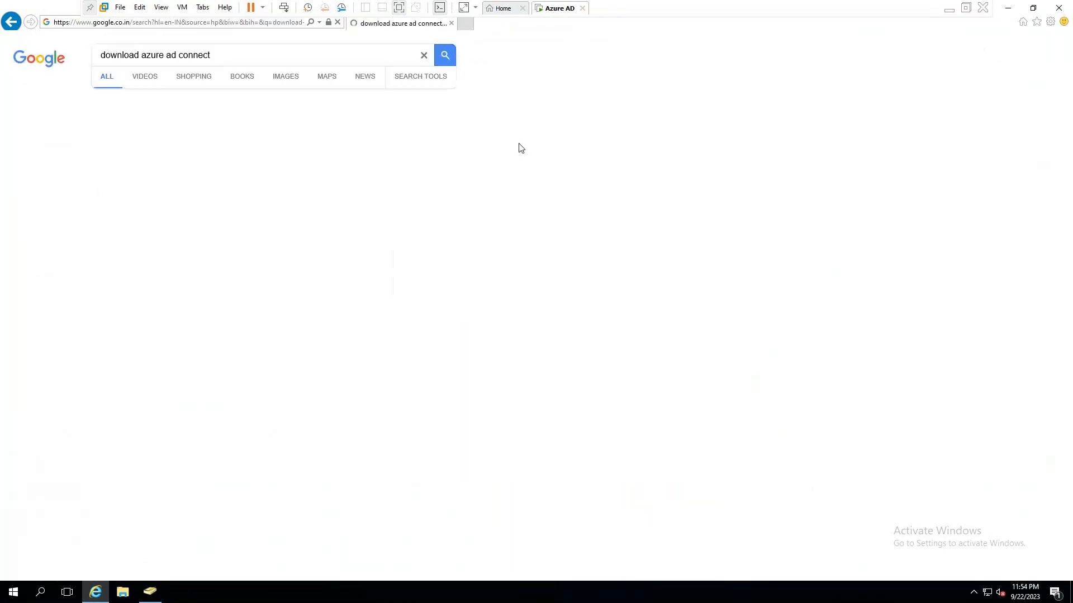
- Open the Microsoft 'Download Azure AD Connect V2' result in a new tab and review its file details
{"action": "right_click", "coordinate": [197, 128]}
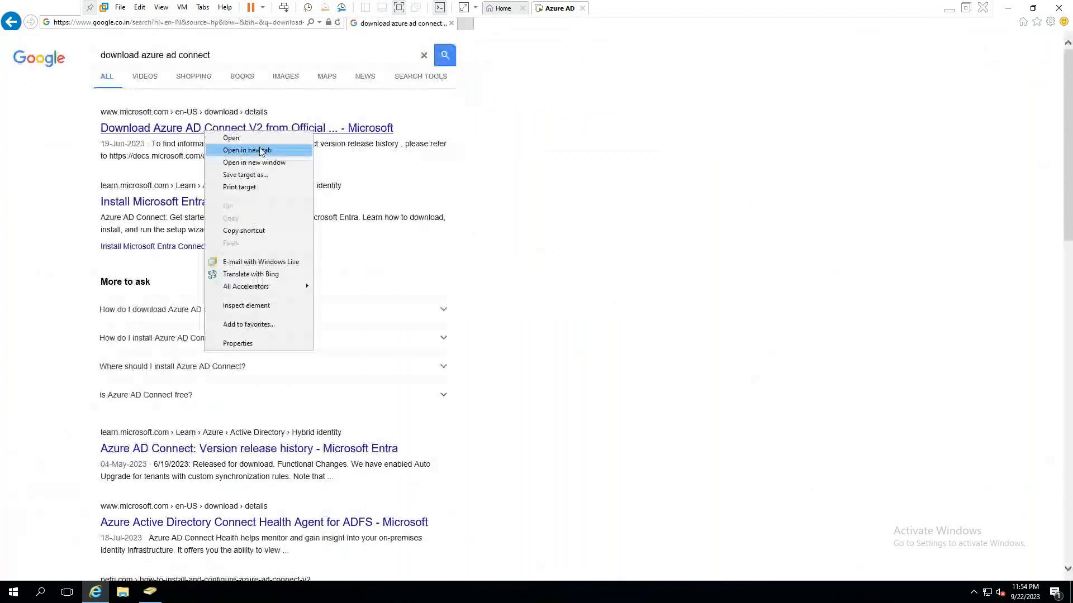
{"action": "left_click", "coordinate": [261, 146]}
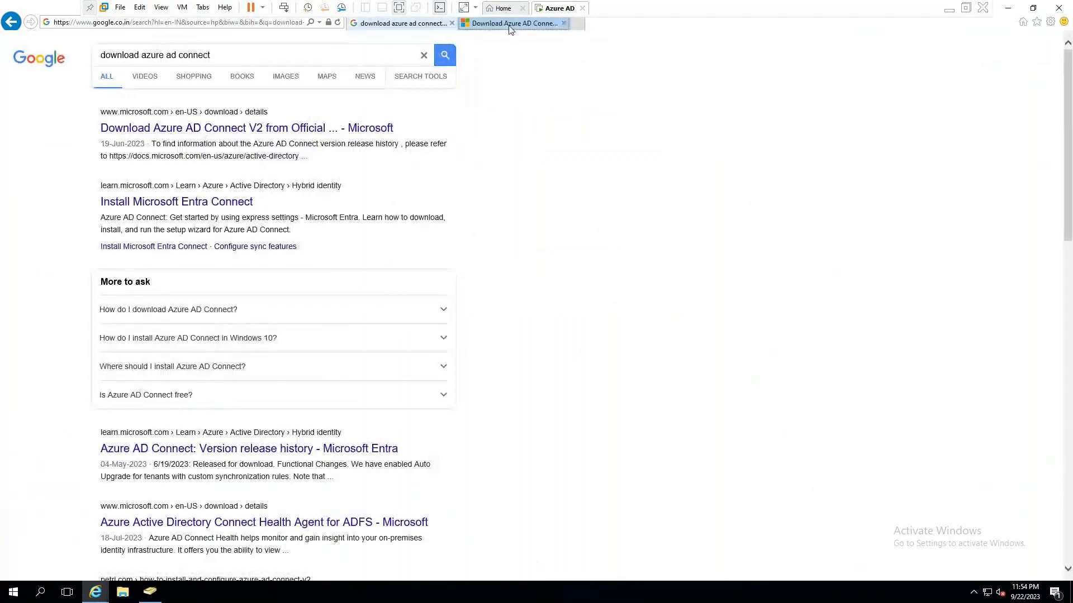
{"action": "left_click", "coordinate": [509, 25]}
{"action": "scroll", "coordinate": [558, 279], "scroll_direction": "down", "scroll_amount": 4}
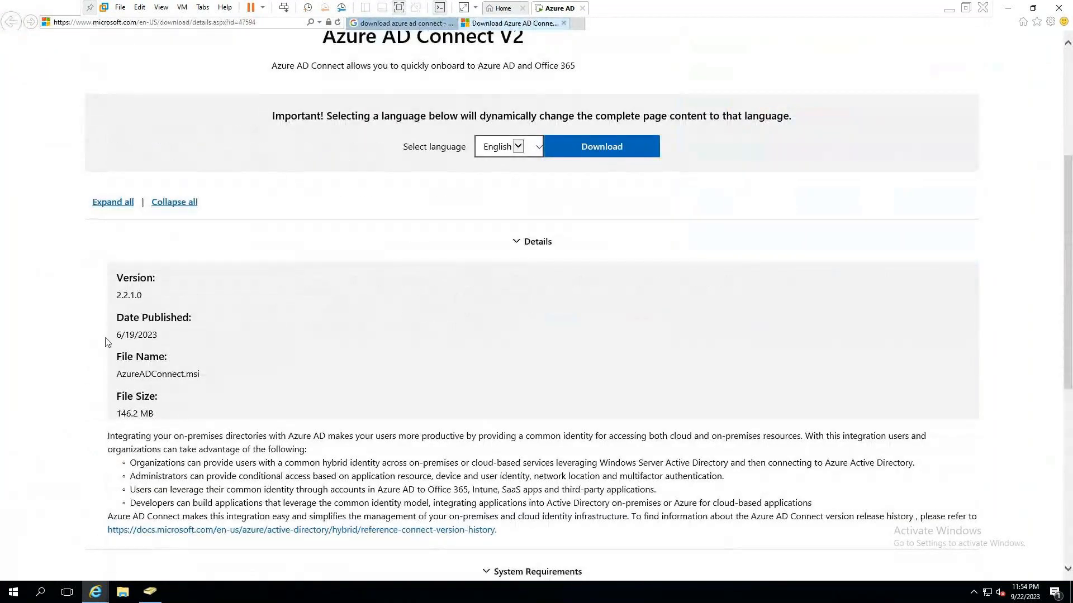
{"action": "triple_click", "coordinate": [155, 414]}
- Download AzureADConnect.msi and choose to run it so the setup installs
{"action": "left_click", "coordinate": [612, 147]}
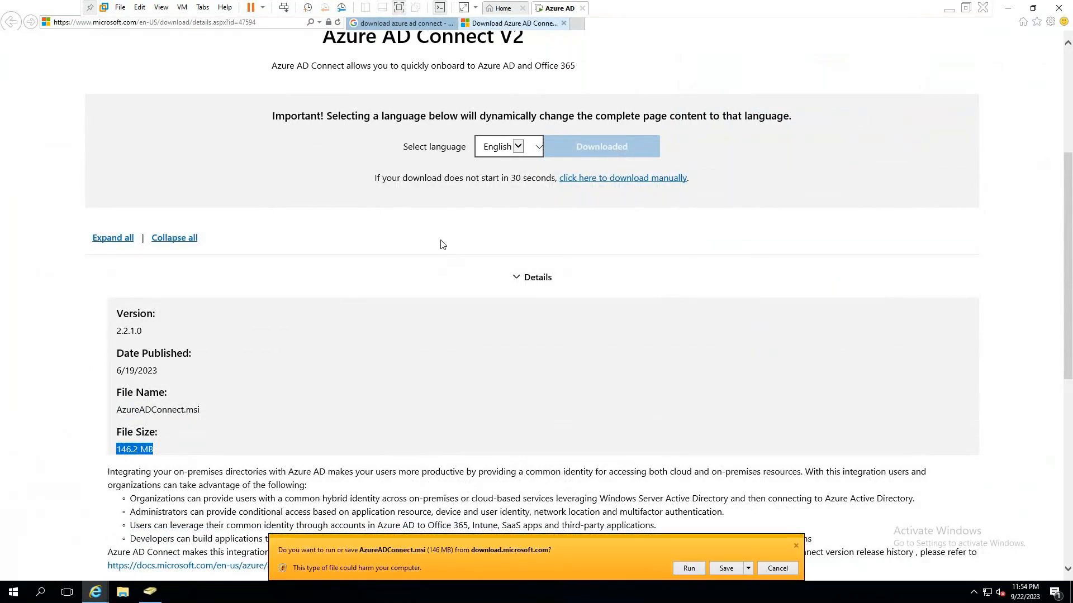
{"action": "left_click", "coordinate": [686, 569]}
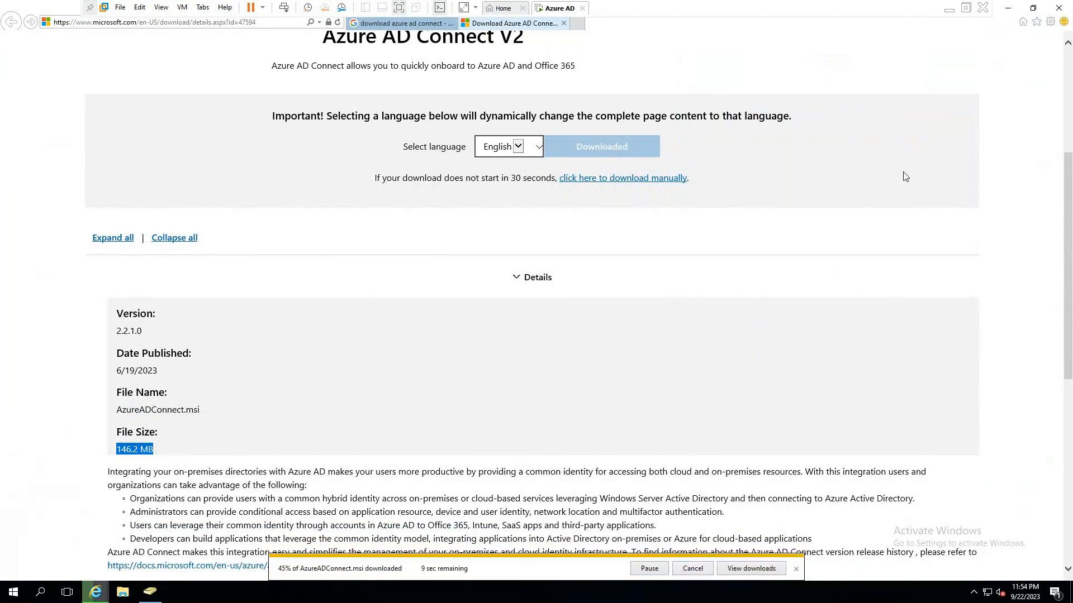
{"action": "left_click", "coordinate": [1007, 8]}
{"action": "left_click", "coordinate": [509, 371]}
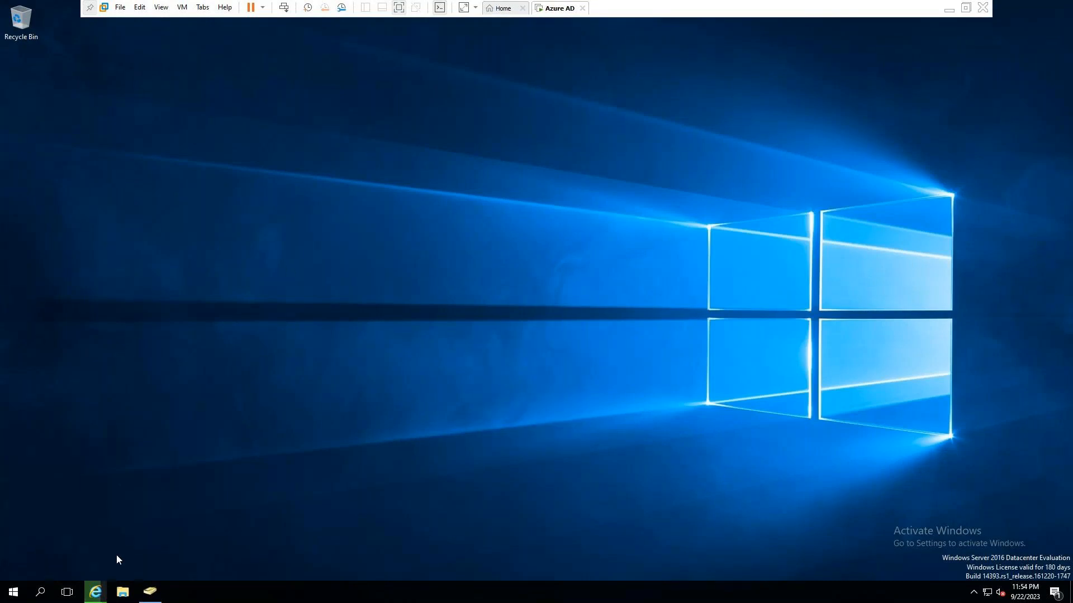
{"action": "mouse_move", "coordinate": [95, 591]}
{"action": "left_click", "coordinate": [171, 538]}
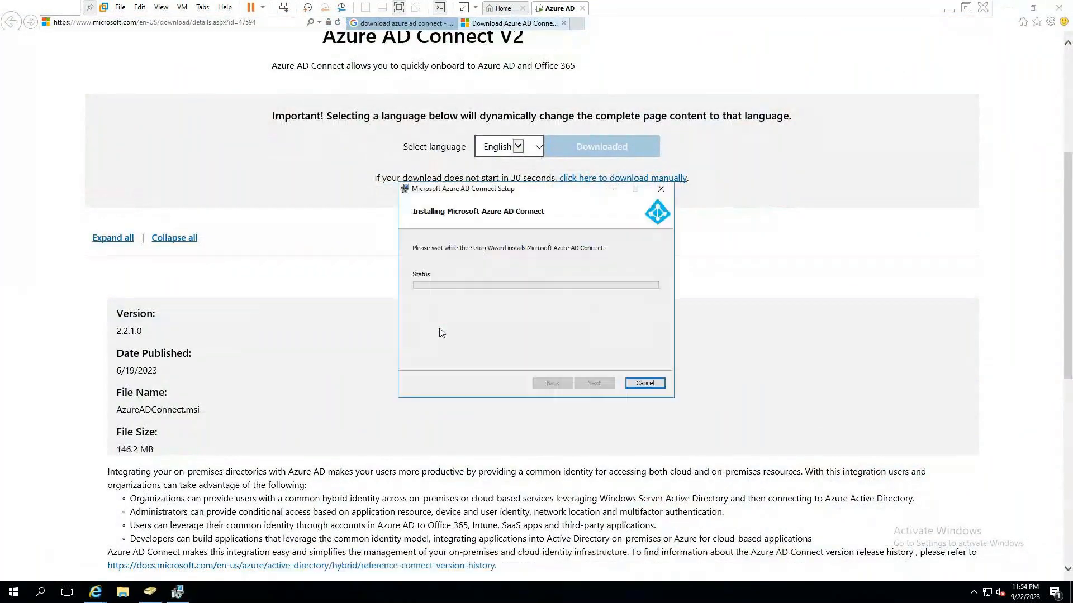
- Close all browser tabs and bring the Azure AD Connect wizard window into view
{"action": "left_click", "coordinate": [1059, 7]}
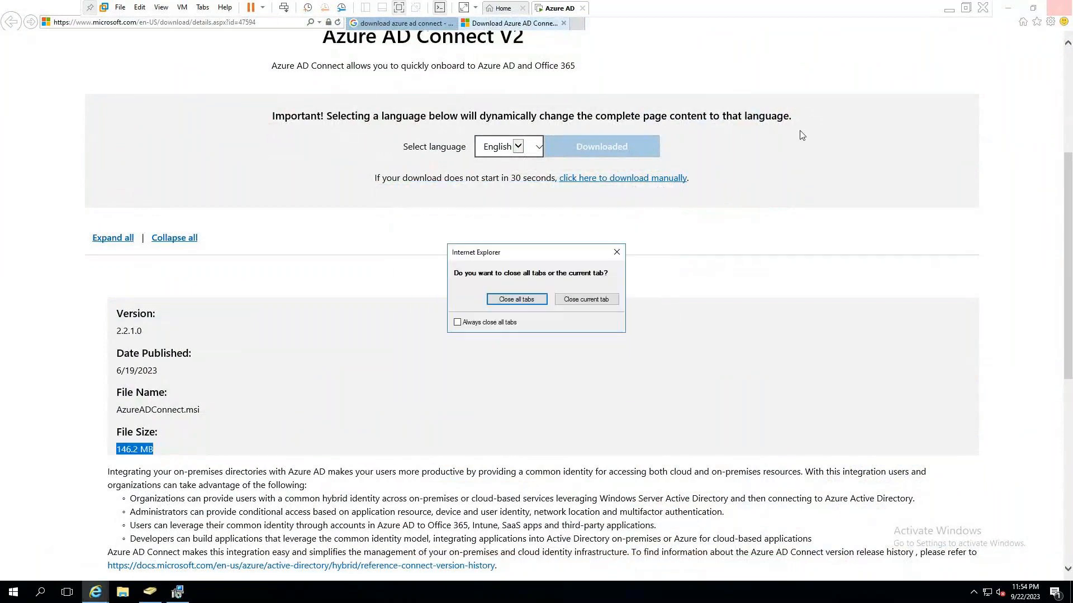
{"action": "key", "text": "Return"}
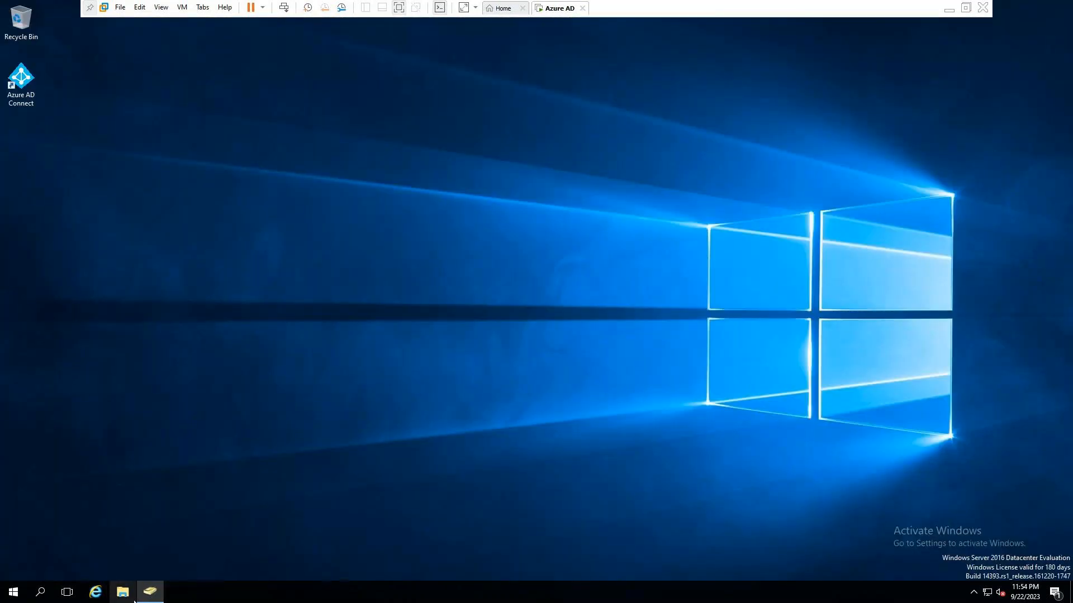
{"action": "left_click", "coordinate": [150, 593]}
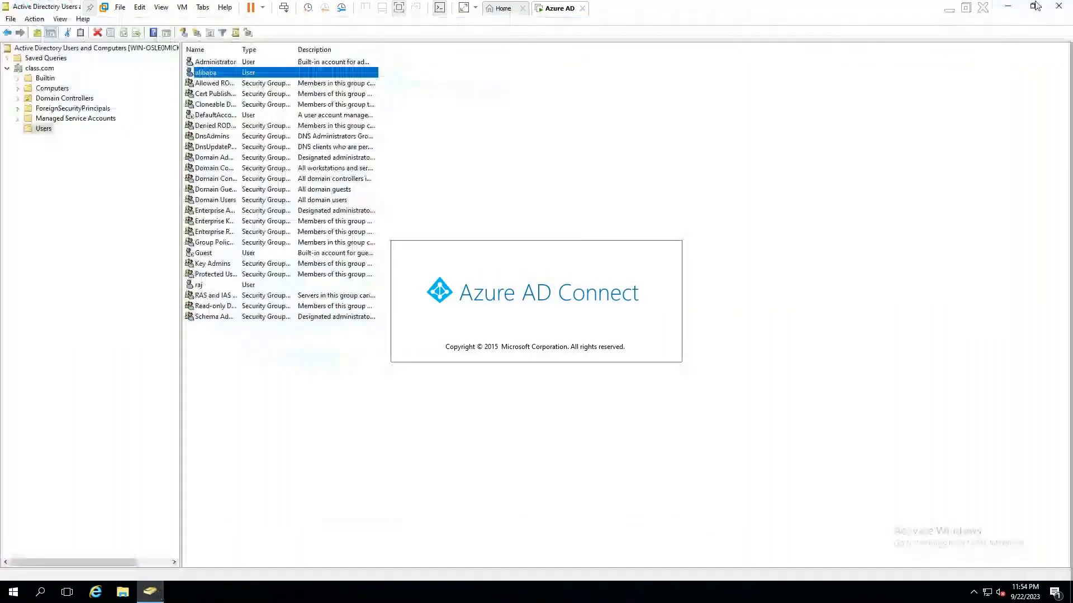
{"action": "left_click", "coordinate": [1059, 7]}
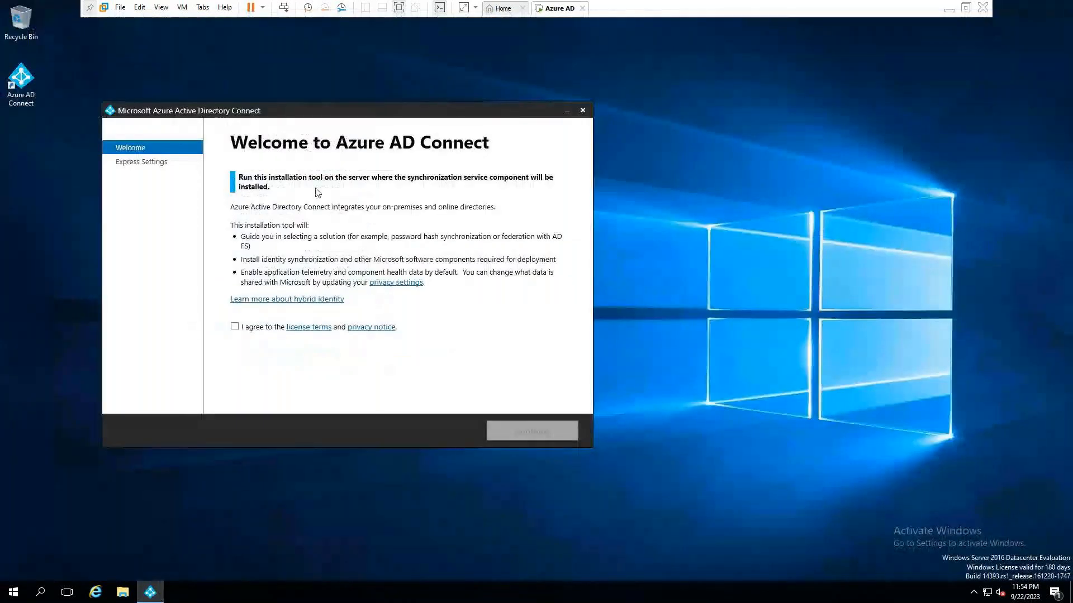
{"action": "left_click_drag", "start_coordinate": [278, 115], "coordinate": [590, 92]}
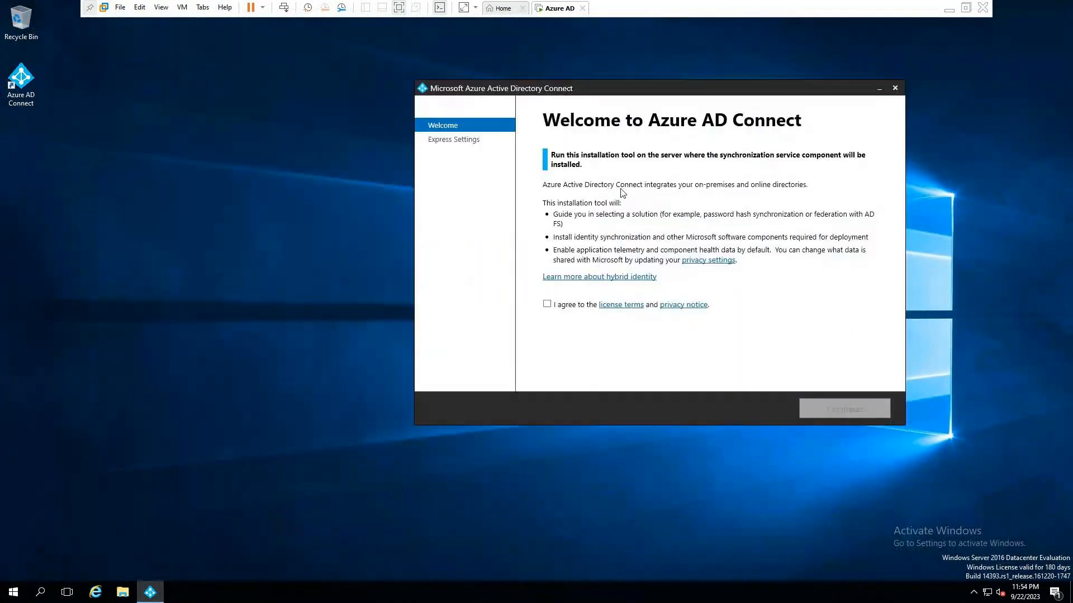
- Accept the license terms, continue, and choose to use express settings
{"action": "left_click", "coordinate": [546, 305]}
{"action": "left_click", "coordinate": [839, 411]}
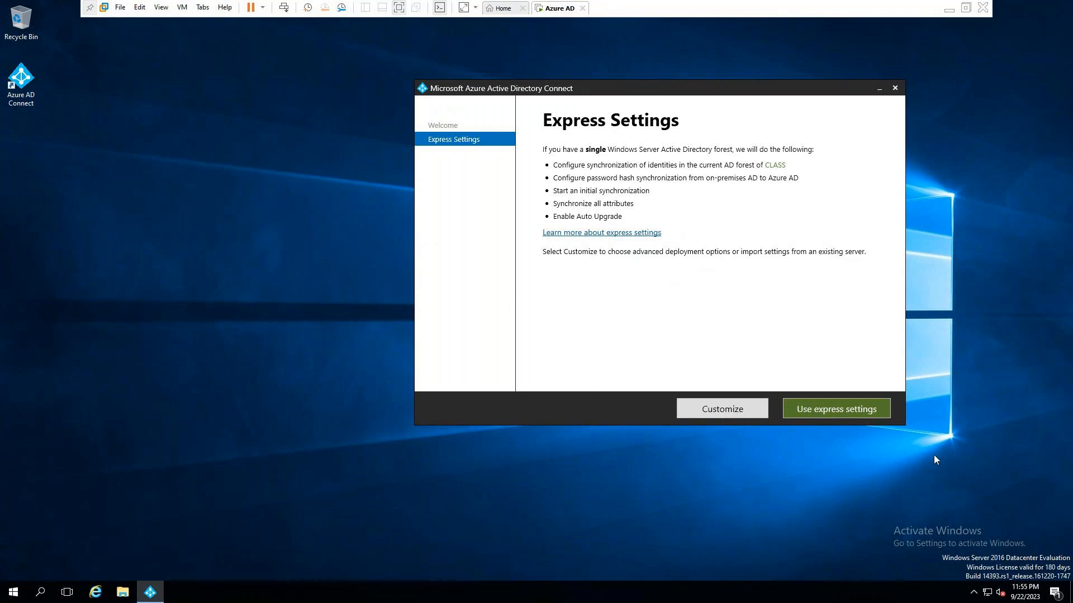
{"action": "left_click", "coordinate": [841, 411]}
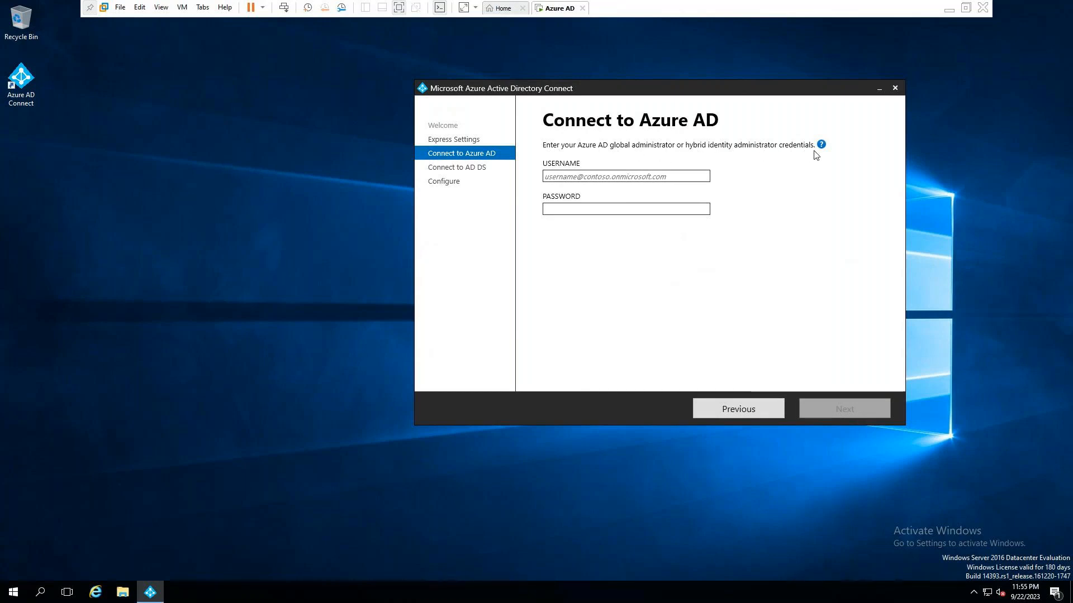
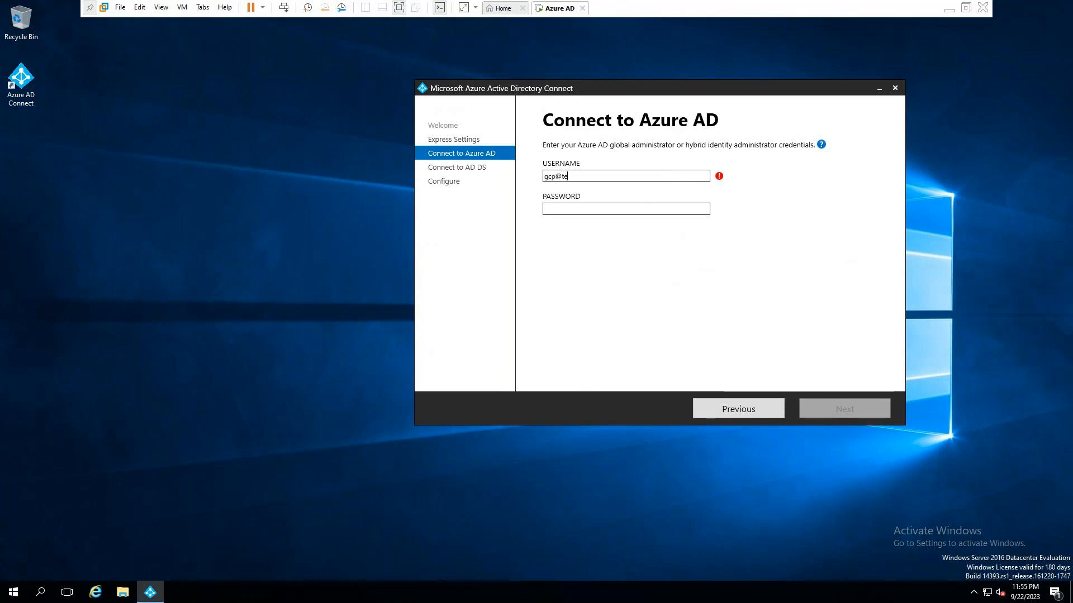
- Enter the gcp global administrator's user name and account password to connect to Azure AD
{"action": "key", "text": "Tab"}
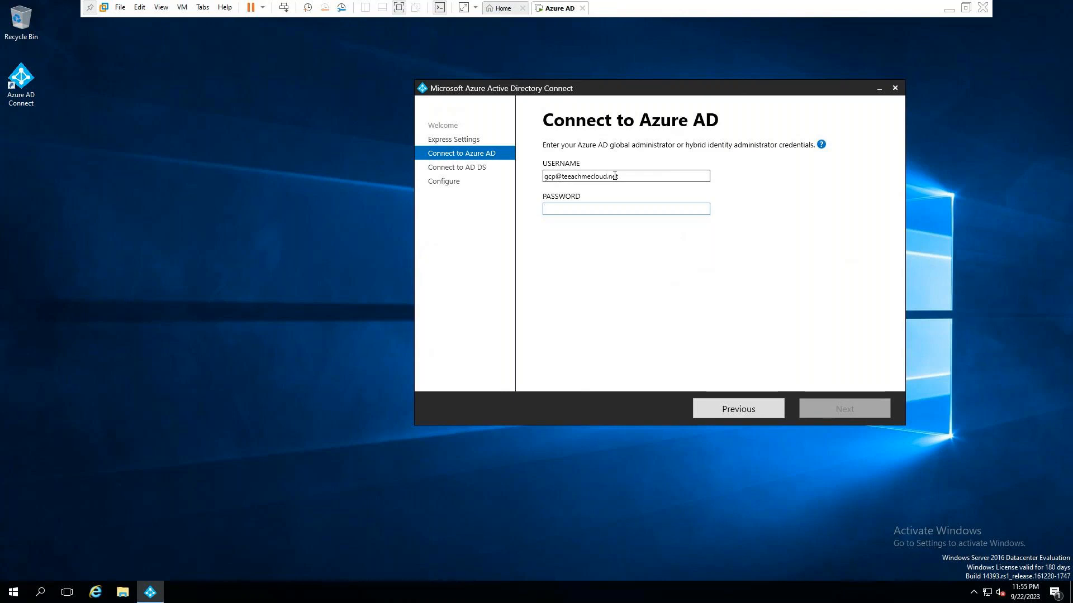
{"action": "type", "text": "•••••"}
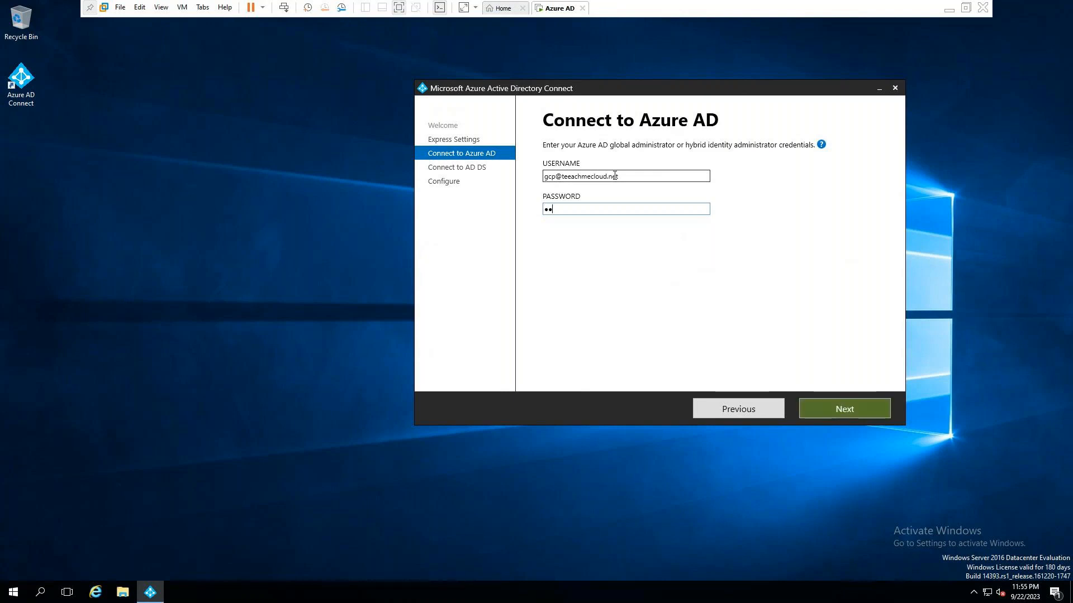
{"action": "type", "text": "•••"}
{"action": "left_click", "coordinate": [849, 407]}
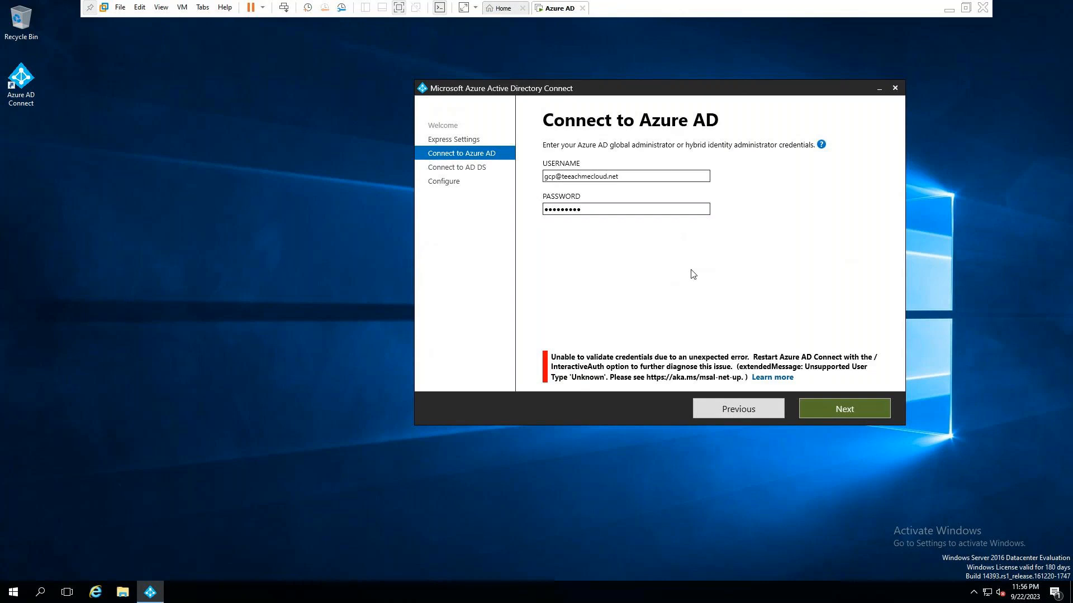
- Re-enter the account password, correct the user name's domain spelling, and retry connecting
{"action": "double_click", "coordinate": [606, 208]}
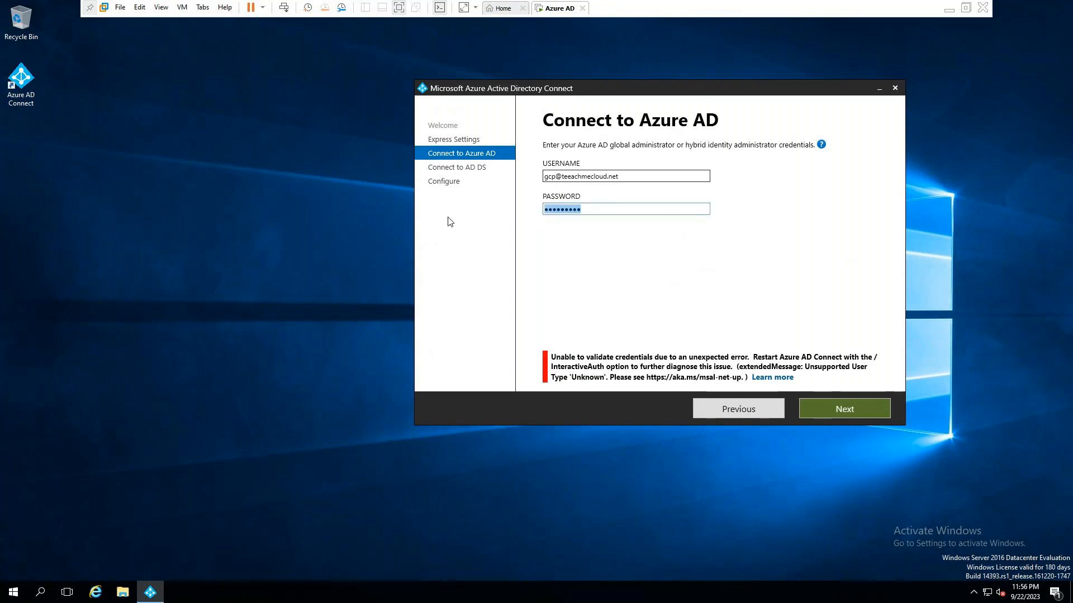
{"action": "key", "text": "Return"}
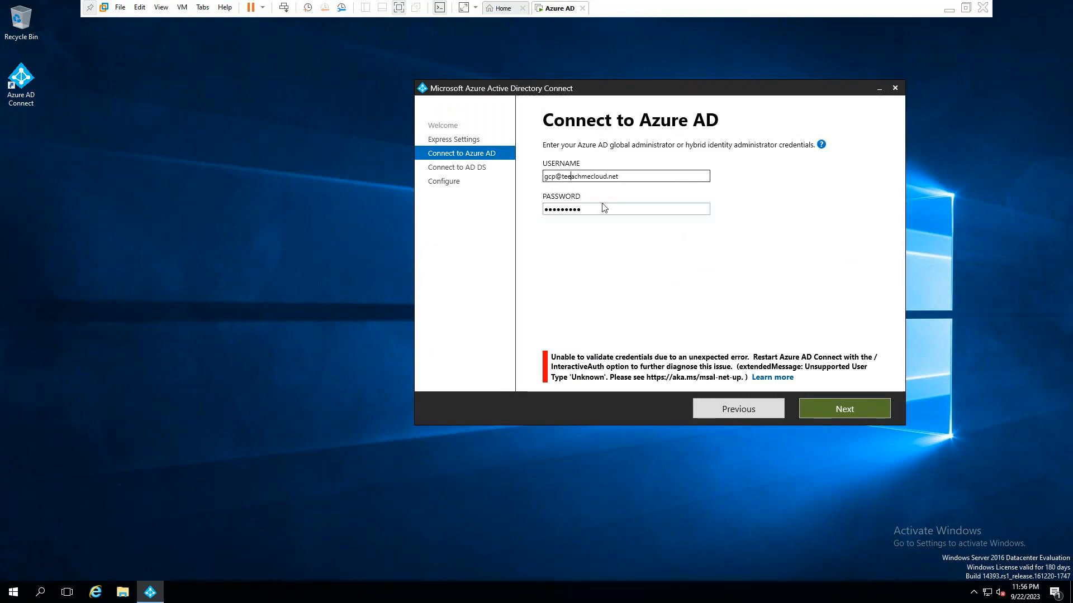
{"action": "key", "text": "BackSpace"}
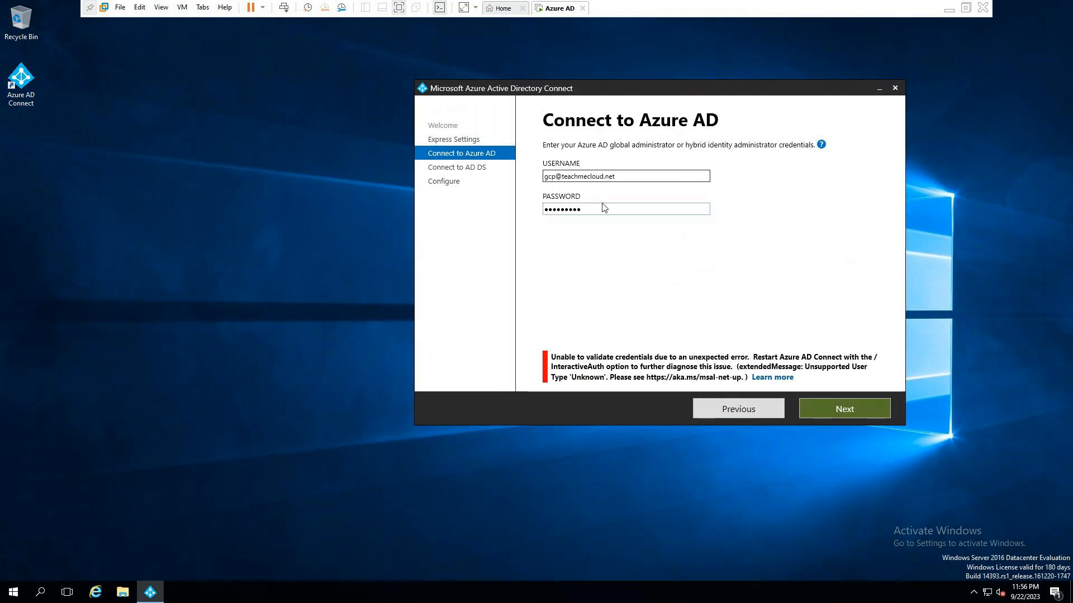
{"action": "left_click", "coordinate": [833, 401]}
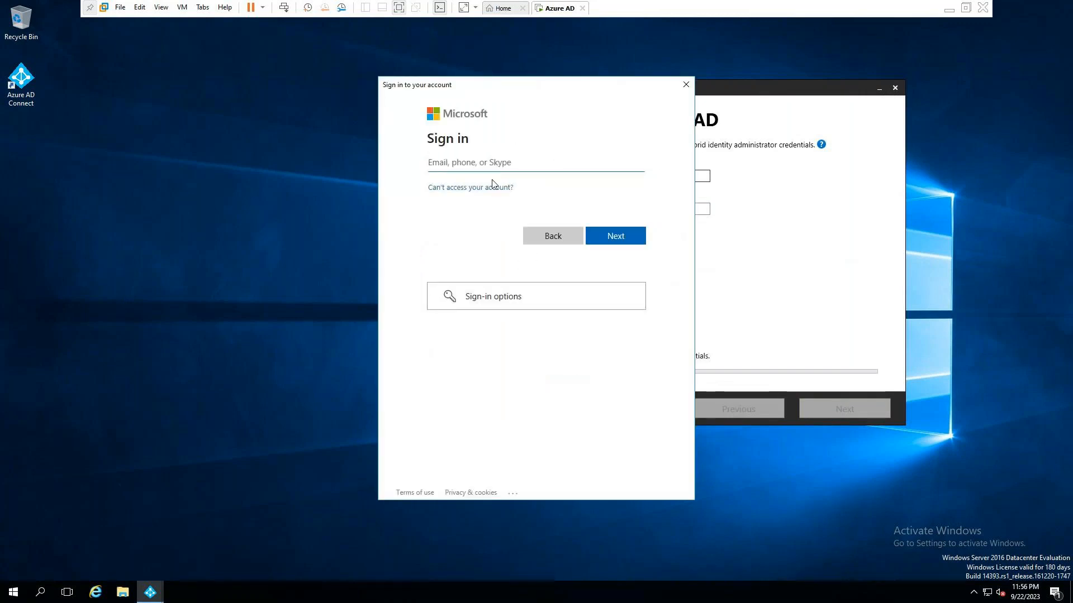
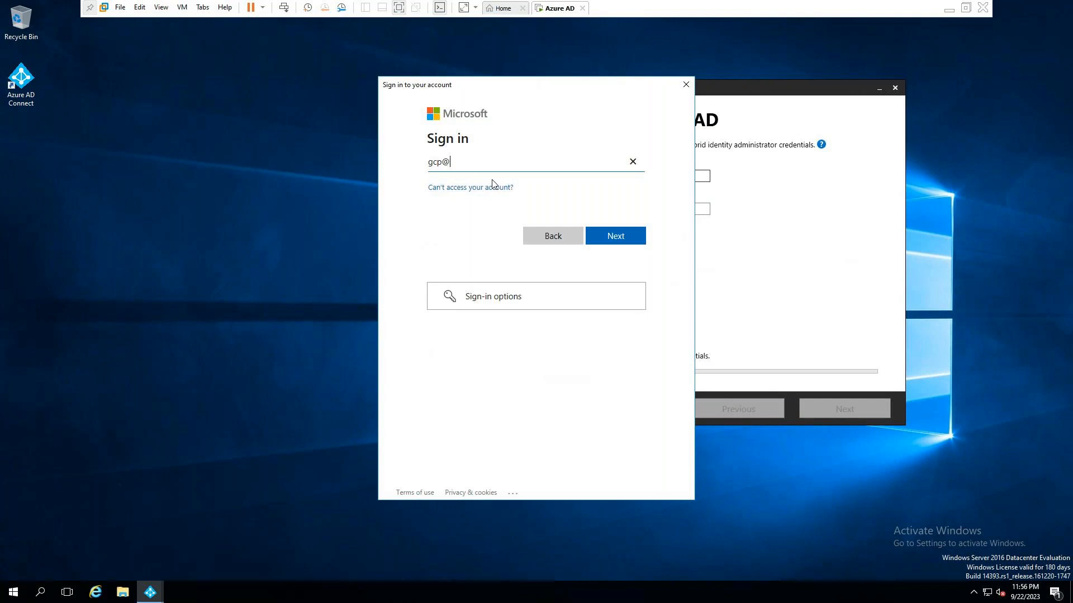
- Sign in to the Microsoft sign-in window with the gcp account's e-mail and password
{"action": "key", "text": "Return"}
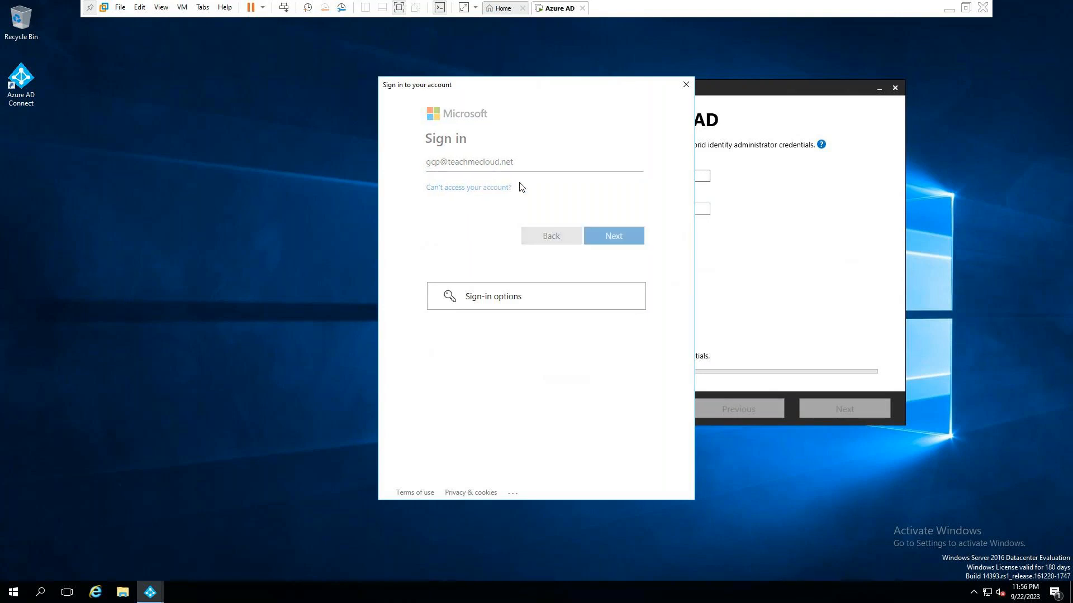
{"action": "type", "text": "•••••"}
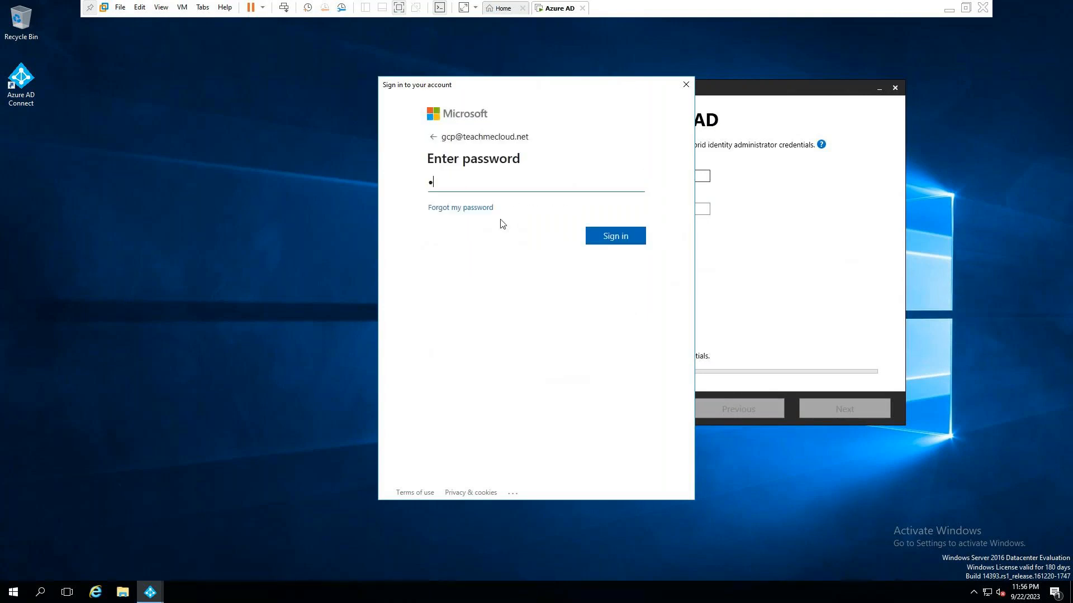
{"action": "type", "text": "••••"}
{"action": "key", "text": "Return"}
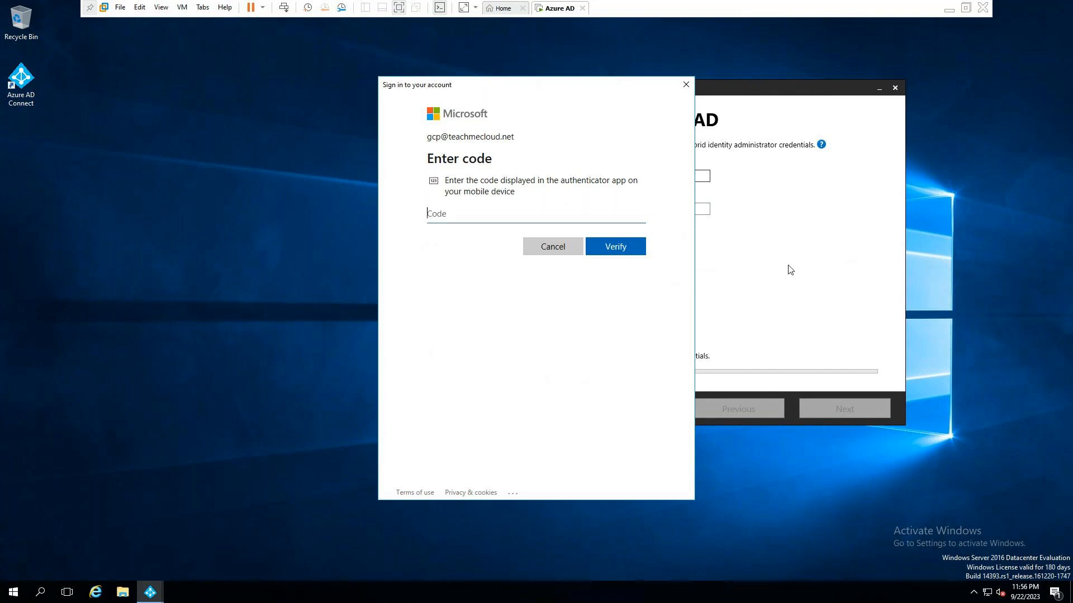
- Enter the authenticator verification code, verify, and retry connecting to Azure AD with the signed-in gcp account
{"action": "type", "text": "75"}
{"action": "key", "text": "BackSpace"}
{"action": "key", "text": "BackSpace"}
{"action": "left_click", "coordinate": [603, 243]}
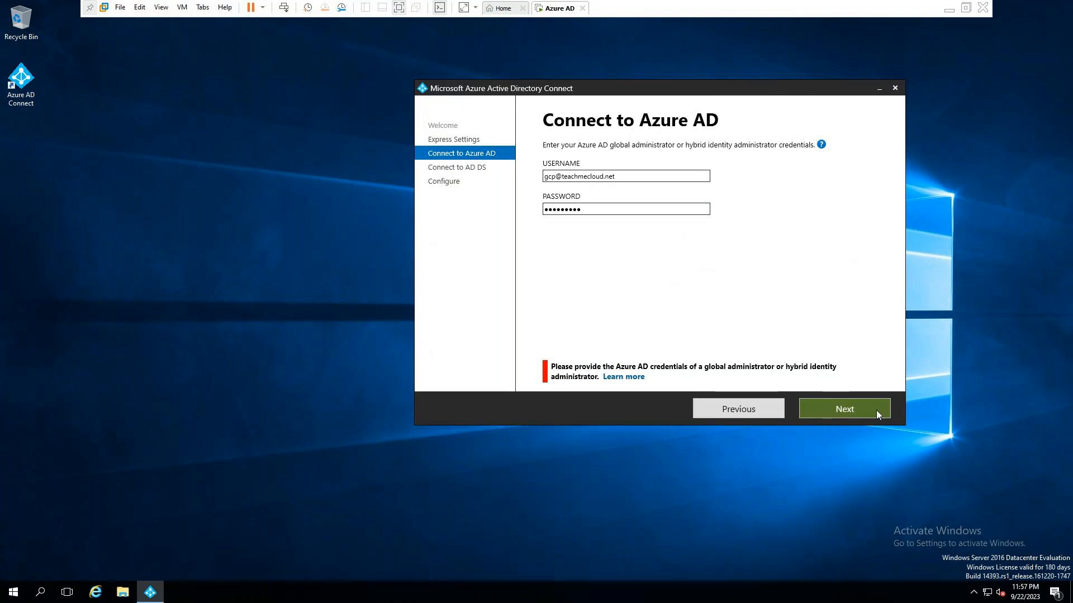
{"action": "left_click", "coordinate": [843, 414]}
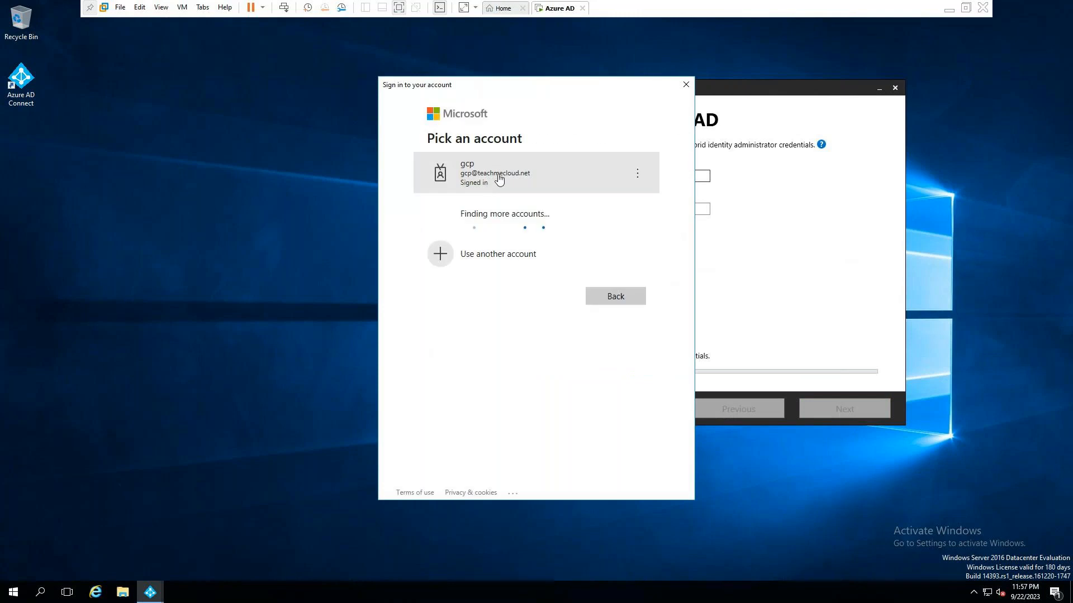
{"action": "left_click", "coordinate": [499, 178]}
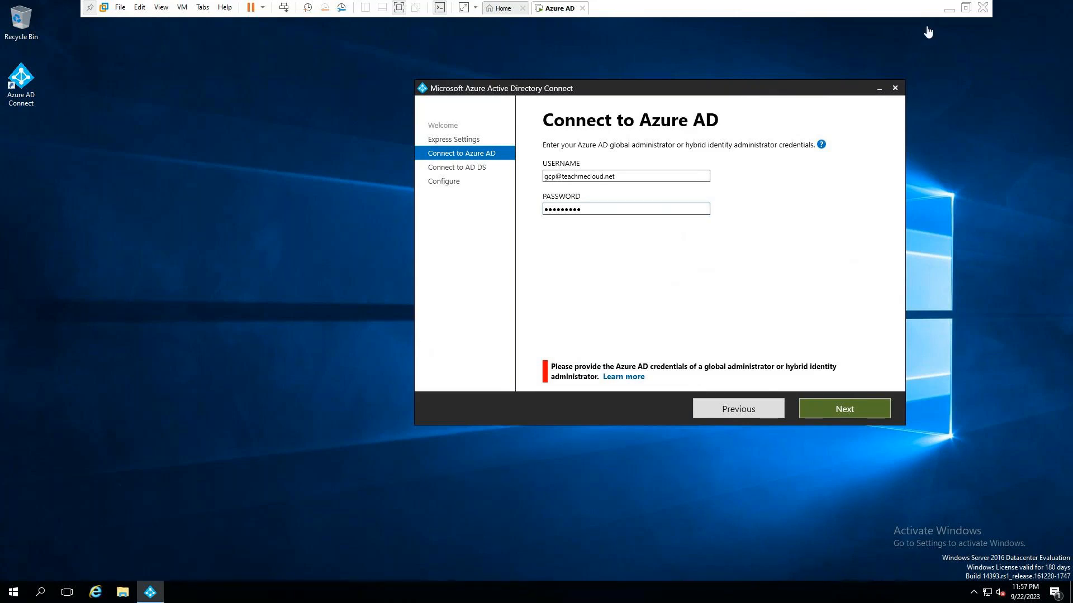
- In the Entra admin center, assign the Global Administrator role to the AWS user as an eligible assignment
{"action": "left_click", "coordinate": [948, 7]}
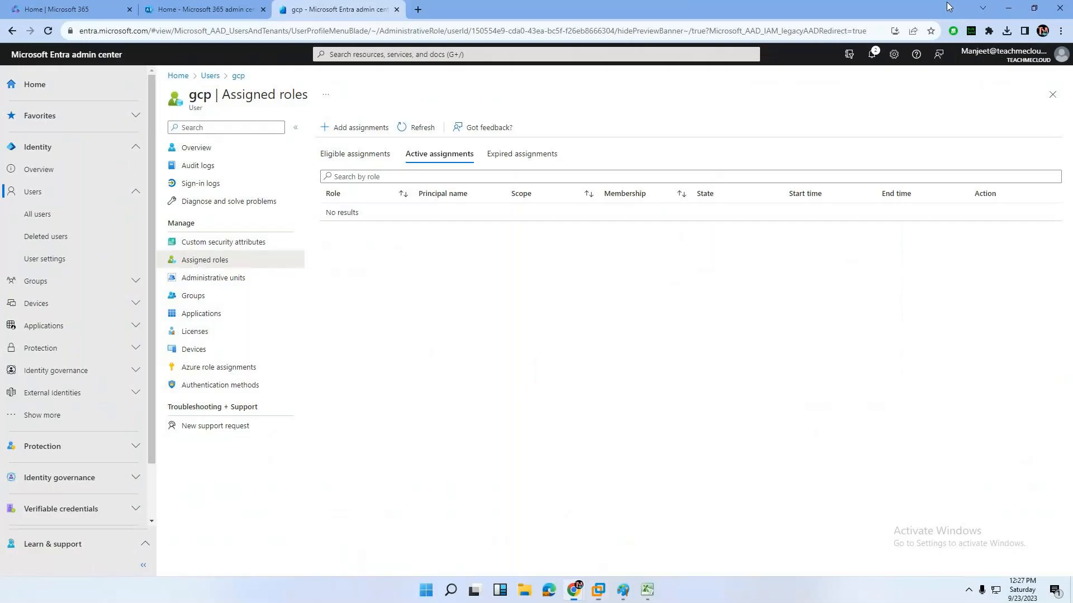
{"action": "left_click", "coordinate": [215, 77]}
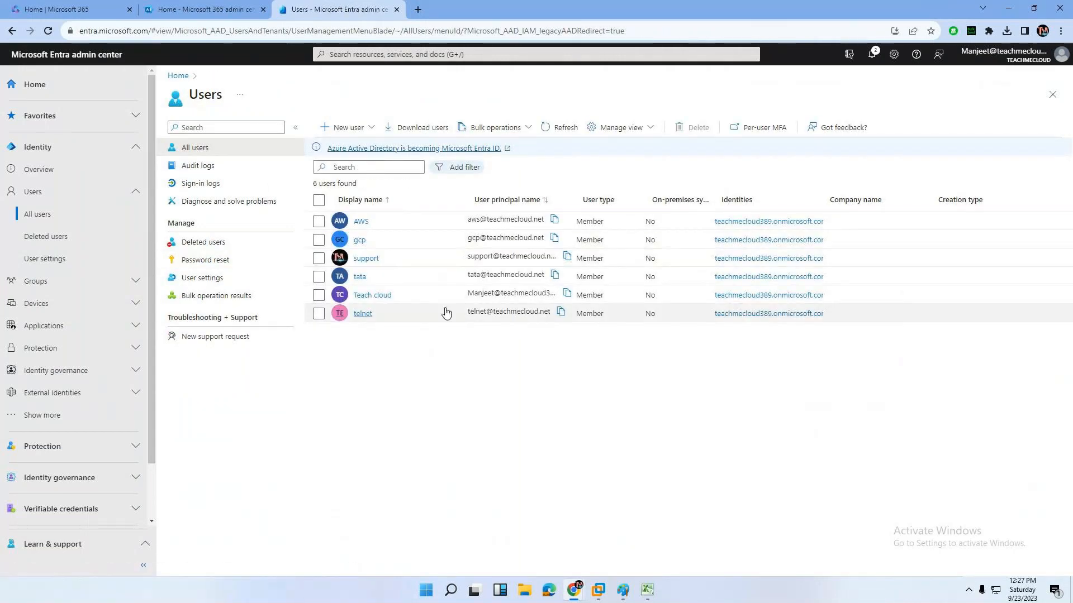
{"action": "left_click", "coordinate": [364, 313]}
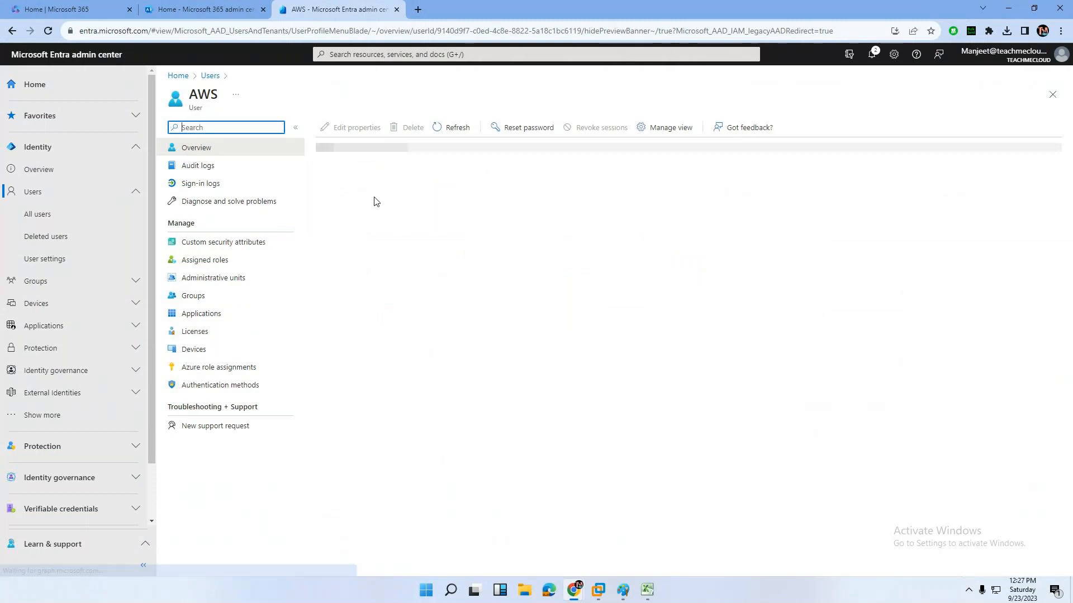
{"action": "left_click", "coordinate": [205, 261]}
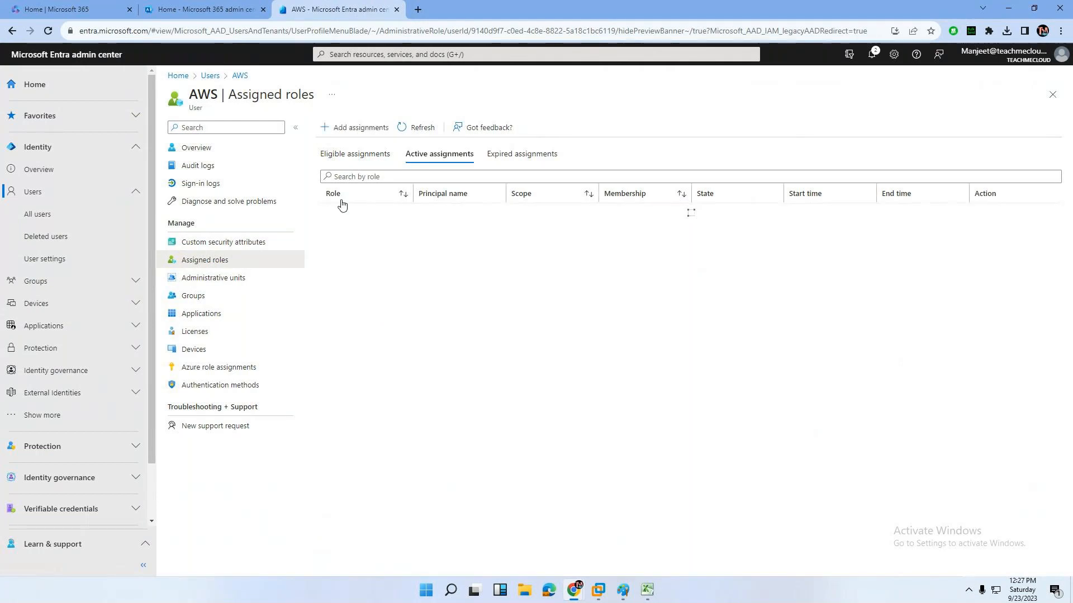
{"action": "left_click", "coordinate": [354, 128]}
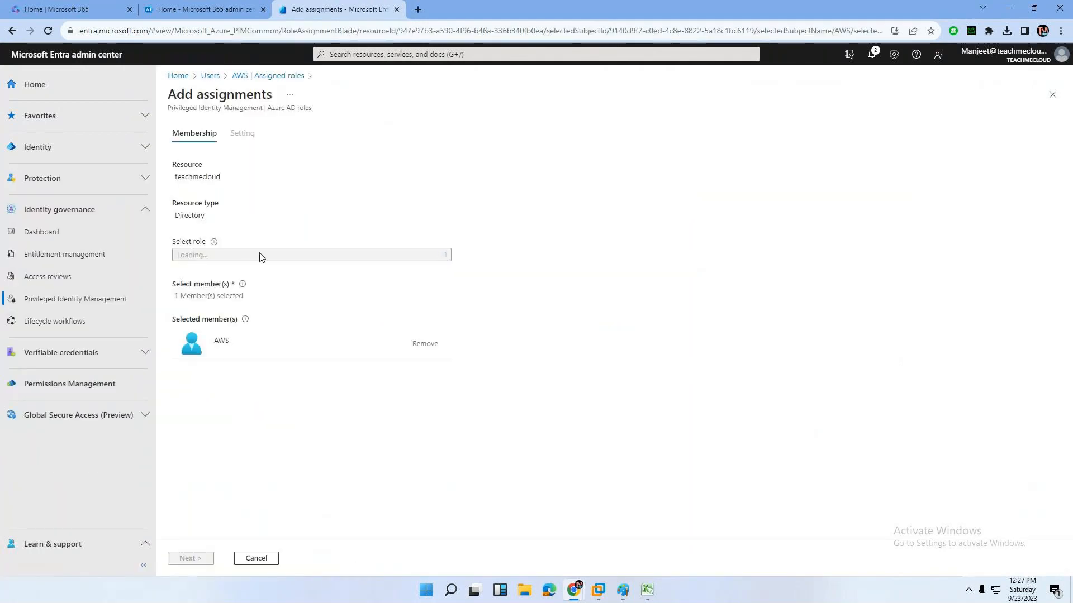
{"action": "left_click", "coordinate": [263, 257]}
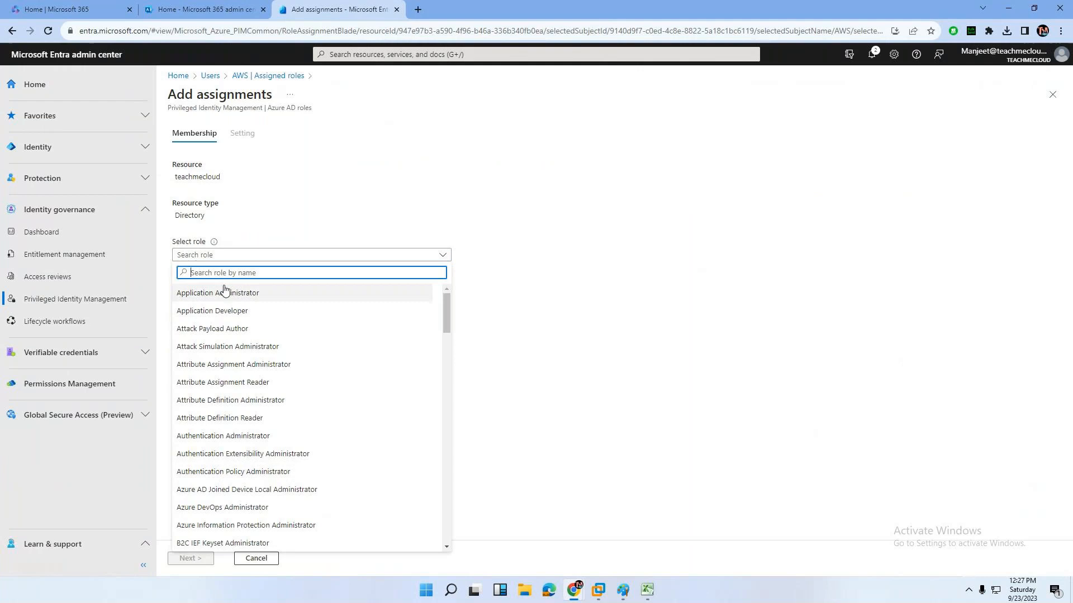
{"action": "type", "text": "globa"}
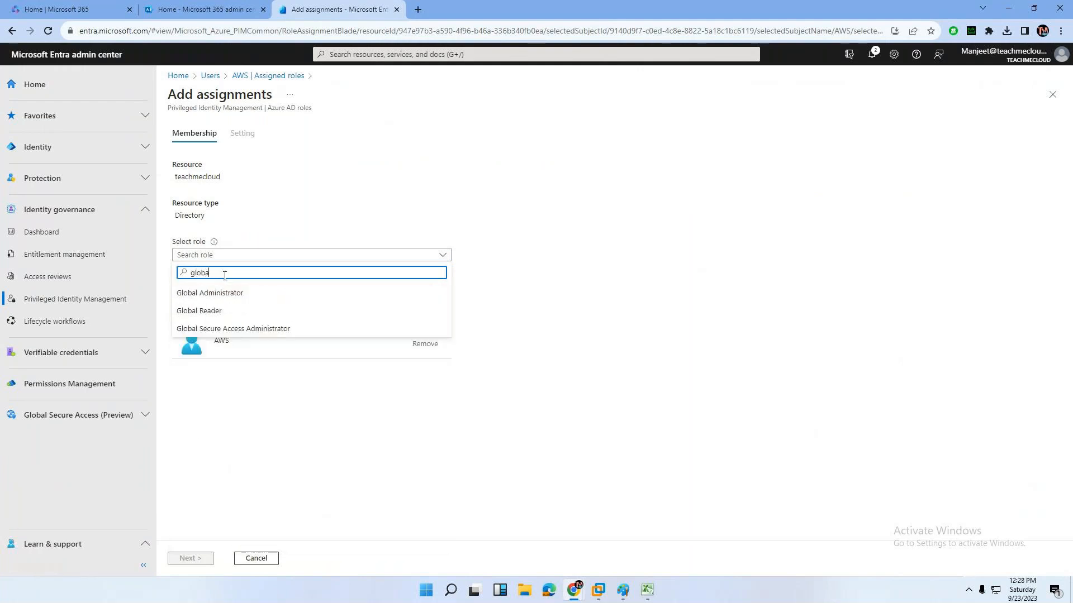
{"action": "left_click", "coordinate": [223, 294]}
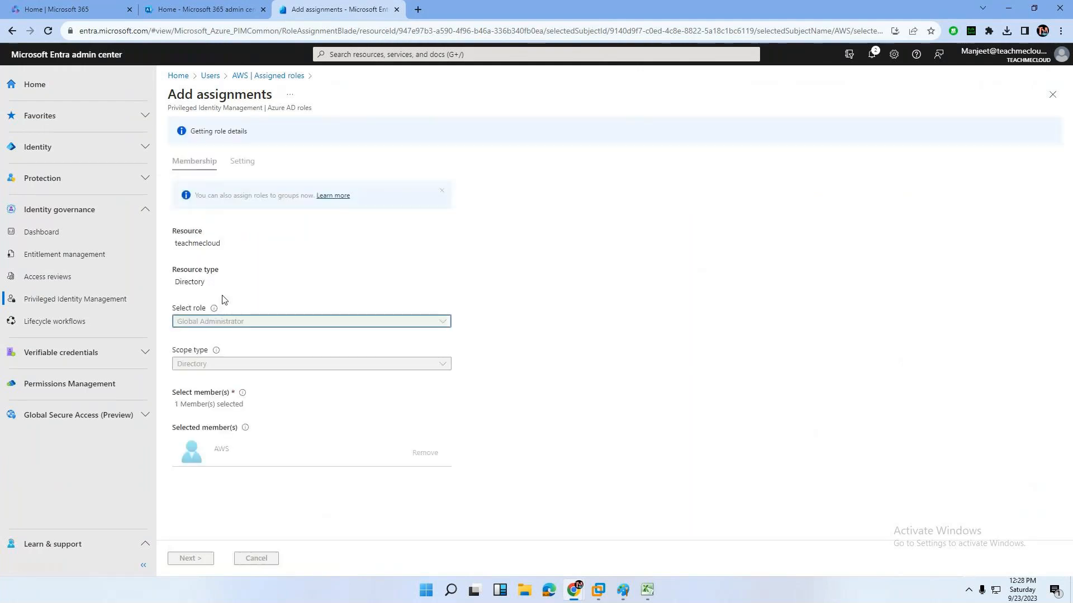
{"action": "left_click", "coordinate": [191, 558]}
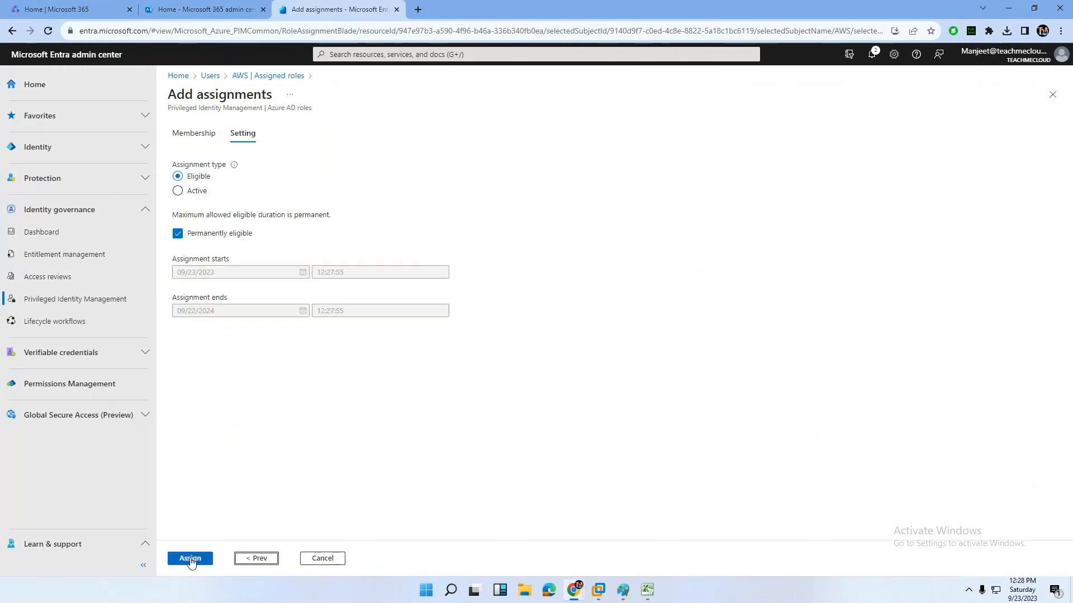
{"action": "left_click", "coordinate": [191, 558]}
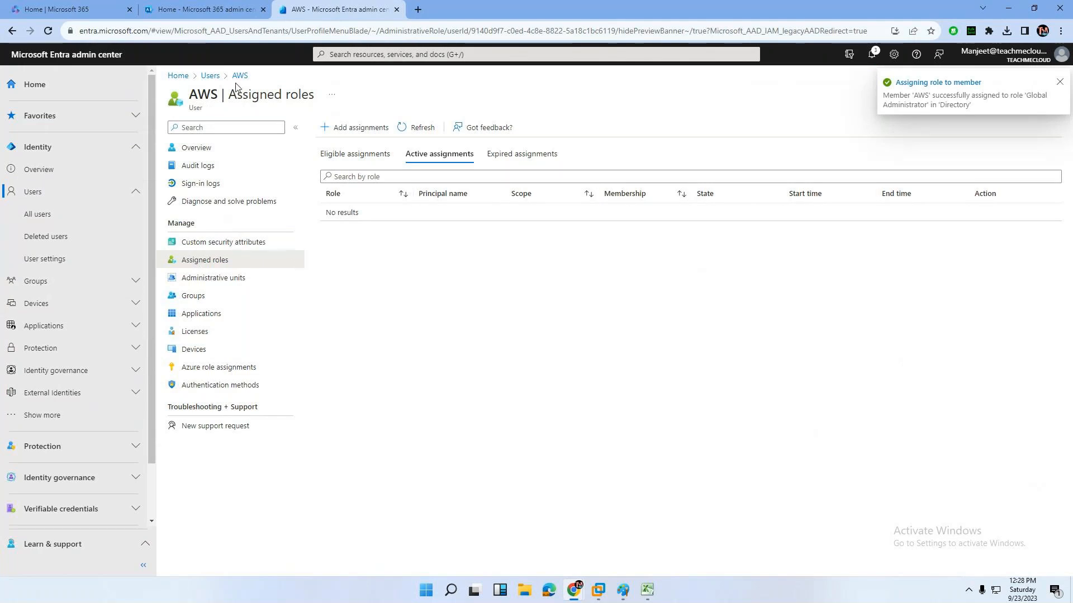
- Copy the AWS user's principal name and switch back to the Azure AD Connect virtual machine
{"action": "left_click", "coordinate": [260, 150]}
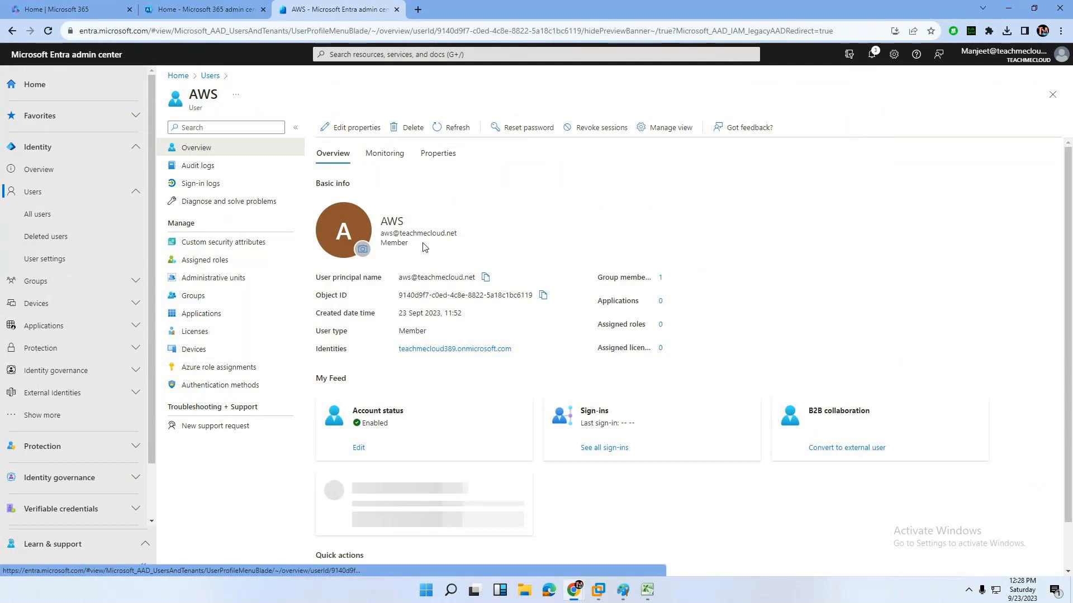
{"action": "left_click", "coordinate": [479, 277]}
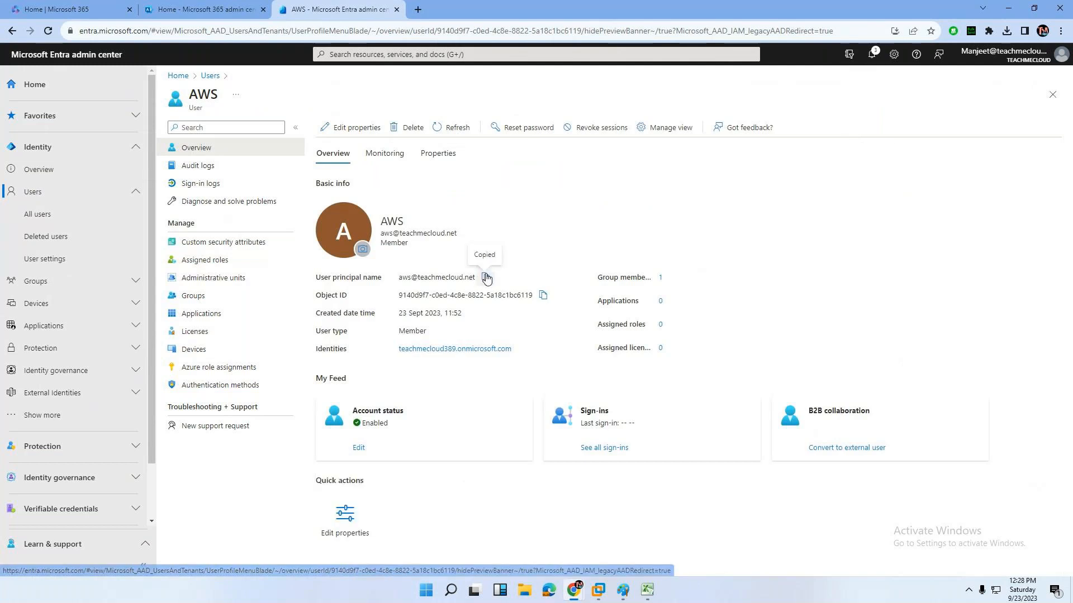
{"action": "mouse_move", "coordinate": [599, 591]}
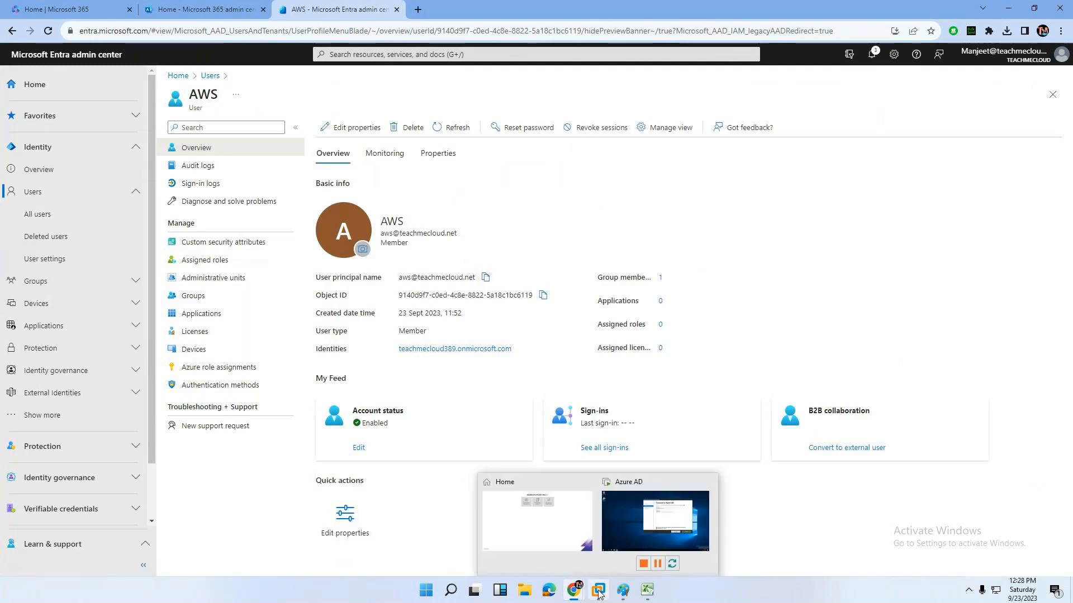
{"action": "left_click", "coordinate": [642, 590]}
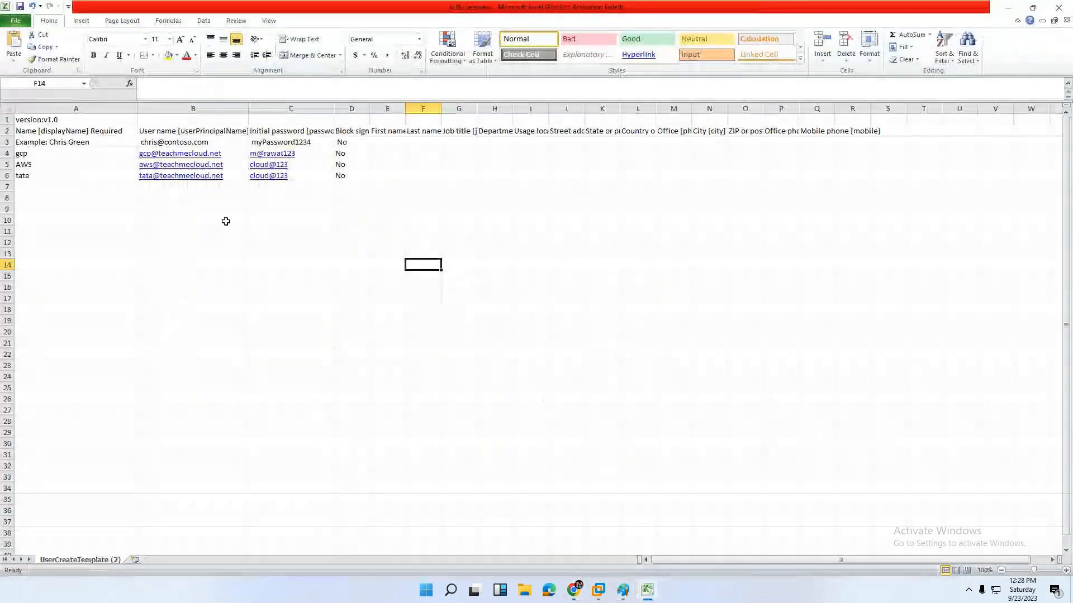
{"action": "left_click", "coordinate": [599, 593]}
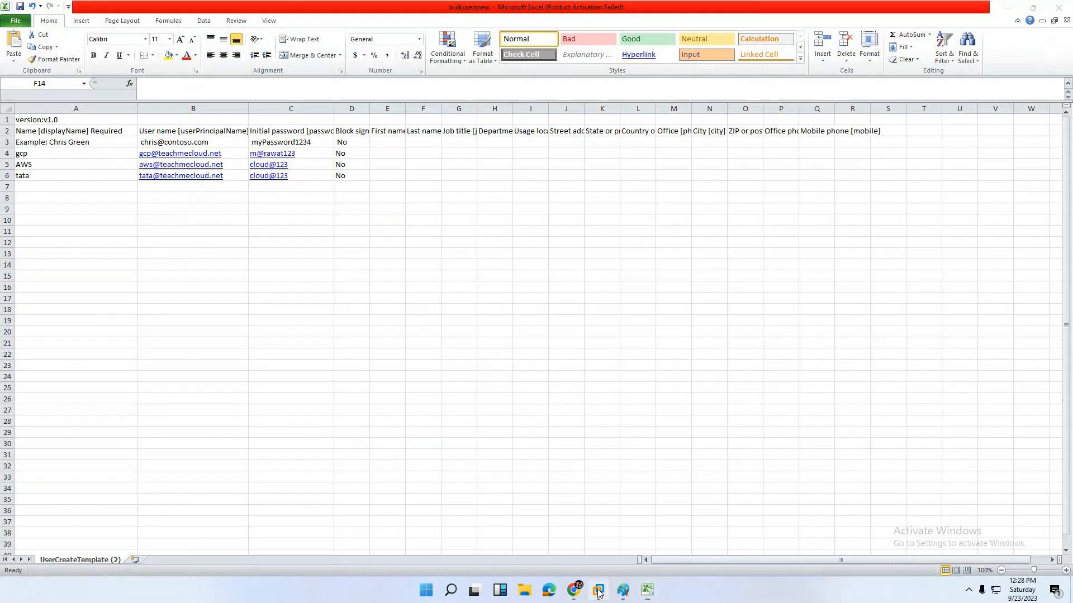
{"action": "left_click", "coordinate": [661, 528]}
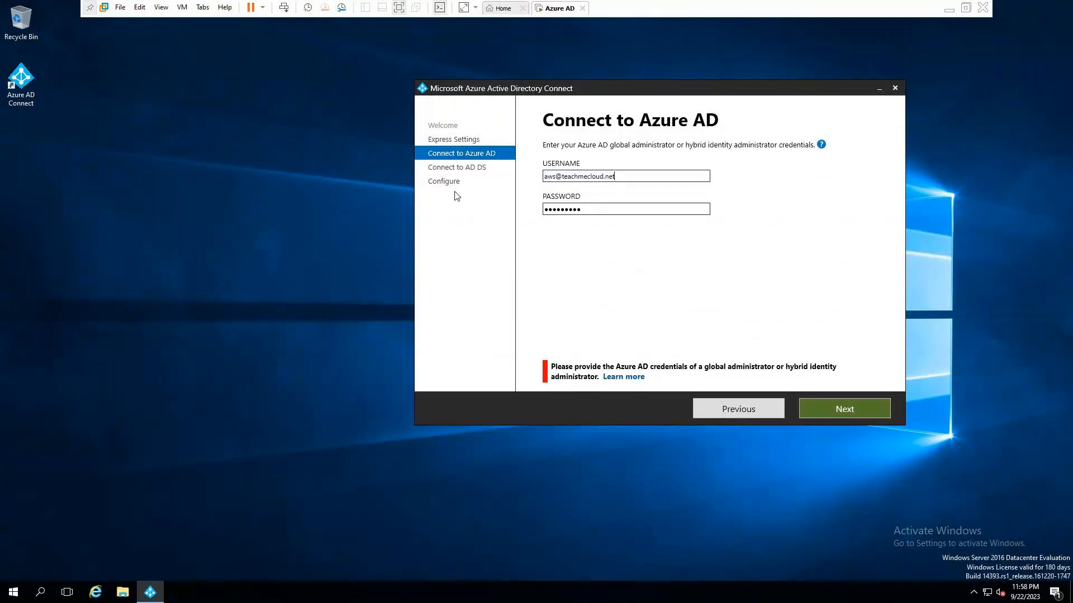
- Enter the AWS user's name and account password in the Azure AD credentials and continue
{"action": "left_click", "coordinate": [601, 210]}
{"action": "double_click", "coordinate": [601, 210]}
{"action": "type", "text": "••••••"}
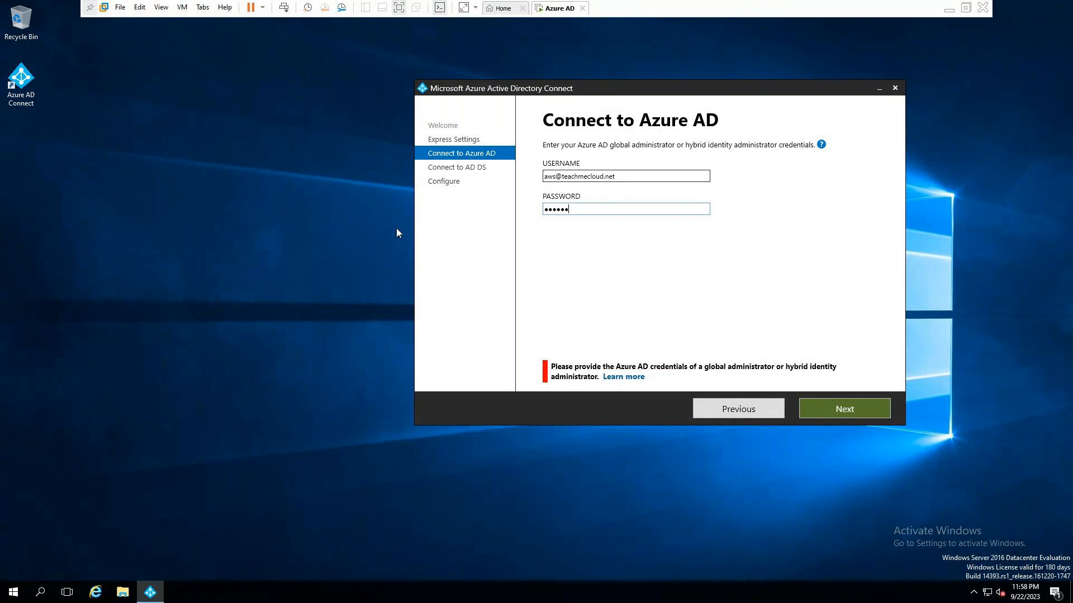
{"action": "type", "text": "•••"}
{"action": "left_click", "coordinate": [843, 409]}
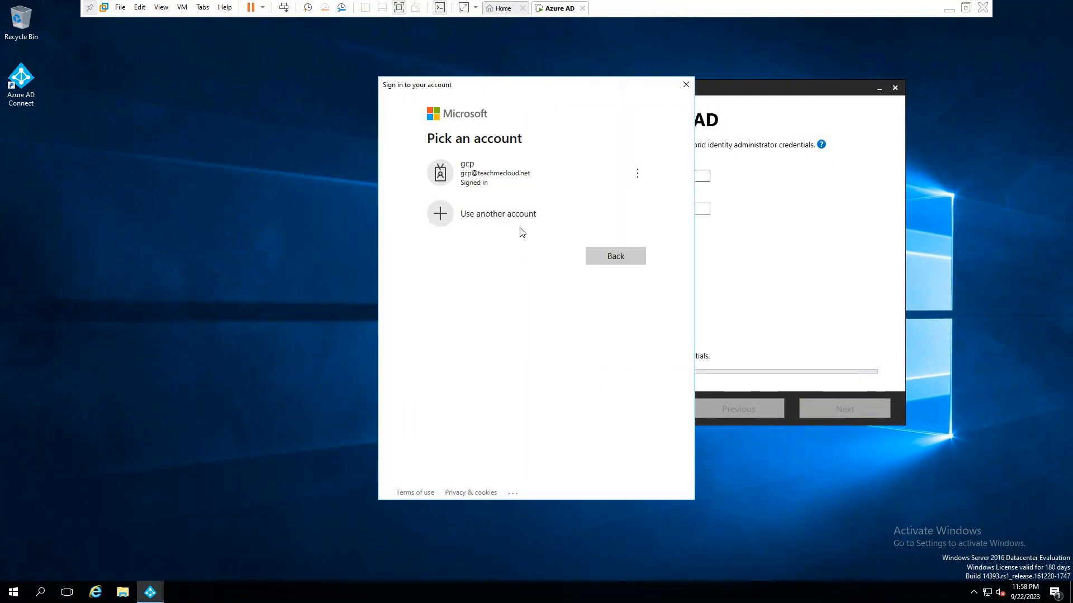
- Sign in with another account using the AWS user's e-mail and account password
{"action": "left_click", "coordinate": [520, 221]}
{"action": "key", "text": "ctrl+v"}
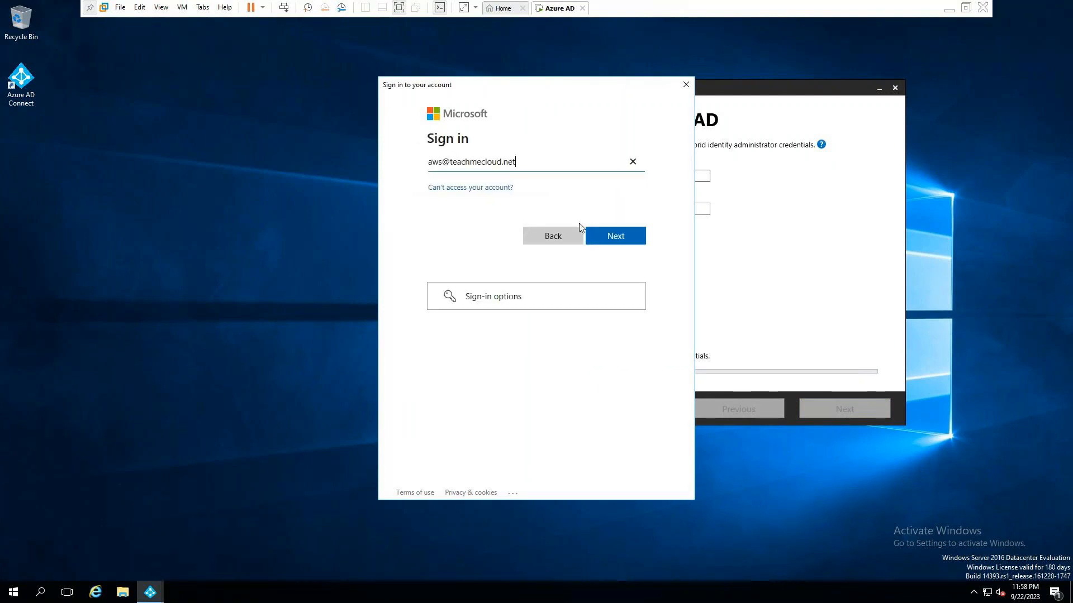
{"action": "left_click", "coordinate": [608, 235]}
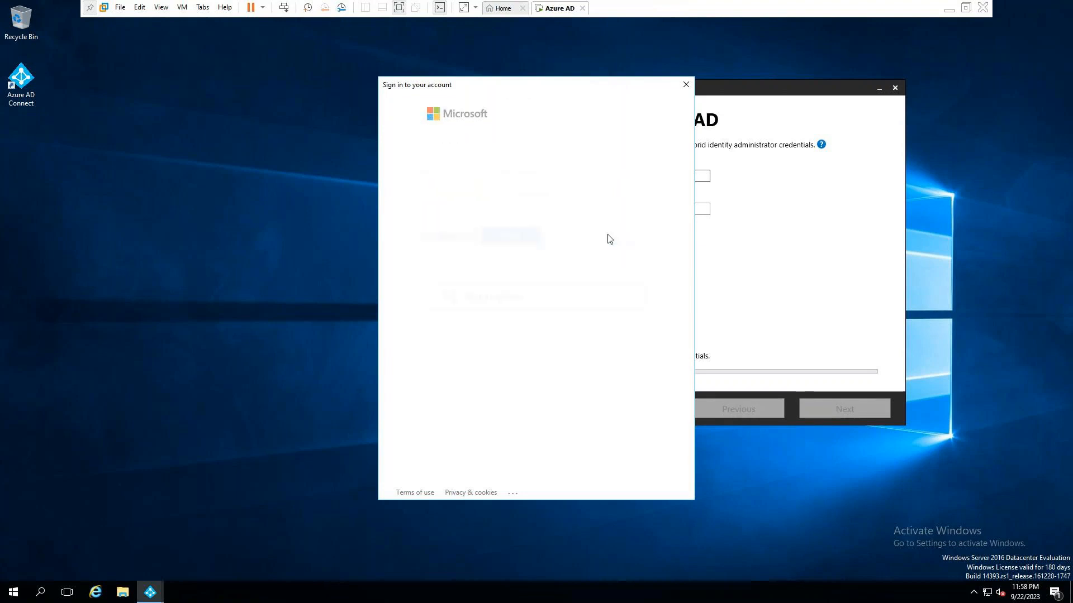
{"action": "type", "text": "•••••"}
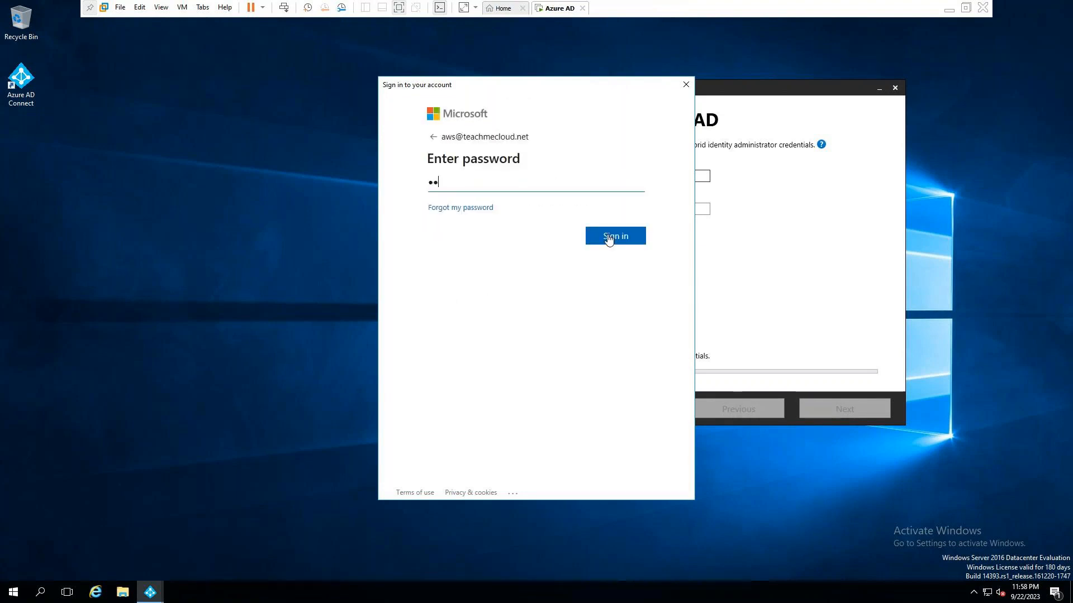
{"action": "type", "text": "••••"}
{"action": "left_click", "coordinate": [637, 238]}
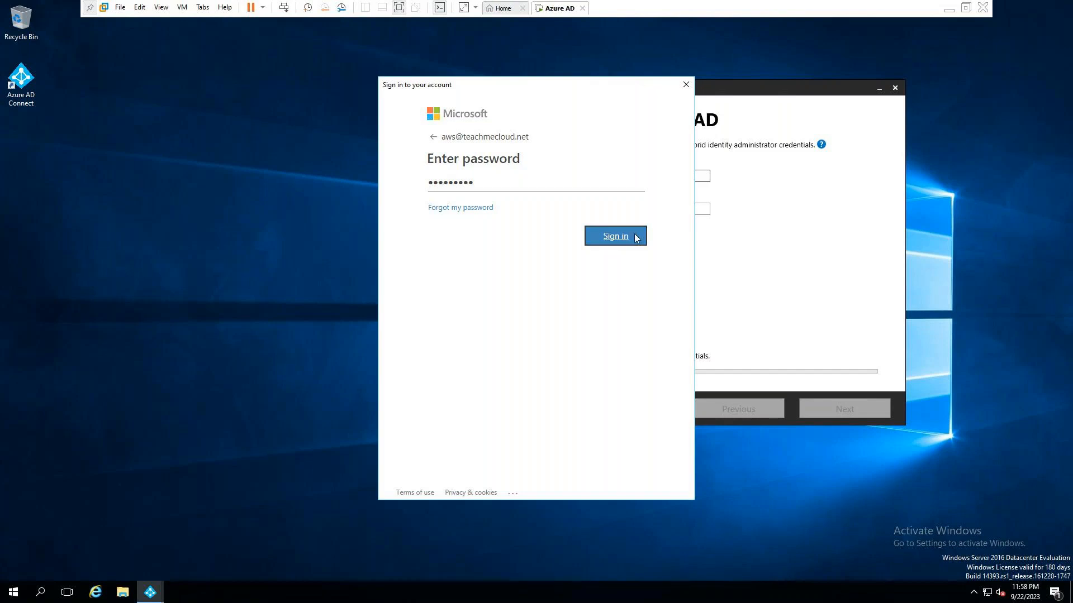
- Update the AWS account's password by entering the current password, a new password and its confirmation
{"action": "type", "text": "•••••••••"}
{"action": "key", "text": "Tab"}
{"action": "type", "text": "••••••••"}
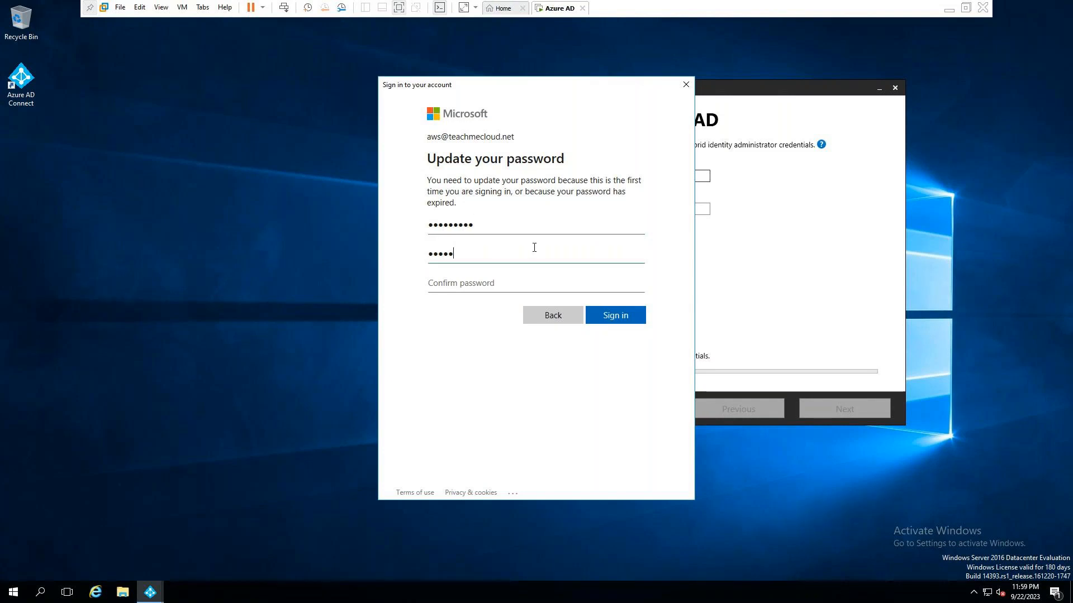
{"action": "type", "text": "••"}
{"action": "key", "text": "Tab"}
{"action": "type", "text": "•••••••"}
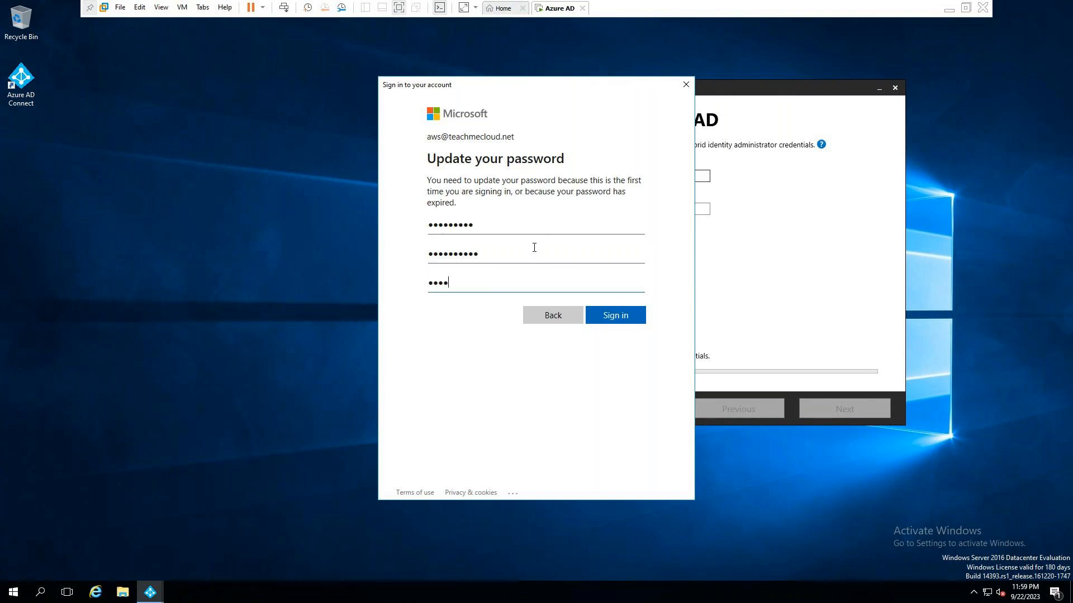
{"action": "type", "text": "•••"}
{"action": "left_click", "coordinate": [606, 315]}
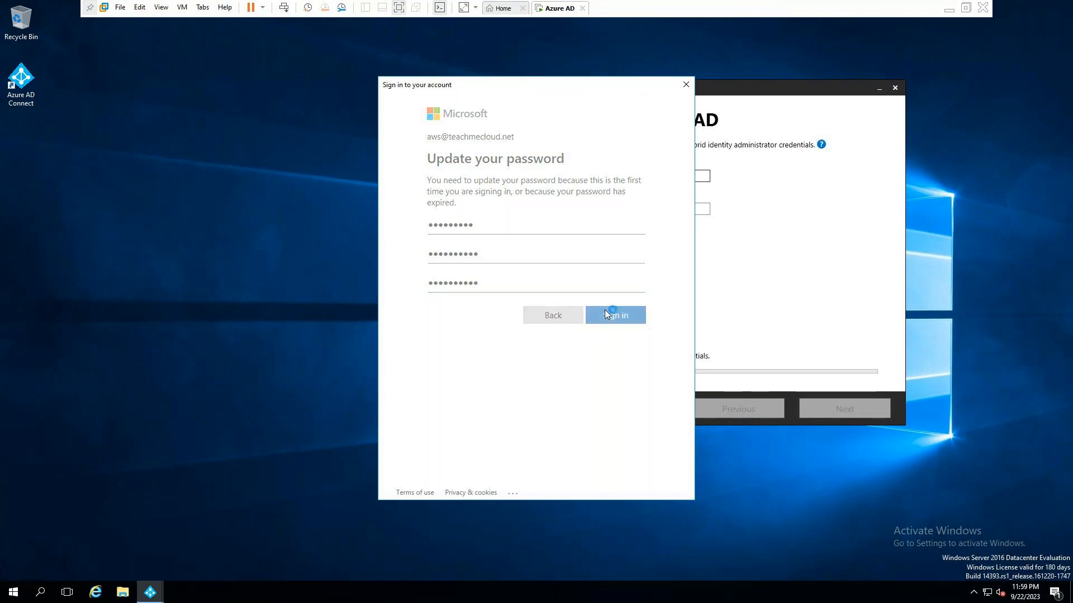
{"action": "left_click", "coordinate": [545, 295]}
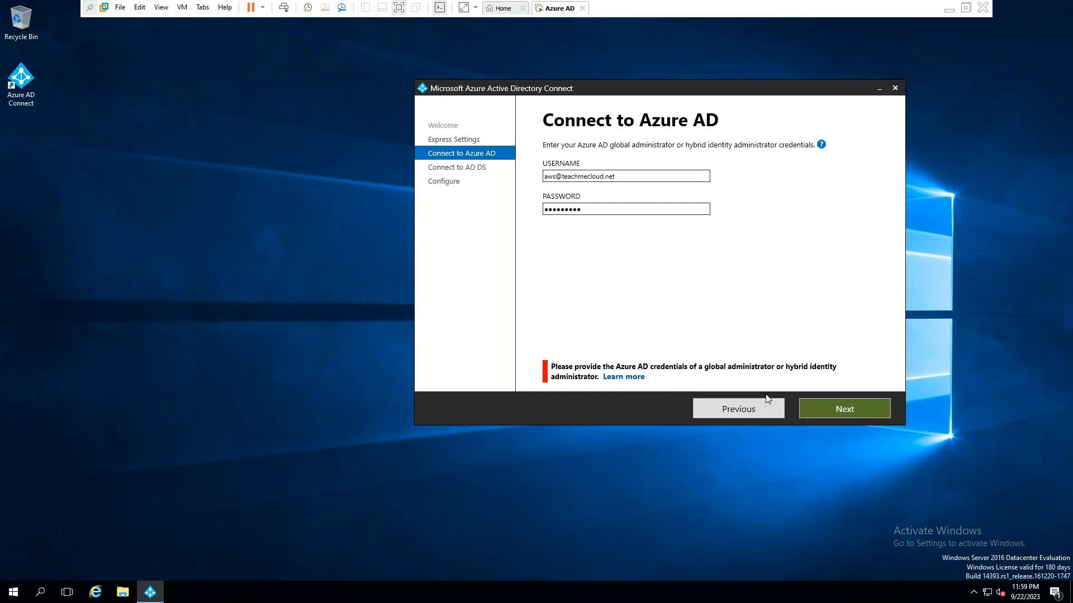
- Return to the Entra admin center and review the AWS user's assigned roles
{"action": "left_click", "coordinate": [948, 9]}
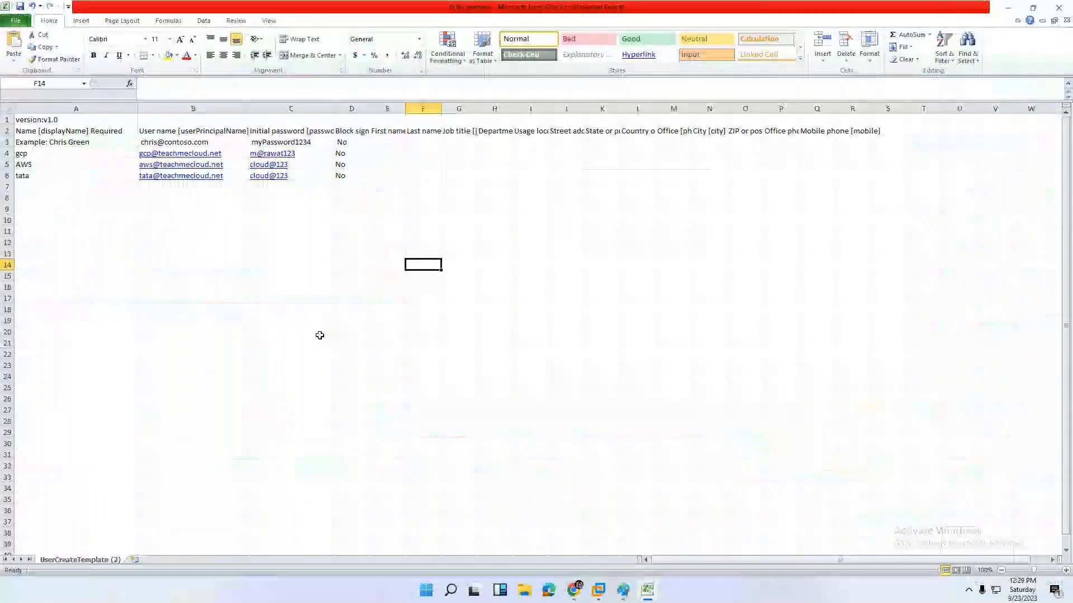
{"action": "left_click", "coordinate": [1001, 7]}
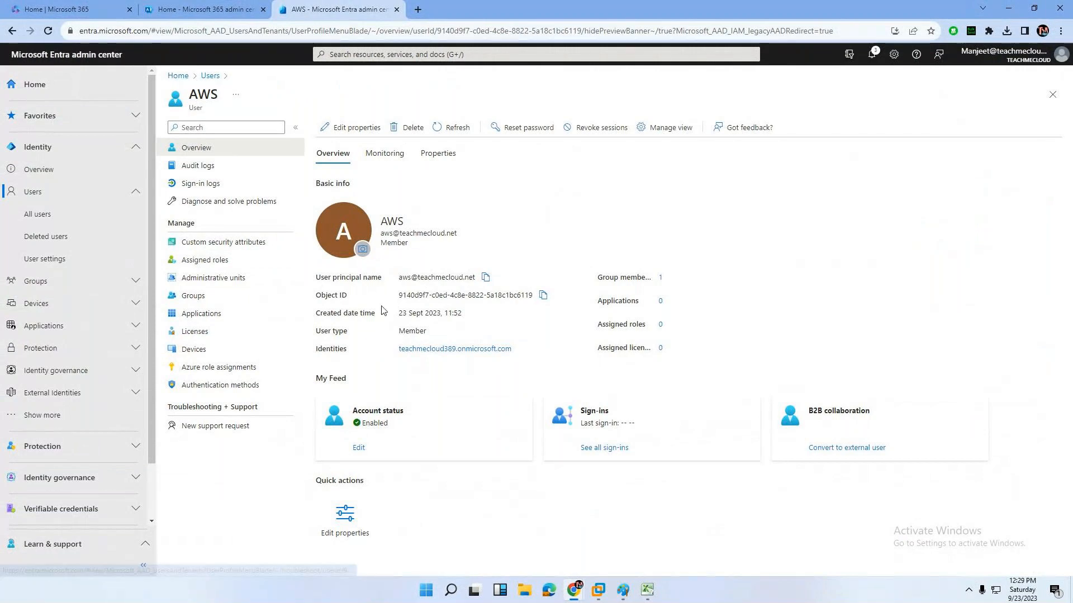
{"action": "left_click", "coordinate": [210, 80]}
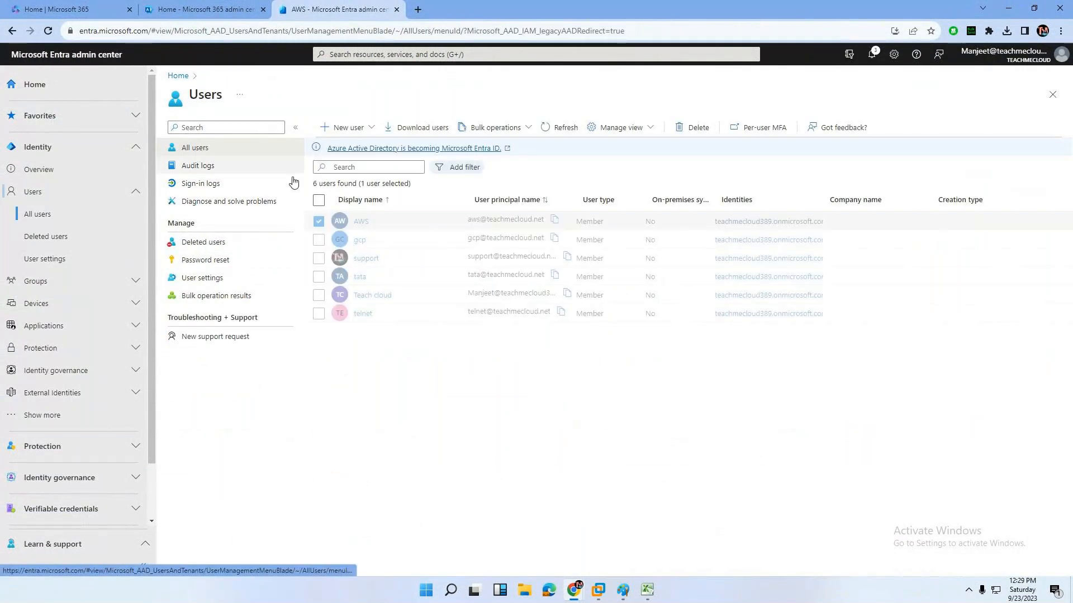
{"action": "left_click", "coordinate": [560, 127]}
{"action": "left_click", "coordinate": [361, 222]}
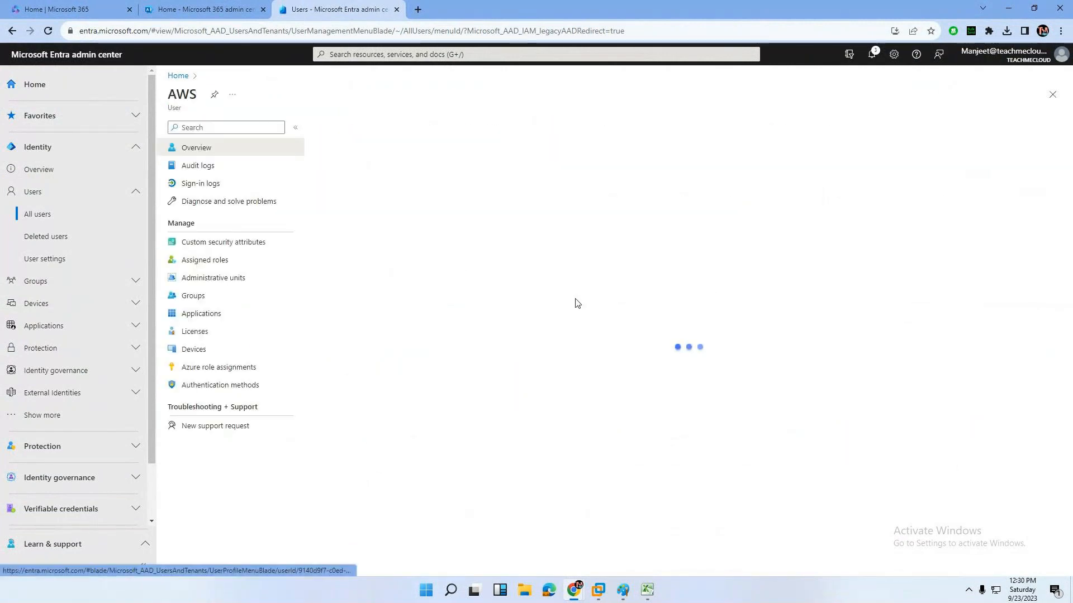
{"action": "left_click", "coordinate": [226, 266]}
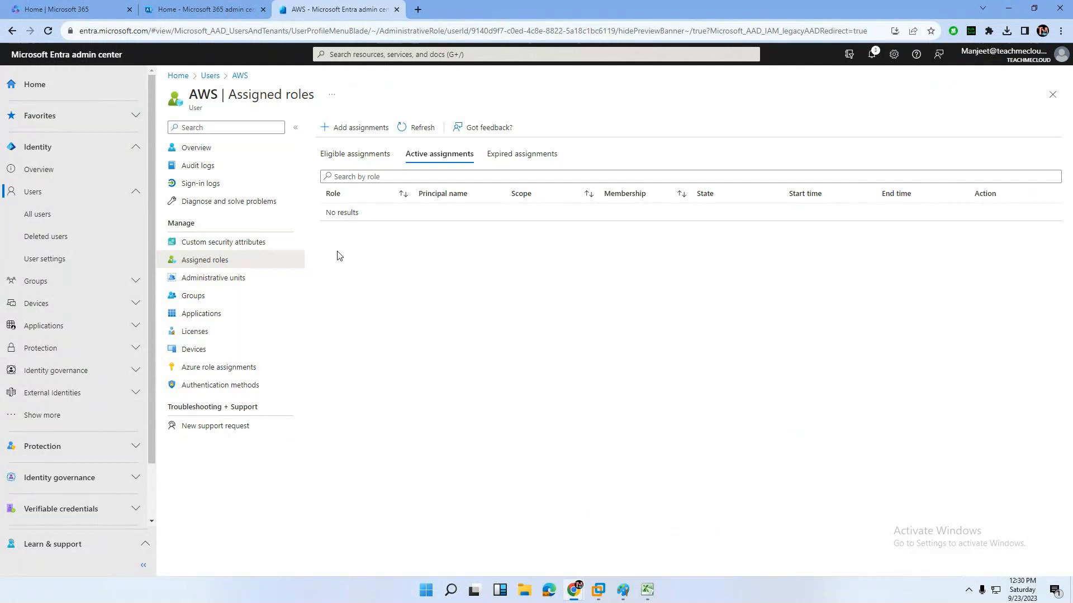
{"action": "left_click", "coordinate": [402, 133]}
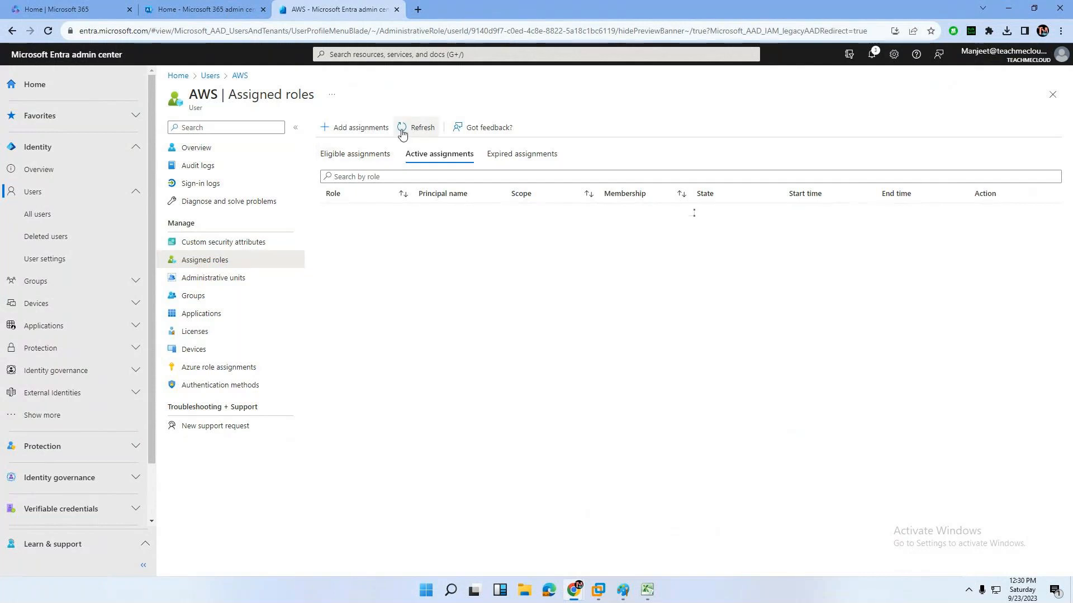
- Try to assign the Global Administrator role to the AWS user as a permanently eligible assignment
{"action": "left_click", "coordinate": [362, 130]}
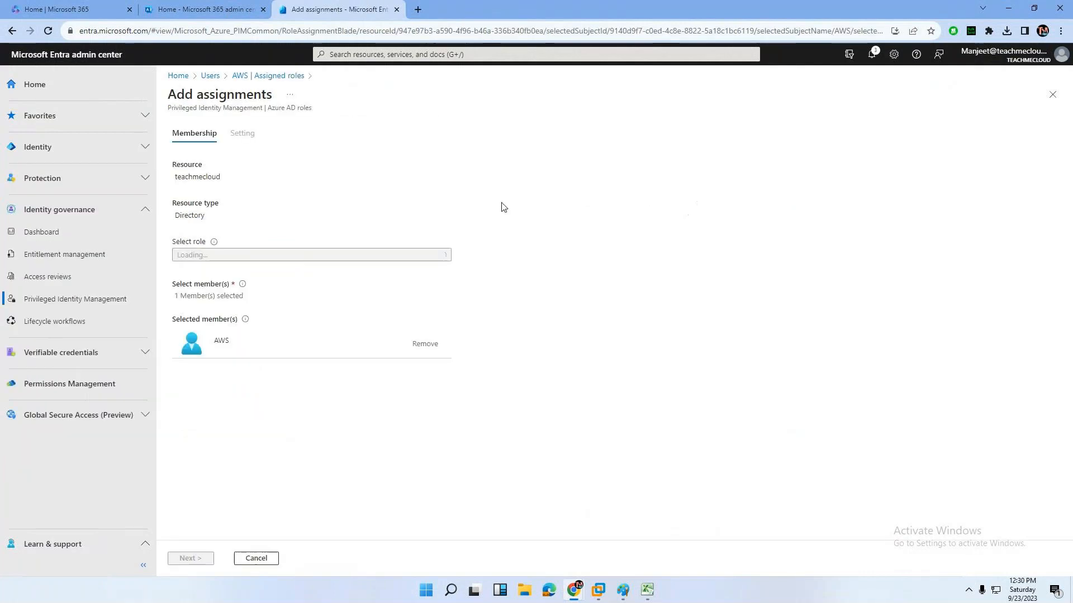
{"action": "left_click", "coordinate": [292, 258]}
{"action": "type", "text": "g"}
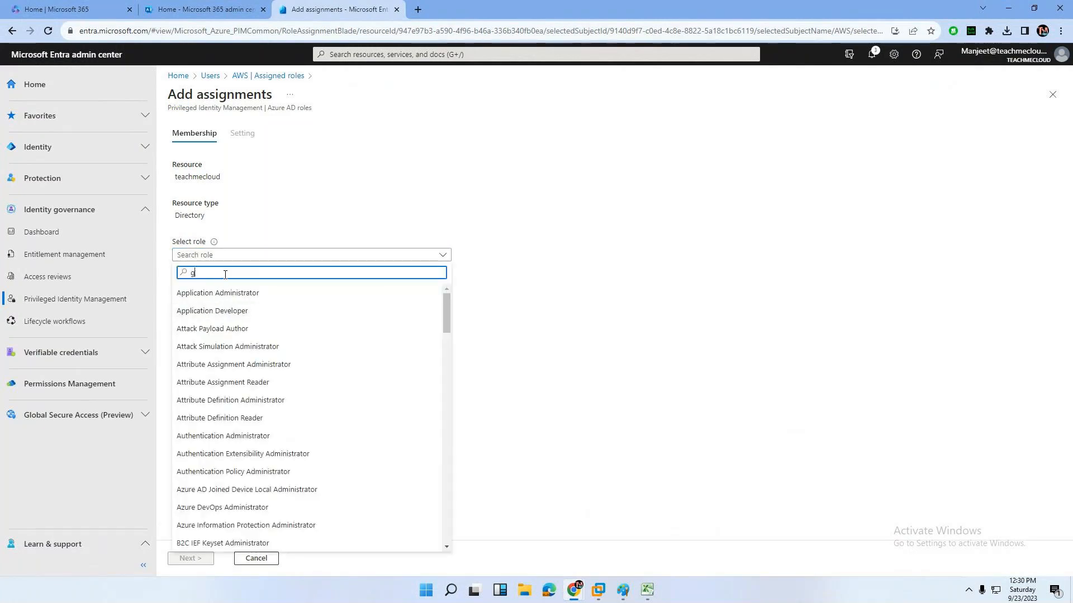
{"action": "type", "text": "lo"}
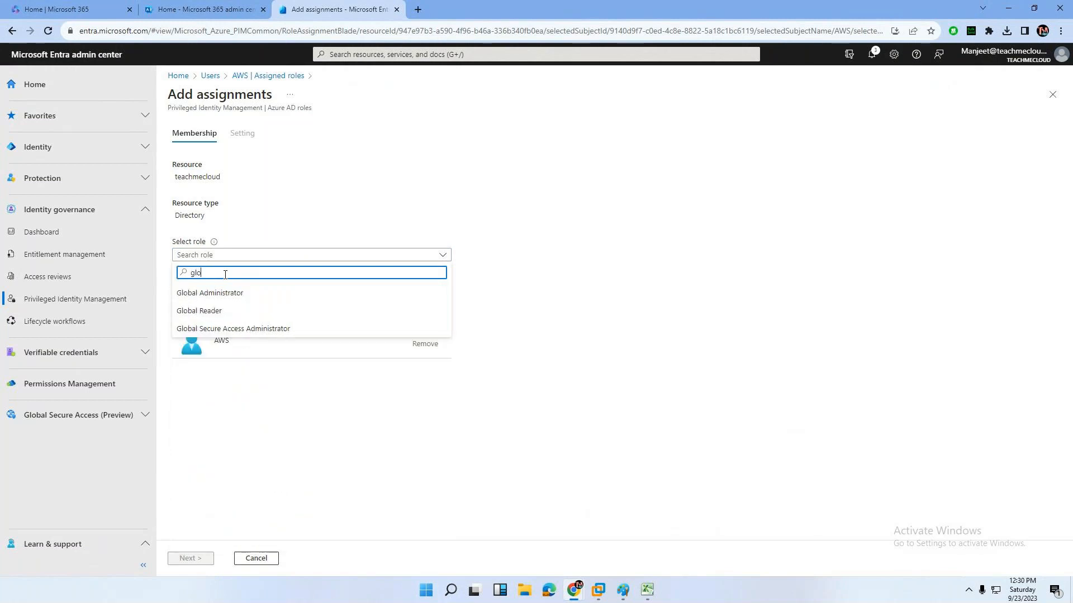
{"action": "left_click", "coordinate": [221, 291]}
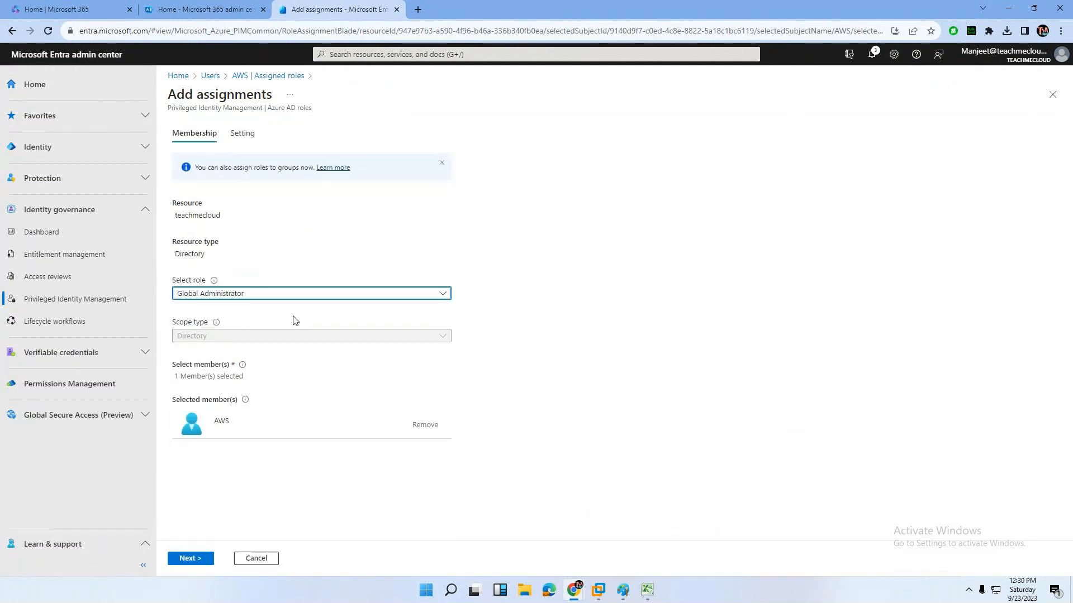
{"action": "left_click", "coordinate": [194, 561]}
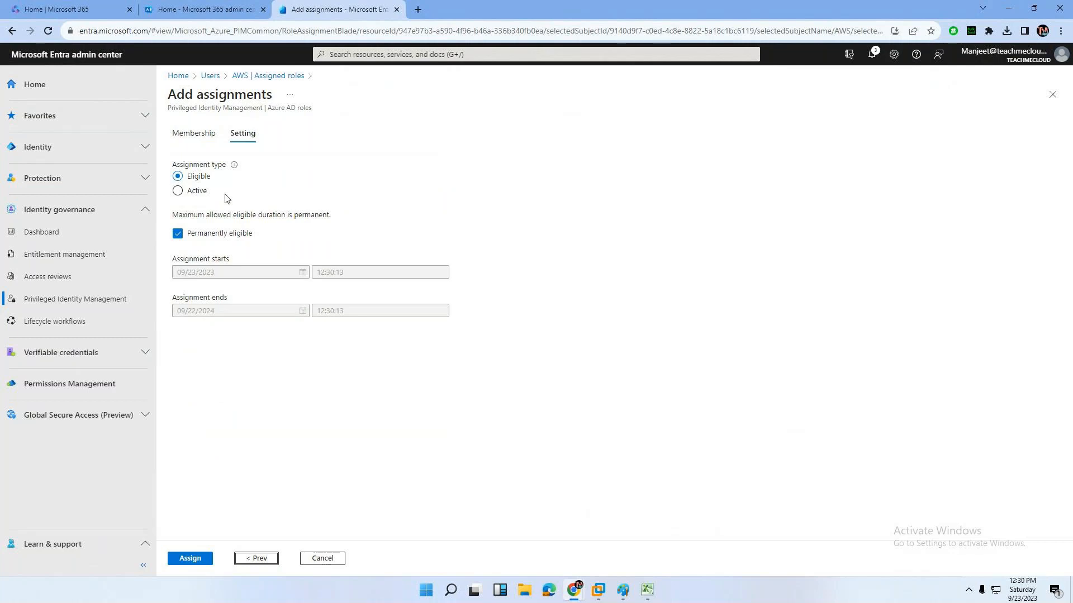
{"action": "left_click", "coordinate": [198, 192]}
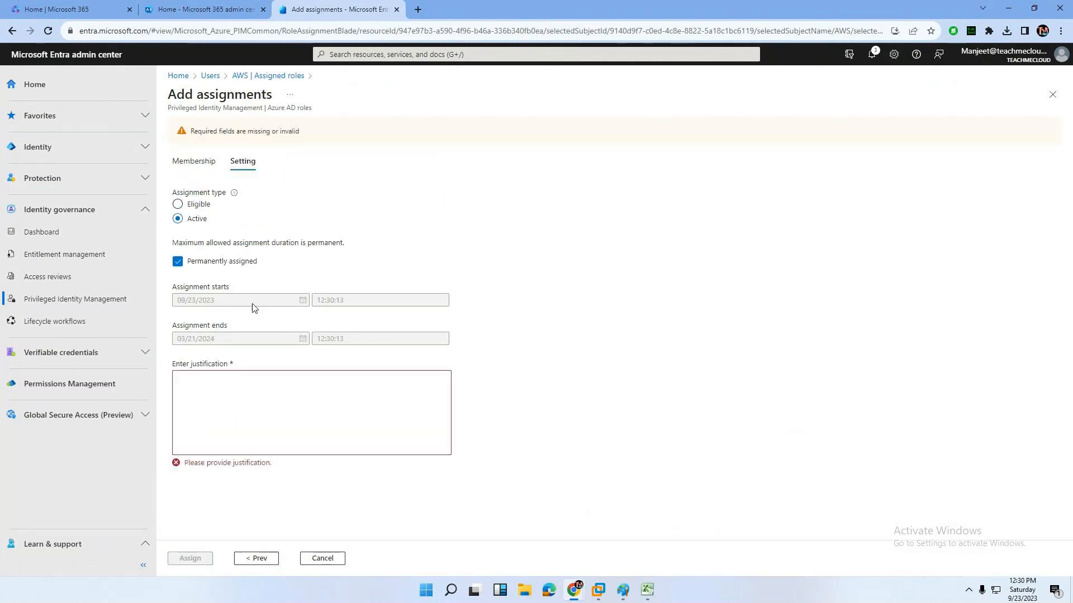
{"action": "left_click", "coordinate": [200, 205]}
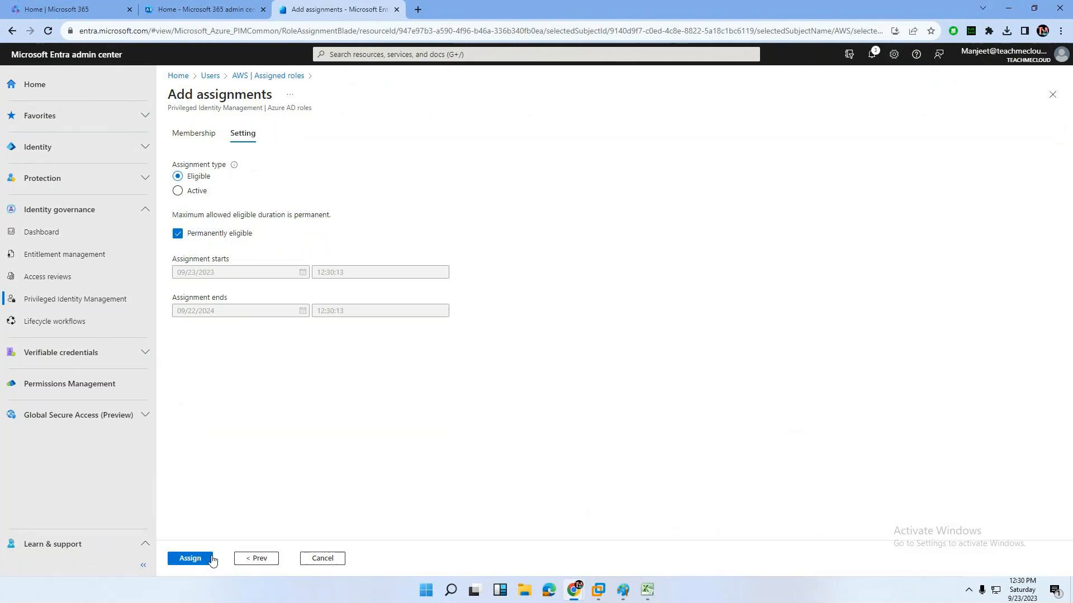
{"action": "left_click", "coordinate": [190, 558]}
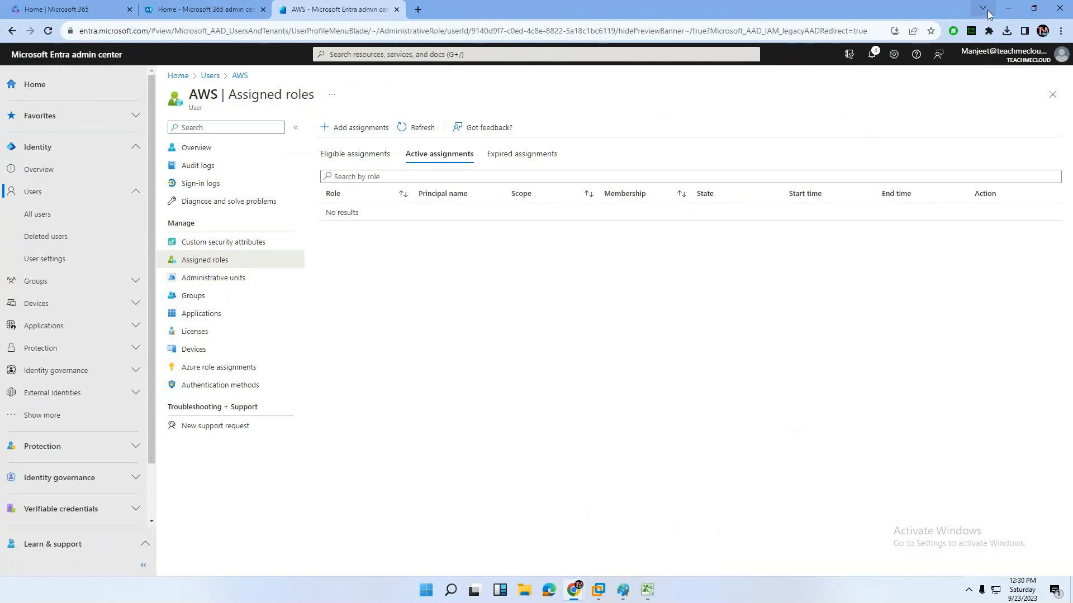
- Check the notifications and refresh the AWS user's active role assignments
{"action": "left_click", "coordinate": [873, 56]}
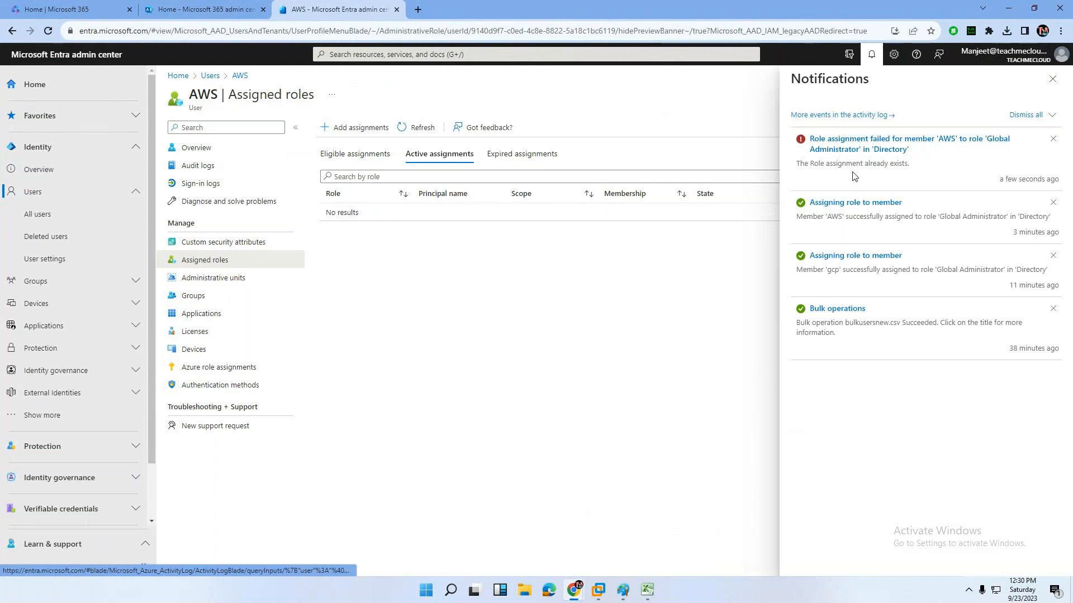
{"action": "left_click", "coordinate": [1052, 79]}
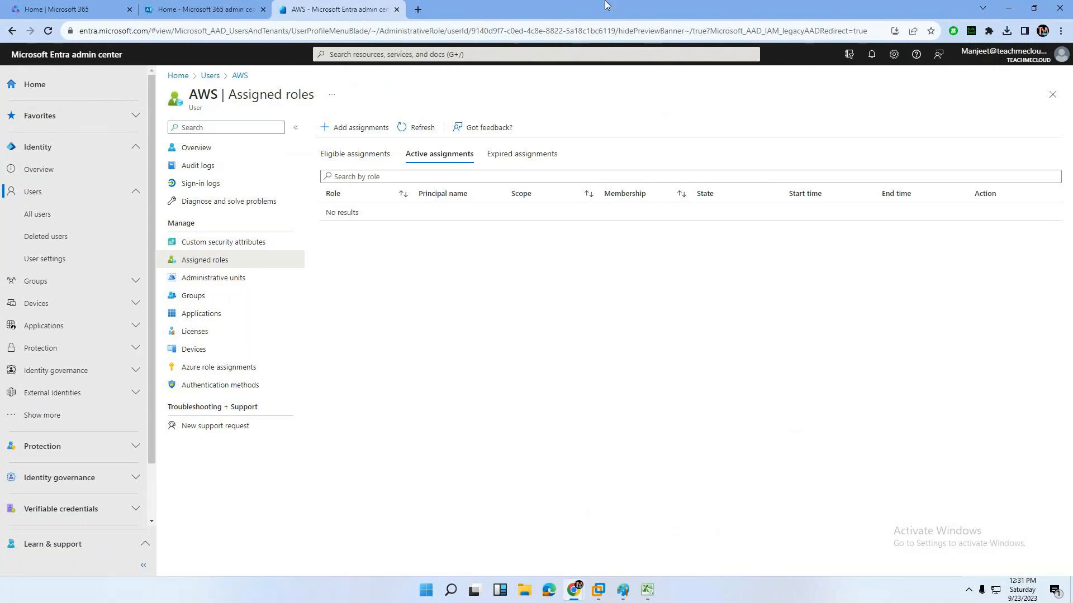
{"action": "left_click", "coordinate": [419, 130]}
{"action": "left_click", "coordinate": [416, 126]}
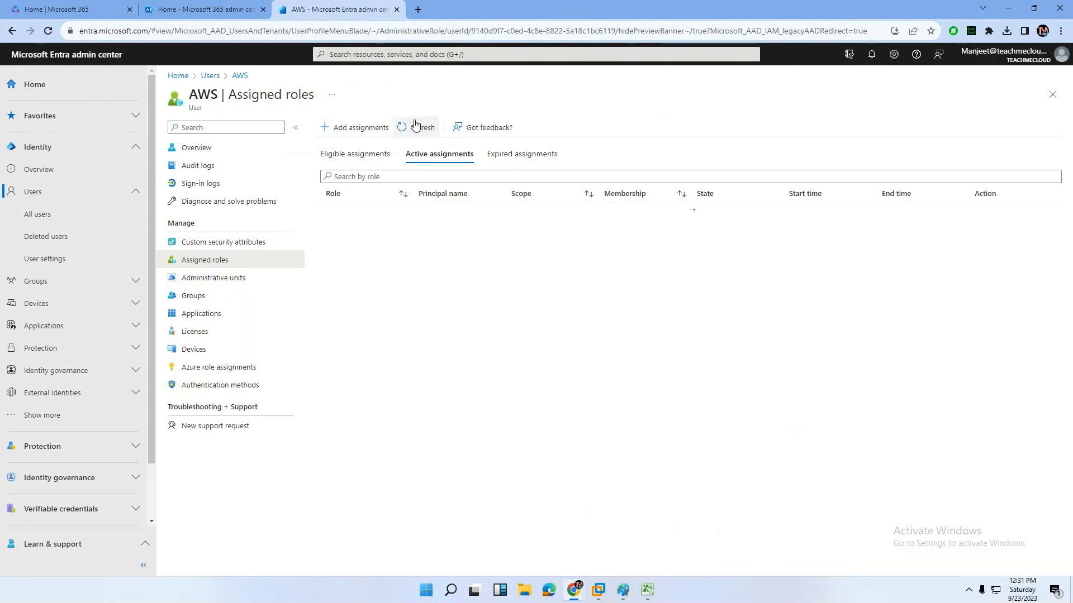
- In the Microsoft 365 admin center, give the AWS user admin center access with the Global Administrator role
{"action": "left_click", "coordinate": [204, 8]}
{"action": "left_click", "coordinate": [54, 128]}
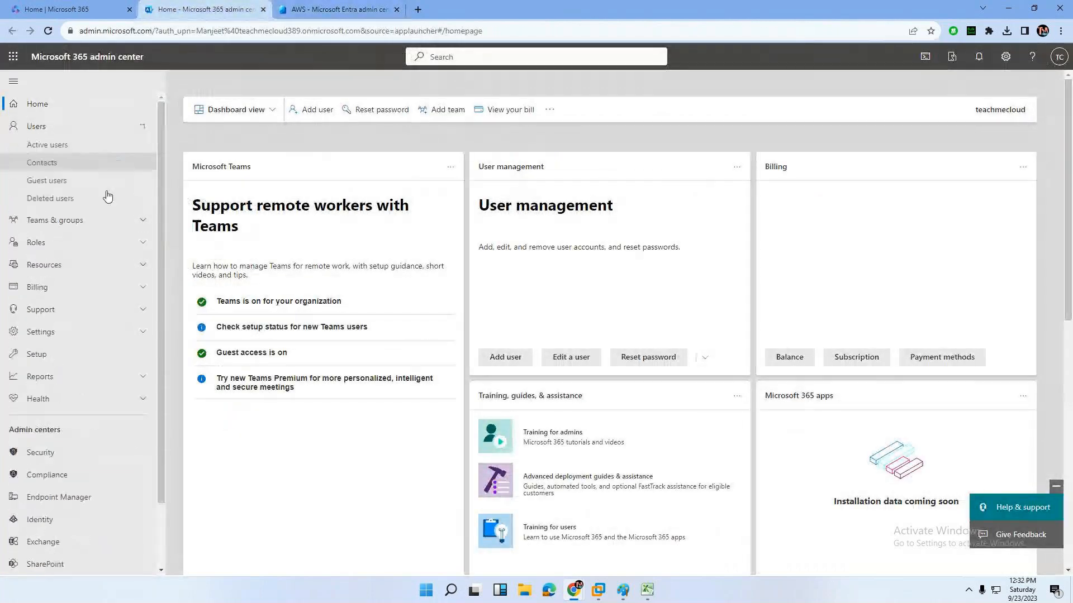
{"action": "left_click", "coordinate": [74, 153]}
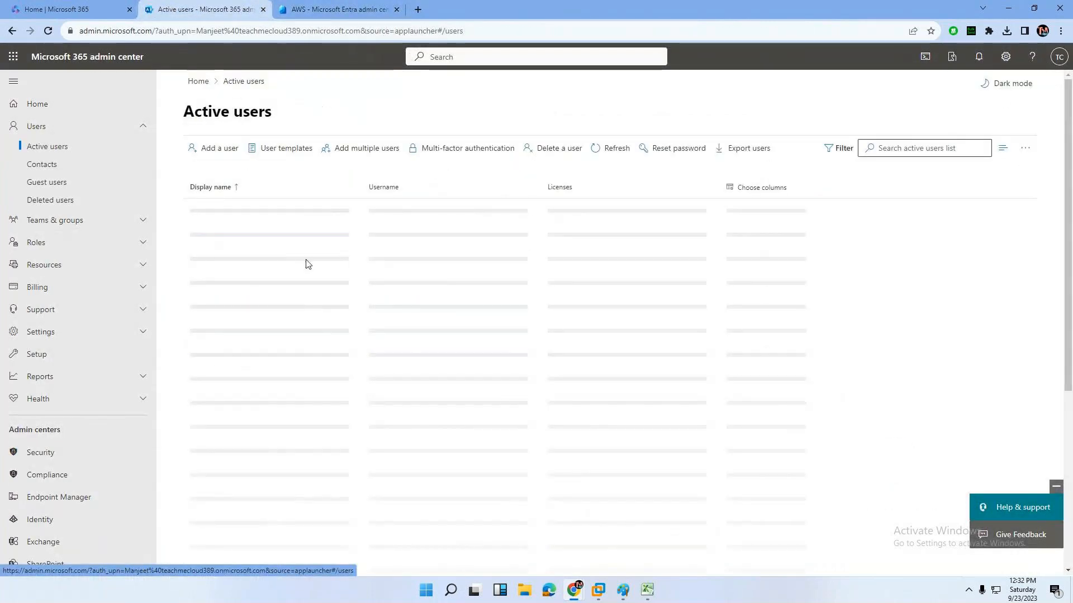
{"action": "left_click", "coordinate": [216, 214]}
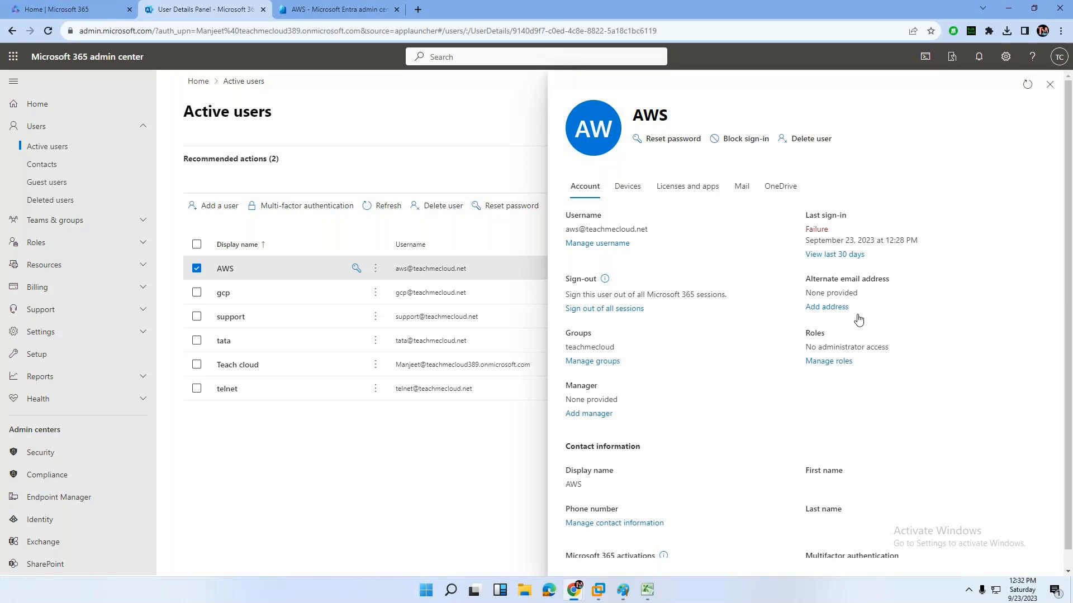
{"action": "scroll", "coordinate": [648, 463], "scroll_direction": "down", "scroll_amount": 1}
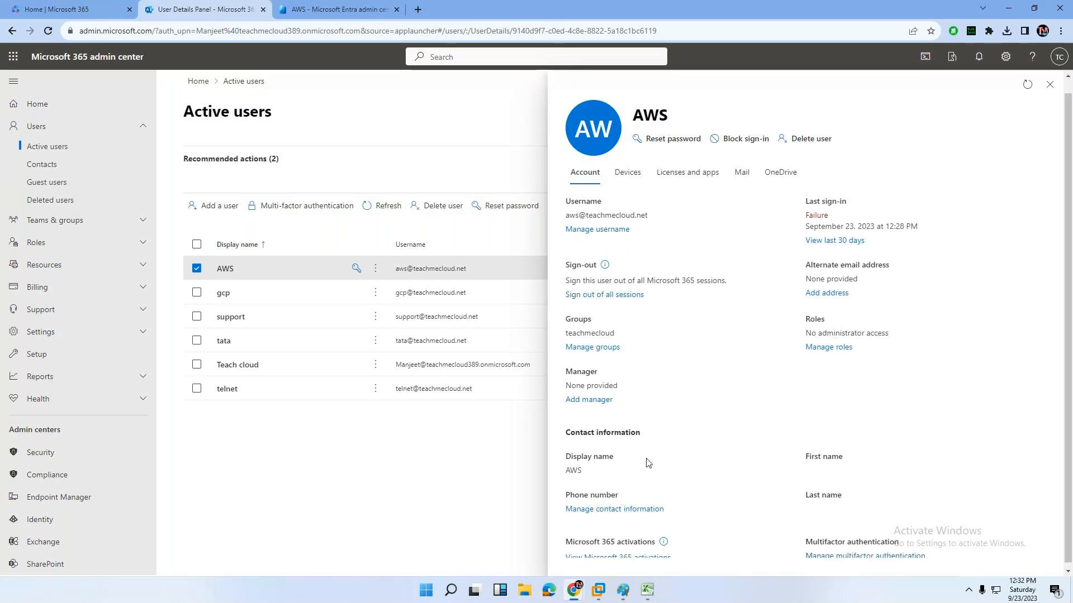
{"action": "scroll", "coordinate": [648, 463], "scroll_direction": "down", "scroll_amount": 1}
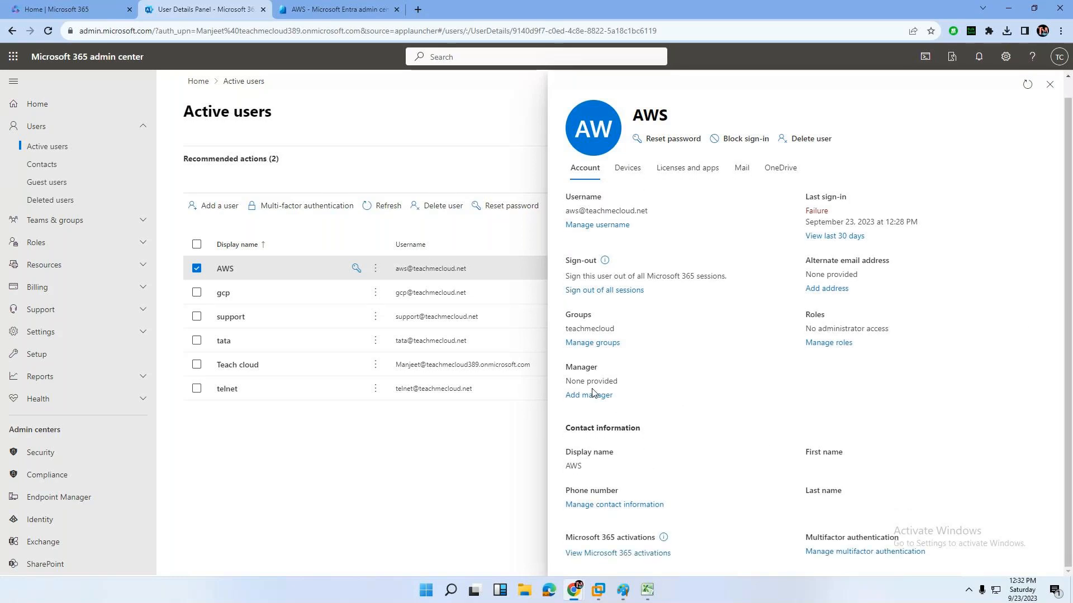
{"action": "left_click", "coordinate": [829, 343]}
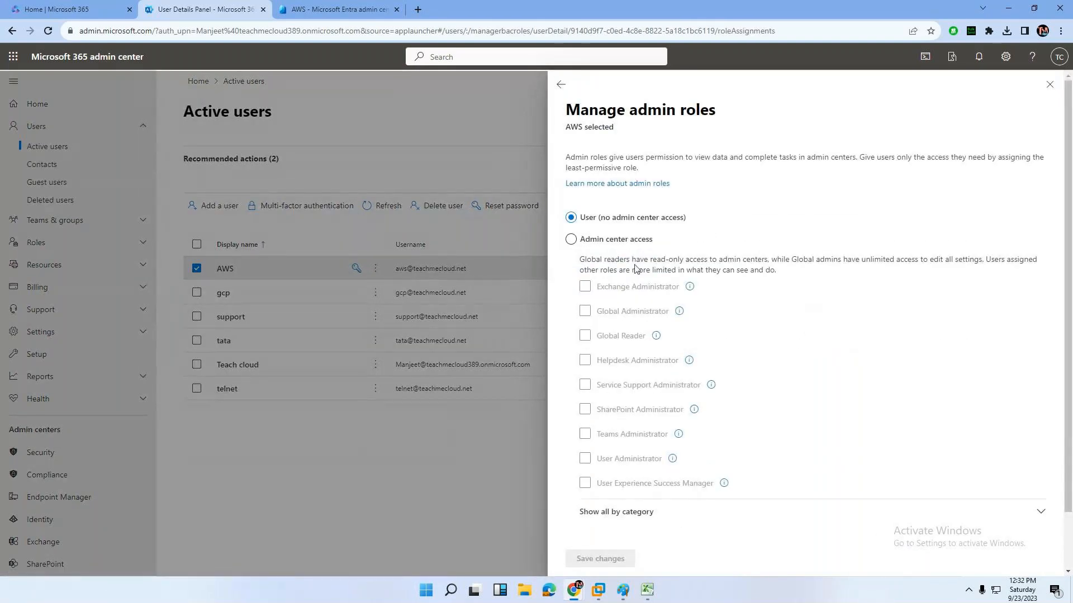
{"action": "left_click", "coordinate": [571, 240]}
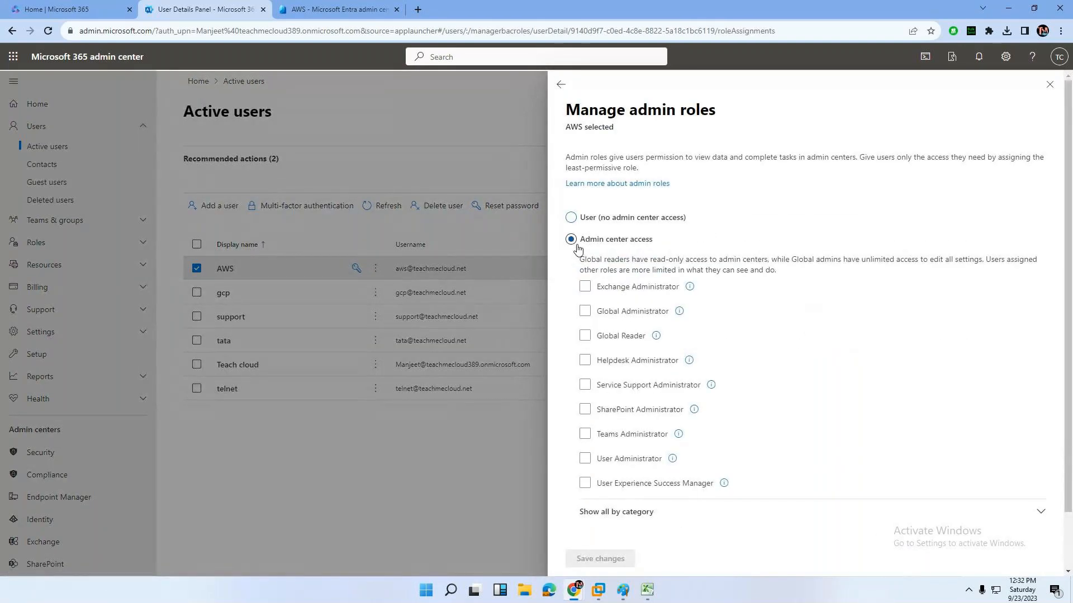
{"action": "left_click", "coordinate": [595, 311]}
{"action": "left_click", "coordinate": [606, 560]}
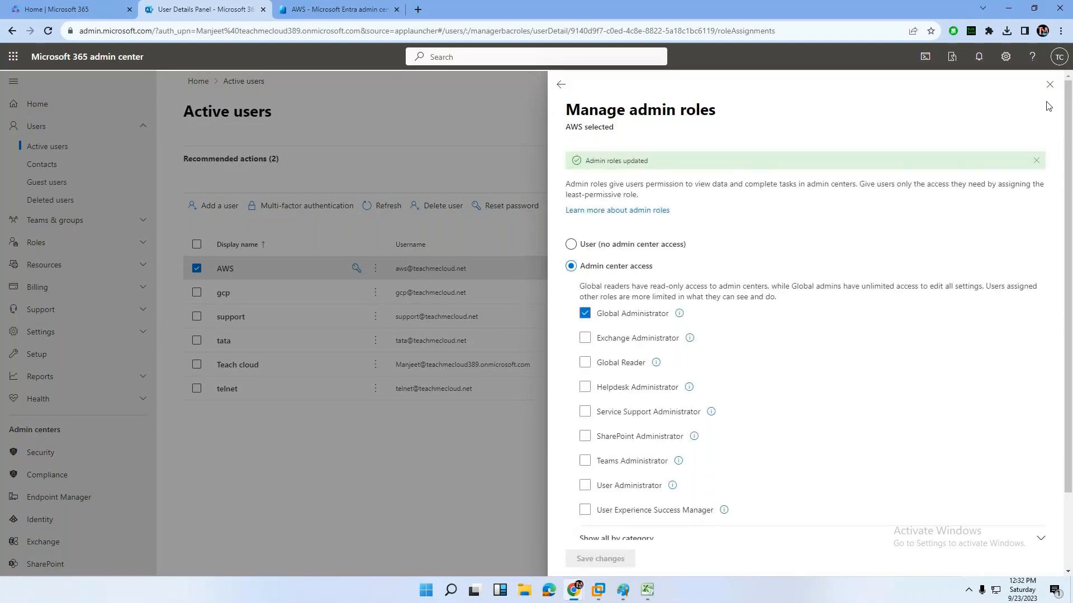
{"action": "left_click", "coordinate": [1049, 85]}
- Refresh the AWS user's assigned roles in Entra and review the Global Administrator assignment's settings
{"action": "left_click", "coordinate": [316, 10]}
{"action": "left_click", "coordinate": [414, 128]}
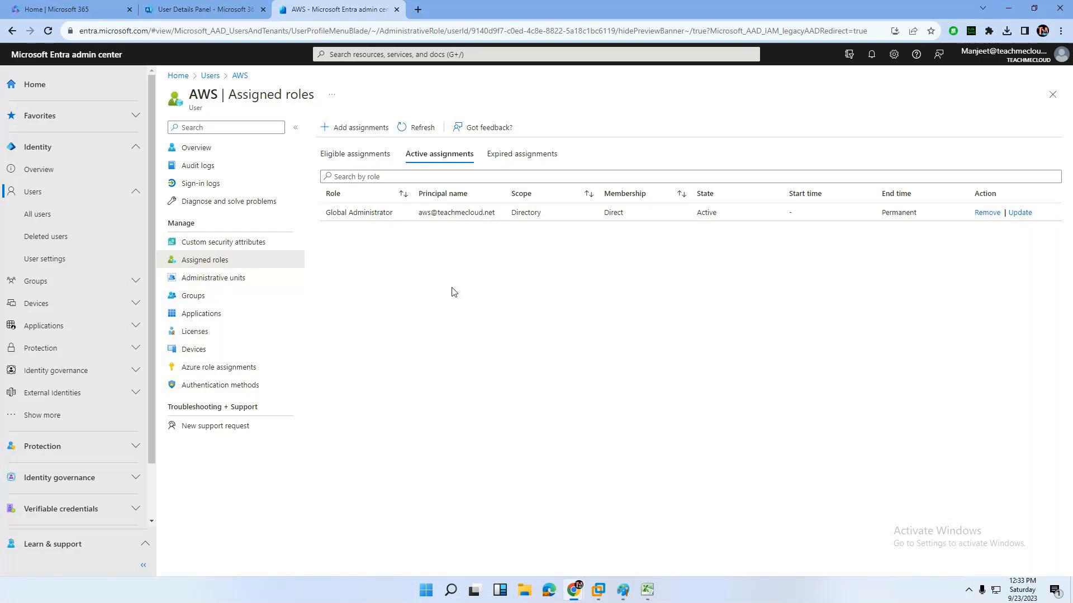
{"action": "left_click", "coordinate": [442, 214]}
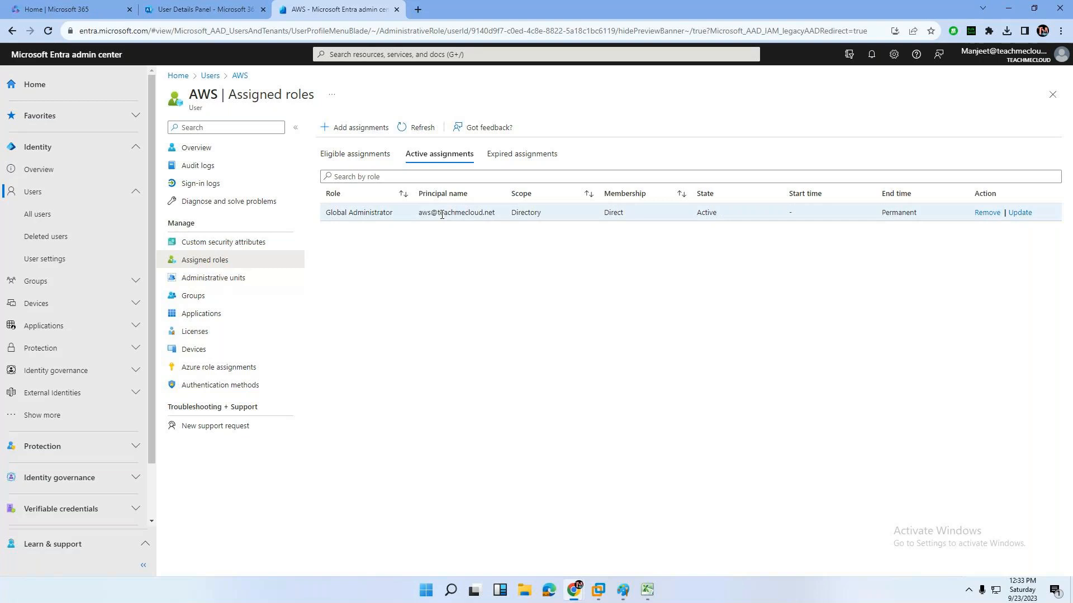
{"action": "left_click", "coordinate": [1019, 213]}
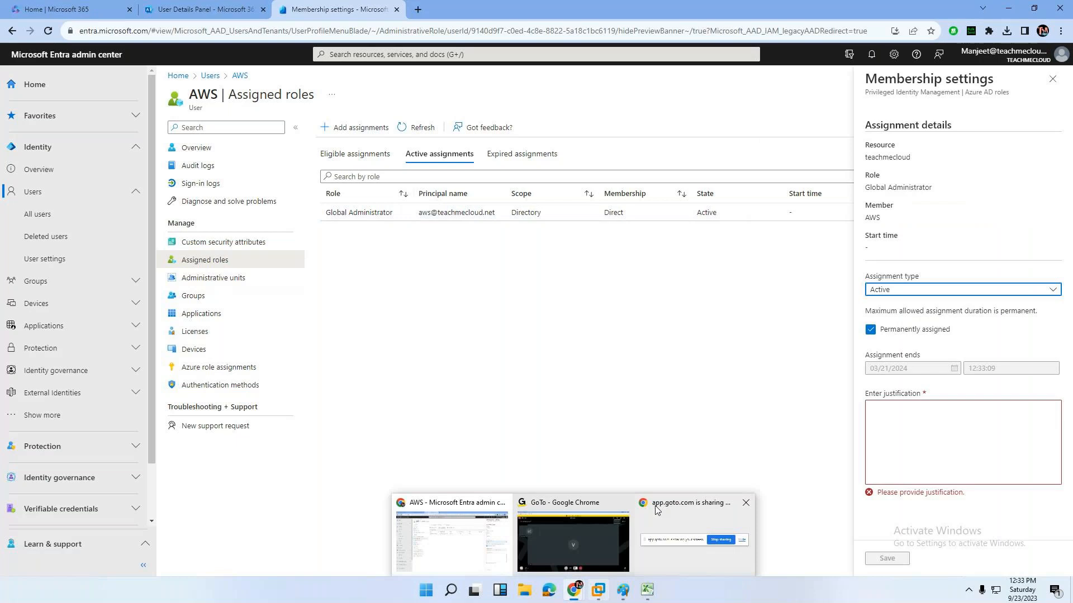
{"action": "left_click", "coordinate": [1052, 79]}
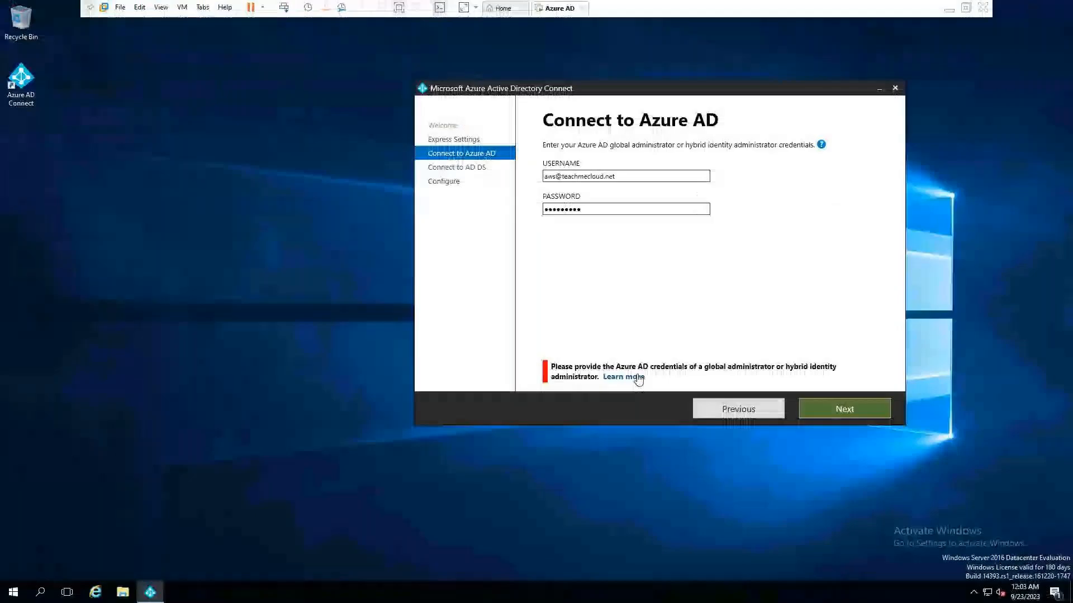
- In Azure AD Connect, pick the AWS account to sign in and postpone the multifactor setup
{"action": "left_click", "coordinate": [826, 412]}
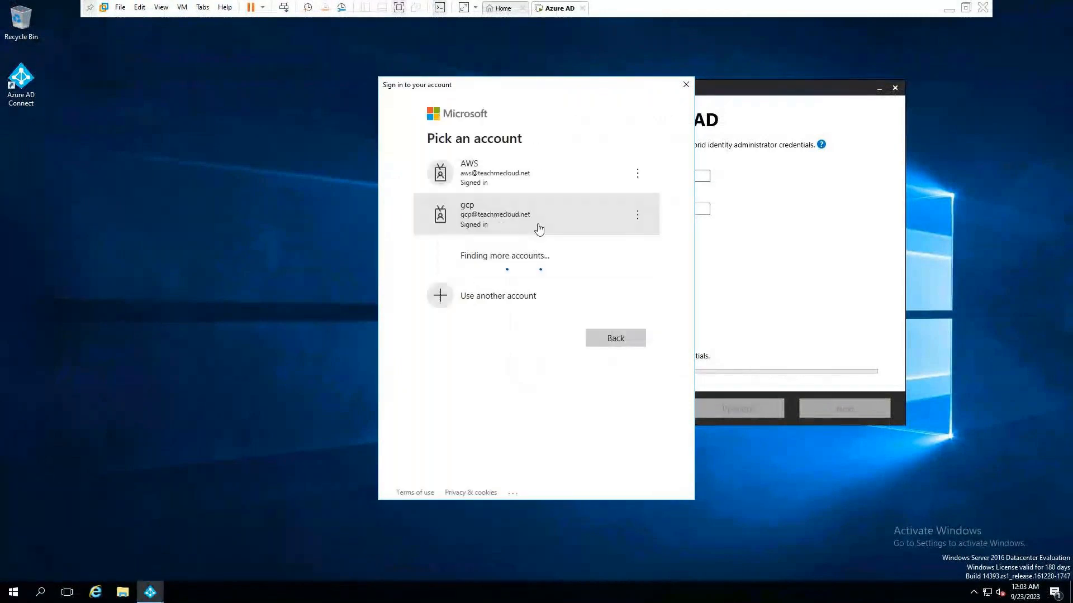
{"action": "left_click", "coordinate": [498, 167]}
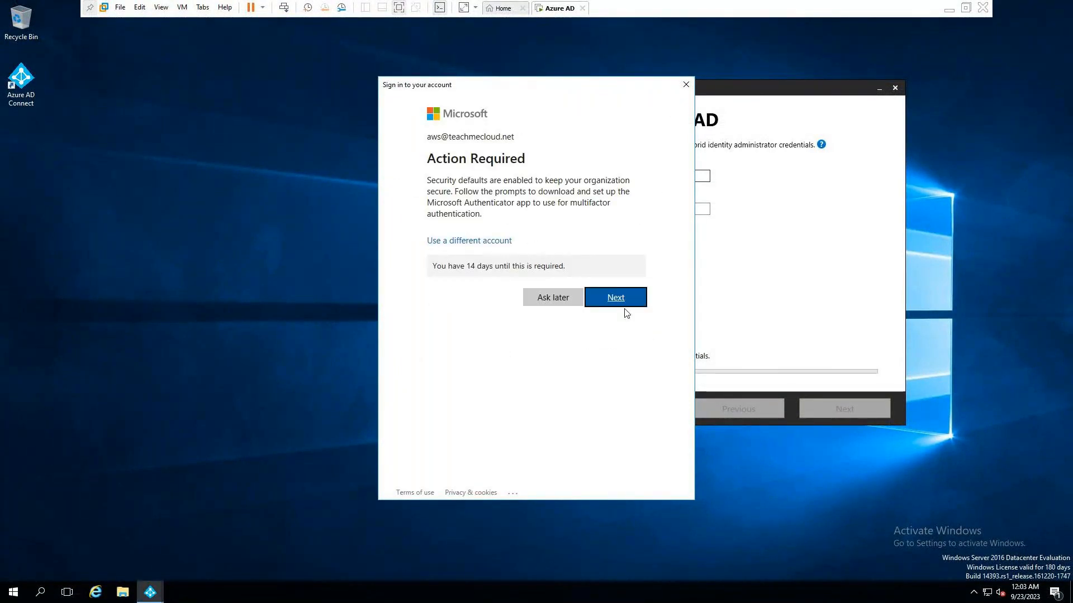
{"action": "left_click", "coordinate": [556, 299]}
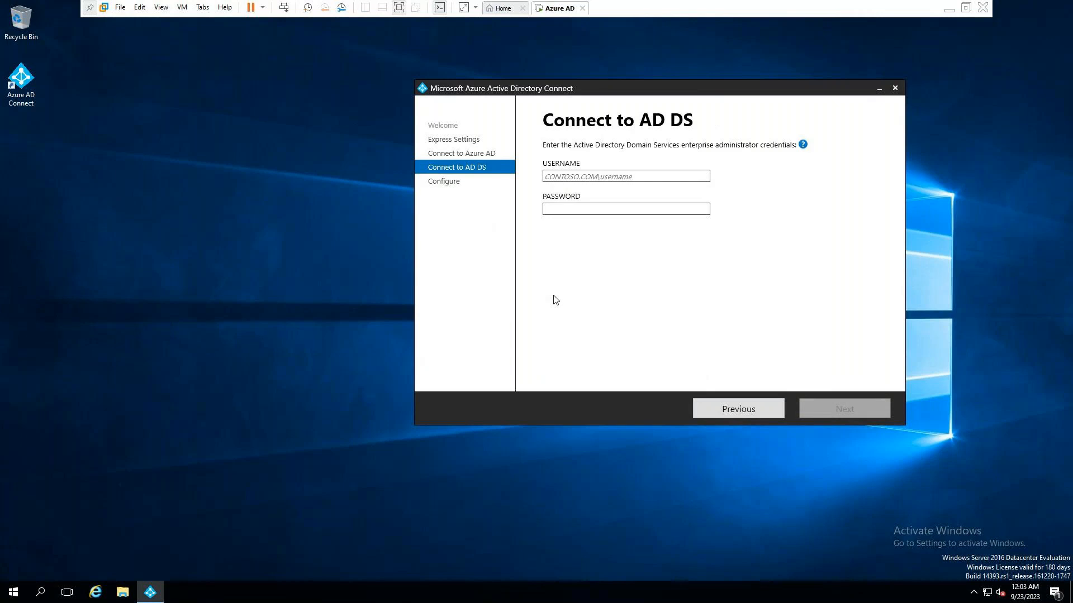
- Enter CLASS.COM\Administrator and the account password as the AD DS enterprise administrator credentials and continue
{"action": "left_click", "coordinate": [578, 175]}
{"action": "type", "text": "class.com\\Administrator"}
{"action": "key", "text": "Tab"}
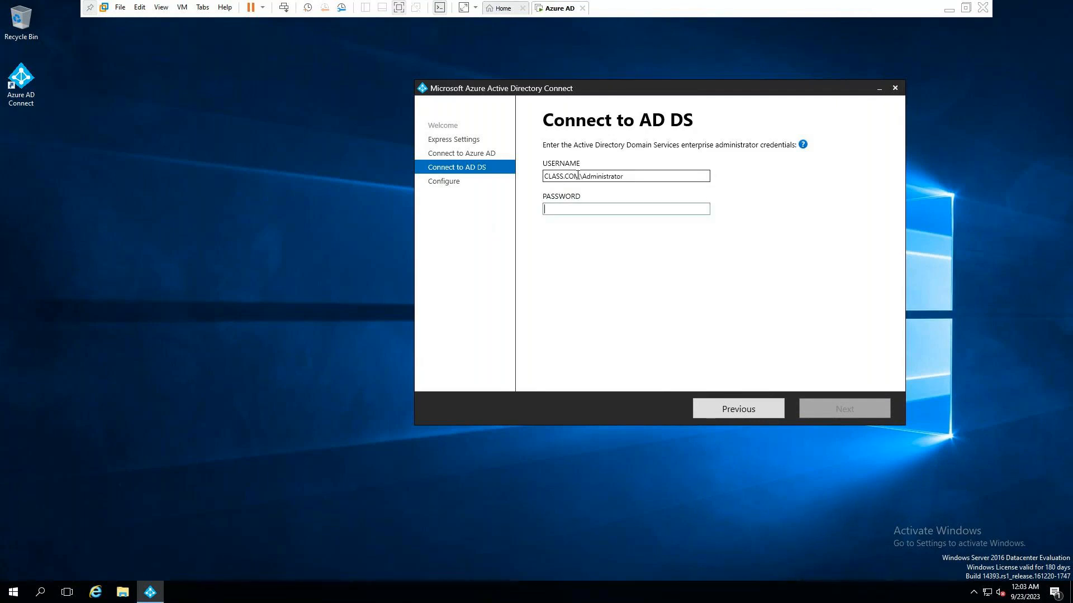
{"action": "type", "text": "********"}
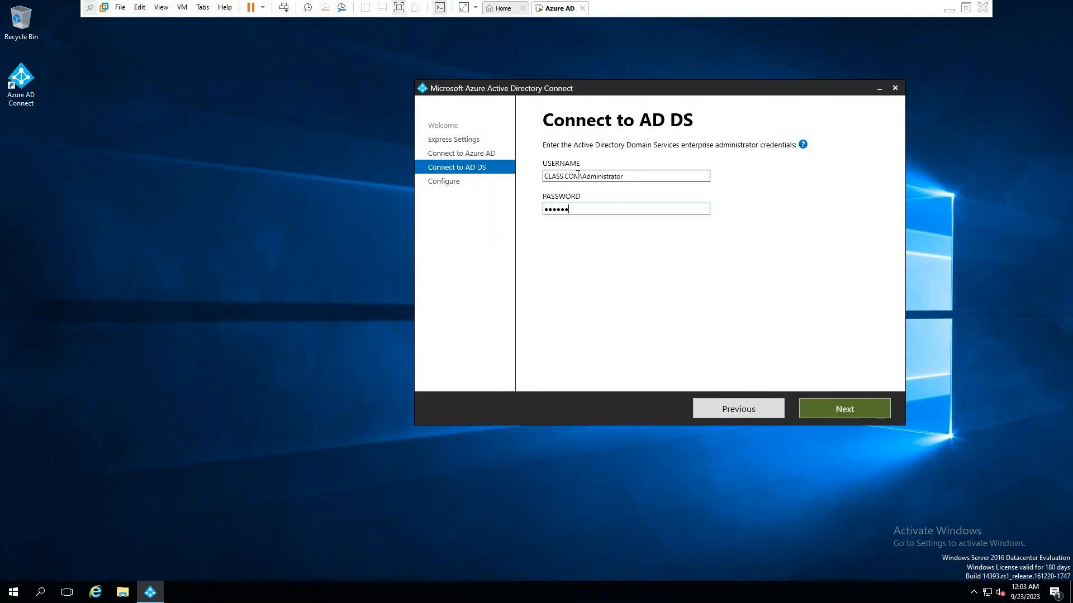
{"action": "type", "text": "*"}
{"action": "left_click", "coordinate": [845, 417]}
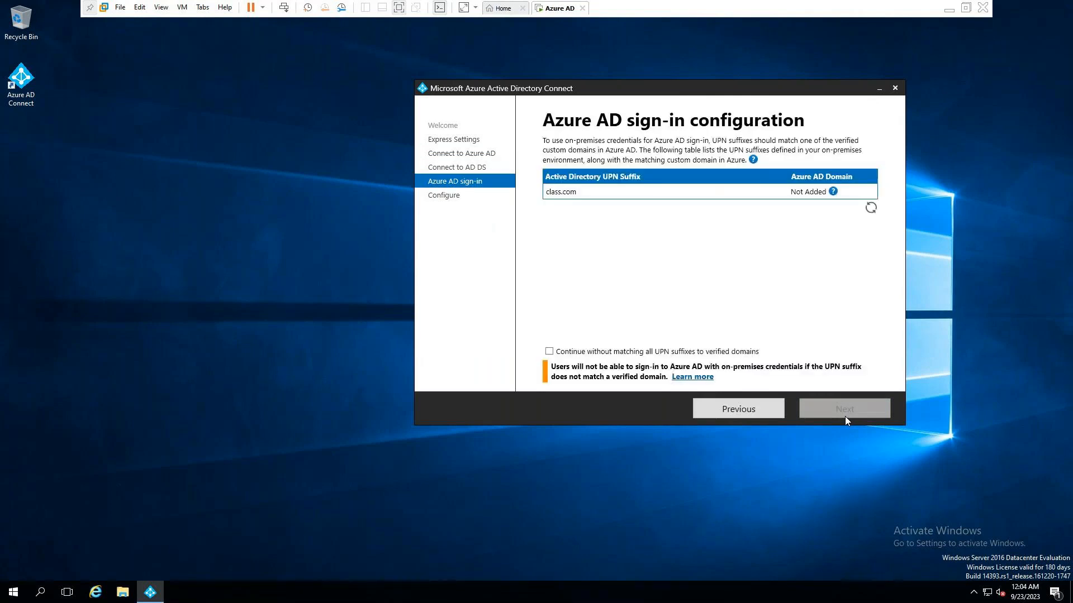
- Continue without matching UPN suffixes to verified domains and start the installation
{"action": "left_click", "coordinate": [550, 352]}
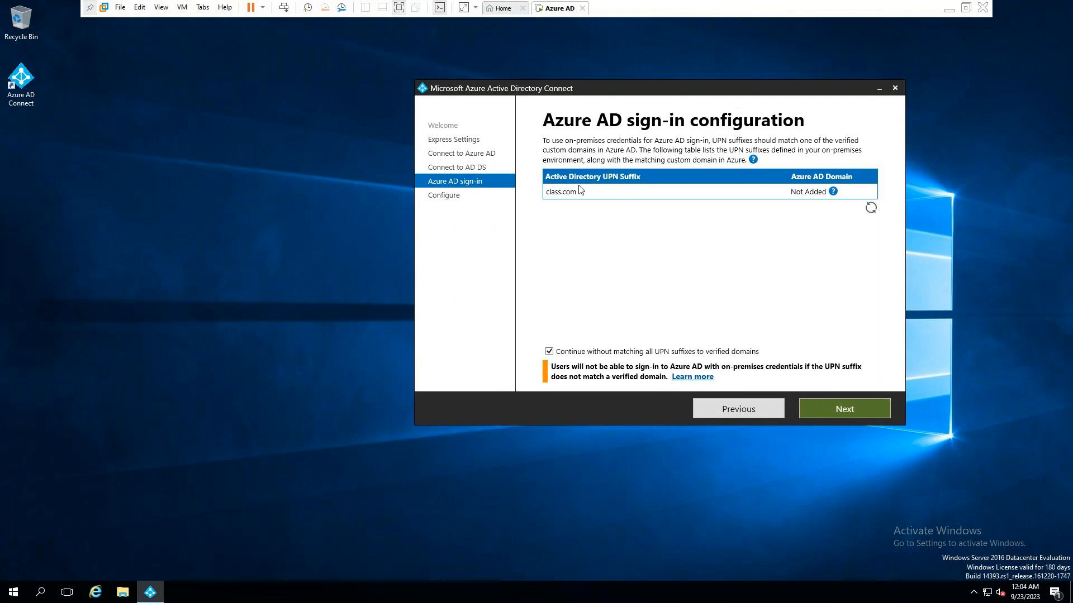
{"action": "left_click", "coordinate": [852, 405]}
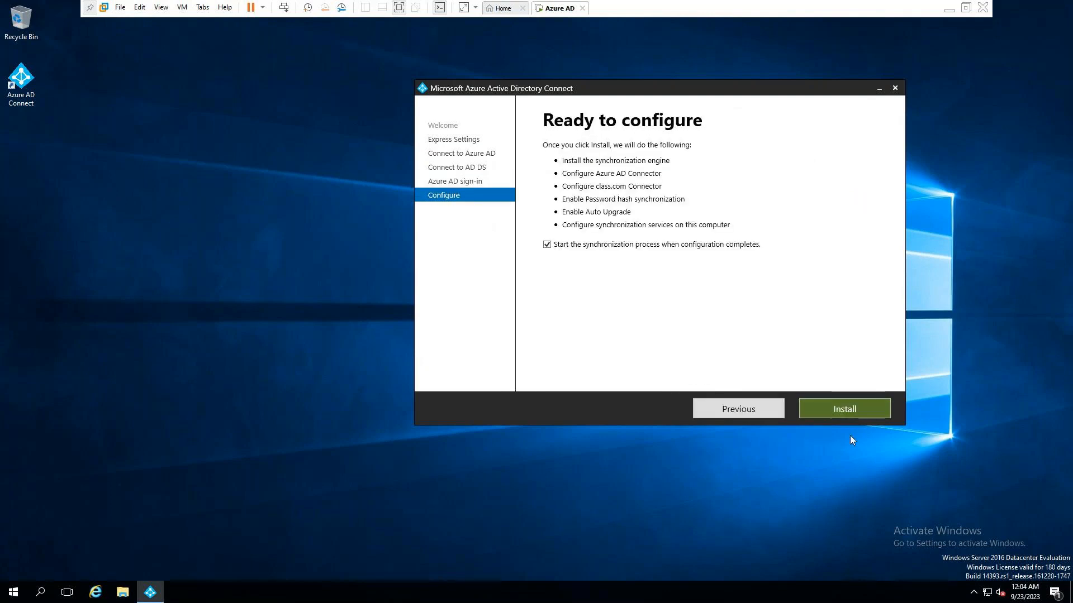
{"action": "left_click", "coordinate": [835, 414]}
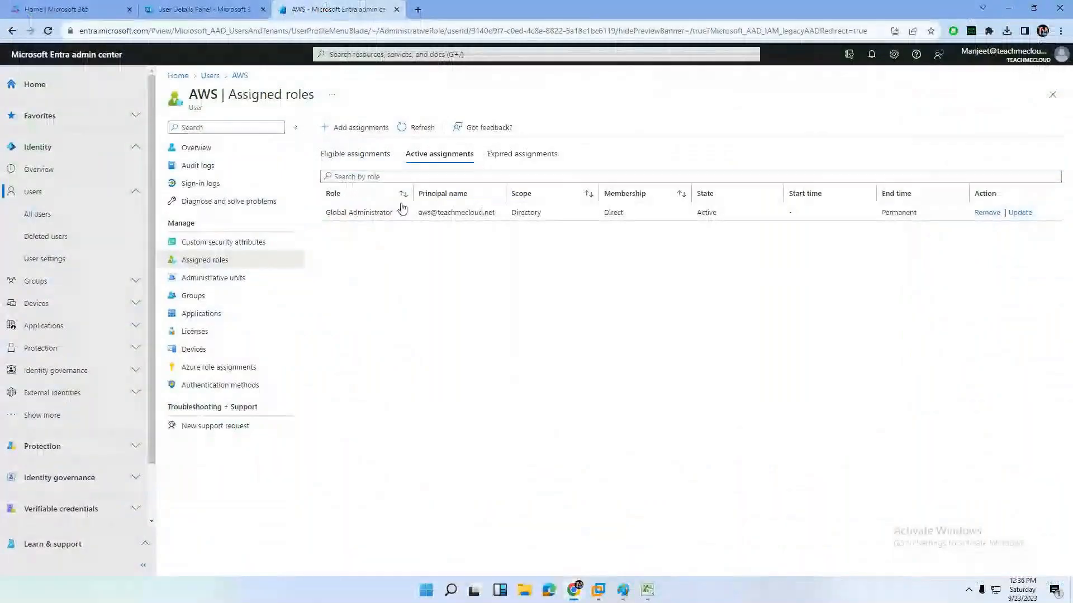
- Open the Entra users list and refresh it to check for synchronized on-premises accounts
{"action": "left_click", "coordinate": [210, 76]}
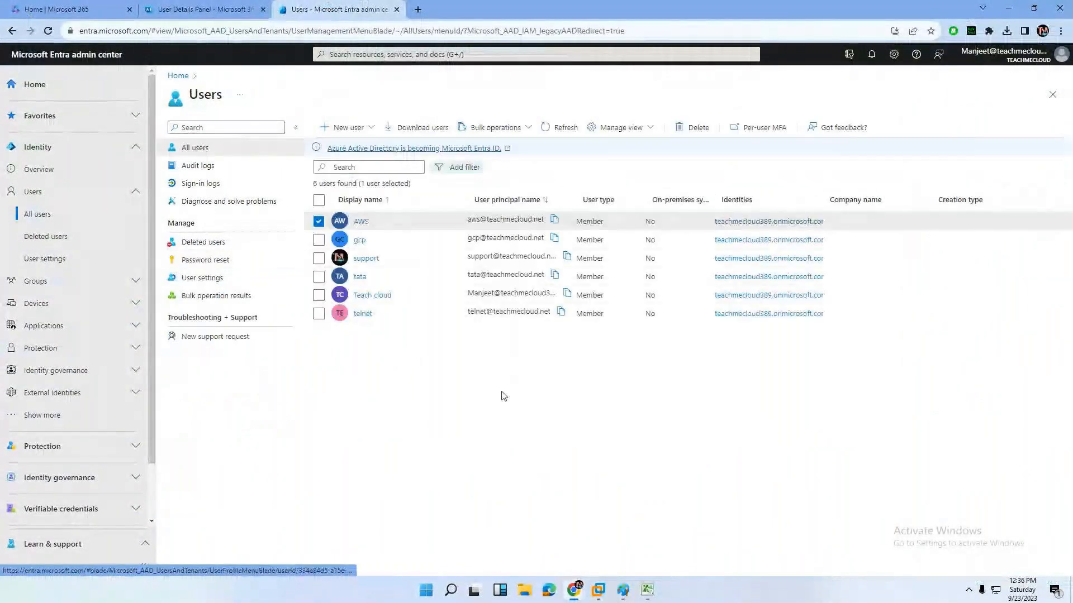
{"action": "left_click", "coordinate": [560, 127]}
{"action": "left_click", "coordinate": [315, 223]}
{"action": "left_click", "coordinate": [314, 224]}
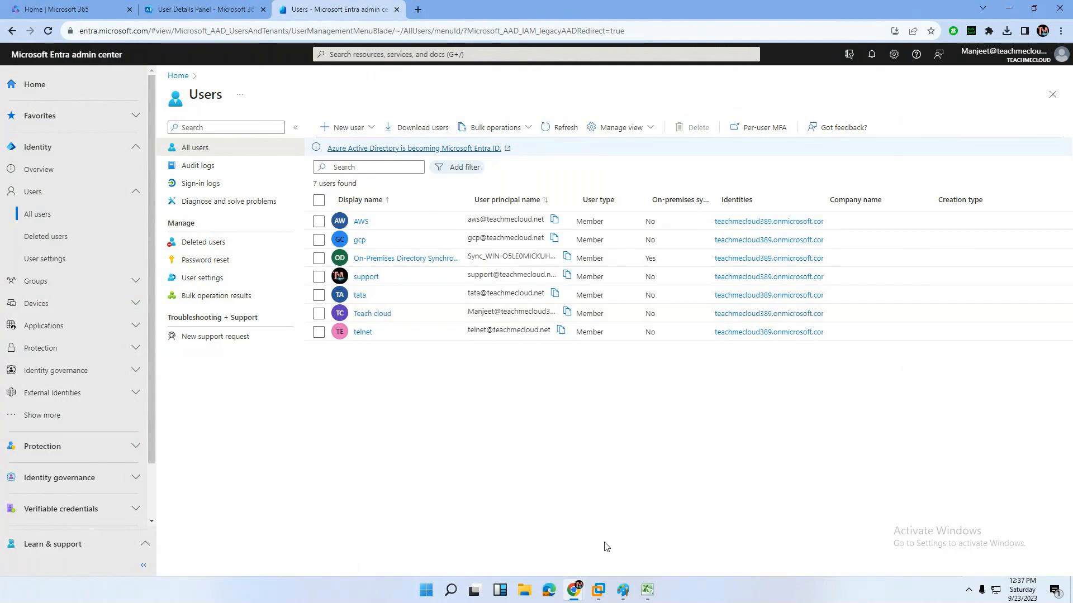
{"action": "mouse_move", "coordinate": [598, 589]}
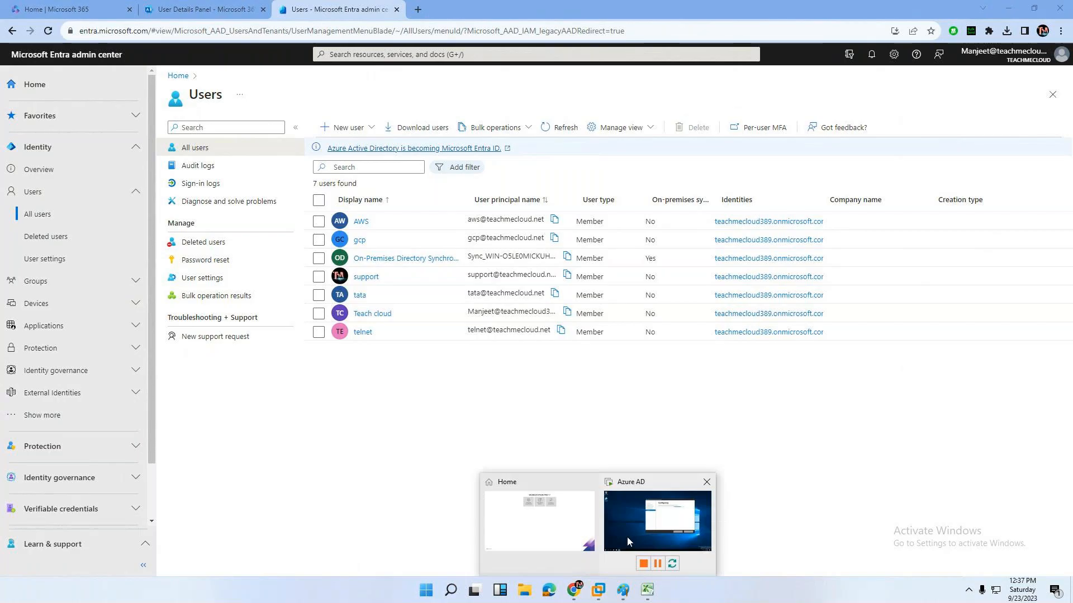
{"action": "left_click", "coordinate": [627, 537]}
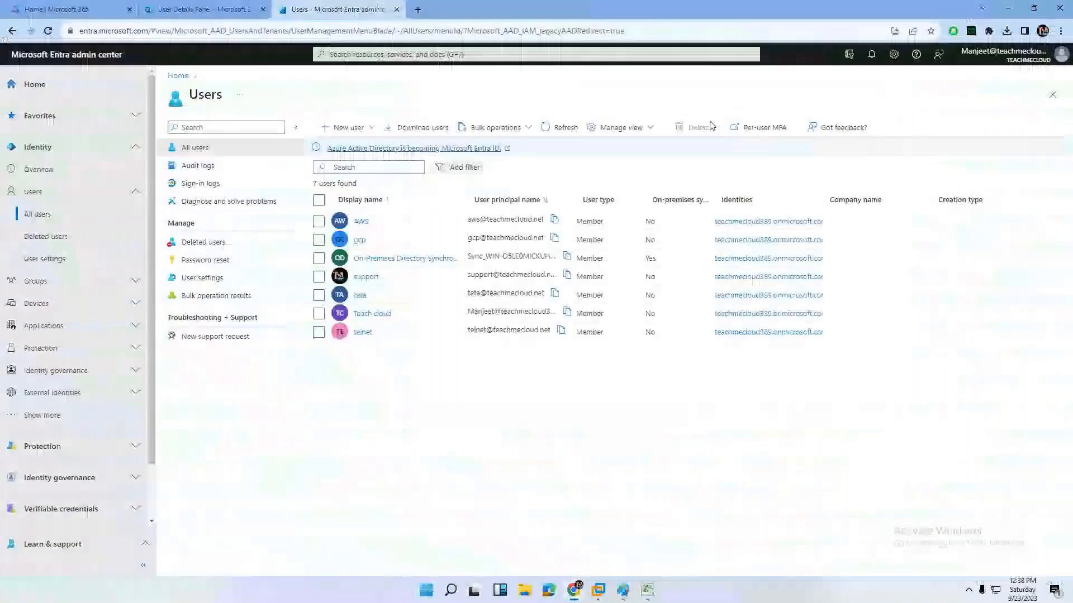
{"action": "mouse_move", "coordinate": [599, 589]}
{"action": "left_click", "coordinate": [520, 490]}
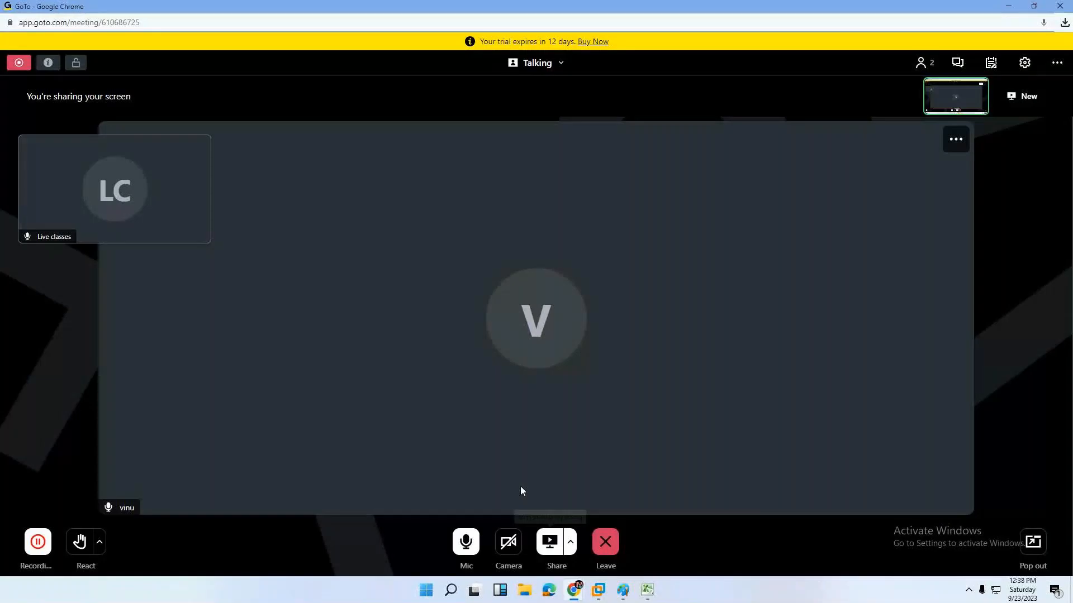
{"action": "left_click", "coordinate": [466, 542]}
{"action": "mouse_move", "coordinate": [598, 590]}
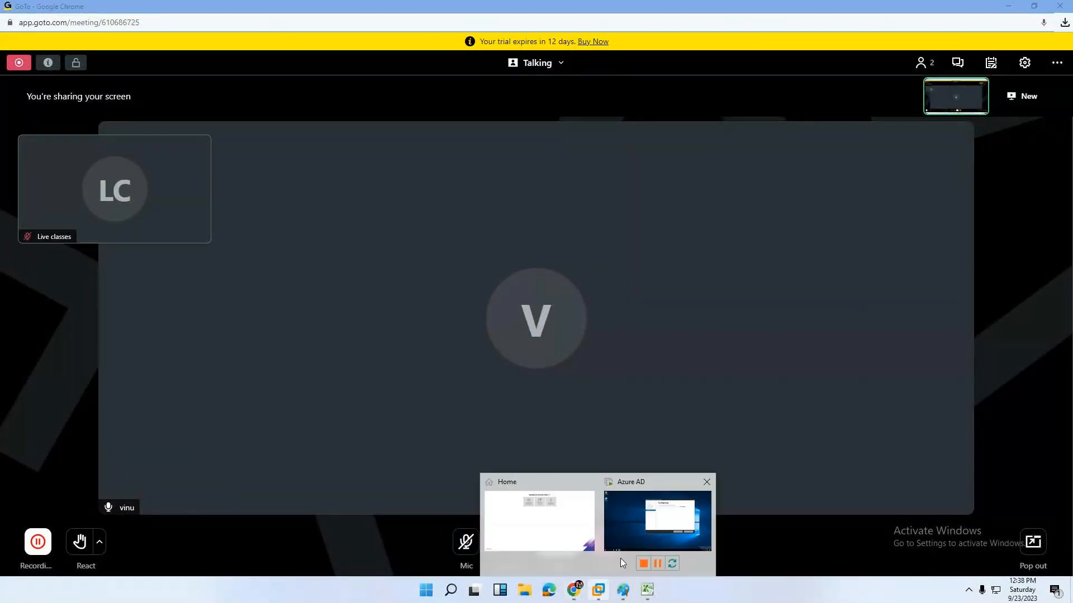
- Switch to the domain controller VM to check the Azure AD Connect configuration progress until it finishes
{"action": "left_click", "coordinate": [666, 511]}
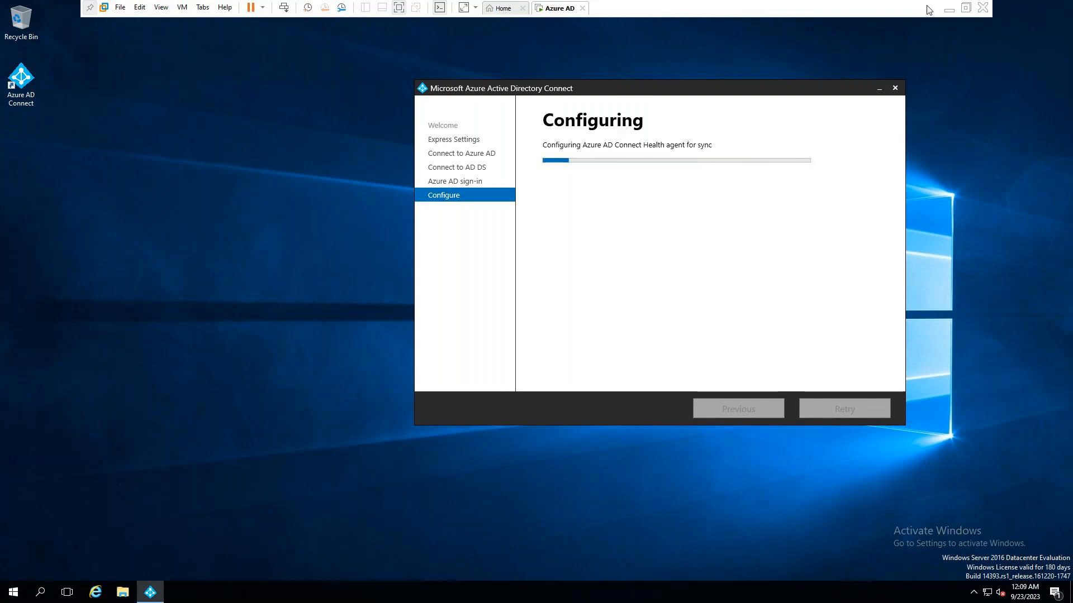
{"action": "left_click", "coordinate": [948, 9]}
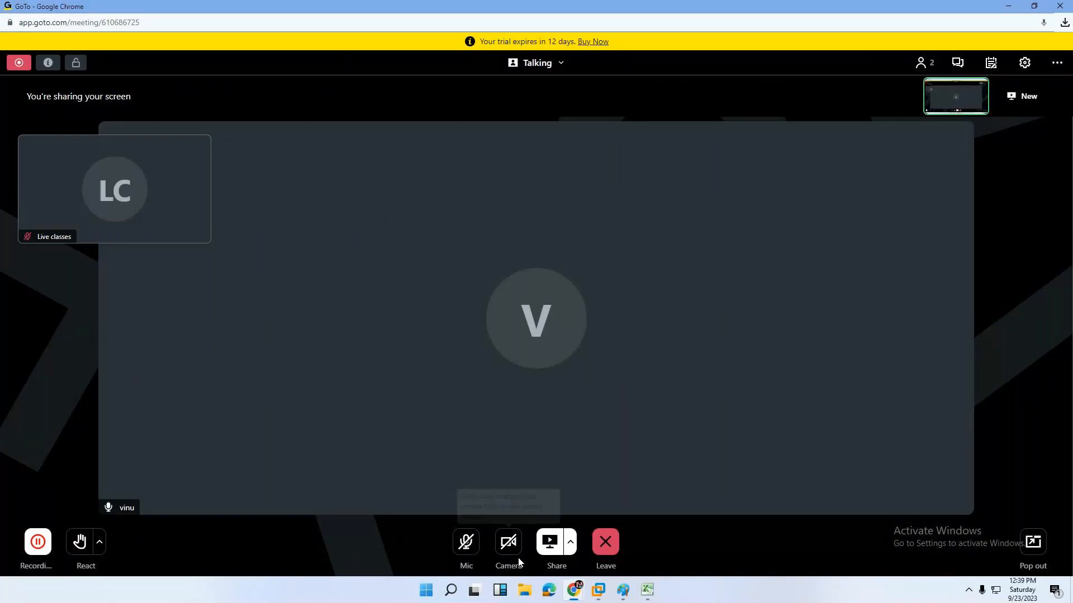
{"action": "left_click", "coordinate": [467, 542]}
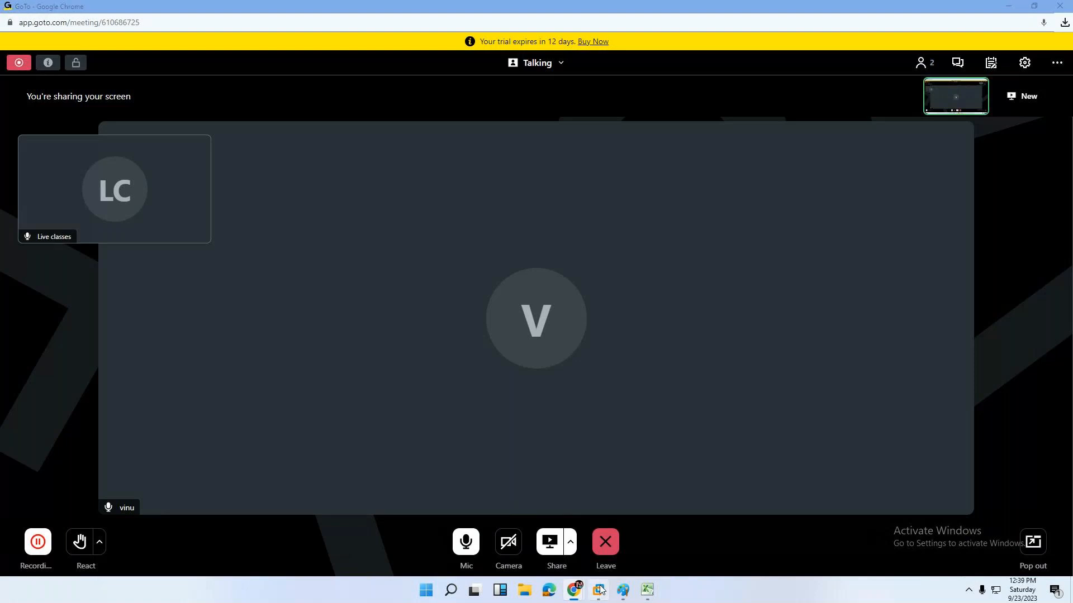
{"action": "mouse_move", "coordinate": [600, 589]}
{"action": "left_click", "coordinate": [667, 522]}
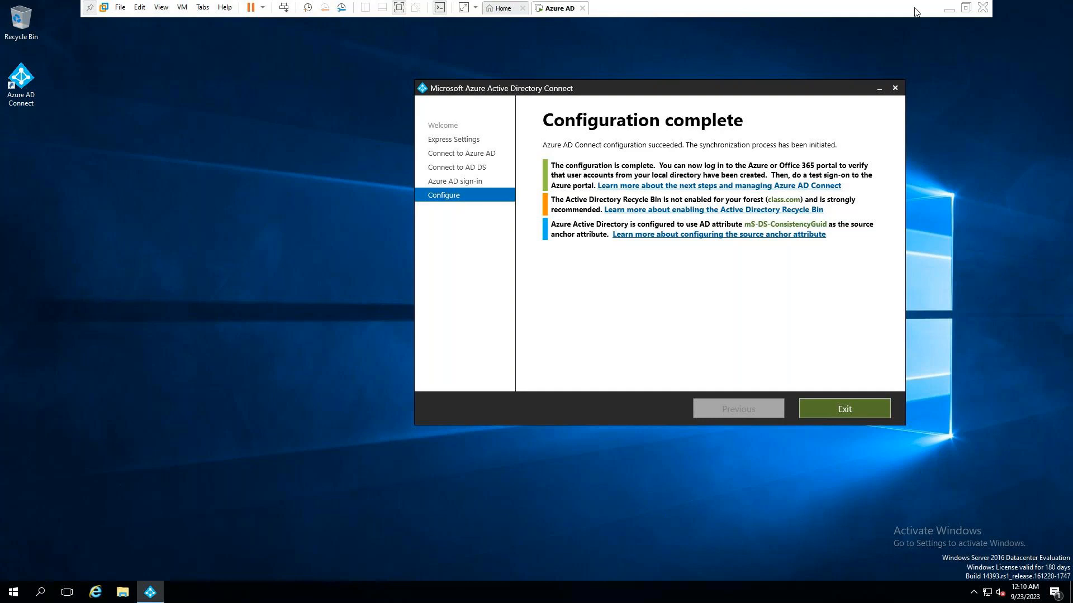
{"action": "left_click", "coordinate": [949, 9]}
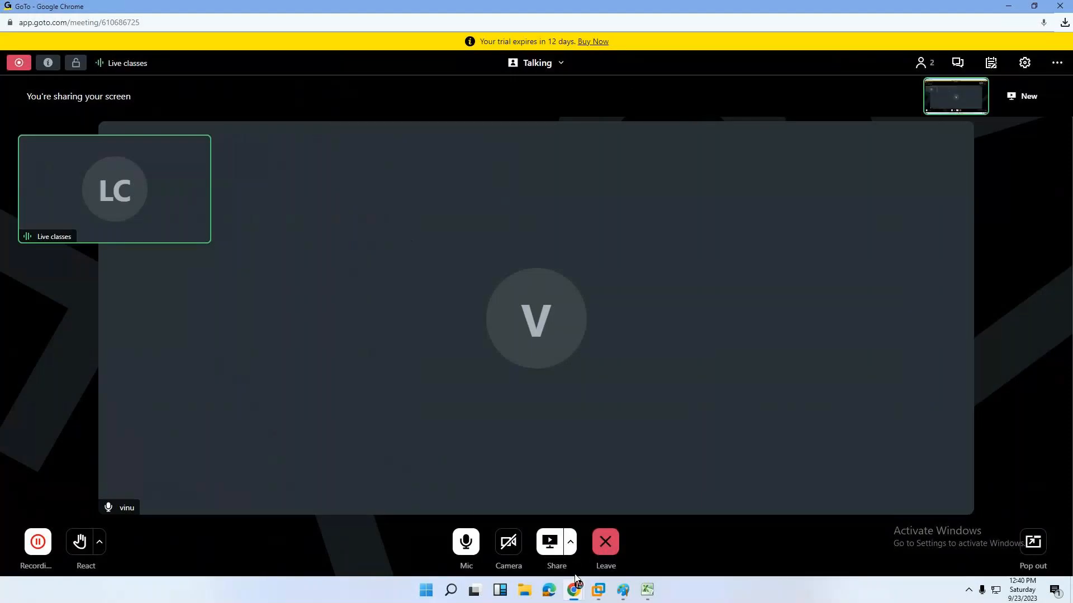
- Refresh the Entra users list and widen the user principal name and on-premises sync enabled columns
{"action": "mouse_move", "coordinate": [576, 588]}
{"action": "left_click", "coordinate": [453, 542]}
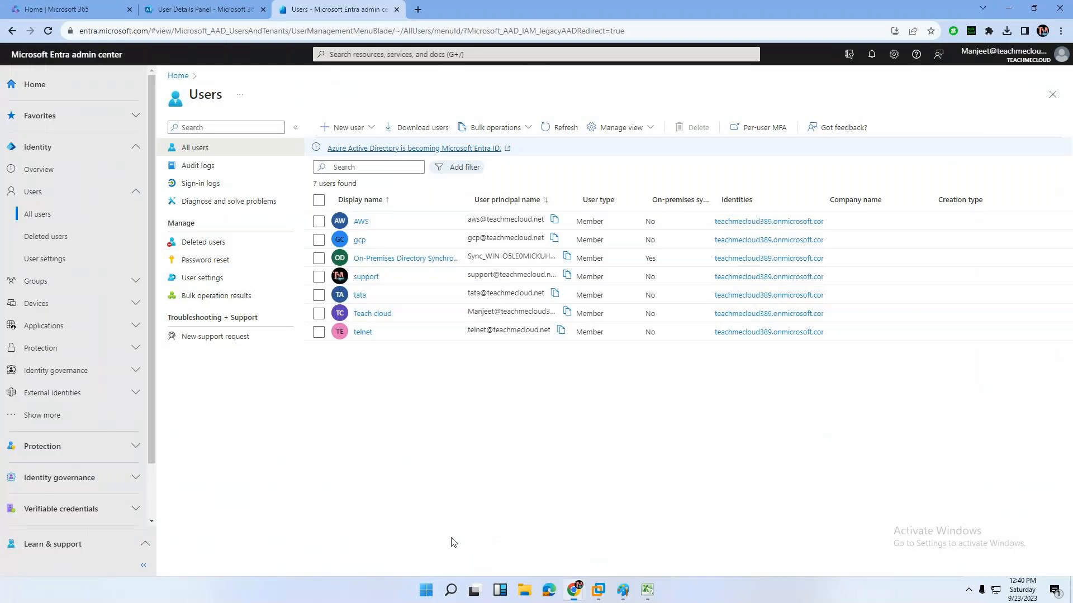
{"action": "left_click", "coordinate": [559, 128]}
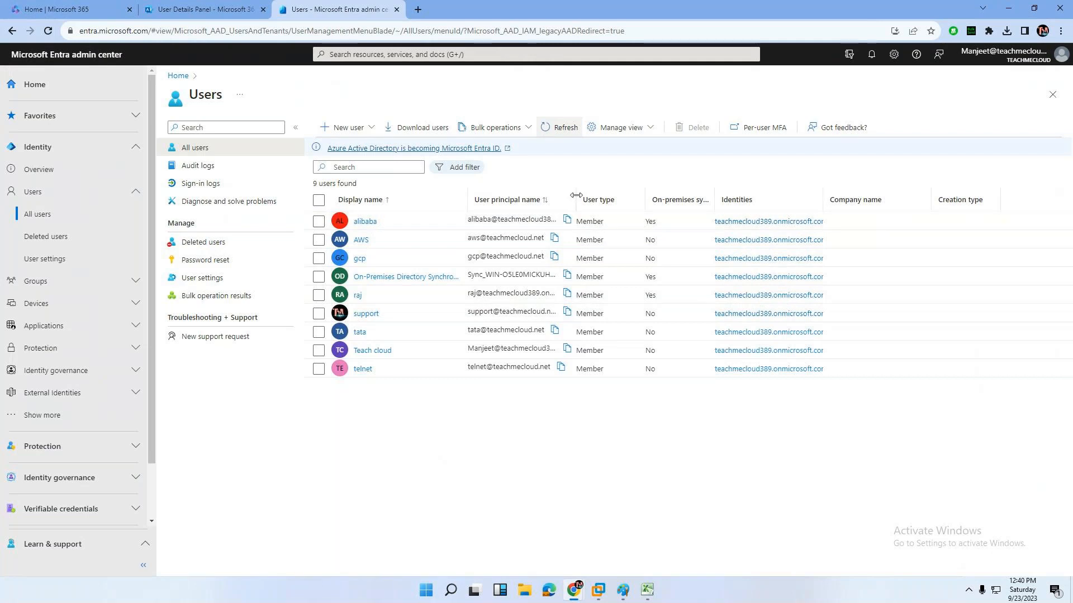
{"action": "left_click_drag", "start_coordinate": [576, 205], "coordinate": [765, 205]}
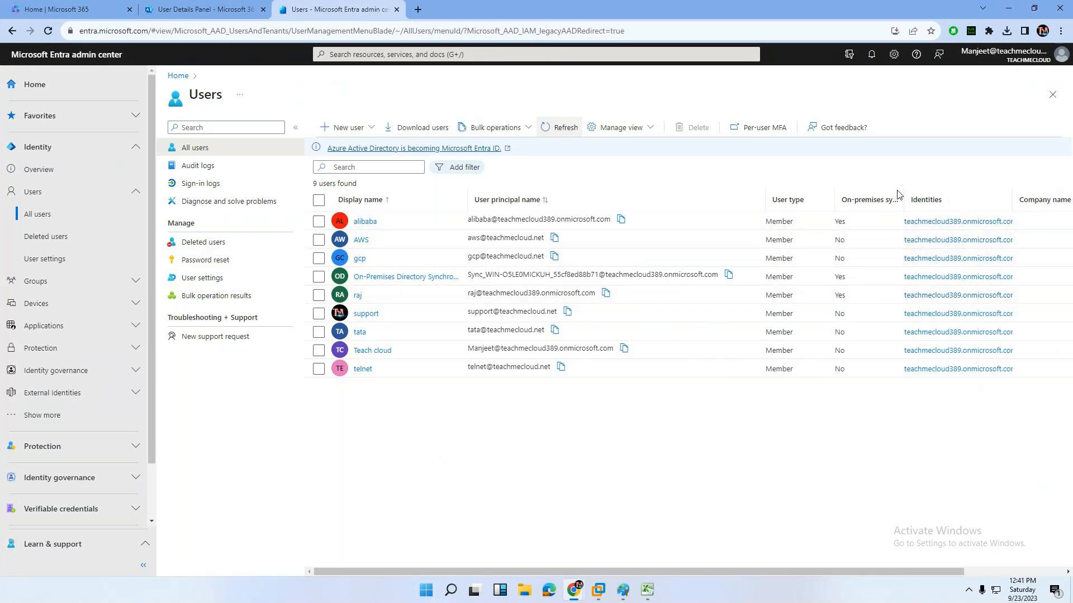
{"action": "left_click_drag", "start_coordinate": [901, 199], "coordinate": [947, 199]}
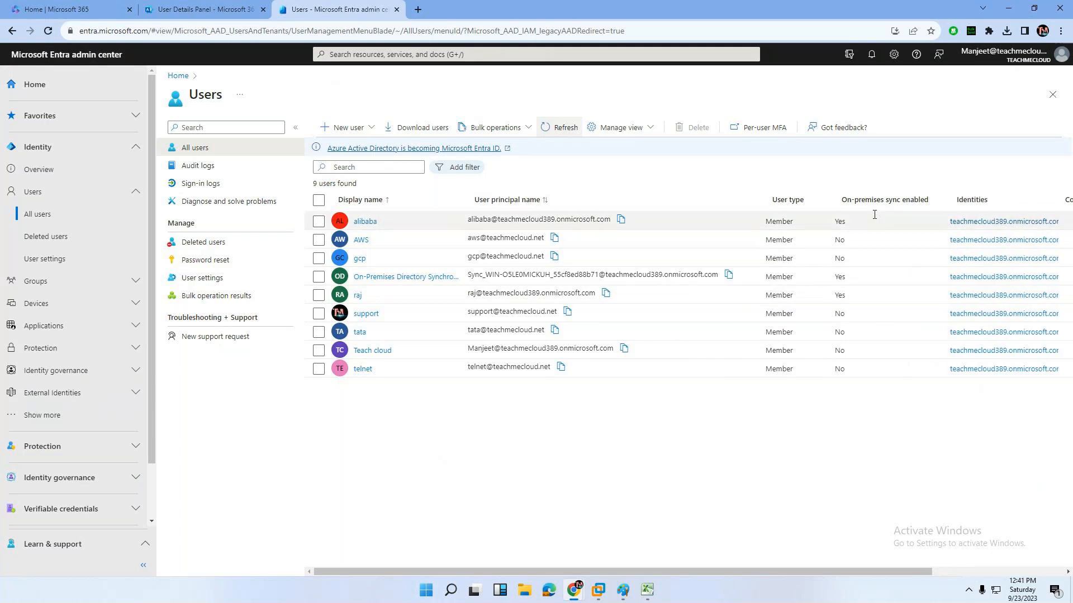
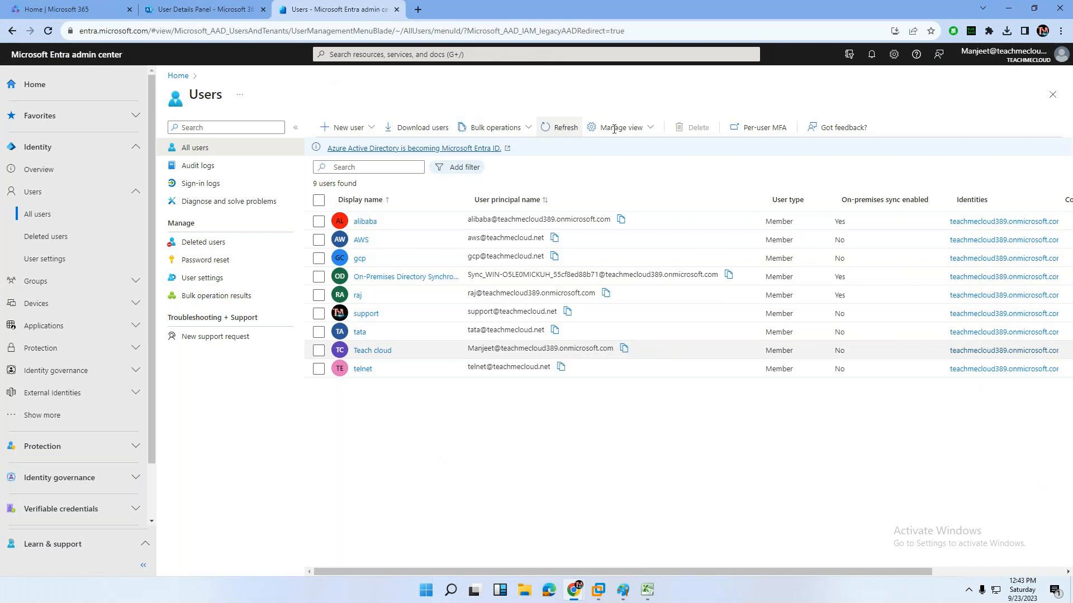
- Refresh the users list again to review each account's on-premises sync status
{"action": "left_click", "coordinate": [560, 128]}
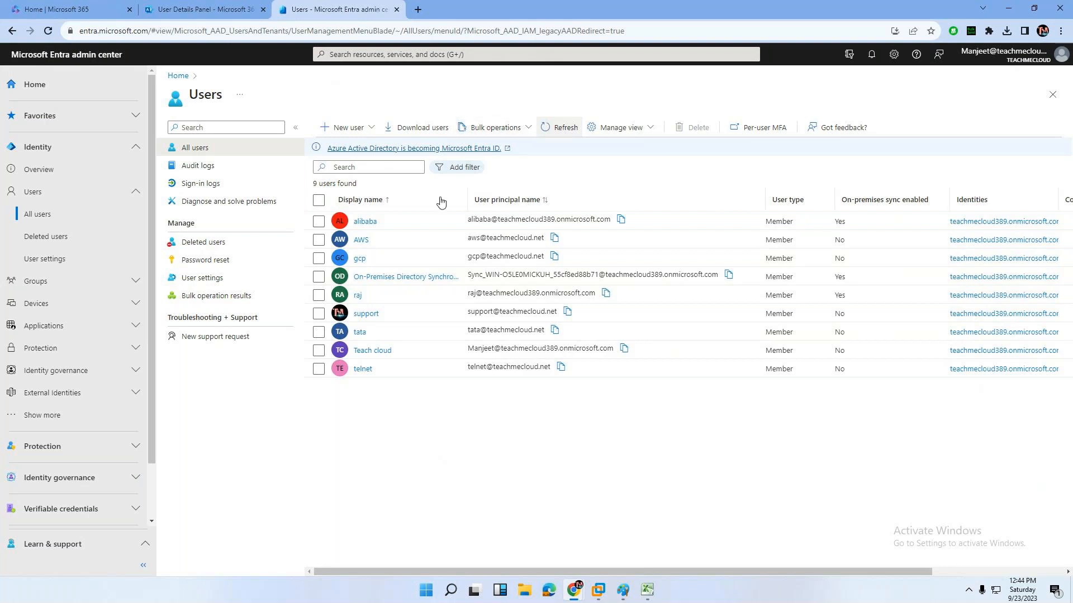
{"action": "mouse_move", "coordinate": [574, 591]}
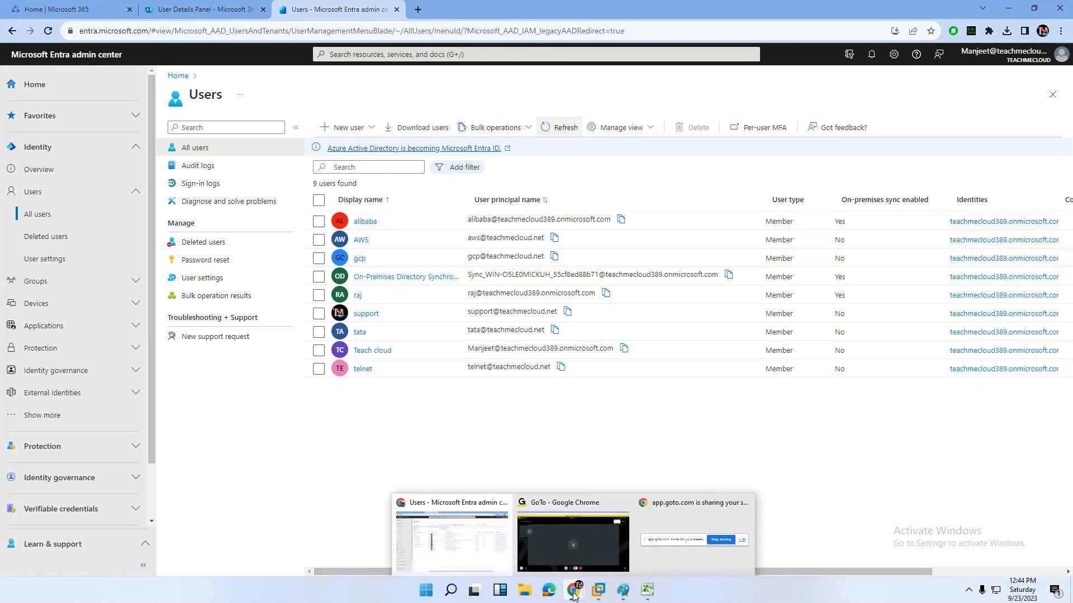
{"action": "mouse_move", "coordinate": [561, 538]}
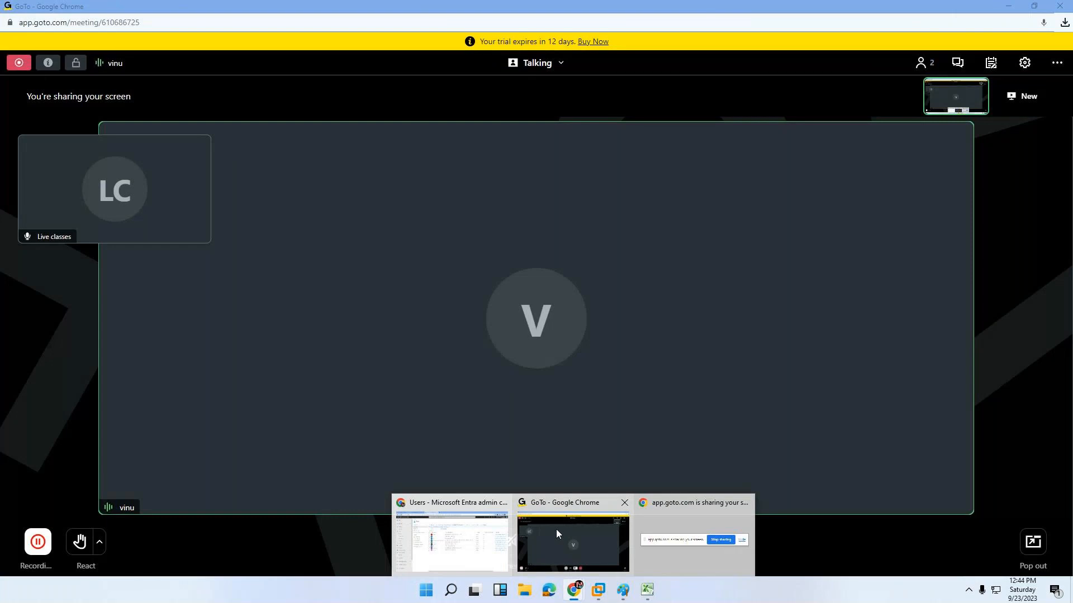
{"action": "left_click", "coordinate": [556, 534]}
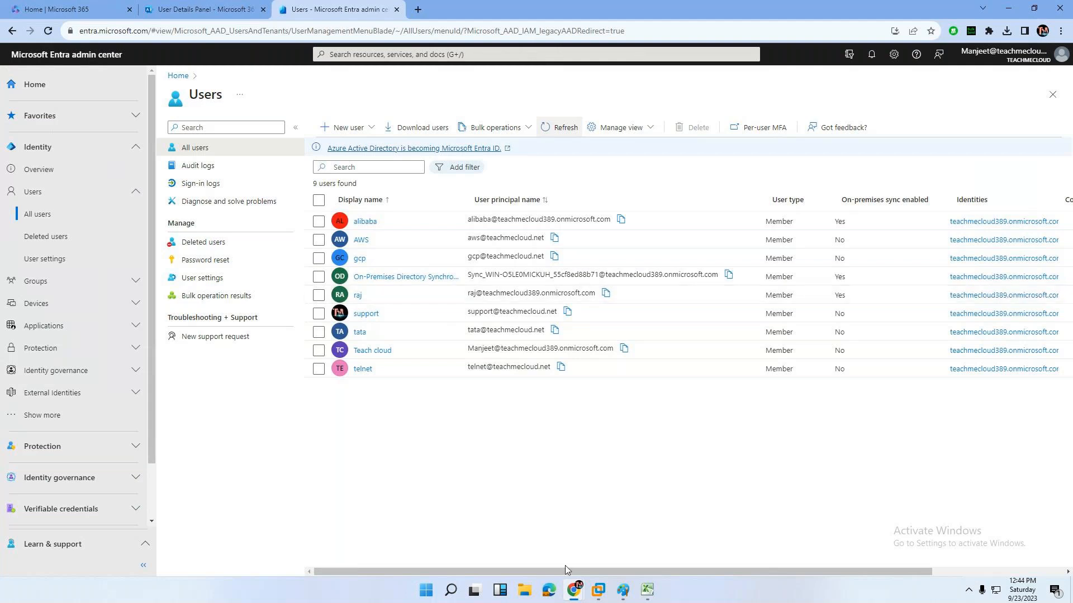
{"action": "mouse_move", "coordinate": [571, 596]}
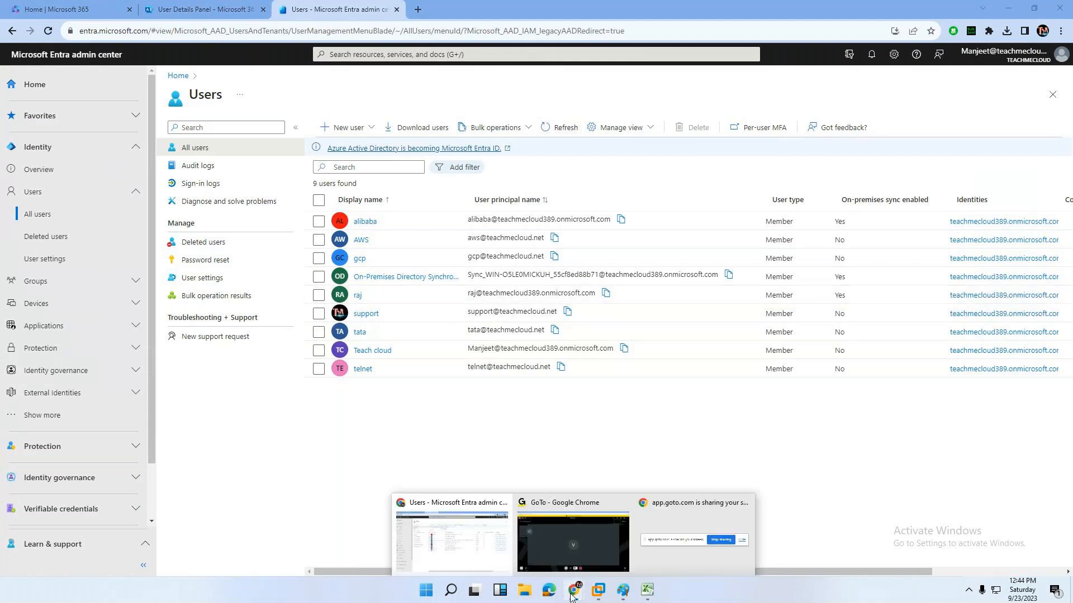
{"action": "left_click", "coordinate": [572, 539]}
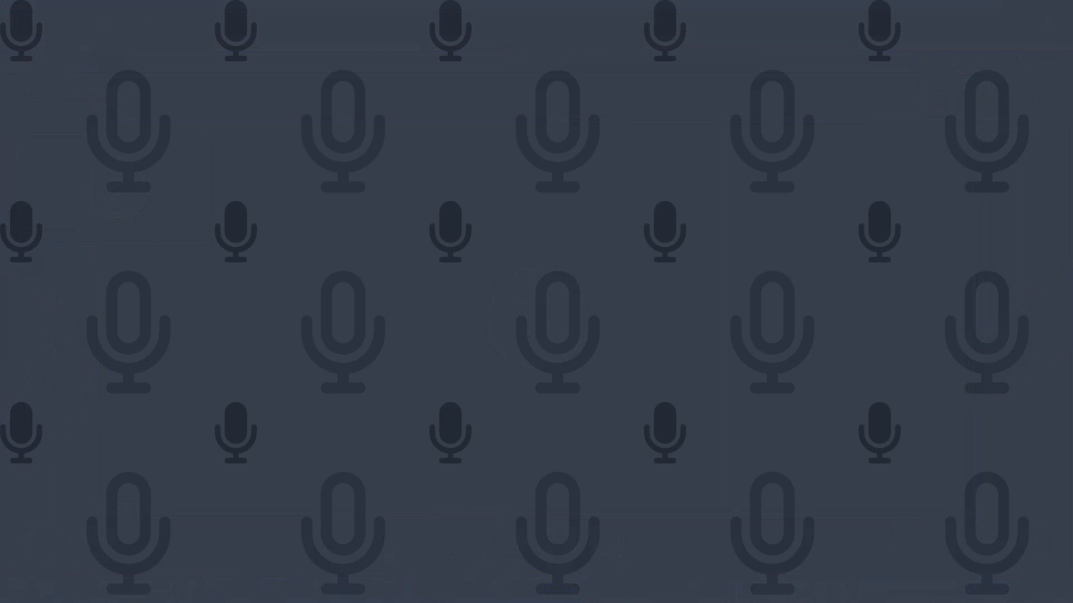